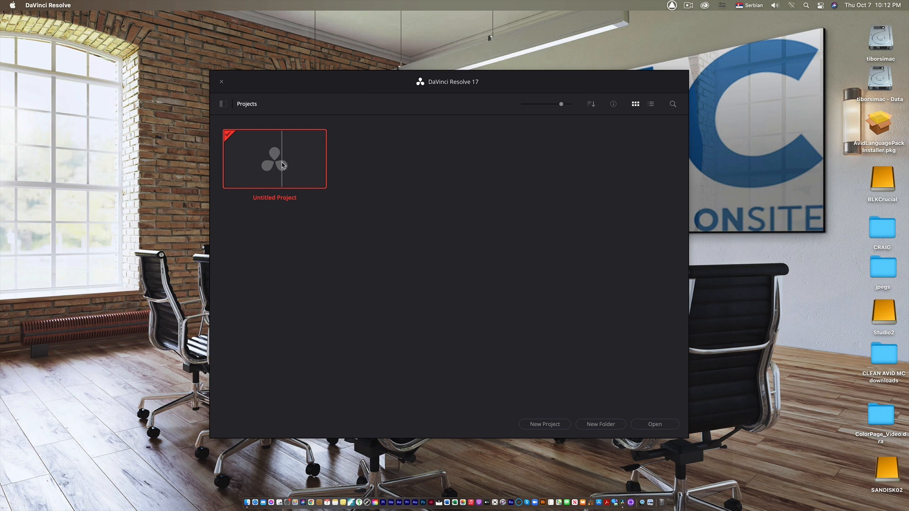
Open the project settings of the untitled project and view the Color Management and Master Settings pages.
{"action": "right_click", "coordinate": [283, 163]}
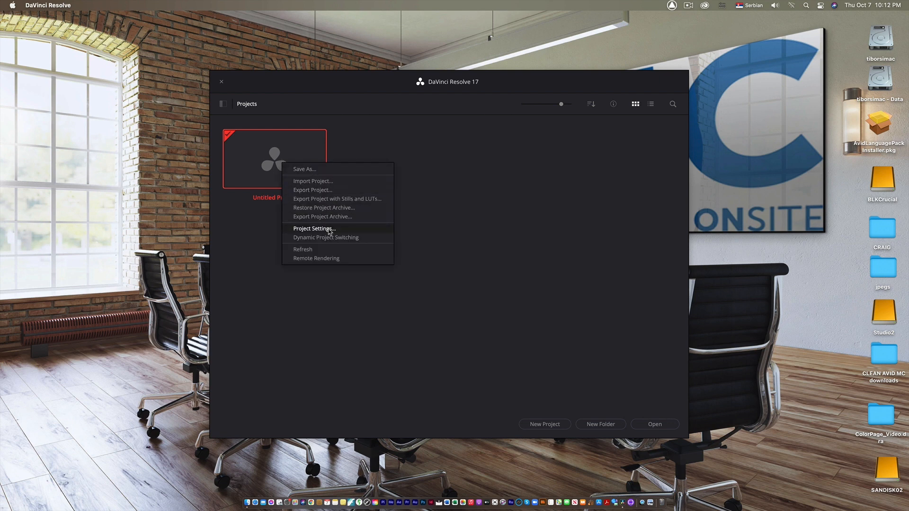
{"action": "left_click", "coordinate": [329, 229]}
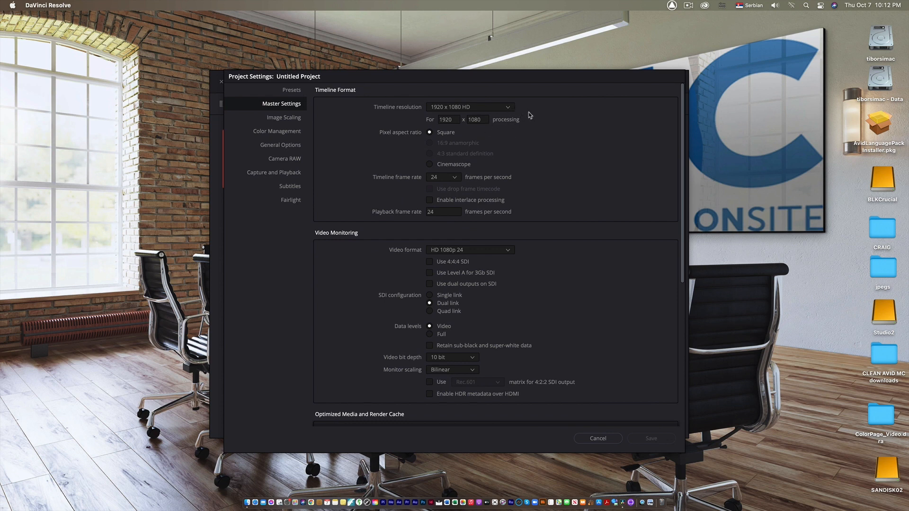
{"action": "left_click", "coordinate": [282, 133]}
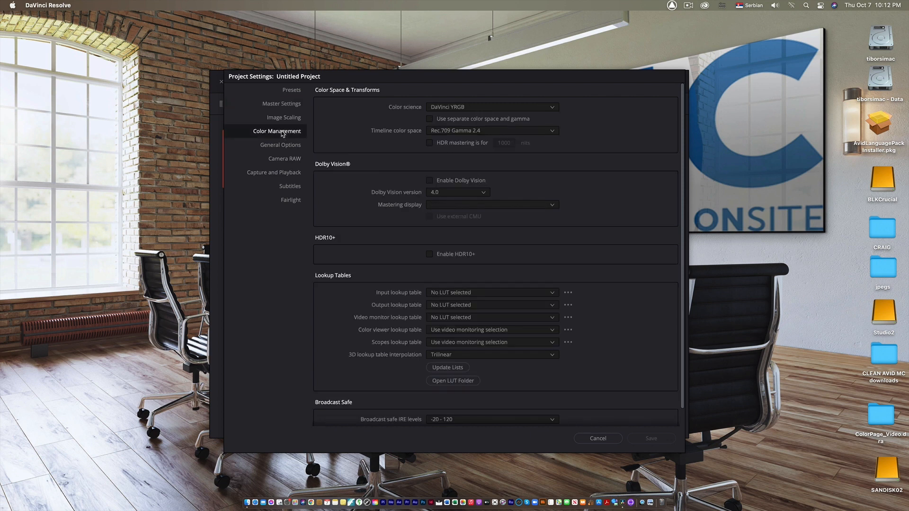
{"action": "left_click", "coordinate": [288, 105]}
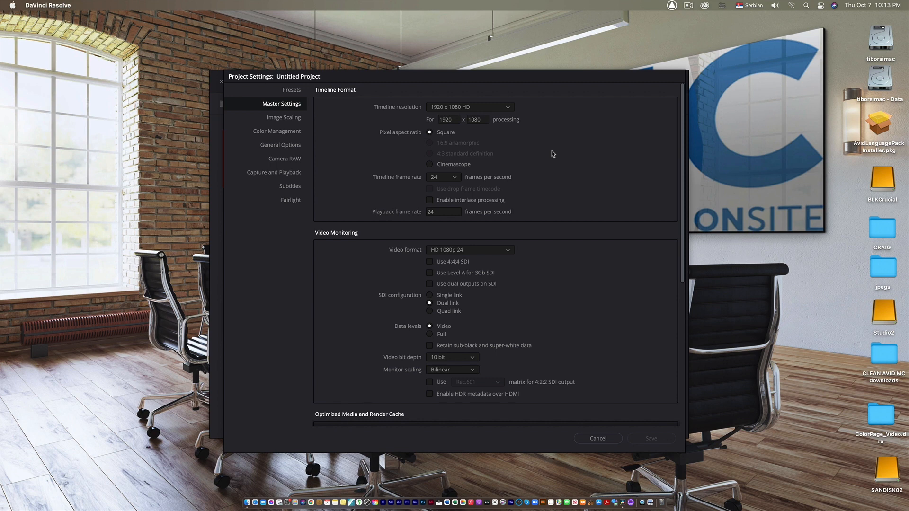
Look through the available timeline resolutions in the master settings.
{"action": "left_click", "coordinate": [507, 108]}
{"action": "left_click_drag", "start_coordinate": [514, 135], "coordinate": [518, 199]}
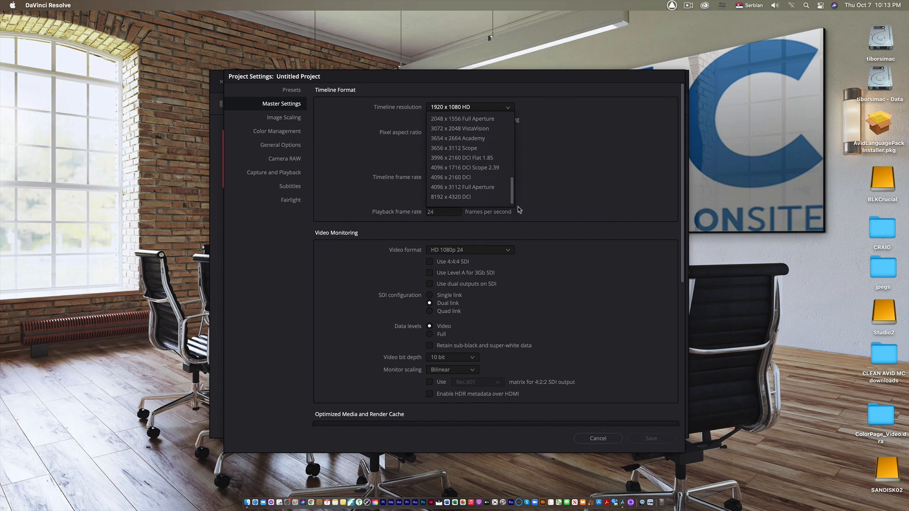
{"action": "left_click_drag", "start_coordinate": [512, 189], "coordinate": [515, 121]}
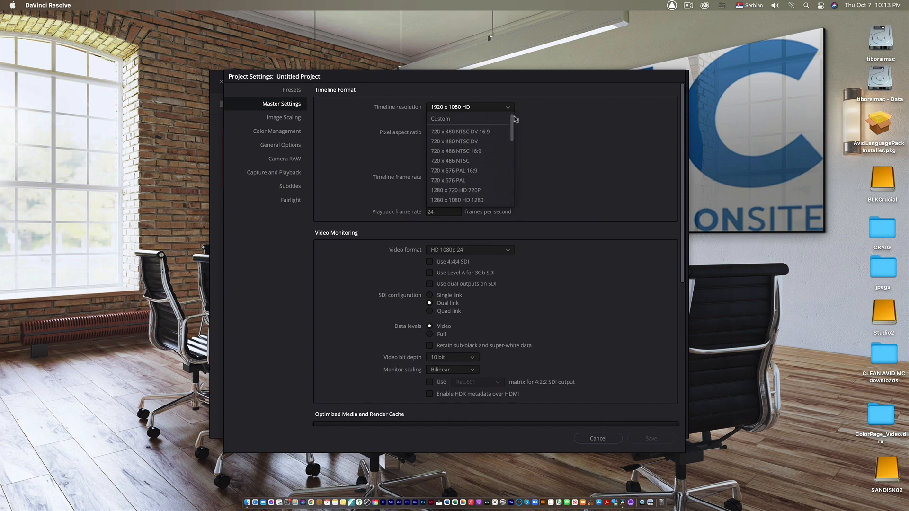
{"action": "left_click", "coordinate": [548, 125]}
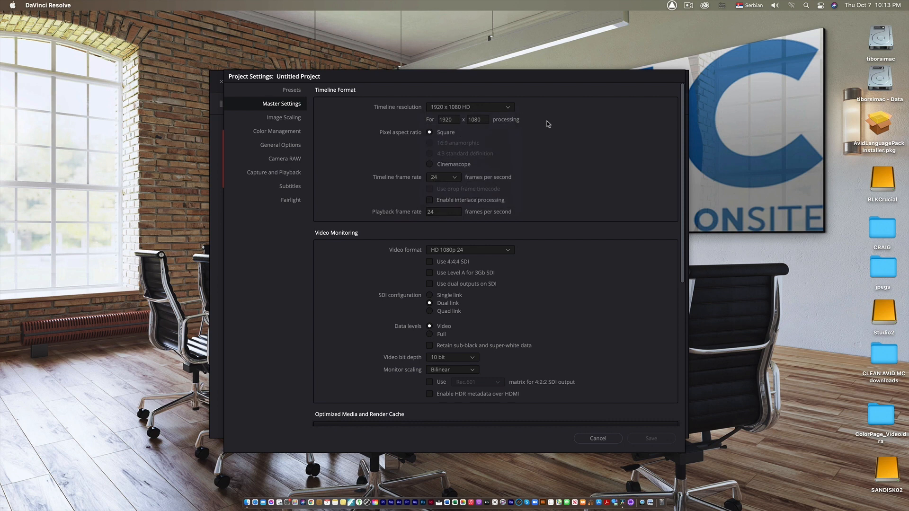
Set the timeline frame rate to 29.97 frames per second.
{"action": "left_click", "coordinate": [454, 179]}
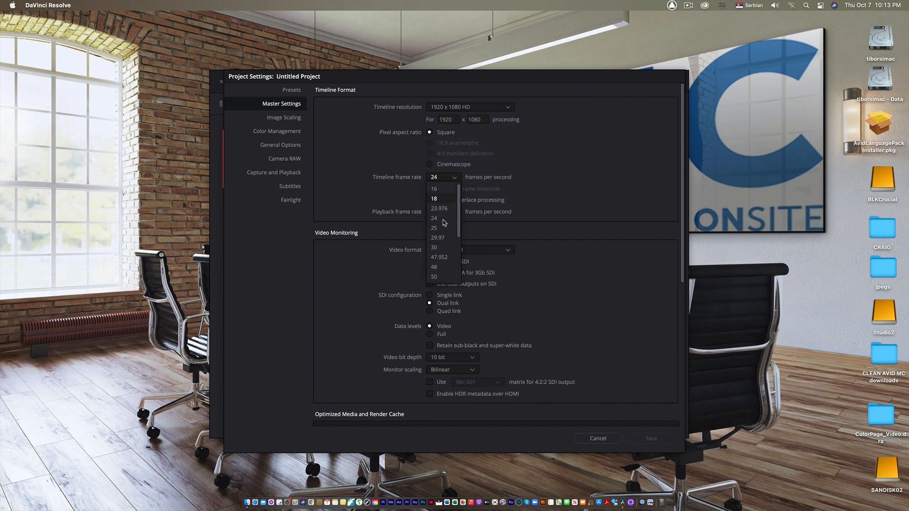
{"action": "left_click_drag", "start_coordinate": [459, 239], "coordinate": [463, 183]}
{"action": "left_click", "coordinate": [439, 238]}
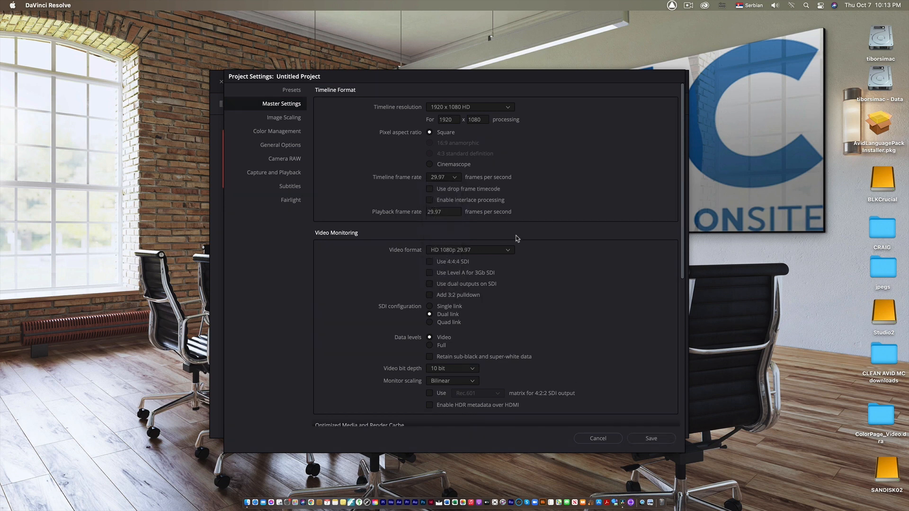
Set the timeline frame rate to 24 frames per second and save the project settings.
{"action": "left_click", "coordinate": [456, 180]}
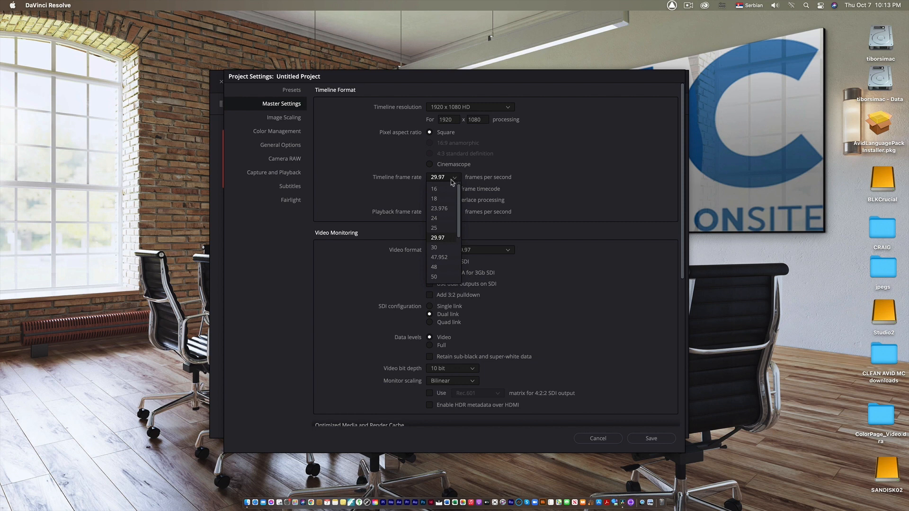
{"action": "left_click", "coordinate": [445, 220]}
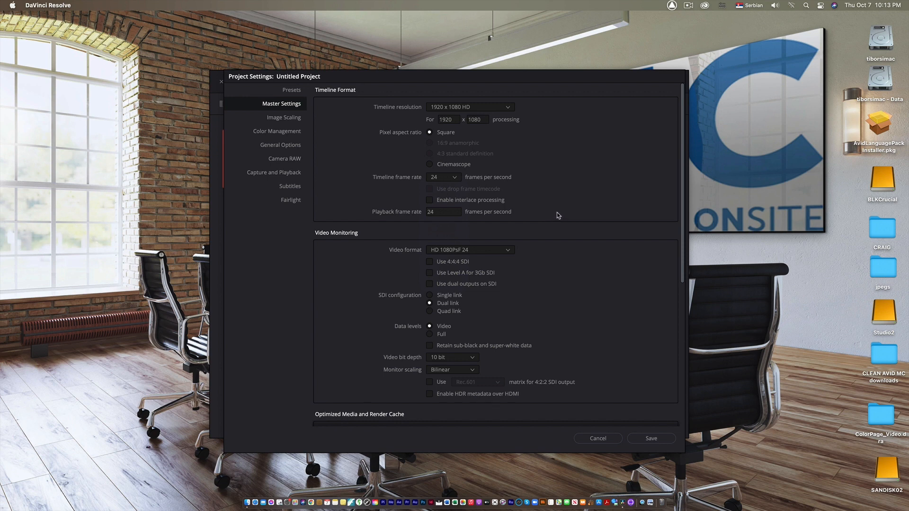
{"action": "left_click_drag", "start_coordinate": [437, 78], "coordinate": [451, 65]}
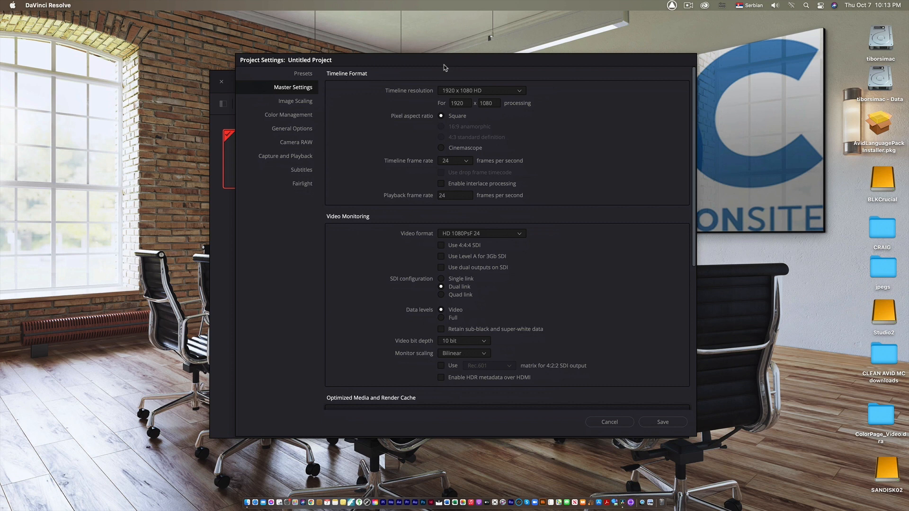
{"action": "left_click_drag", "start_coordinate": [443, 67], "coordinate": [438, 67]}
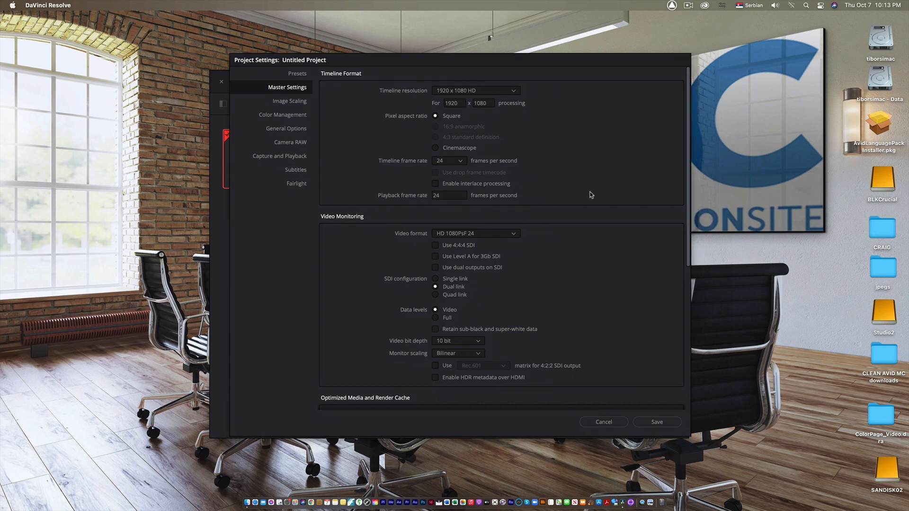
{"action": "left_click", "coordinate": [657, 423]}
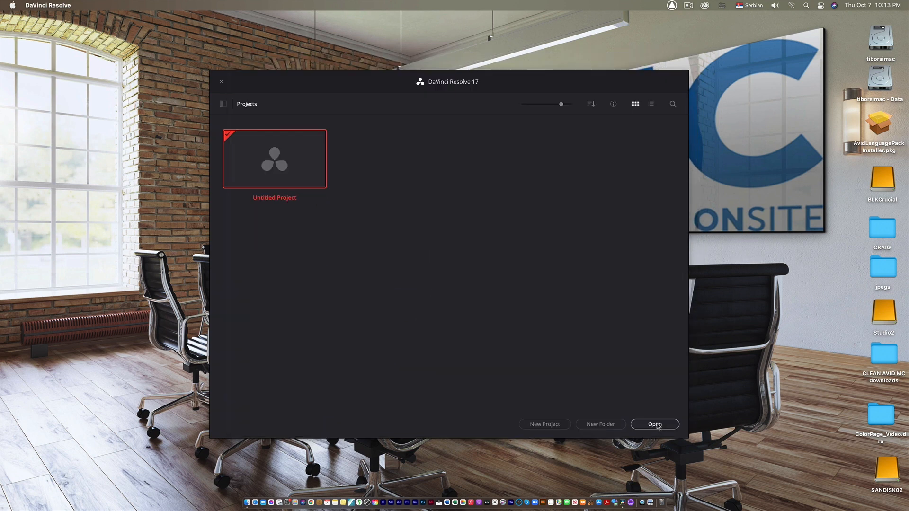
Open the untitled project and go to the Media page.
{"action": "double_click", "coordinate": [287, 168]}
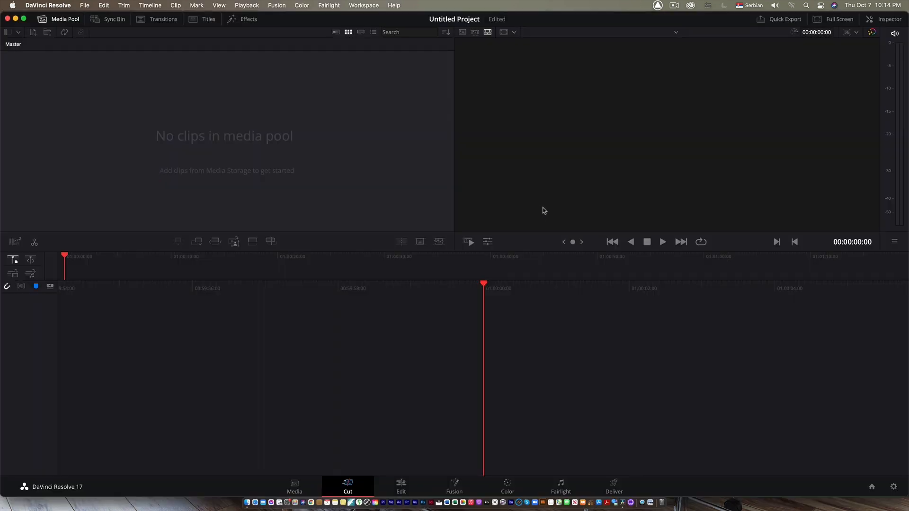
{"action": "left_click", "coordinate": [296, 488]}
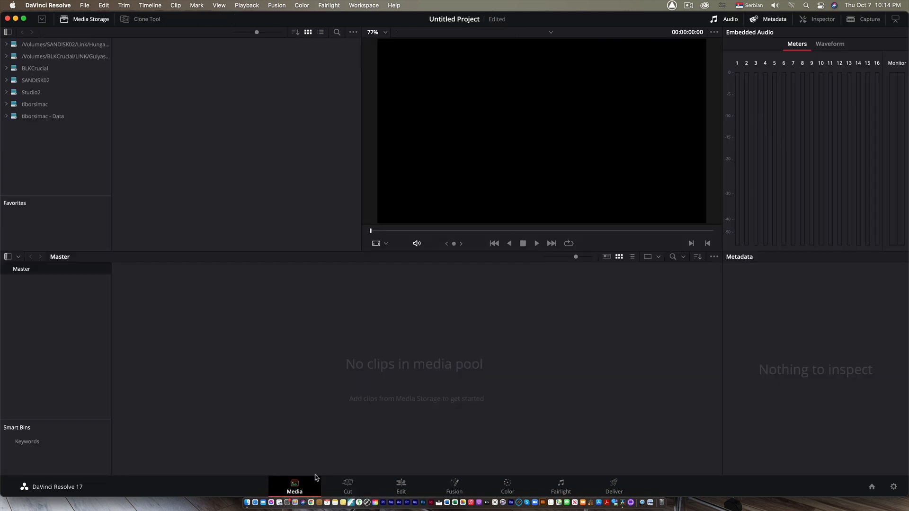
View the Cut, Edit, Fusion, Color, Fairlight and Deliver pages one after another.
{"action": "left_click", "coordinate": [349, 485]}
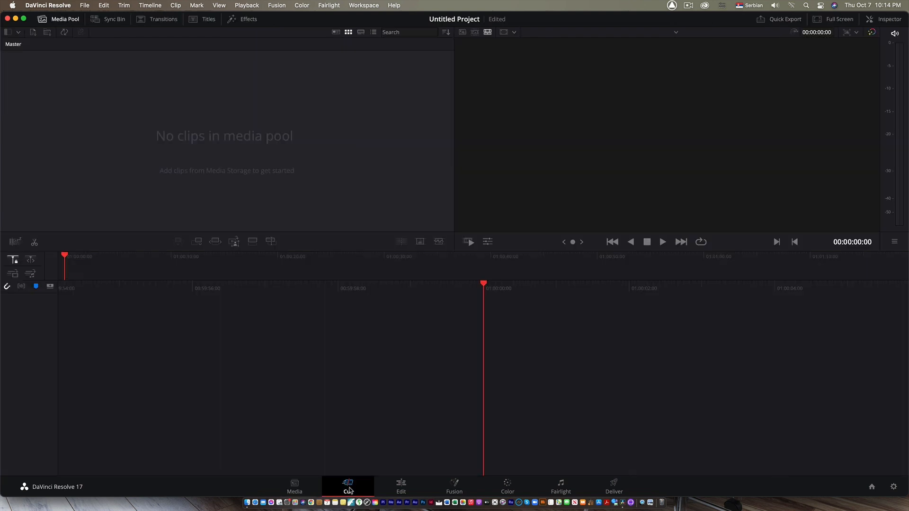
{"action": "left_click", "coordinate": [400, 488]}
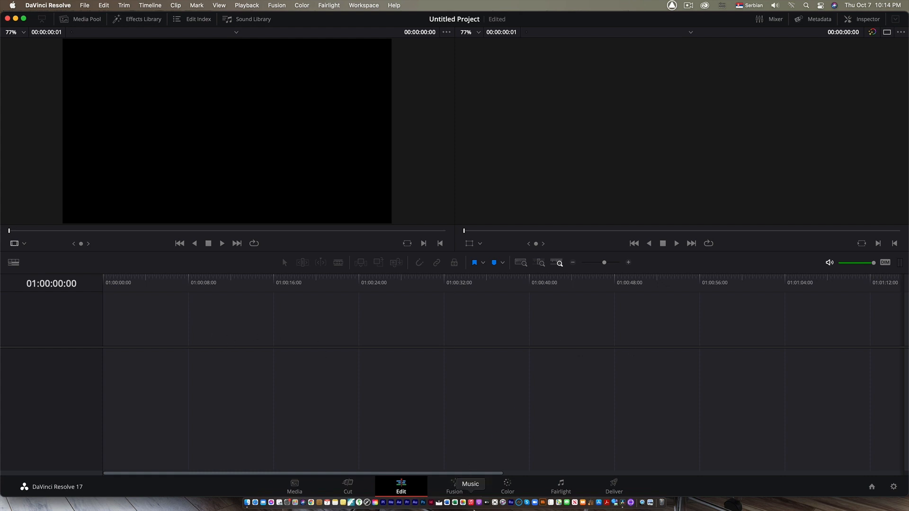
{"action": "left_click", "coordinate": [456, 487]}
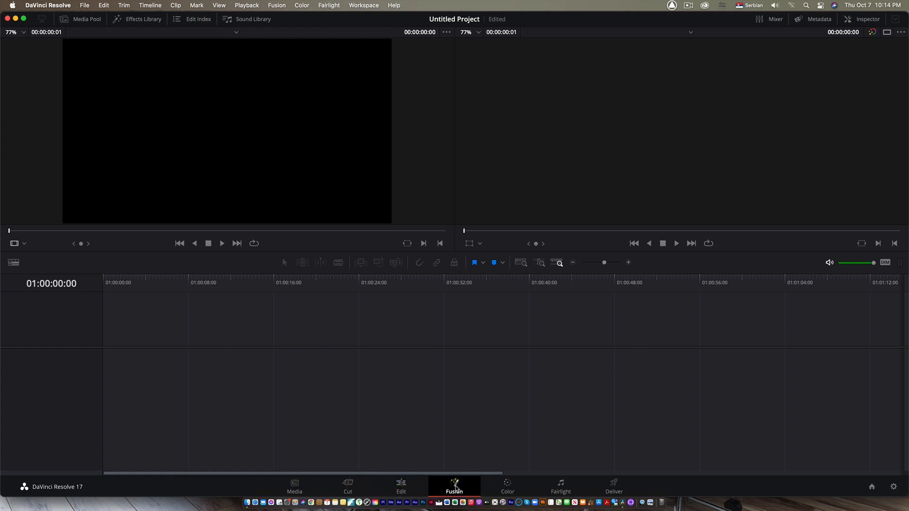
{"action": "left_click", "coordinate": [509, 488]}
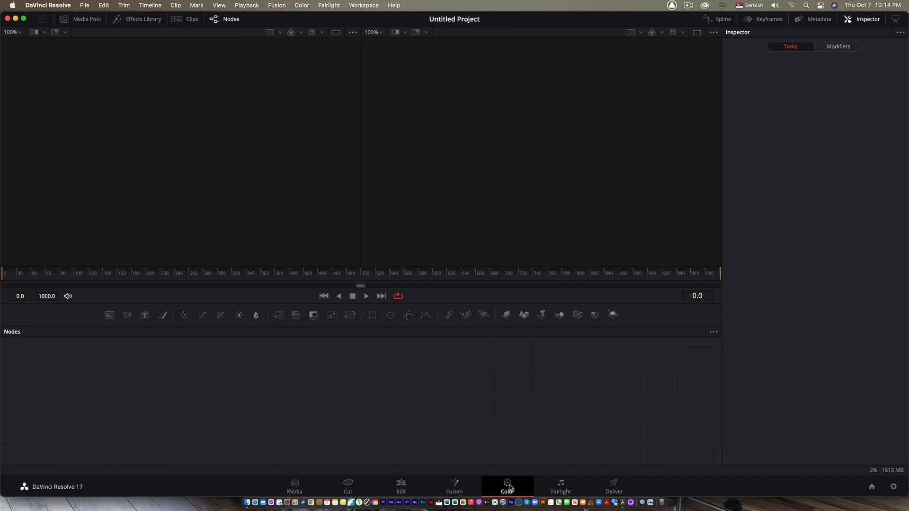
{"action": "left_click", "coordinate": [562, 488]}
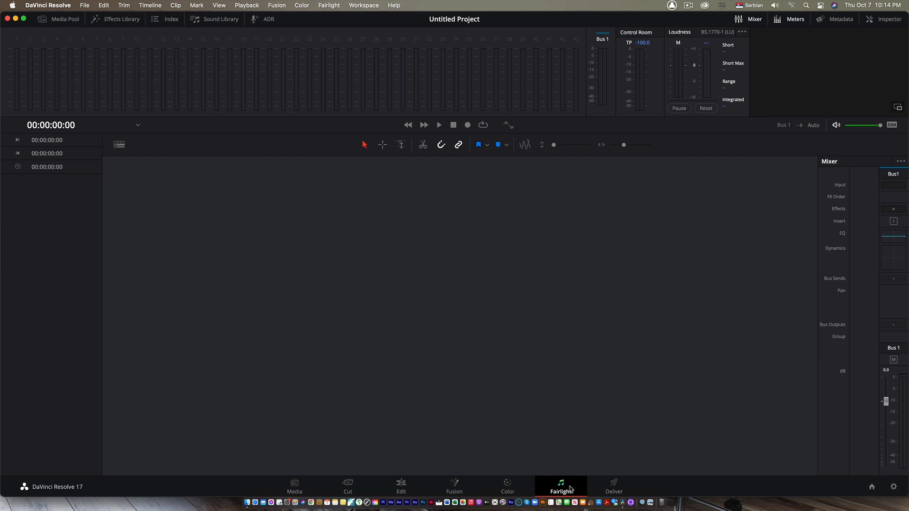
{"action": "left_click", "coordinate": [615, 488]}
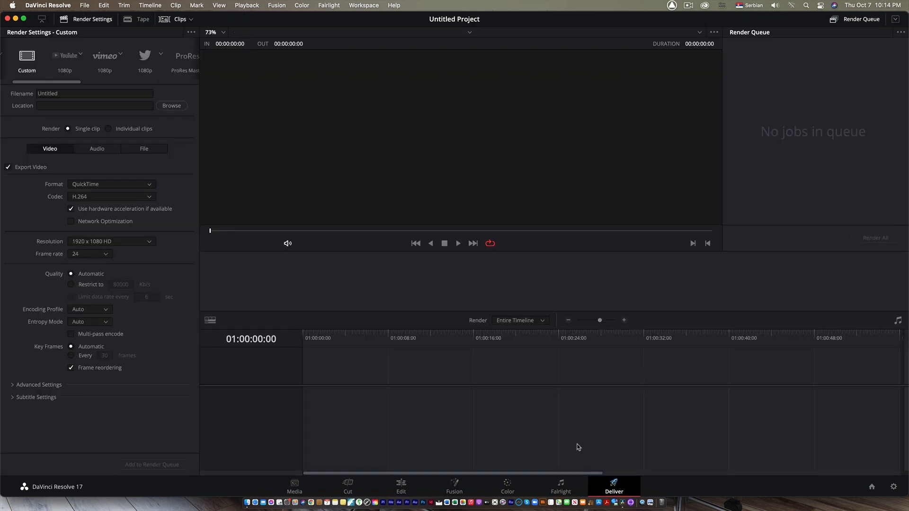
On the Media page, import all files from the Citizen Chain folder inside R17 Editing's Media folder into the Master bin.
{"action": "left_click", "coordinate": [311, 488]}
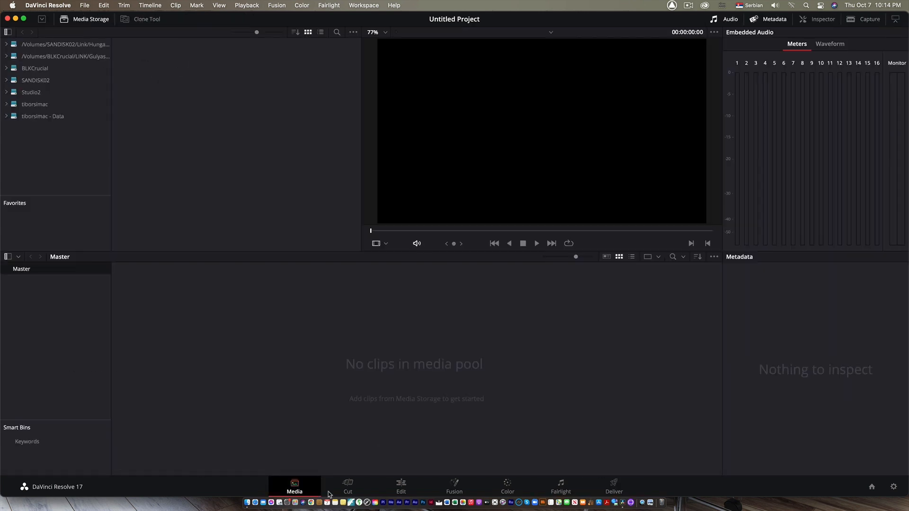
{"action": "right_click", "coordinate": [269, 296]}
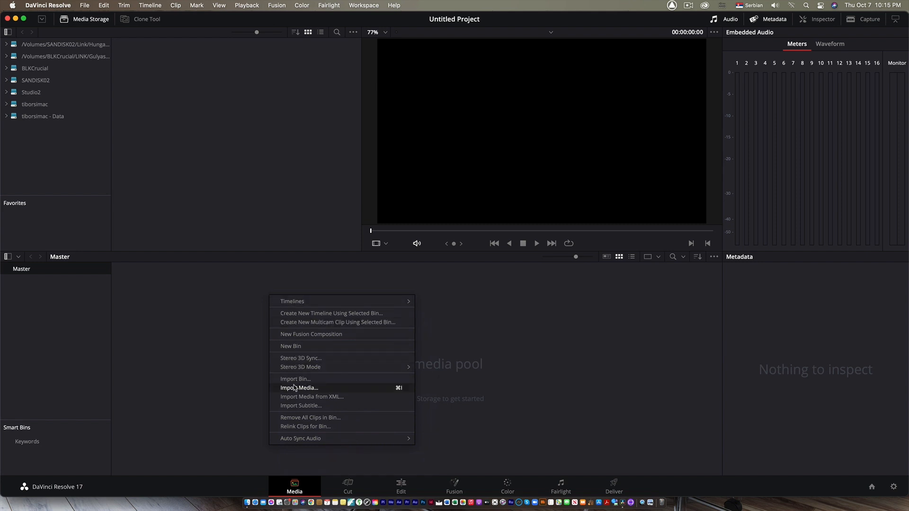
{"action": "left_click", "coordinate": [295, 389]}
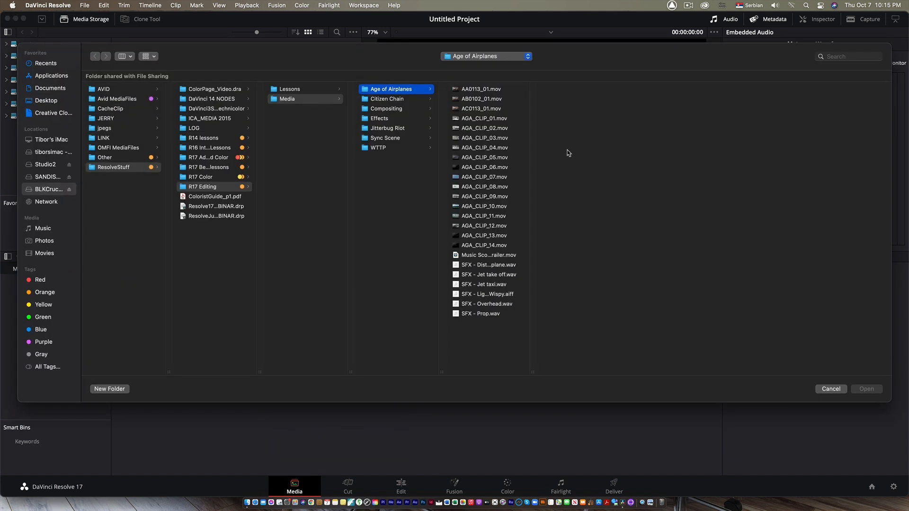
{"action": "left_click", "coordinate": [184, 168]}
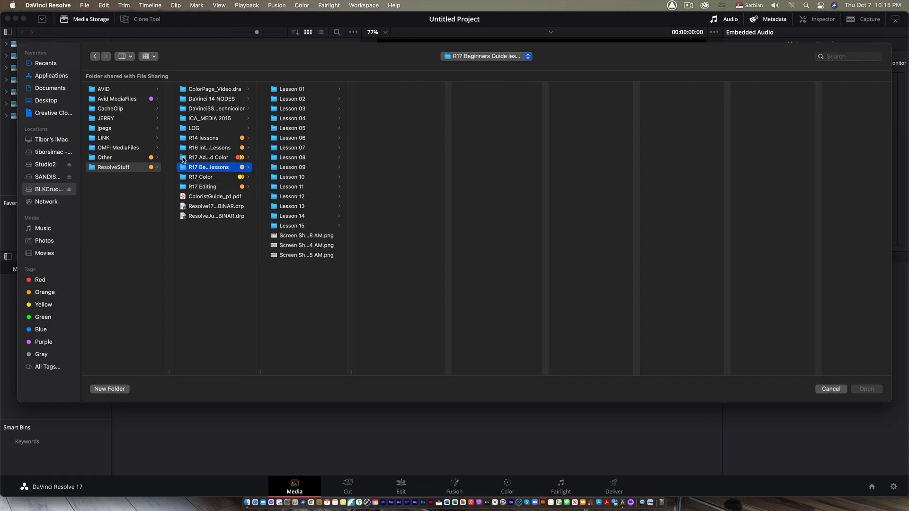
{"action": "left_click", "coordinate": [189, 187]}
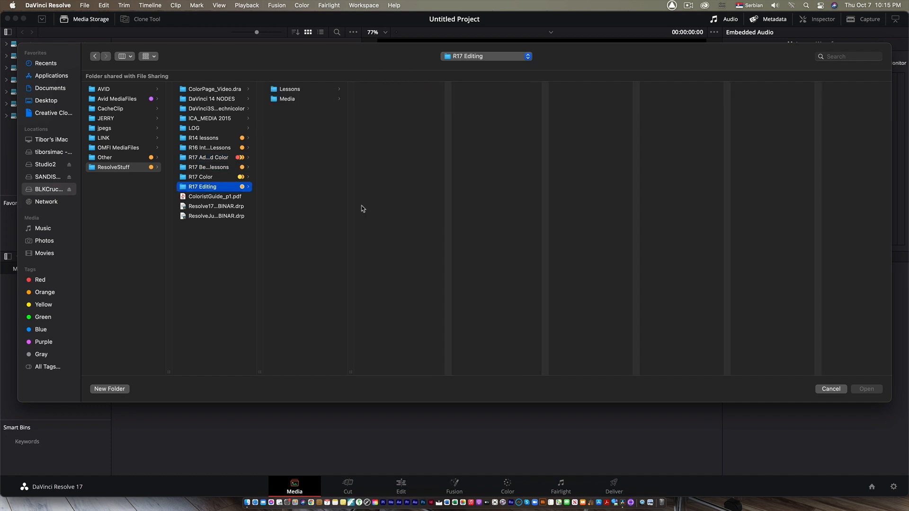
{"action": "left_click", "coordinate": [276, 101]}
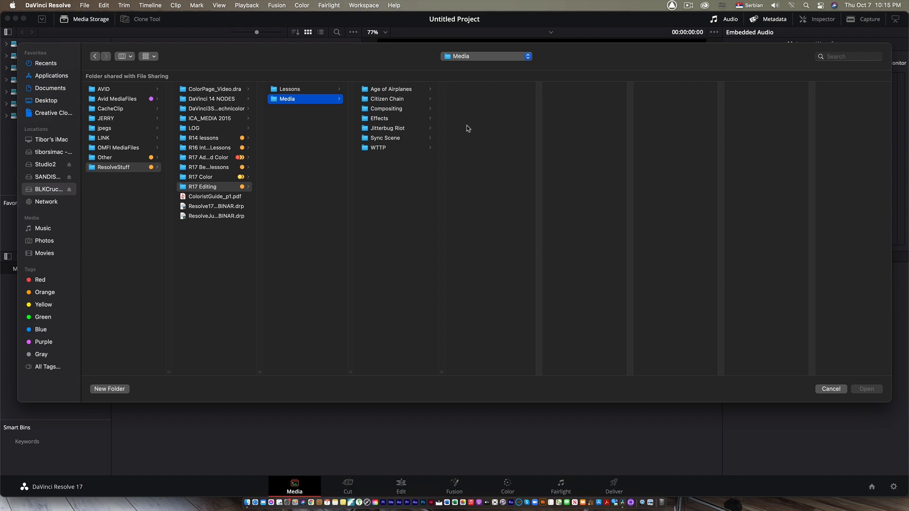
{"action": "left_click", "coordinate": [367, 101]}
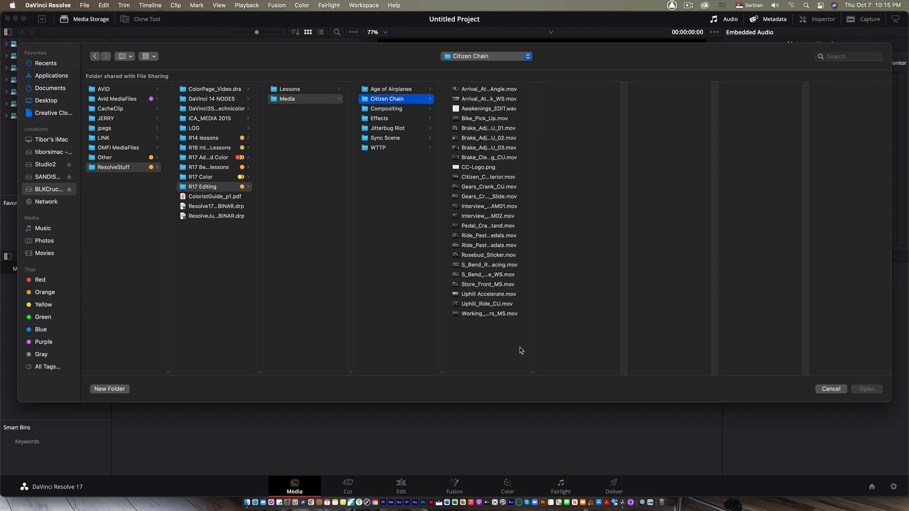
{"action": "left_click_drag", "start_coordinate": [521, 351], "coordinate": [501, 89]}
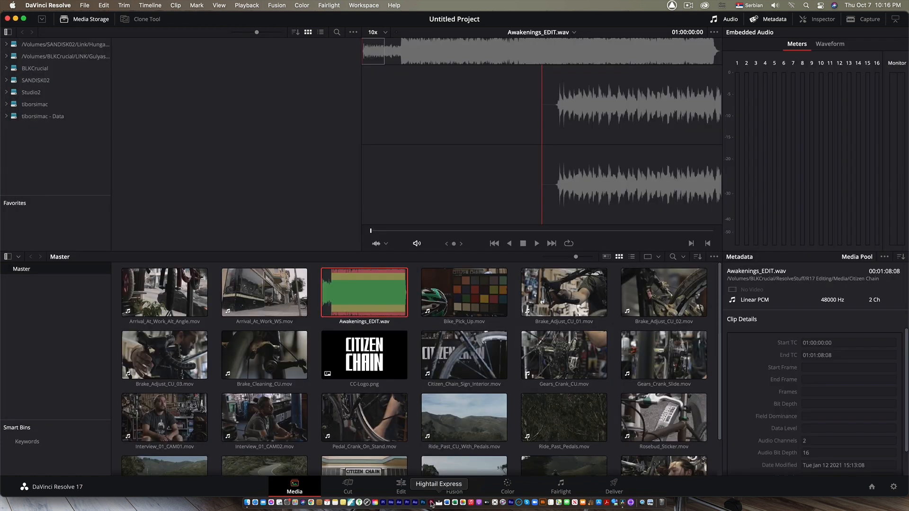
Switch to the Edit page and show the media pool.
{"action": "left_click", "coordinate": [401, 487]}
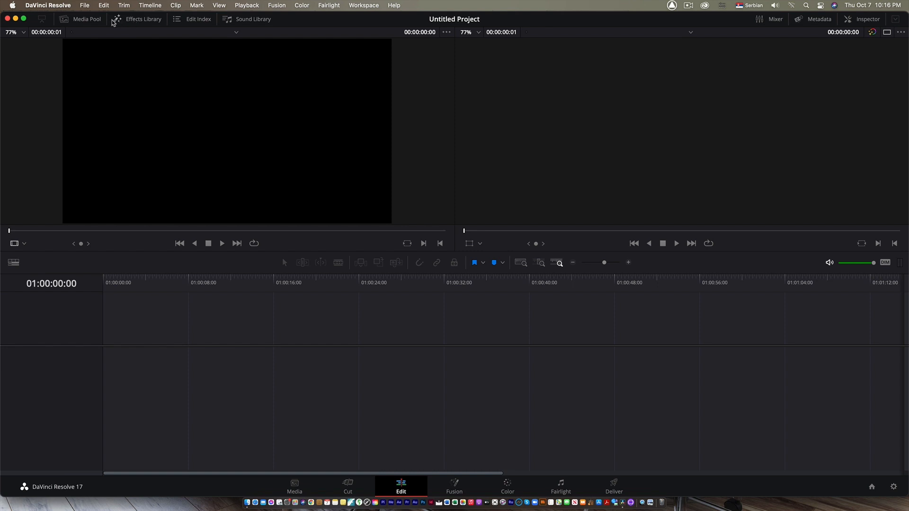
{"action": "left_click", "coordinate": [80, 19]}
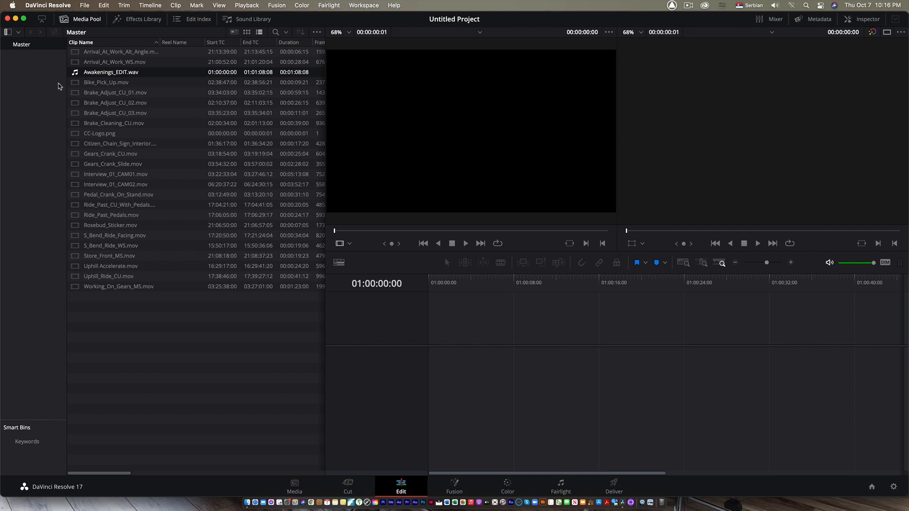
View the media pool clips first as thumbnails, then in Metadata view.
{"action": "left_click", "coordinate": [246, 34]}
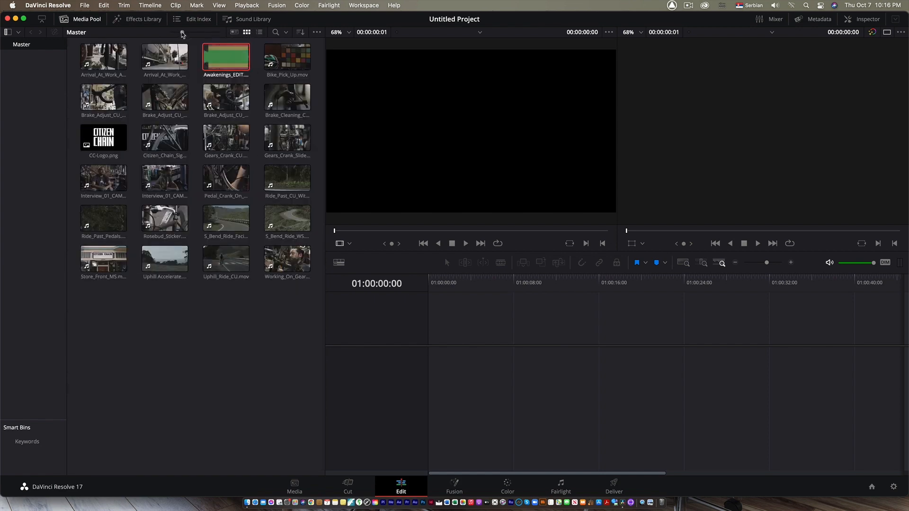
{"action": "mouse_move", "coordinate": [182, 33]}
{"action": "left_mouse_down"}
{"action": "mouse_move", "coordinate": [195, 33]}
{"action": "mouse_move", "coordinate": [182, 33]}
{"action": "left_mouse_up"}
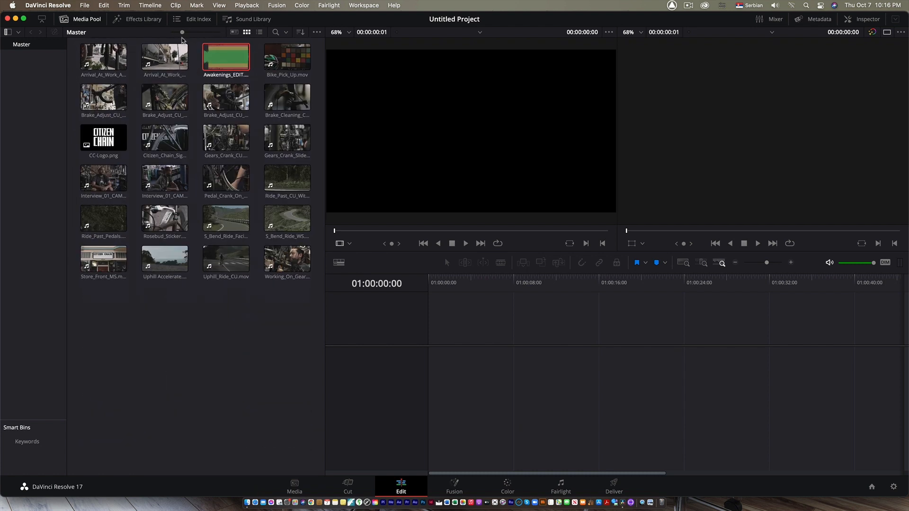
{"action": "left_click", "coordinate": [234, 33]}
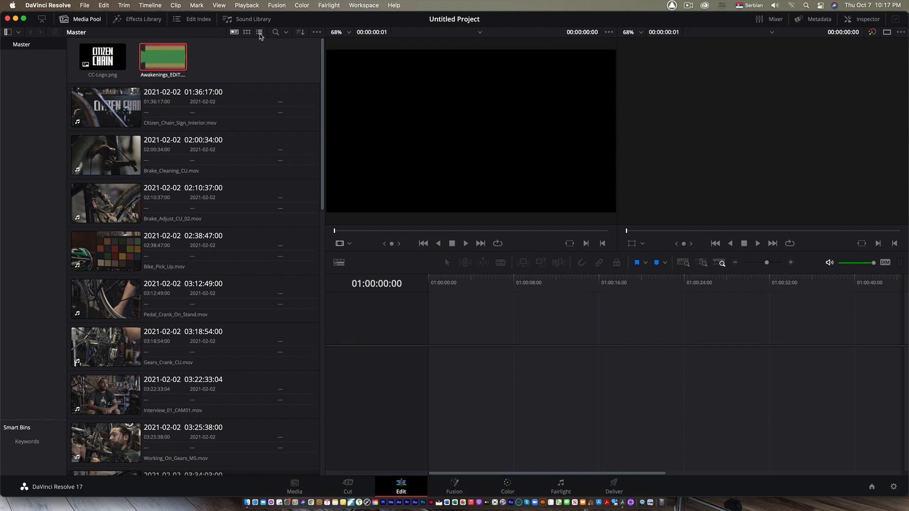
Sort the media pool clips by Clip Name in descending order in list view, and return to thumbnail view.
{"action": "left_click", "coordinate": [260, 33]}
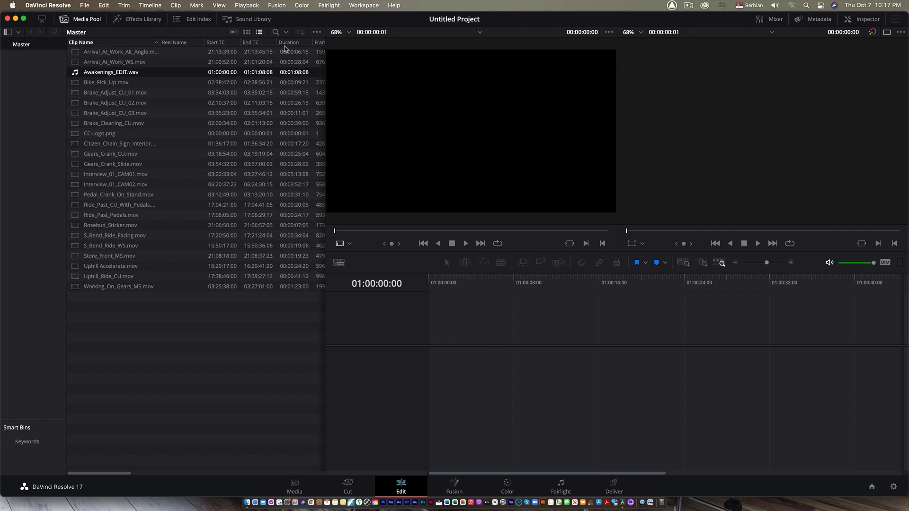
{"action": "left_click", "coordinate": [121, 43]}
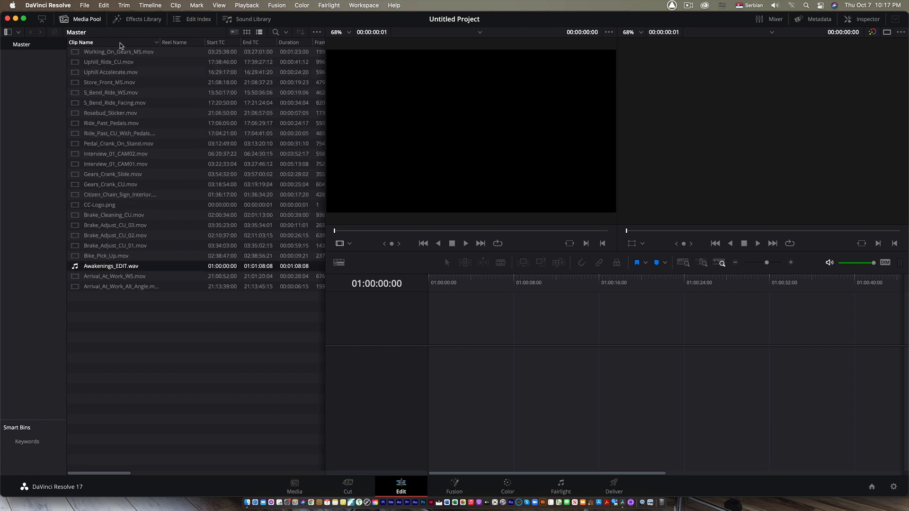
{"action": "left_click", "coordinate": [121, 43]}
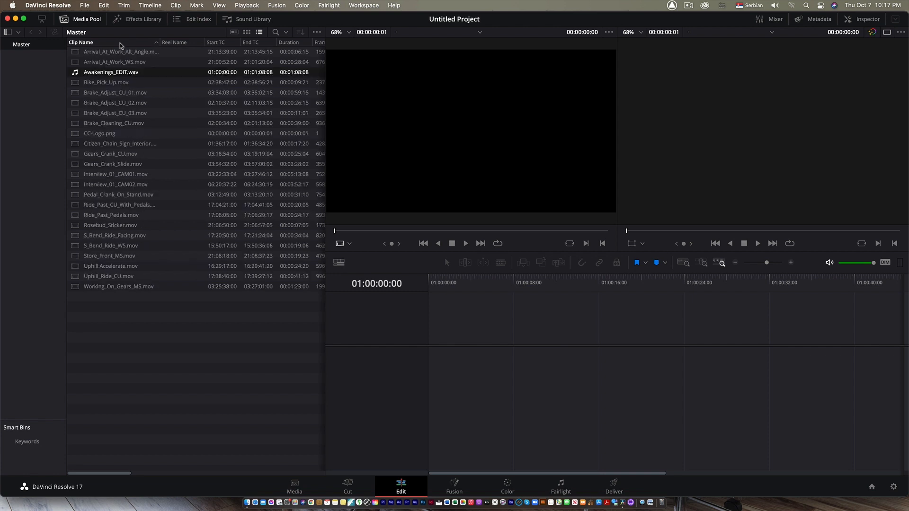
{"action": "left_click", "coordinate": [121, 43]}
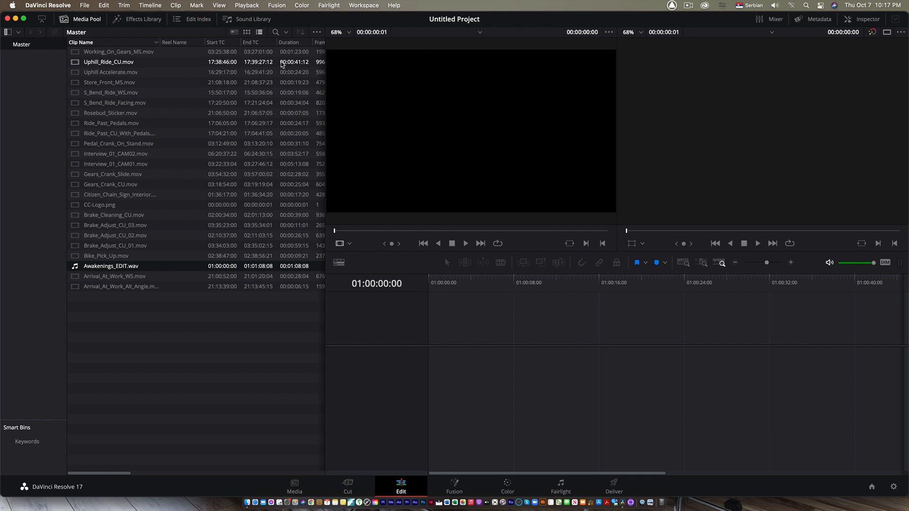
{"action": "left_click", "coordinate": [247, 32]}
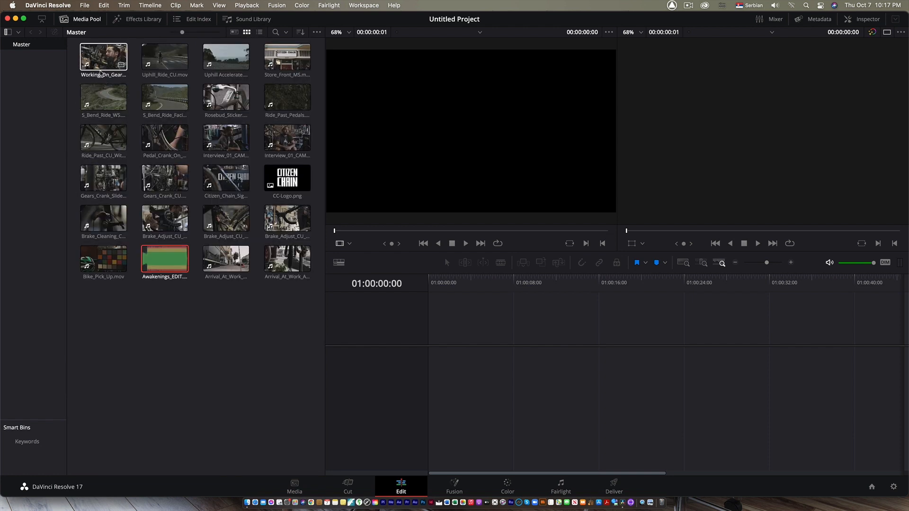
Select the range of clips from Working_On_Gears_MS through Interview_01_CAM01 in the media pool, and clear the selection.
{"action": "left_click", "coordinate": [100, 74]}
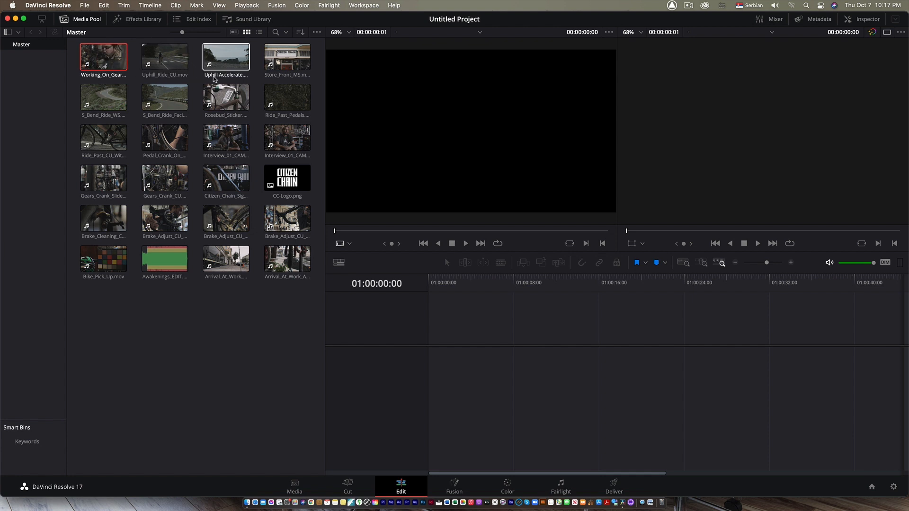
{"action": "left_click", "coordinate": [297, 68], "text": "shift"}
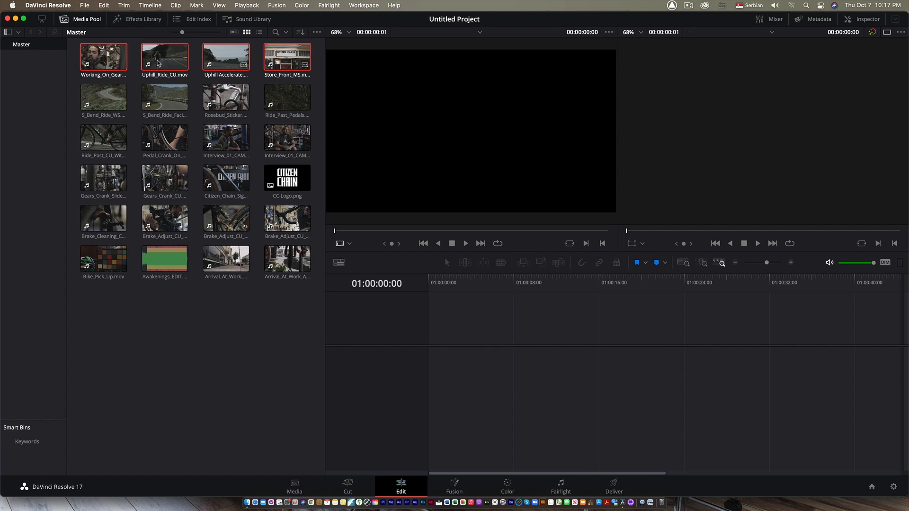
{"action": "left_click", "coordinate": [292, 144], "text": "shift"}
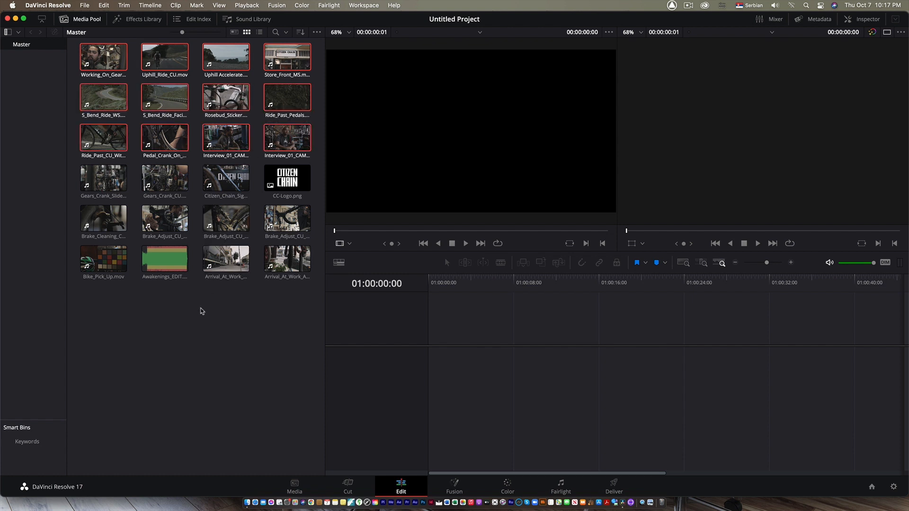
{"action": "left_click", "coordinate": [201, 312]}
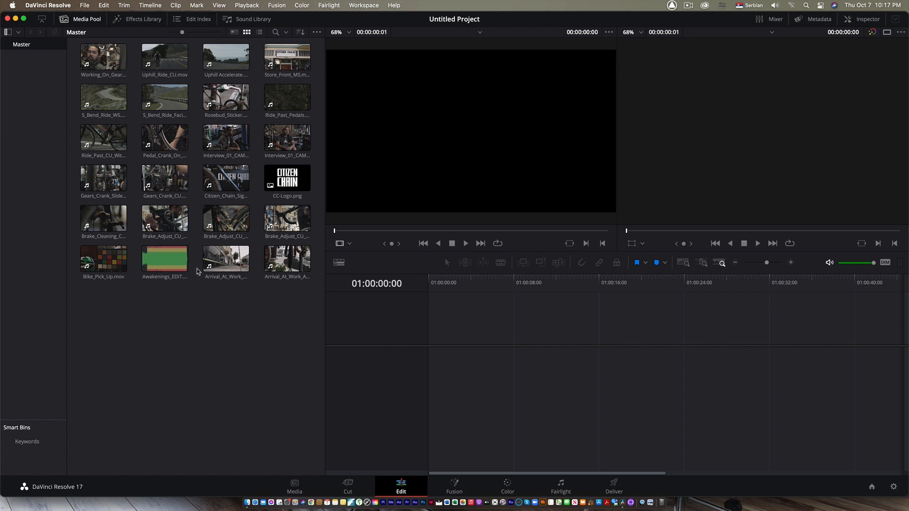
Build a timeline from the non-adjacent clips Working_On_Gears_MS, S_Bend_Ride_Facing, Rosebud_Sticker, Ride_Past_CU_With_Pedals, Interview_01_CAM02 and Gears_Crank_CU.
{"action": "left_click", "coordinate": [105, 64]}
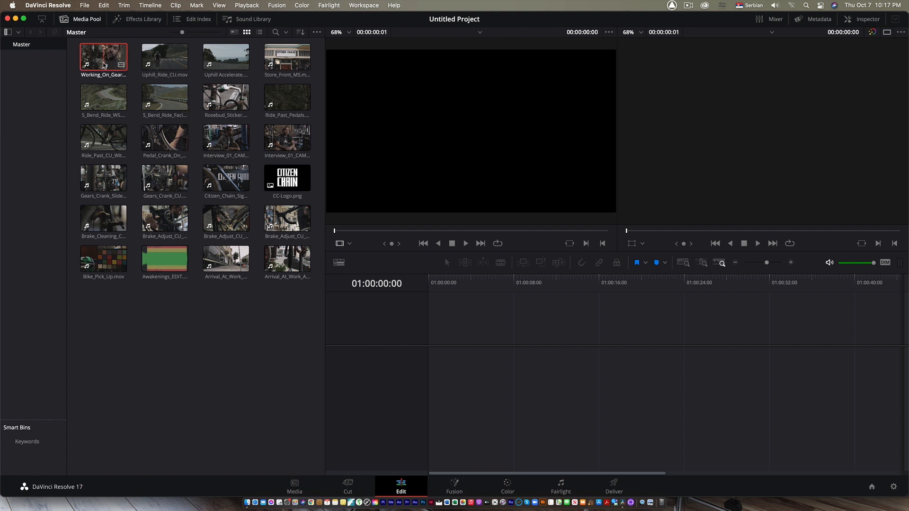
{"action": "left_click", "coordinate": [166, 103], "text": "super"}
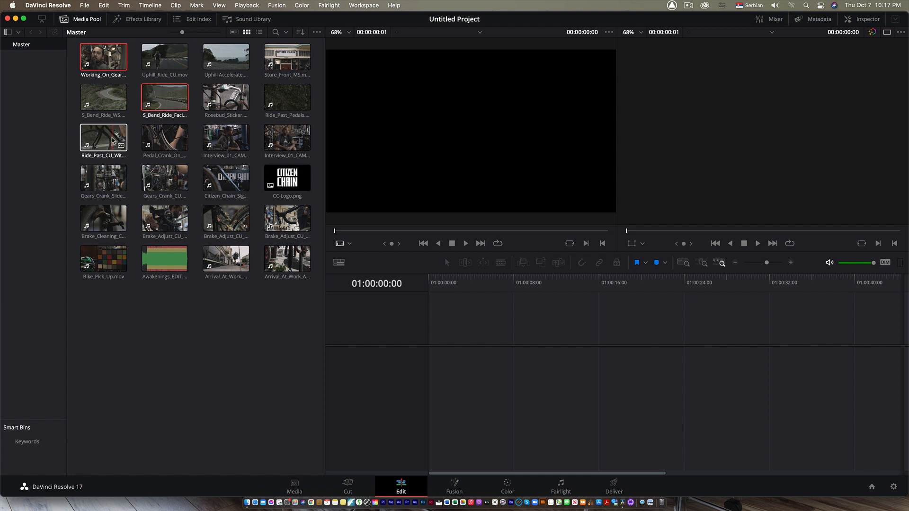
{"action": "left_click", "coordinate": [103, 148], "text": "super"}
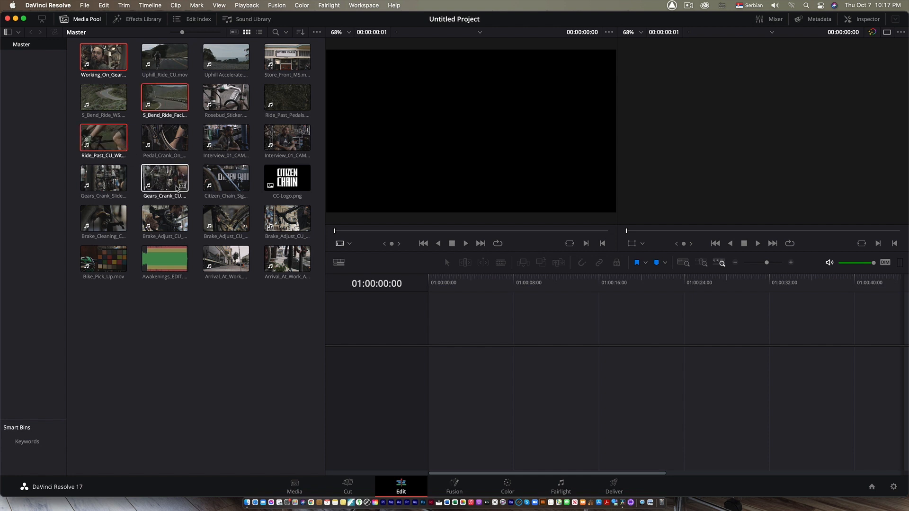
{"action": "left_click", "coordinate": [172, 180], "text": "super"}
{"action": "left_click", "coordinate": [226, 94], "text": "super"}
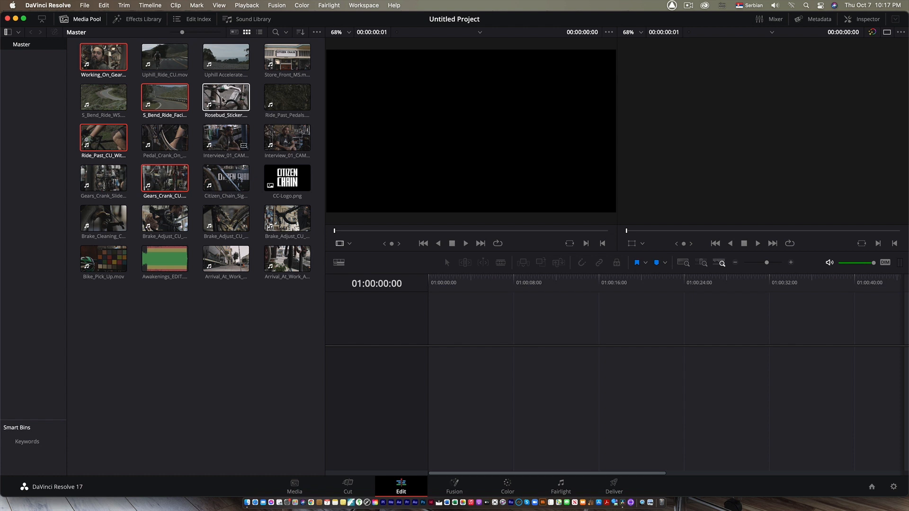
{"action": "left_click", "coordinate": [226, 137], "text": "super"}
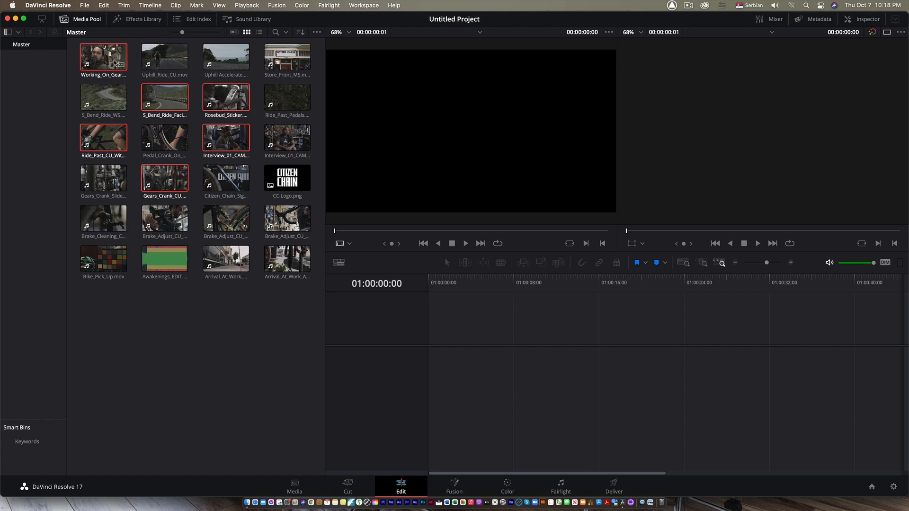
{"action": "left_click_drag", "start_coordinate": [116, 64], "coordinate": [432, 364]}
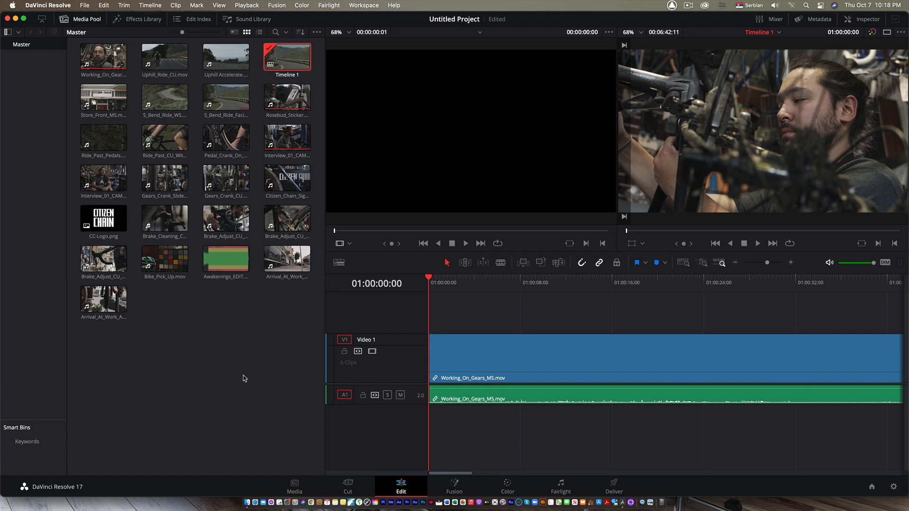
Delete Timeline 1 from the media pool and undo the deletion.
{"action": "mouse_move", "coordinate": [303, 66]}
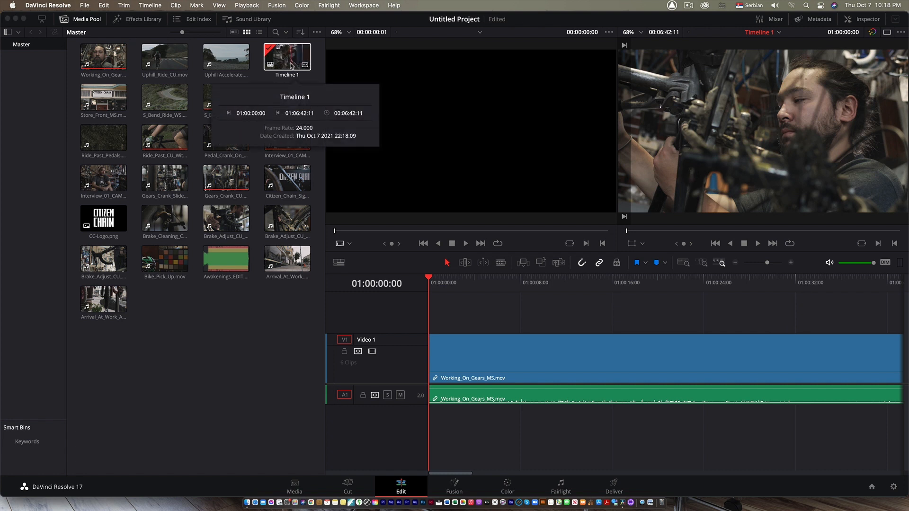
{"action": "right_click", "coordinate": [286, 64]}
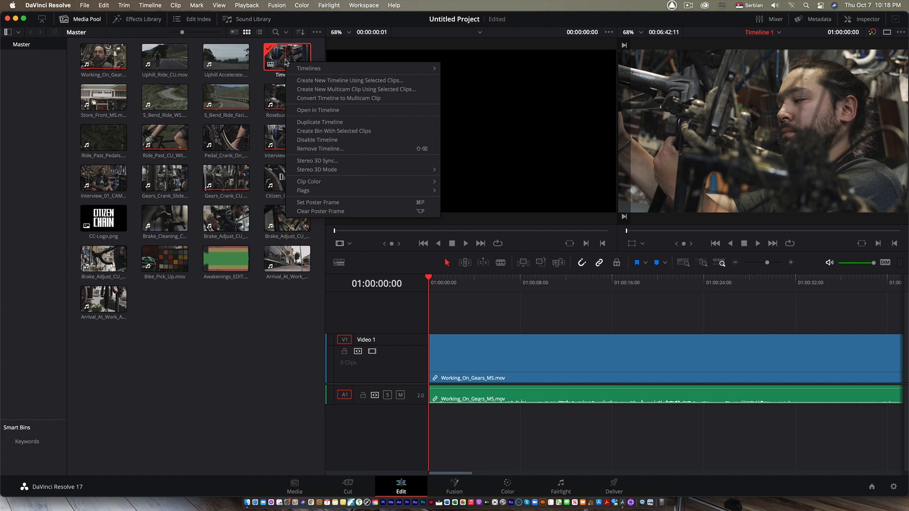
{"action": "left_click", "coordinate": [286, 63]}
{"action": "key", "text": "shift+BackSpace"}
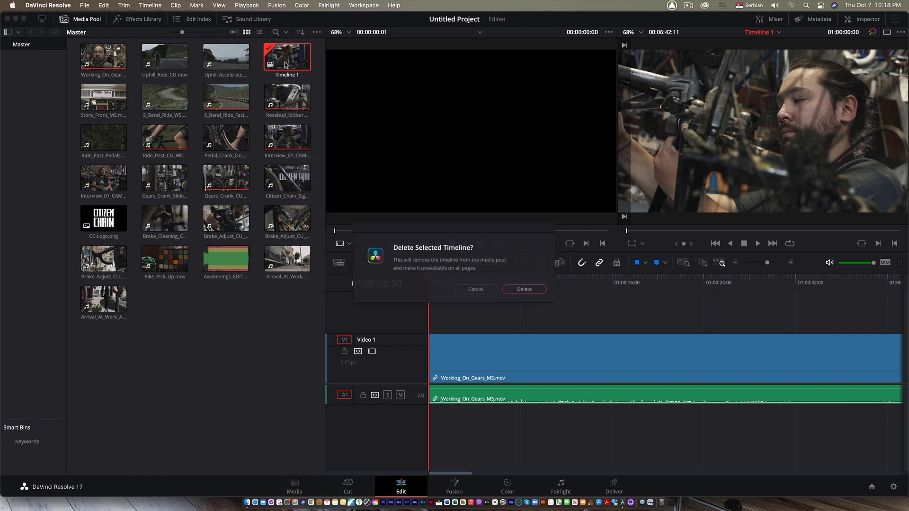
{"action": "left_click", "coordinate": [530, 292]}
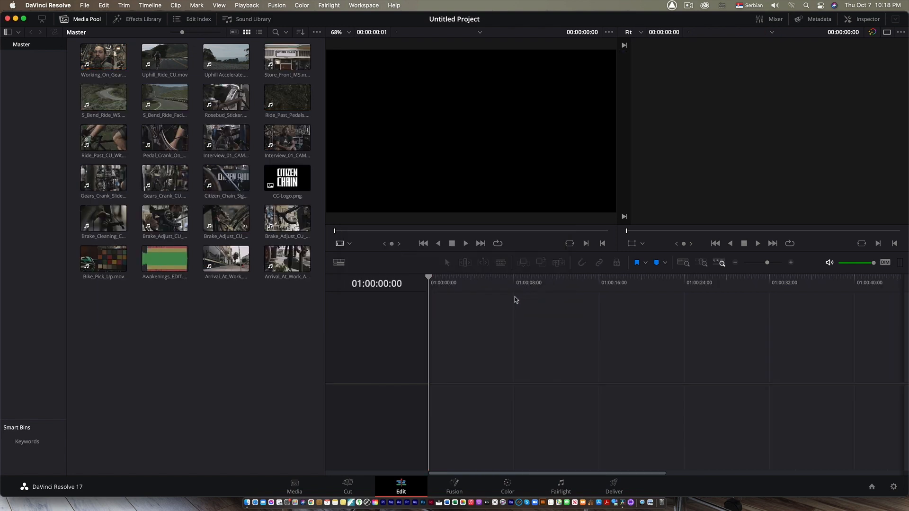
{"action": "left_click", "coordinate": [105, 6]}
{"action": "left_click", "coordinate": [106, 18]}
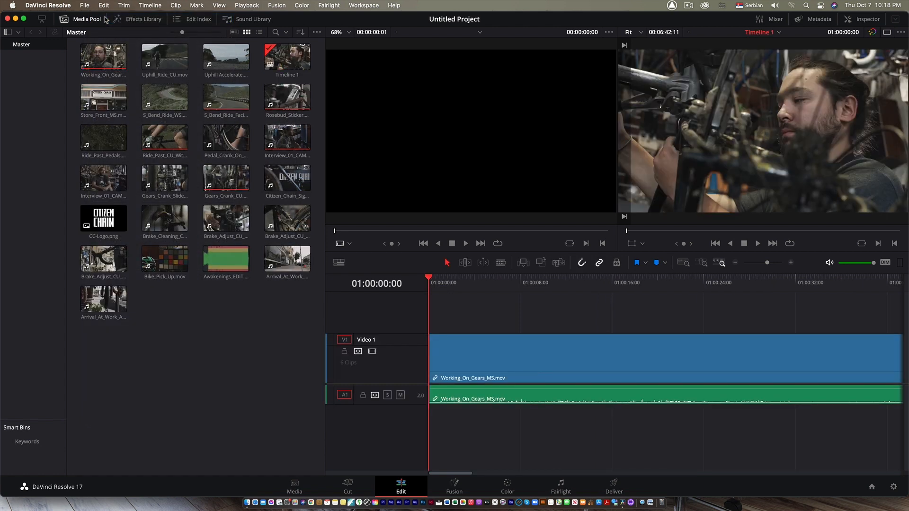
Delete the restored Timeline 1 from the Master bin.
{"action": "left_click", "coordinate": [293, 62]}
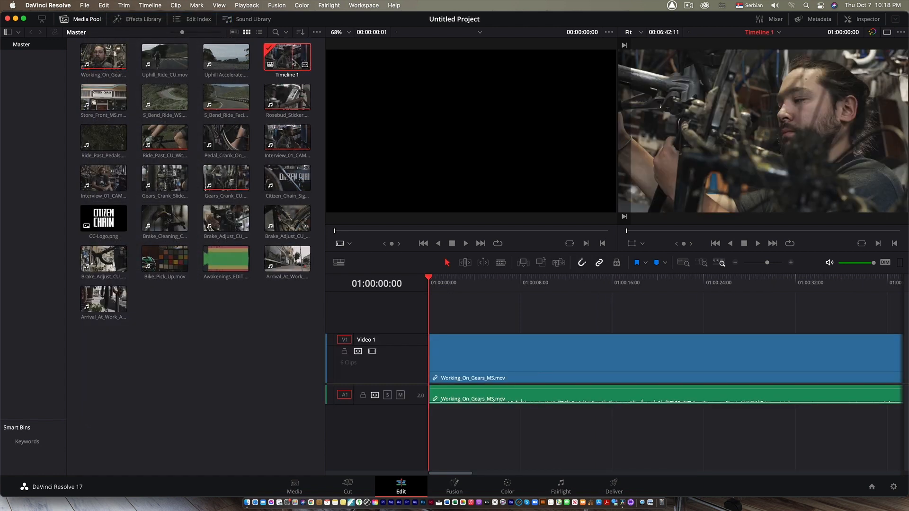
{"action": "key", "text": "BackSpace"}
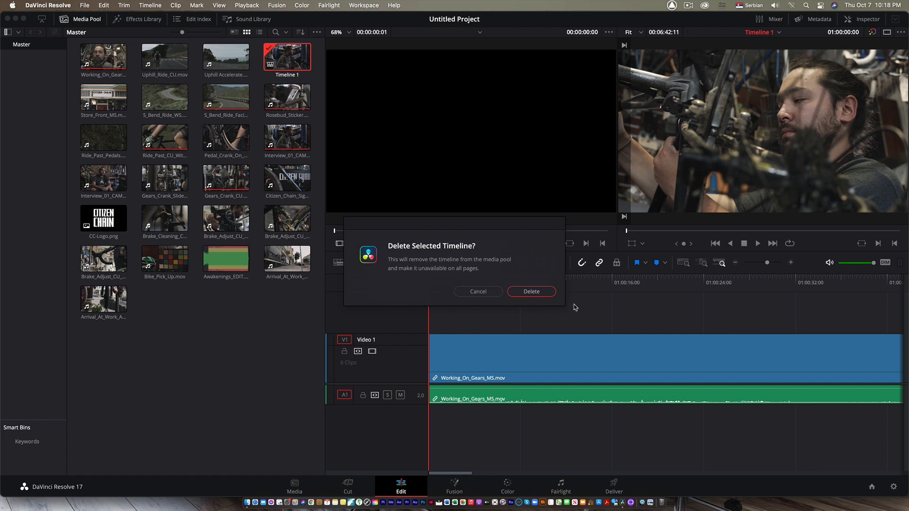
{"action": "left_click", "coordinate": [532, 292]}
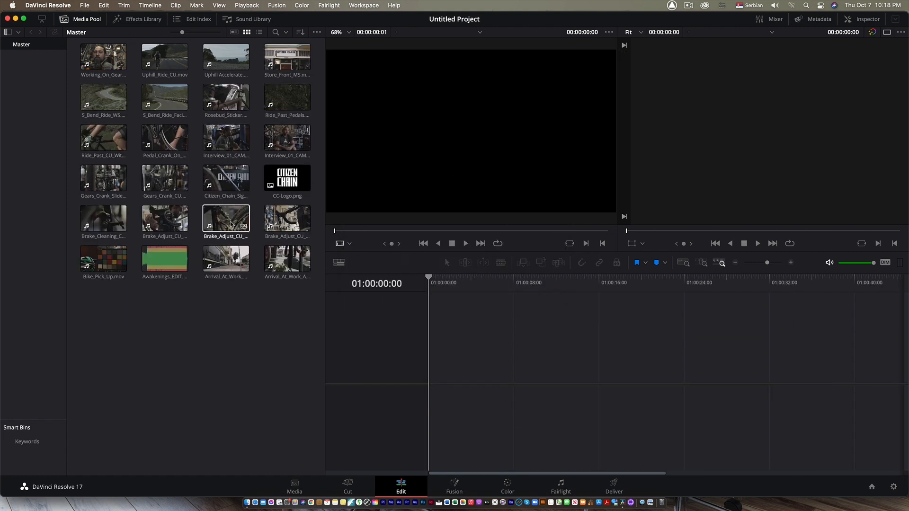
Select the clips from Working_On_Gears_MS through Brake_Adjust_CU_01 and start creating a new timeline from them.
{"action": "left_click", "coordinate": [93, 61]}
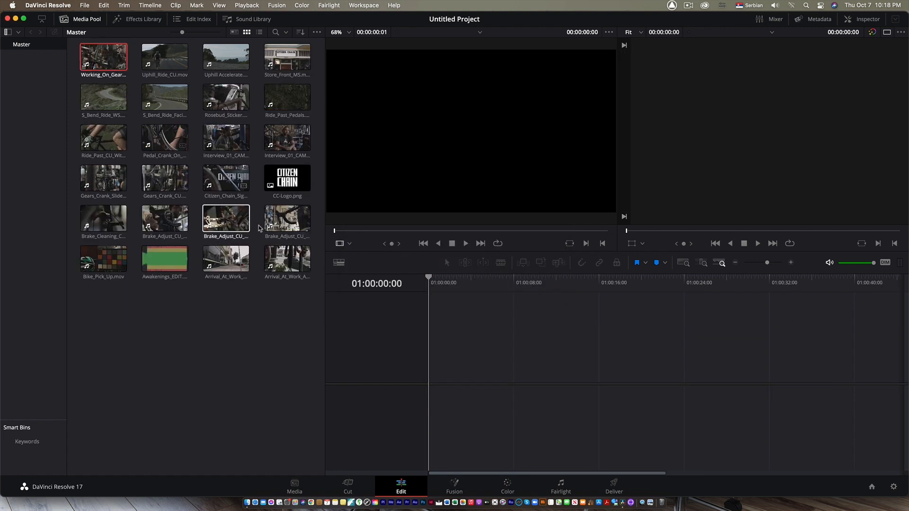
{"action": "left_click", "coordinate": [292, 226], "text": "shift"}
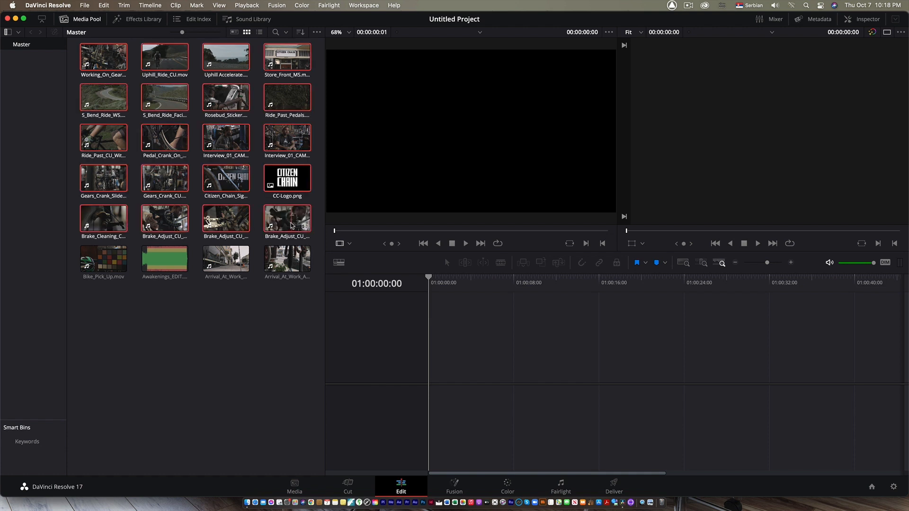
{"action": "right_click", "coordinate": [107, 49]}
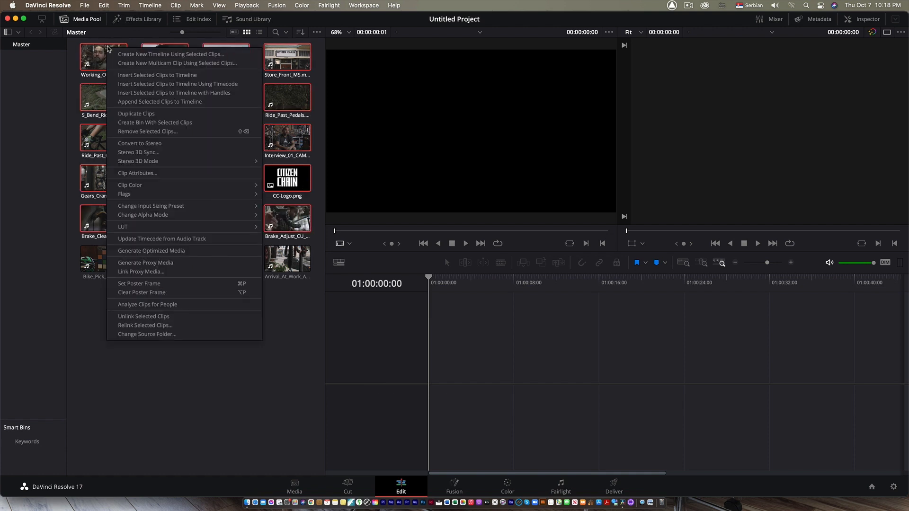
{"action": "left_click", "coordinate": [139, 54]}
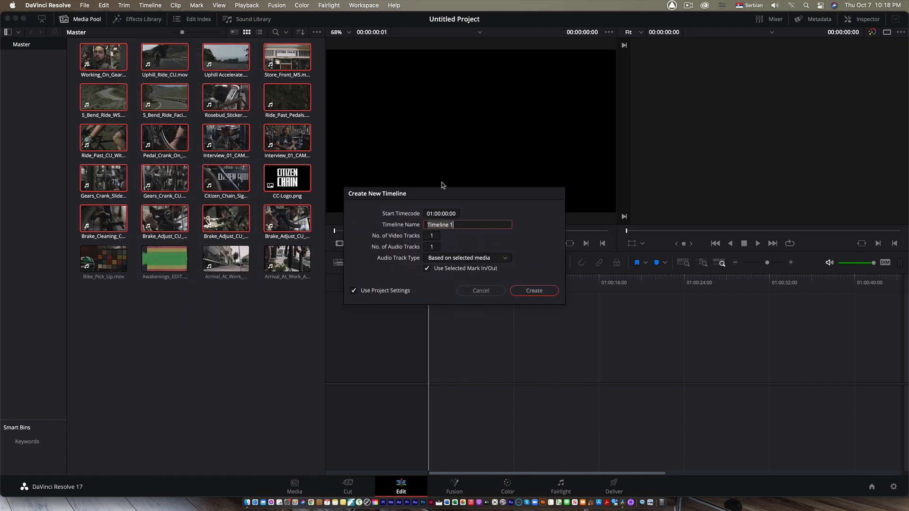
Name the new timeline STORY01 and create it with the project settings.
{"action": "left_click", "coordinate": [466, 227]}
{"action": "key", "text": "BackSpace"}
{"action": "key", "text": "BackSpace"}
{"action": "key", "text": "BackSpace"}
{"action": "key", "text": "BackSpace"}
{"action": "key", "text": "BackSpace"}
{"action": "key", "text": "BackSpace"}
{"action": "key", "text": "BackSpace"}
{"action": "key", "text": "BackSpace"}
{"action": "key", "text": "BackSpace"}
{"action": "key", "text": "BackSpace"}
{"action": "key", "text": "ctrl+space"}
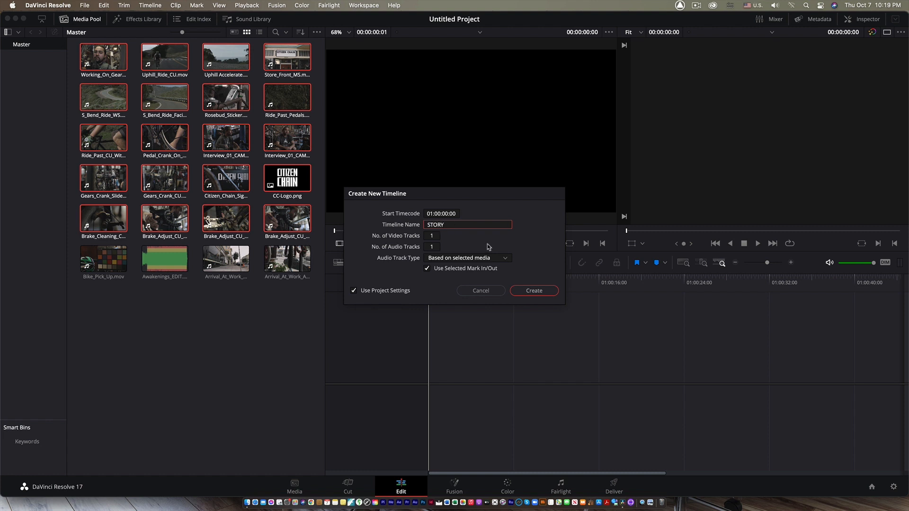
{"action": "key", "text": "Return"}
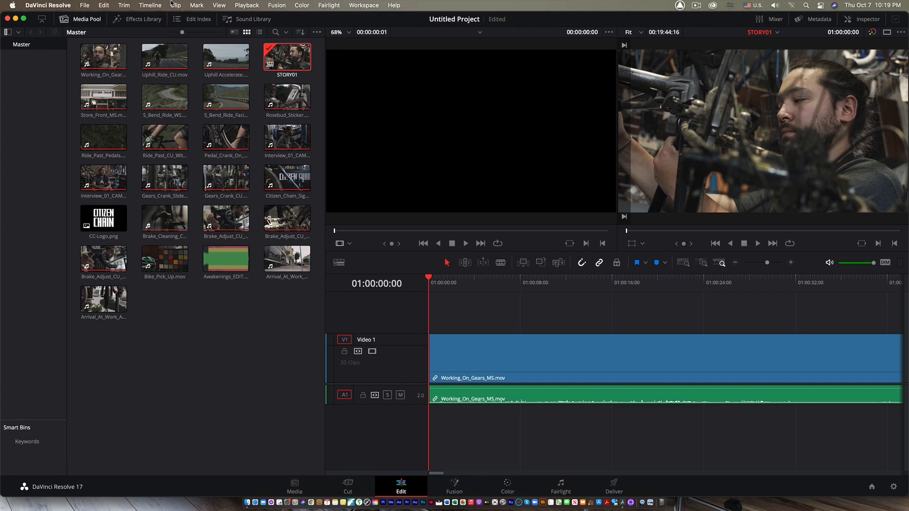
Hide the media pool and fit the whole STORY01 timeline in view.
{"action": "left_click", "coordinate": [88, 20]}
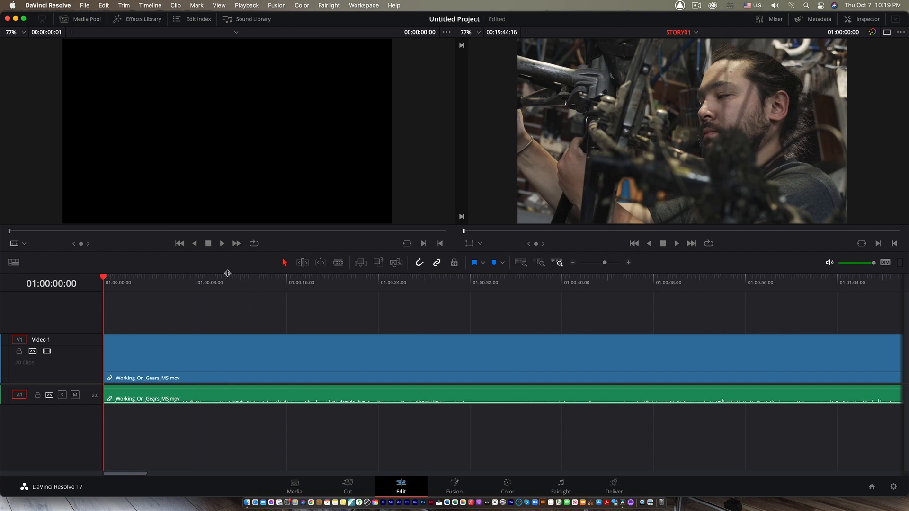
{"action": "key", "text": "shift+z"}
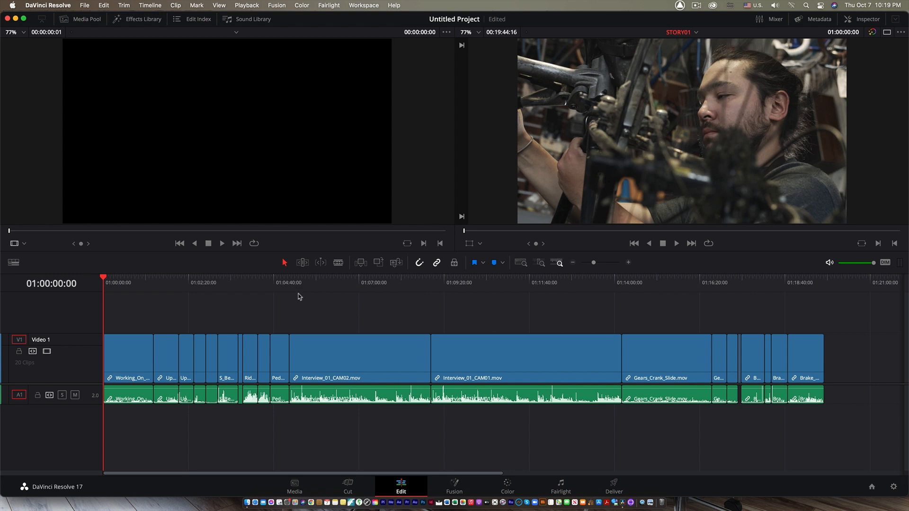
Inspect the STORY01 timeline at closer and wider zoom levels, ending with all its clips in view.
{"action": "key", "text": "super+equal"}
{"action": "key", "text": "super+equal"}
{"action": "key", "text": "super+equal"}
{"action": "key", "text": "super+equal"}
{"action": "key", "text": "super+minus"}
{"action": "key", "text": "super+minus"}
{"action": "key", "text": "super+minus"}
{"action": "key", "text": "super+minus"}
{"action": "key", "text": "super+minus"}
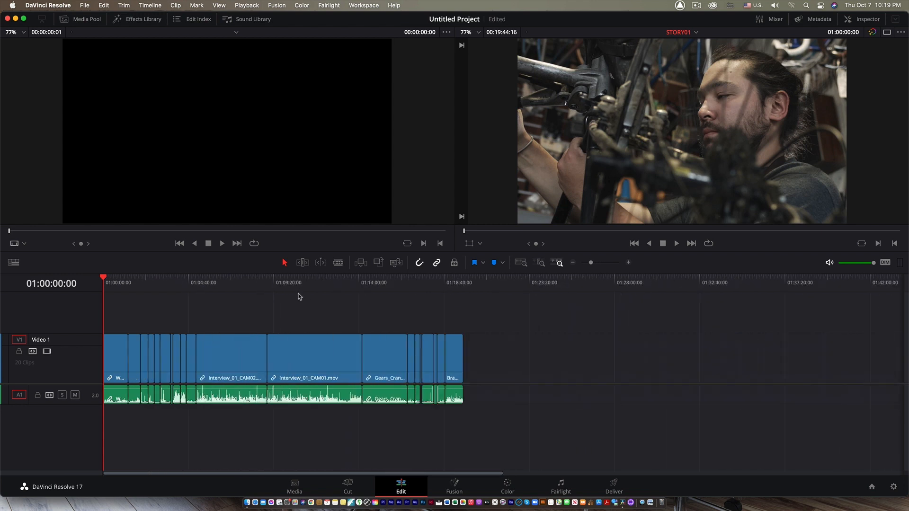
{"action": "key", "text": "super+minus"}
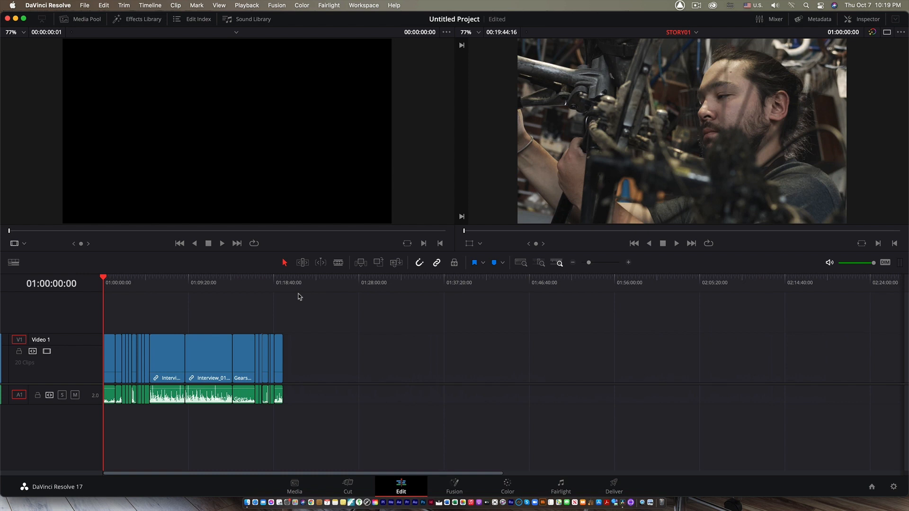
{"action": "key", "text": "shift+z"}
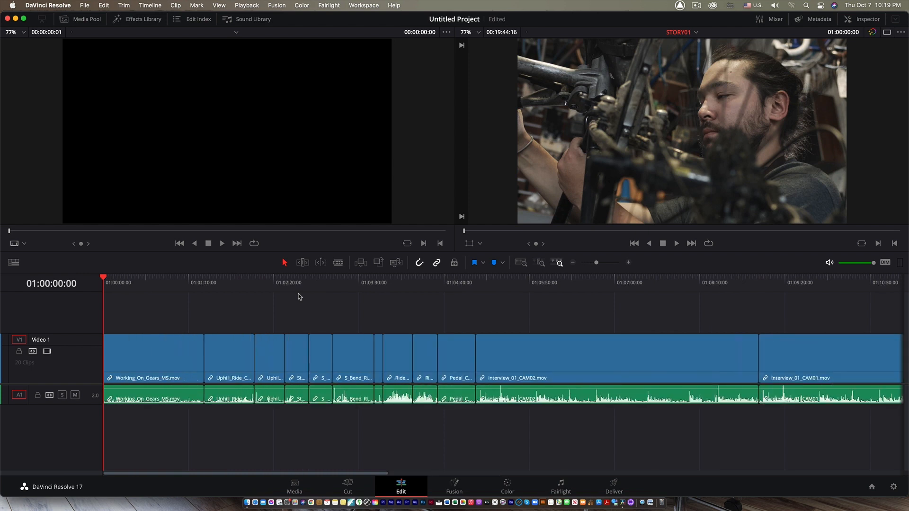
{"action": "key", "text": "super+minus"}
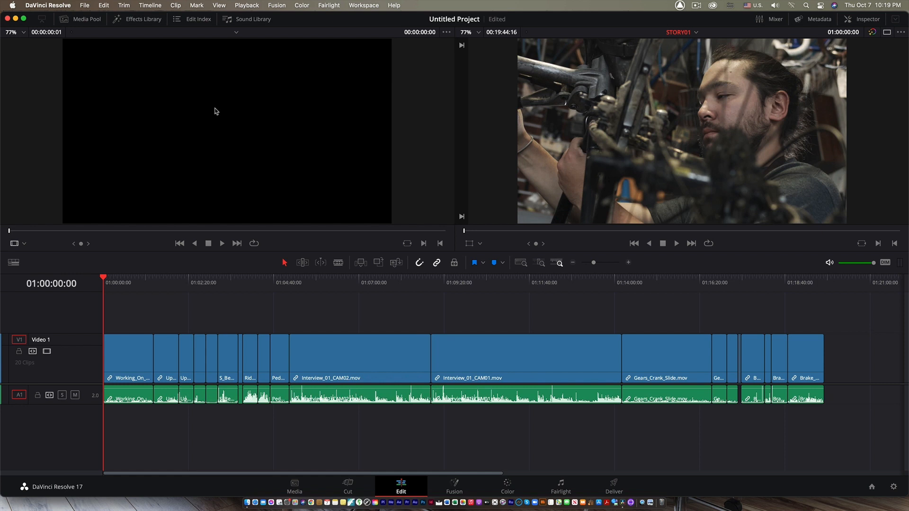
Enable stacked timelines so STORY01 gets its own tab, and switch the video clips to filmstrip view.
{"action": "left_click", "coordinate": [15, 263]}
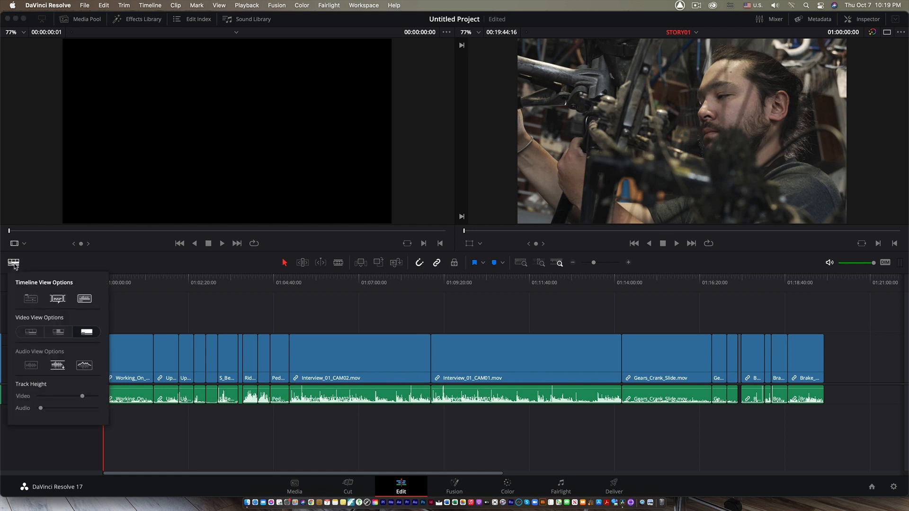
{"action": "left_click", "coordinate": [31, 299]}
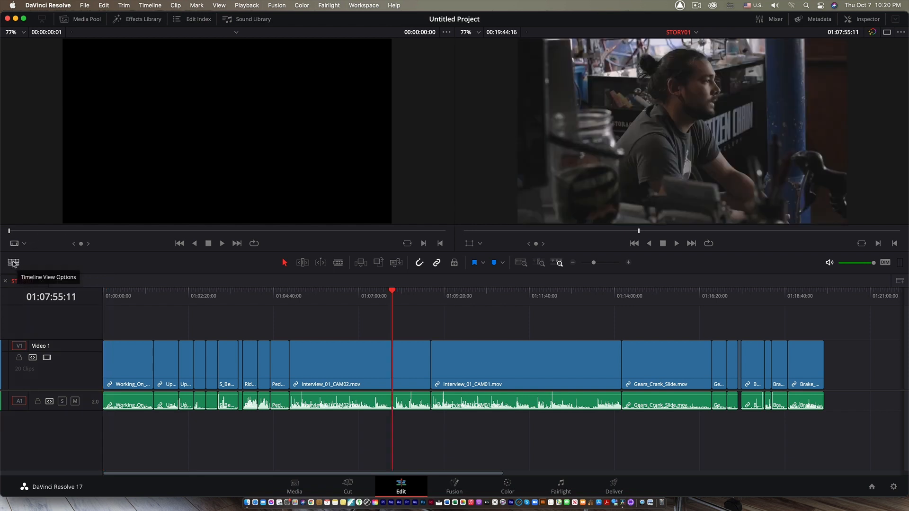
{"action": "left_click", "coordinate": [13, 263]}
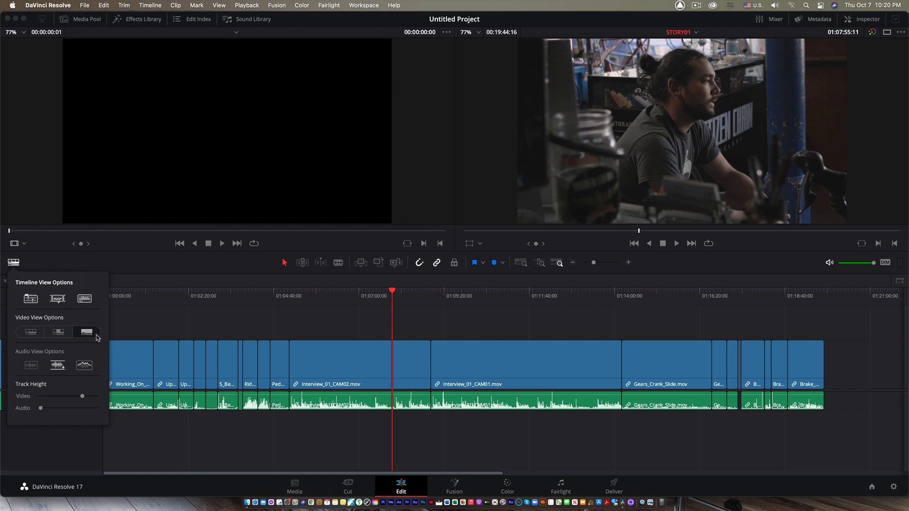
{"action": "left_click", "coordinate": [30, 332]}
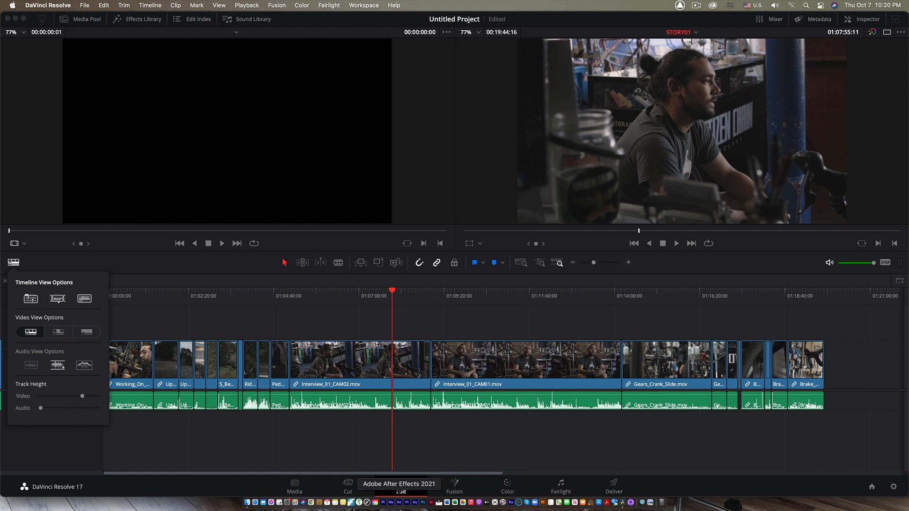
Scrub through the two interview clips to 01:10:54:03 and make the Video 1 track slightly taller.
{"action": "left_click_drag", "start_coordinate": [467, 473], "coordinate": [250, 467]}
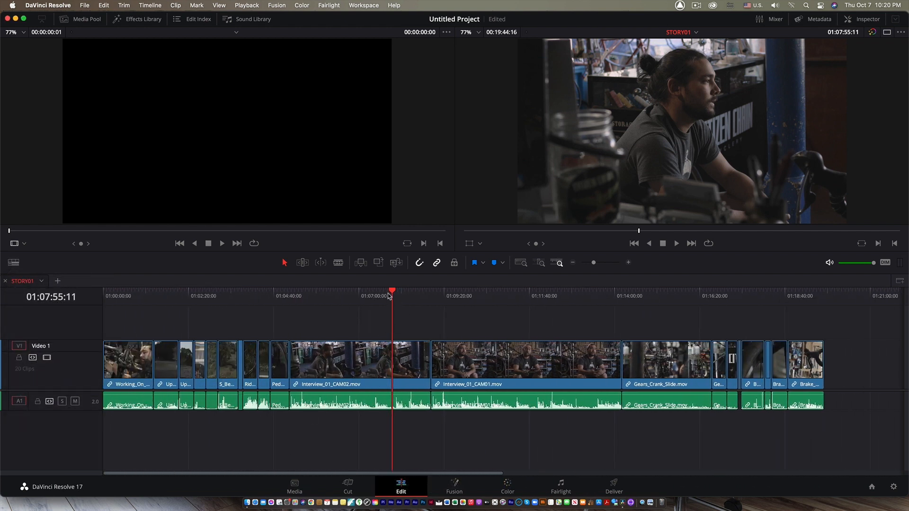
{"action": "left_click_drag", "start_coordinate": [390, 296], "coordinate": [531, 327]}
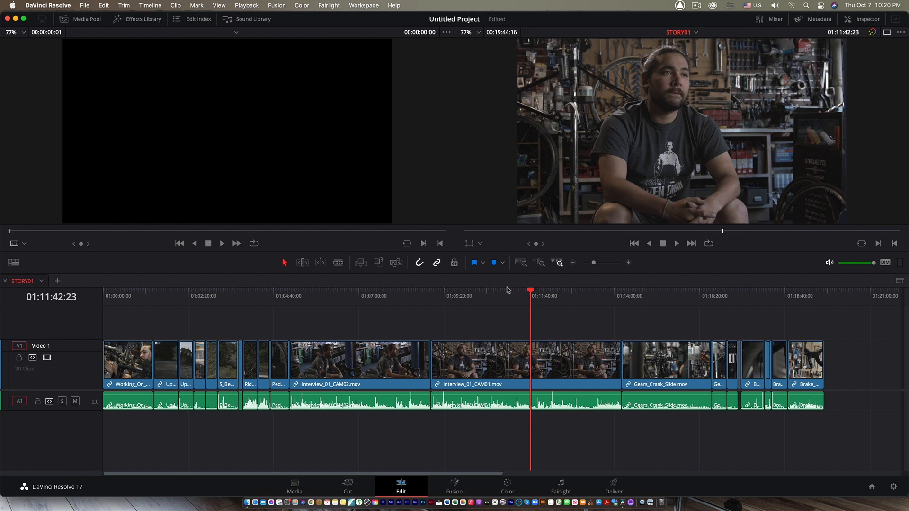
{"action": "left_click_drag", "start_coordinate": [530, 291], "coordinate": [501, 305]}
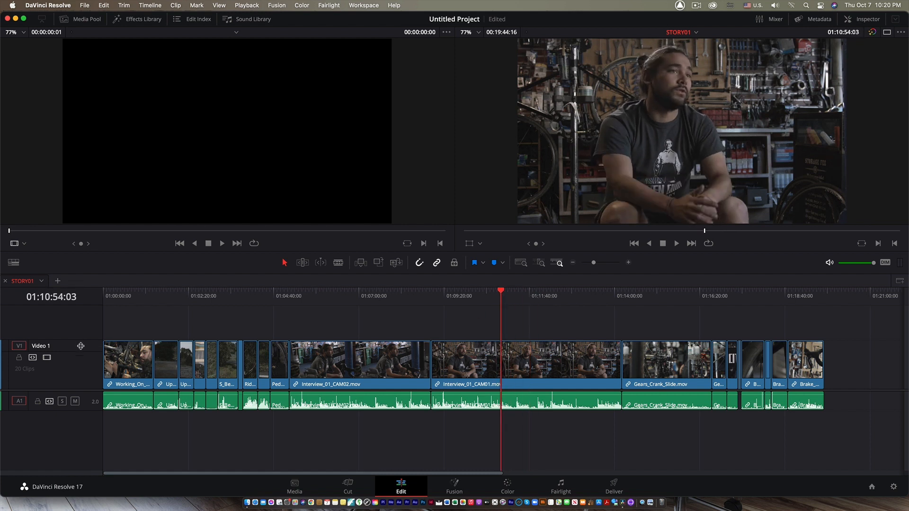
{"action": "left_click_drag", "start_coordinate": [82, 343], "coordinate": [106, 335]}
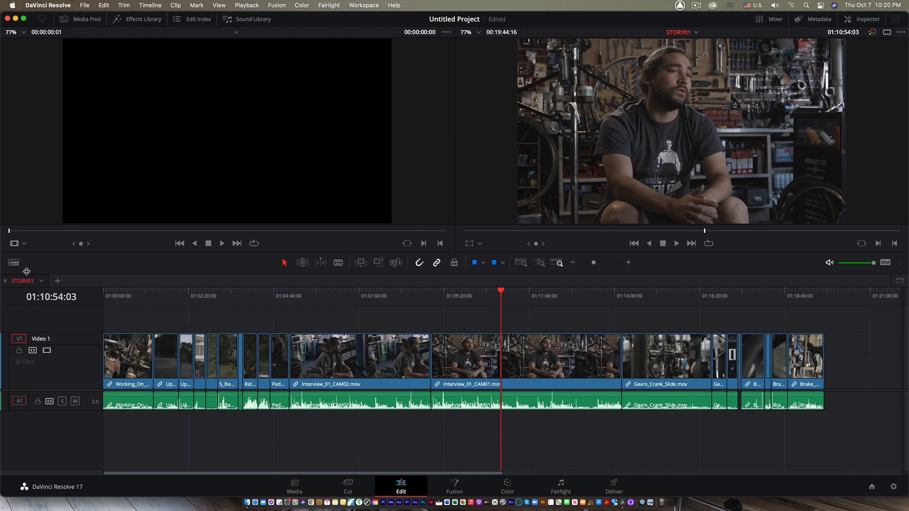
Try the thumbnail view at a closer zoom and the simple view for the timeline's video clips.
{"action": "left_click", "coordinate": [13, 262]}
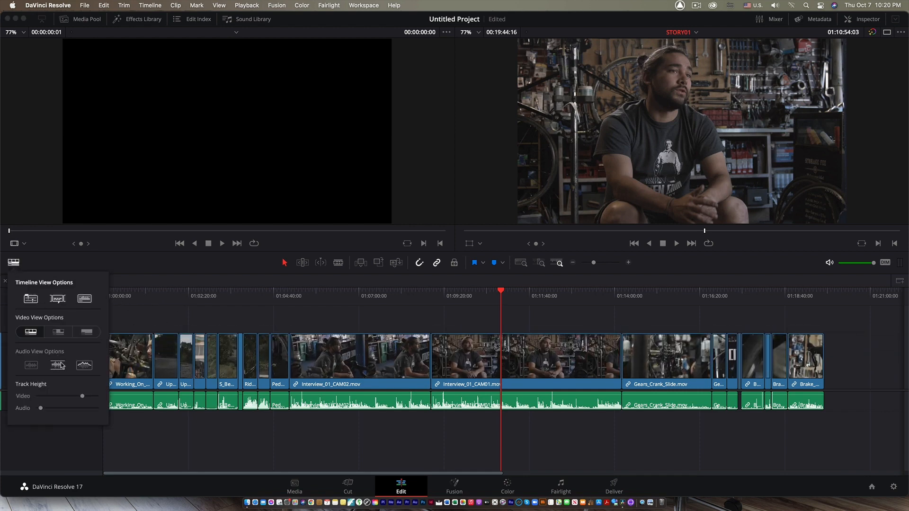
{"action": "left_click", "coordinate": [58, 332]}
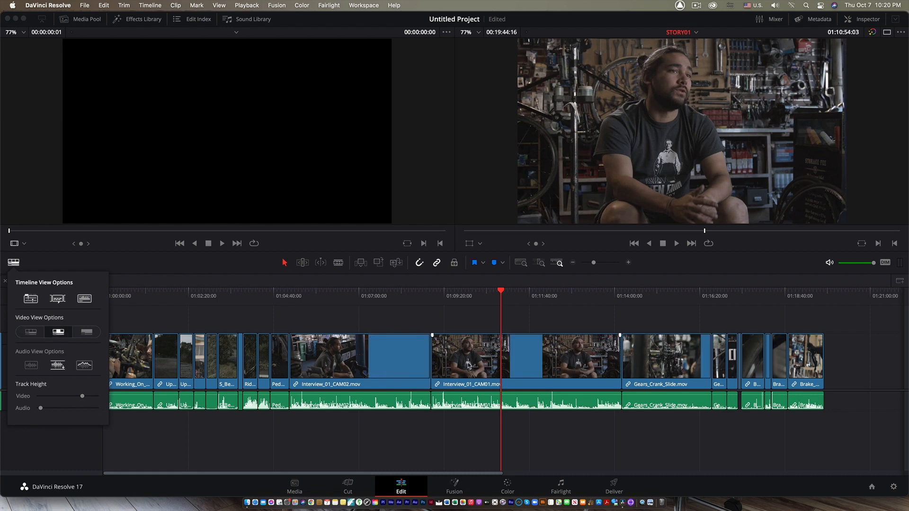
{"action": "key", "text": "super+equal"}
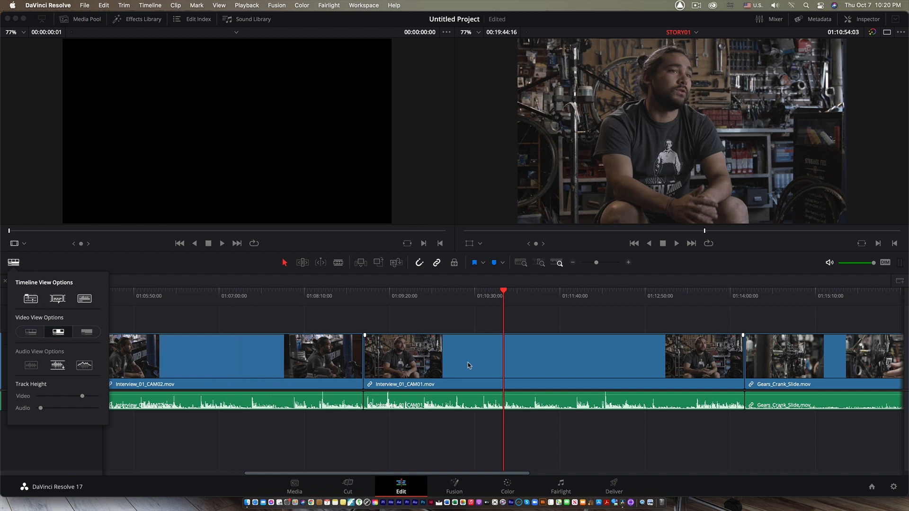
{"action": "left_click", "coordinate": [523, 296]}
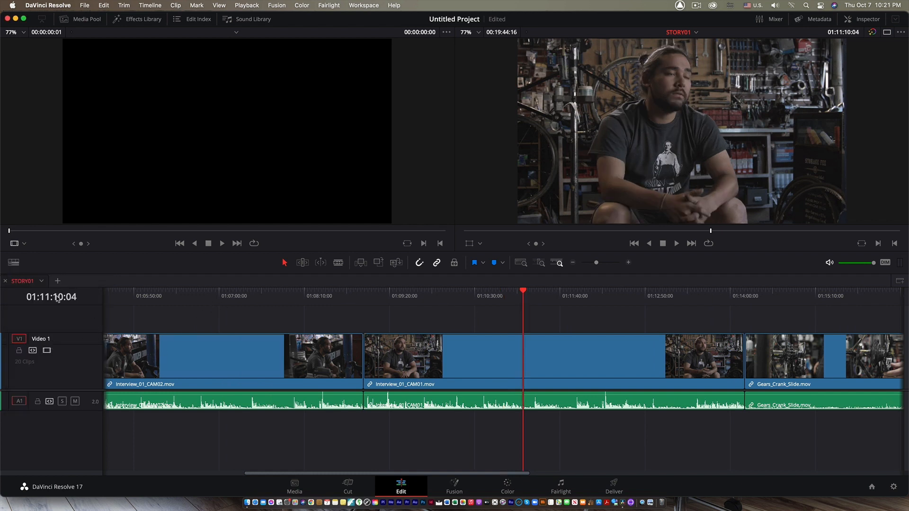
{"action": "left_click", "coordinate": [13, 263]}
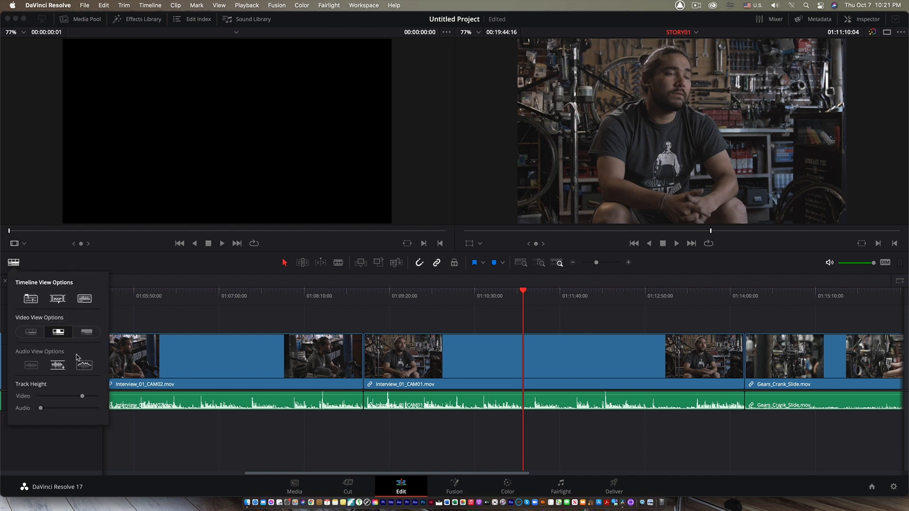
{"action": "left_click", "coordinate": [87, 333]}
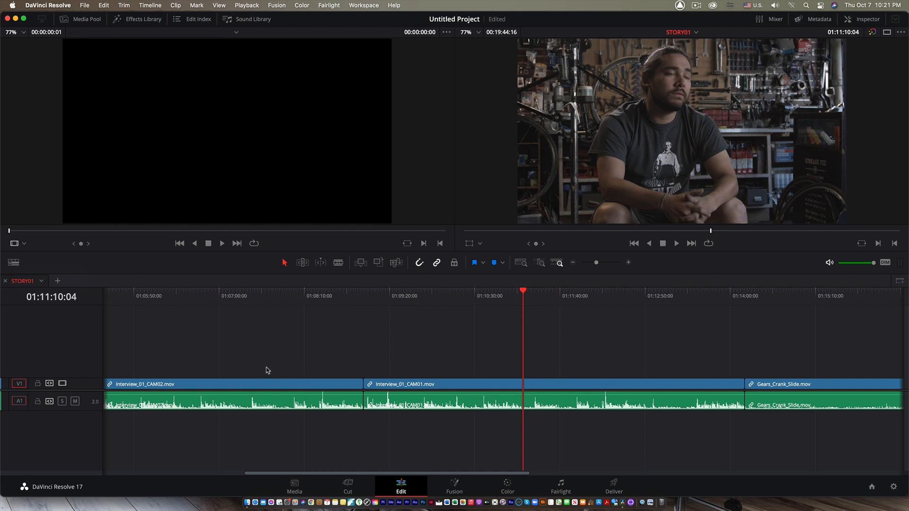
Set the video clips to filmstrip view and enlarge the Video 1 track so its frames can be seen.
{"action": "left_click", "coordinate": [17, 263]}
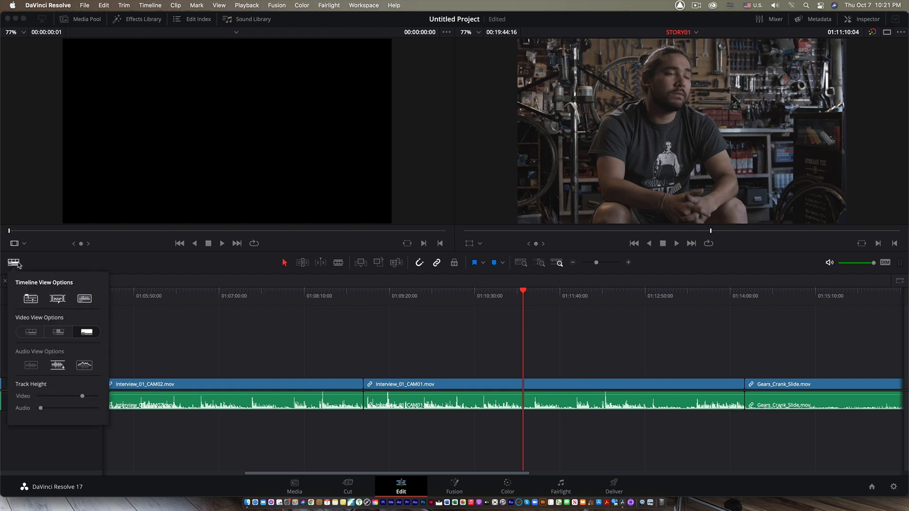
{"action": "left_click", "coordinate": [31, 331]}
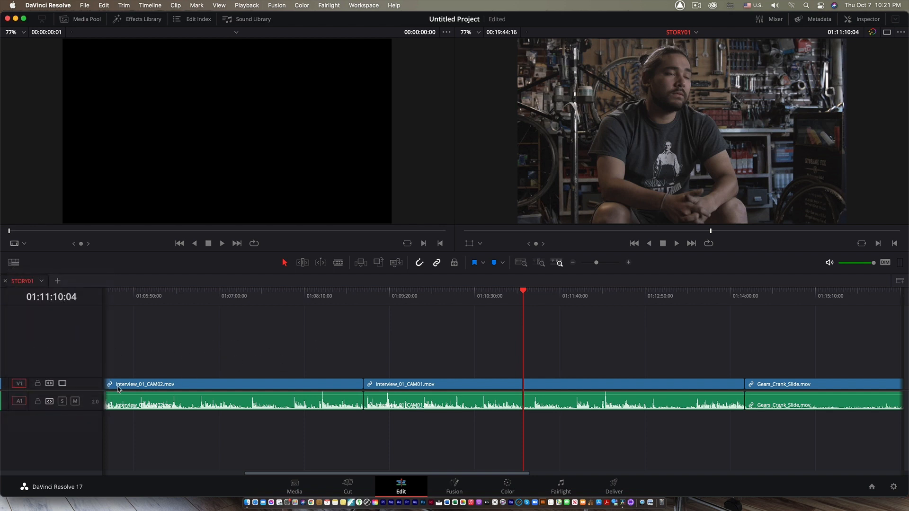
{"action": "left_click_drag", "start_coordinate": [93, 380], "coordinate": [98, 331]}
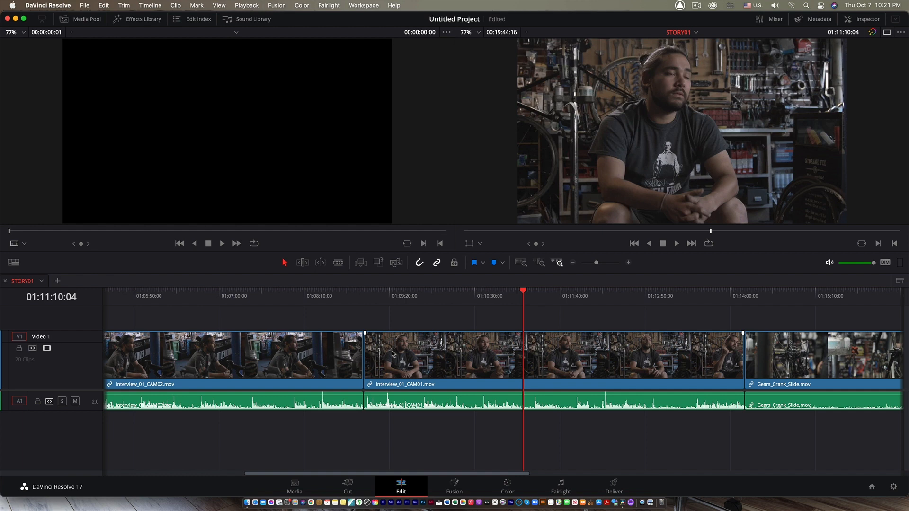
{"action": "key", "text": "super+minus"}
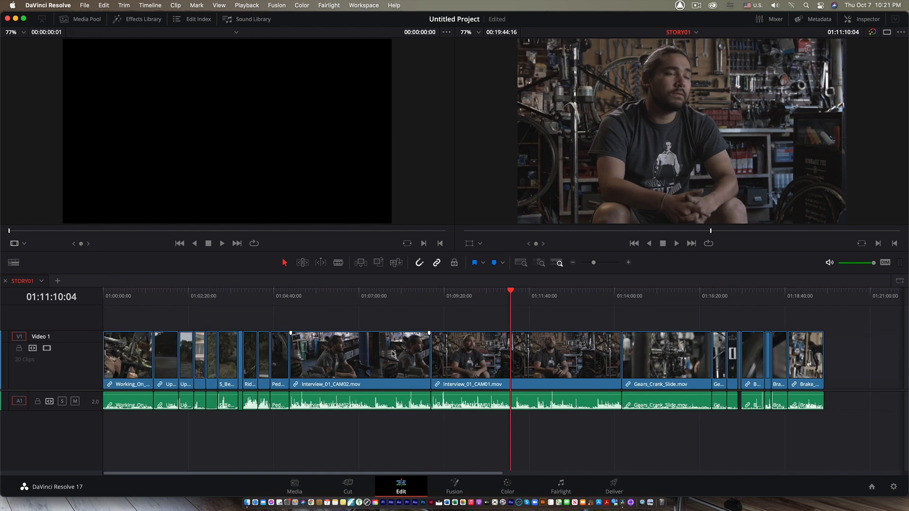
Mark a range on the STORY01 timeline with an in point at 01:01:00:12 and an out point at 01:01:38:10.
{"action": "left_click", "coordinate": [140, 291]}
{"action": "key", "text": "i"}
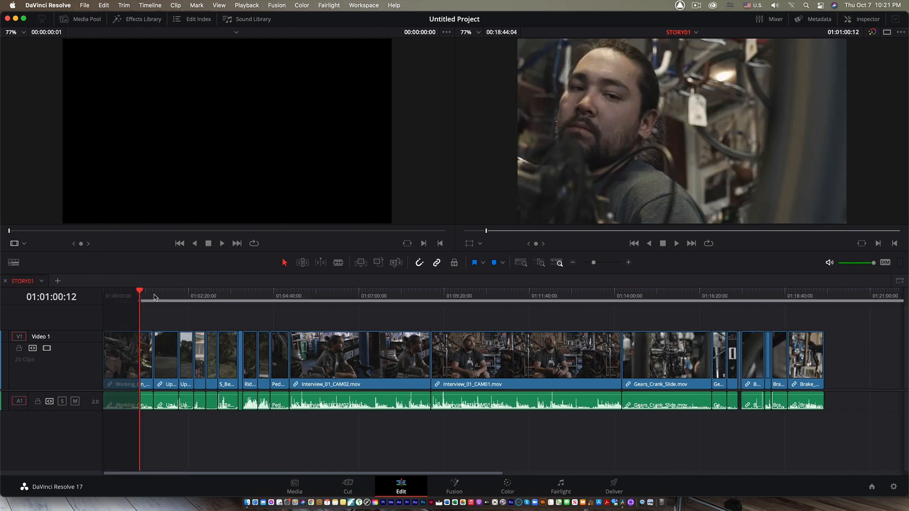
{"action": "left_click", "coordinate": [164, 293]}
{"action": "key", "text": "o"}
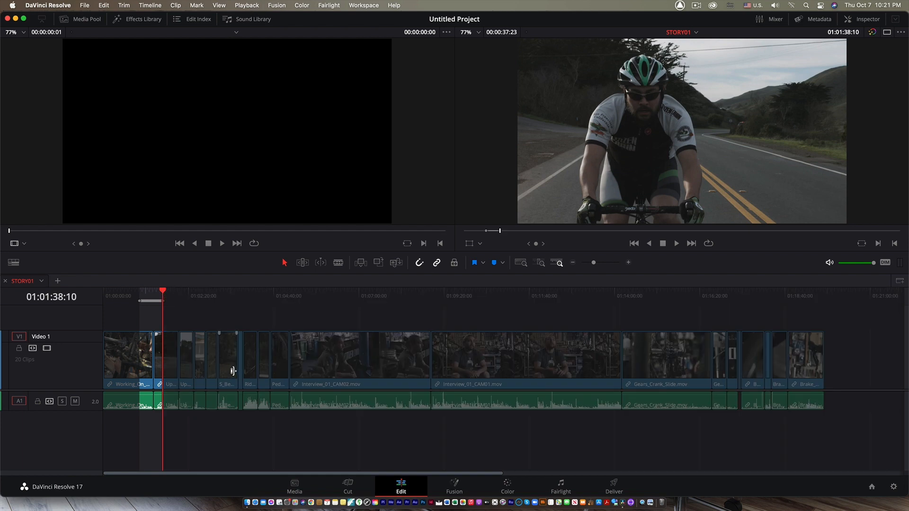
Check the keyboard layout presets in Keyboard Customization and close the window.
{"action": "key", "text": "alt+super+k"}
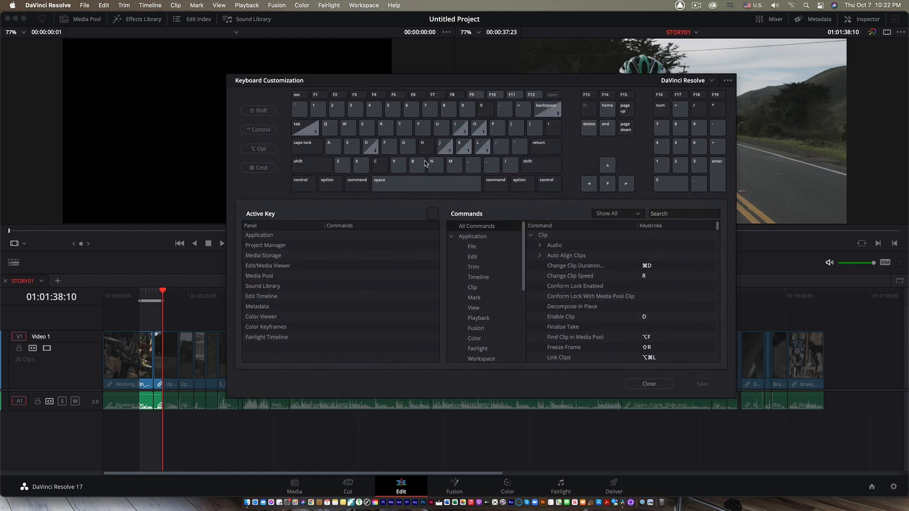
{"action": "left_click_drag", "start_coordinate": [461, 80], "coordinate": [470, 86]}
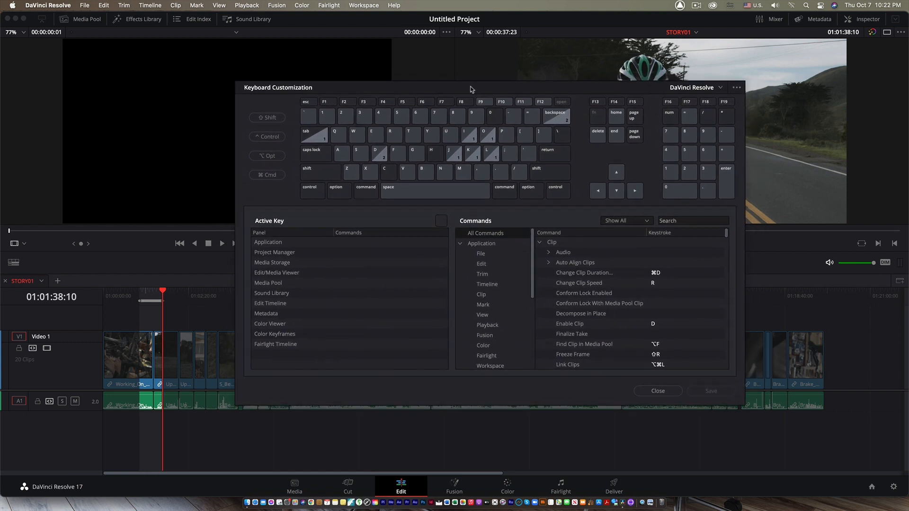
{"action": "left_click", "coordinate": [720, 89]}
{"action": "left_click", "coordinate": [696, 100]}
{"action": "left_click", "coordinate": [660, 391]}
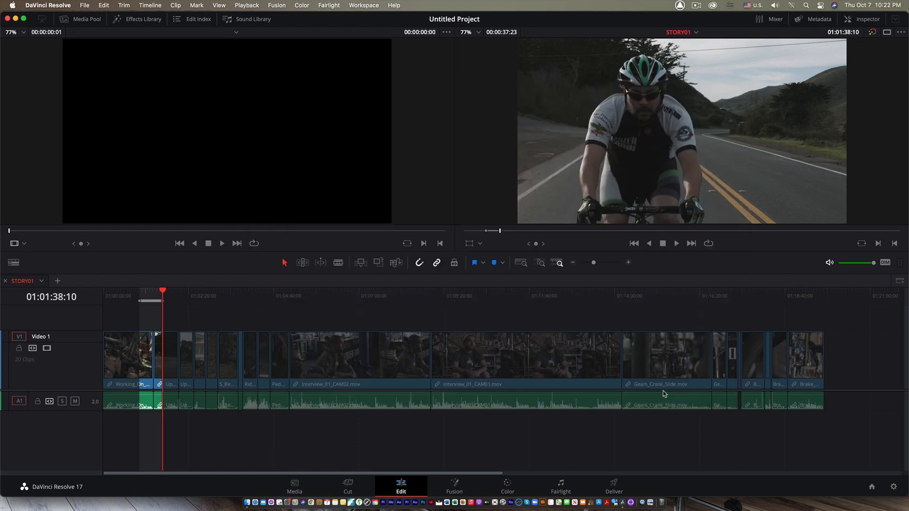
Try deleting the marked range with a gap left behind, undo it, and ripple delete the range instead.
{"action": "left_click", "coordinate": [153, 291]}
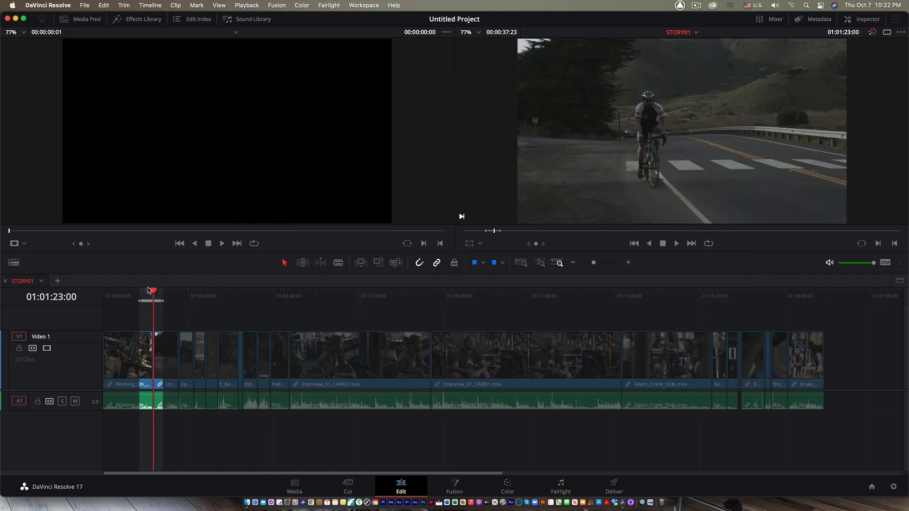
{"action": "key", "text": "BackSpace"}
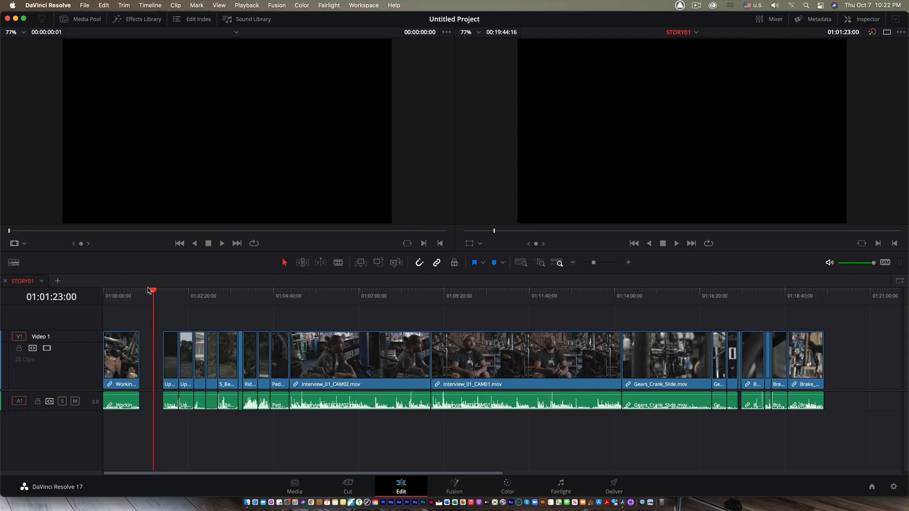
{"action": "key", "text": "super+z"}
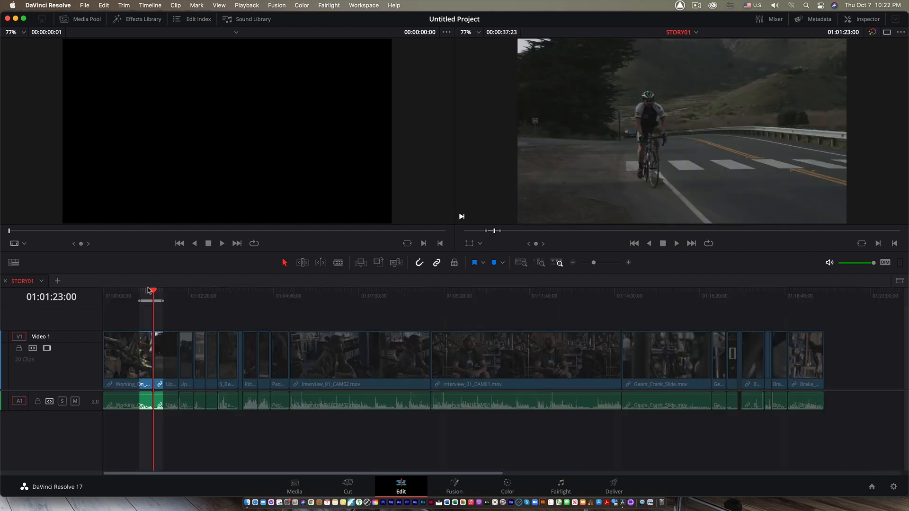
{"action": "key", "text": "shift+BackSpace"}
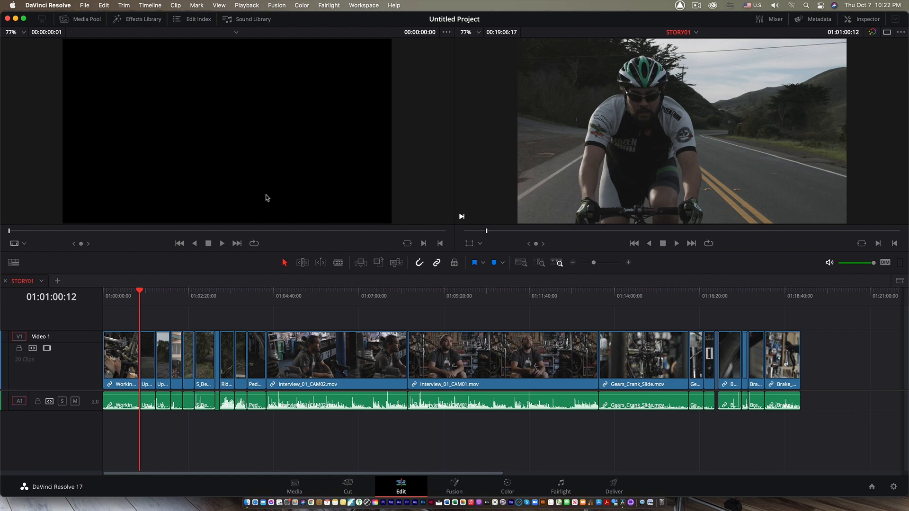
Mark a range from 01:06:19:22 in Interview_01_CAM02 to 01:10:36:15 in Interview_01_CAM01.
{"action": "left_click", "coordinate": [384, 294]}
{"action": "left_click_drag", "start_coordinate": [384, 294], "coordinate": [335, 314]}
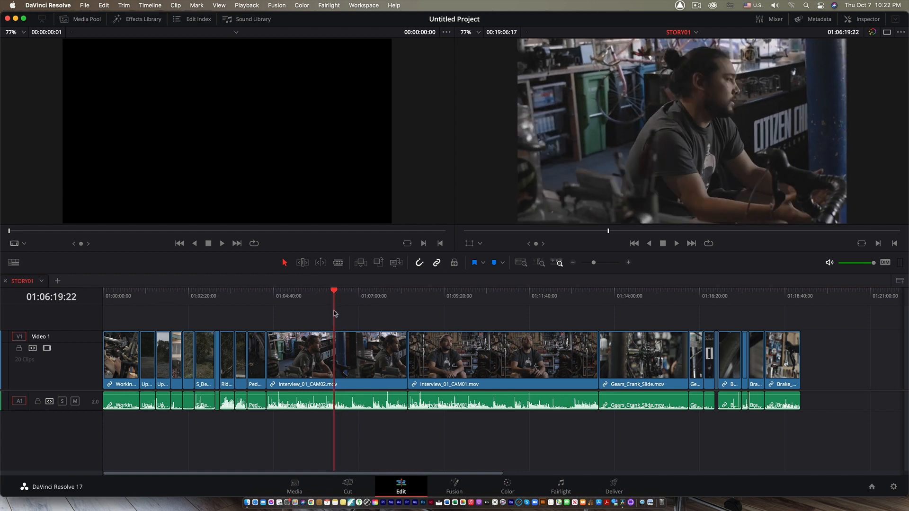
{"action": "key", "text": "i"}
{"action": "left_click", "coordinate": [490, 294]}
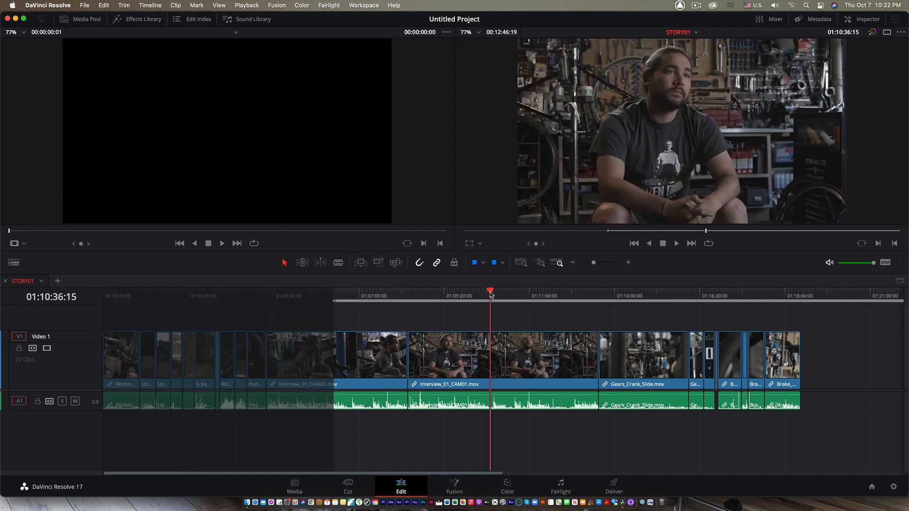
{"action": "key", "text": "o"}
Delete the marked interview range leaving a gap, undo that, and ripple delete the range to close the gap.
{"action": "key", "text": "BackSpace"}
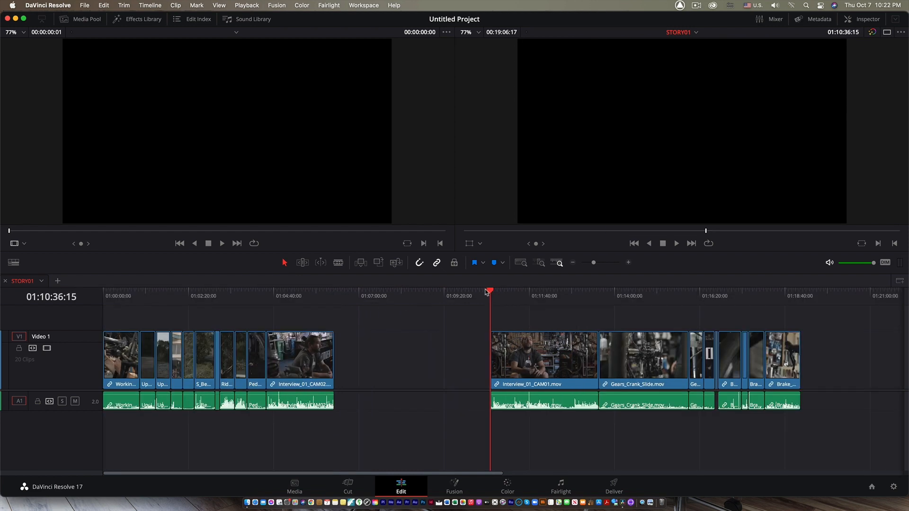
{"action": "key", "text": "super+z"}
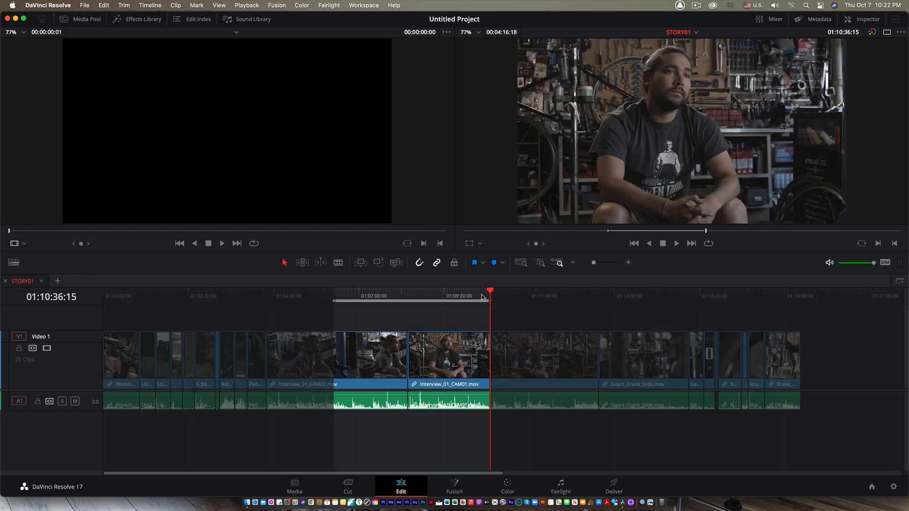
{"action": "key", "text": "Delete"}
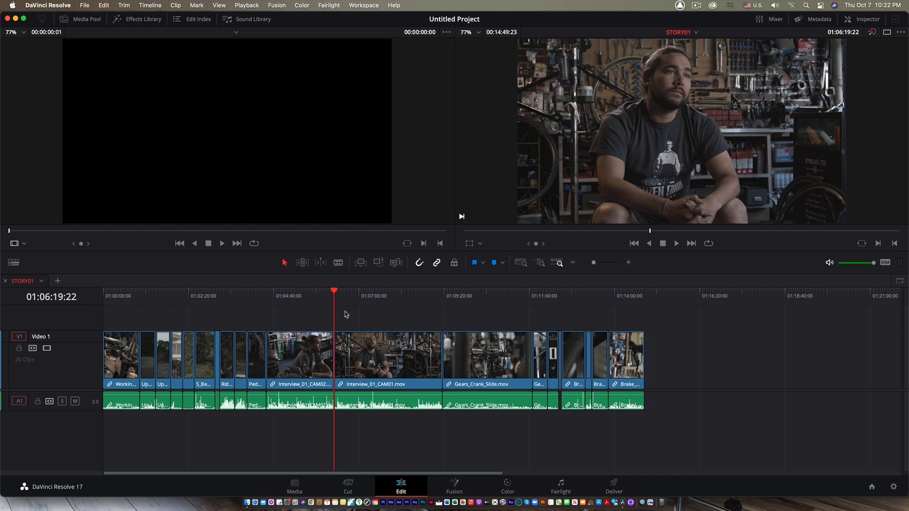
Place the playhead at 01:05:25:05, look at the shot on the Color page, and go to the Deliver page.
{"action": "left_click", "coordinate": [302, 296]}
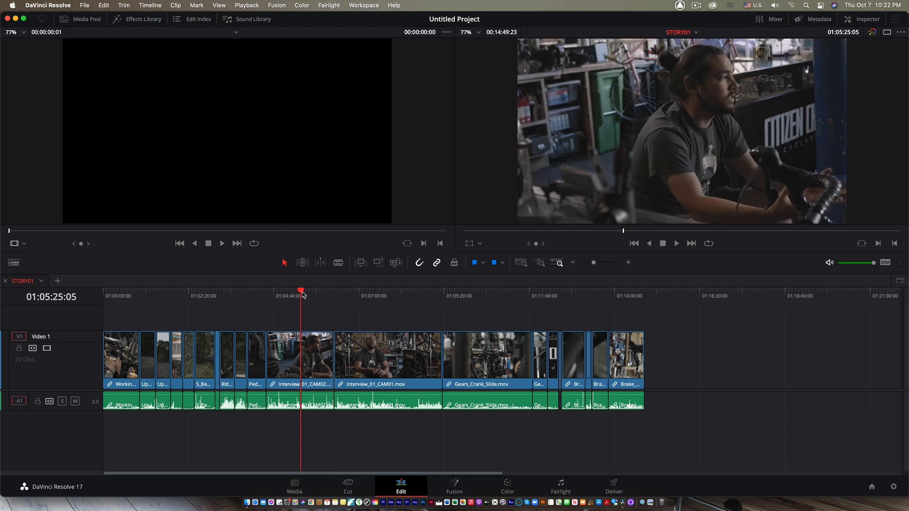
{"action": "left_click", "coordinate": [507, 488]}
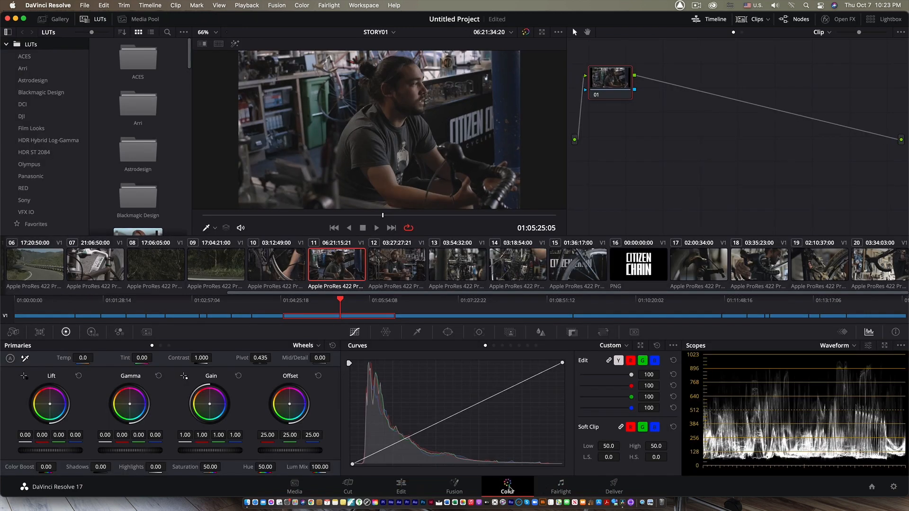
{"action": "left_click", "coordinate": [404, 484]}
{"action": "key", "text": "shift+8"}
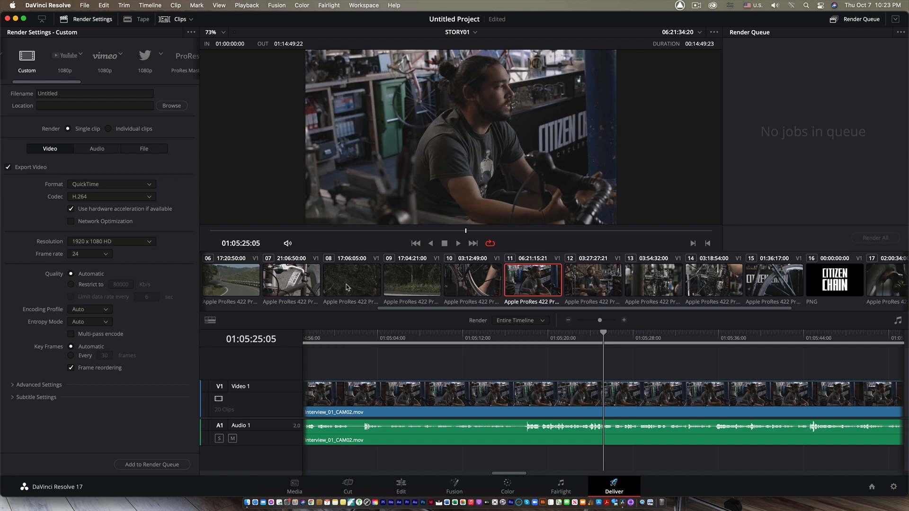
Hide the LUT browser on the Color page and move node 01 in line with the graph's input and output.
{"action": "key", "text": "shift+6"}
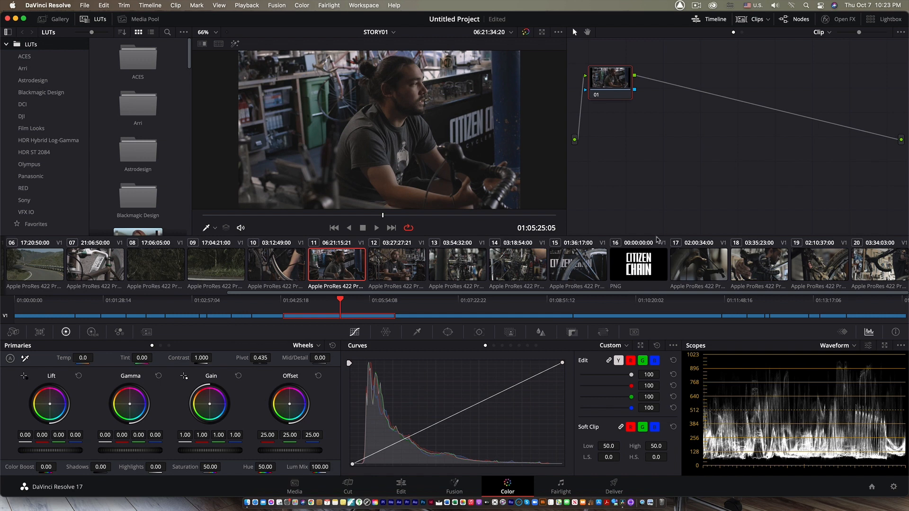
{"action": "left_click", "coordinate": [92, 19]}
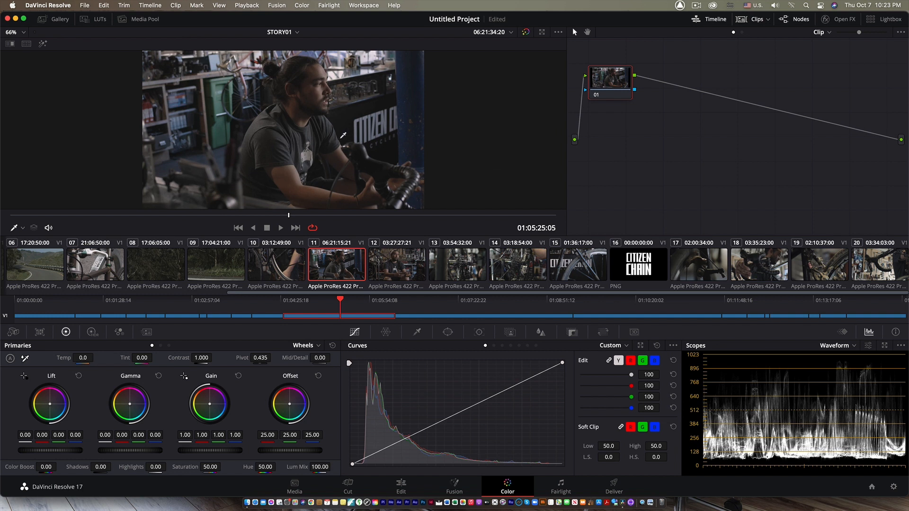
{"action": "left_click_drag", "start_coordinate": [609, 87], "coordinate": [632, 148]}
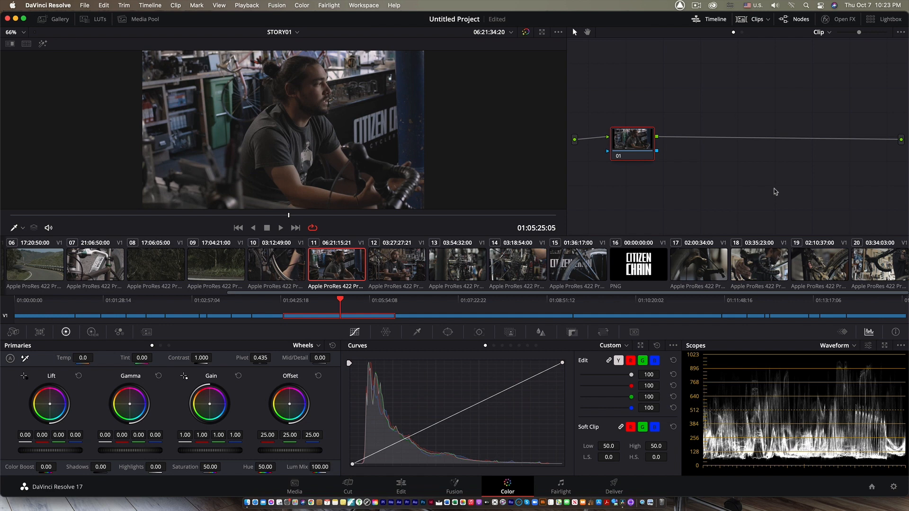
Look at clips 06, 07 and 08 in the clip thumbnails and step back to the first clip.
{"action": "left_click", "coordinate": [39, 273]}
{"action": "left_click", "coordinate": [96, 267]}
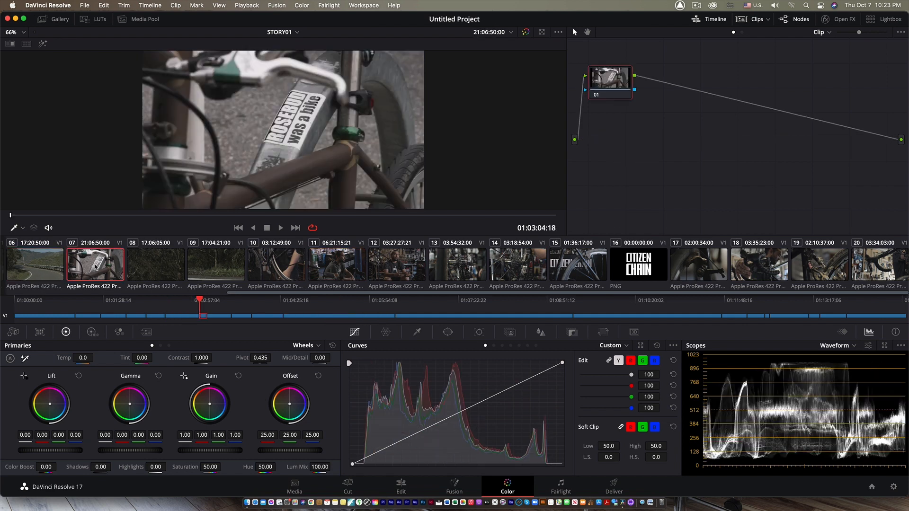
{"action": "left_click", "coordinate": [170, 273]}
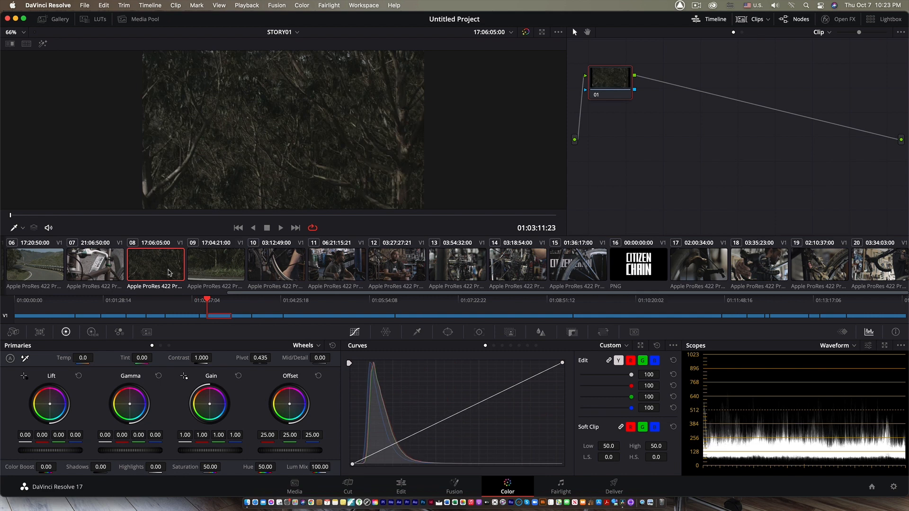
{"action": "key", "text": "Up"}
{"action": "key", "text": "Up"}
{"action": "key", "text": "Up"}
{"action": "key", "text": "Up"}
{"action": "key", "text": "Up"}
{"action": "key", "text": "Up"}
{"action": "key", "text": "Up"}
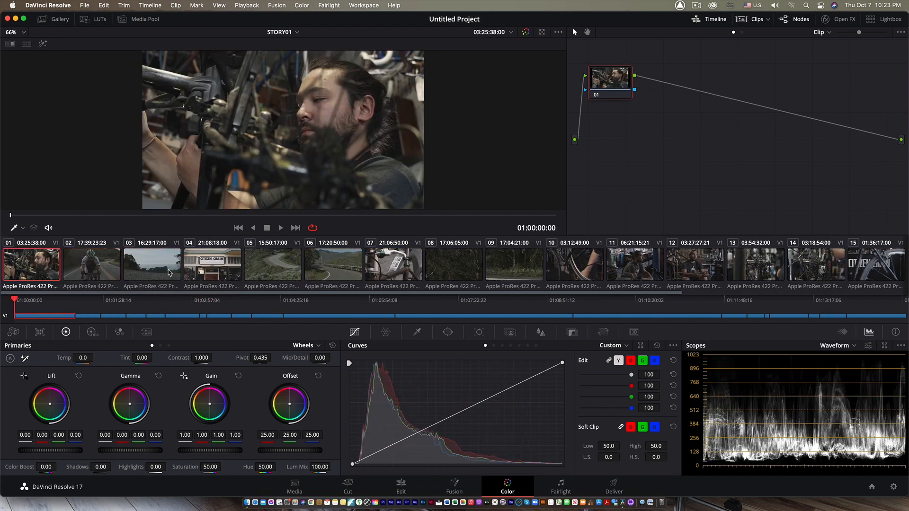
Select clip 02 and step forward through the shots to clip 14.
{"action": "left_click", "coordinate": [70, 269]}
{"action": "key", "text": "Down"}
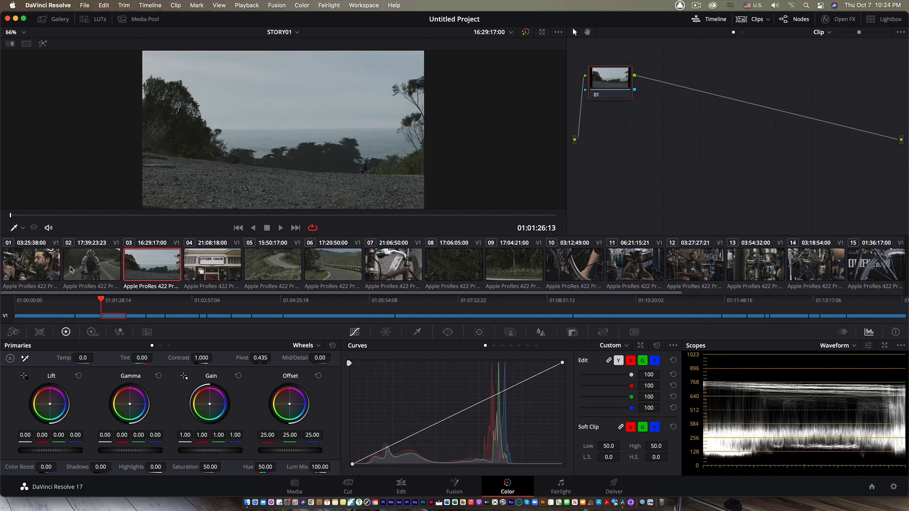
{"action": "key", "text": "Down"}
{"action": "key", "text": "Down"}
{"action": "key", "text": "Down"}
{"action": "key", "text": "Down"}
{"action": "key", "text": "Down"}
{"action": "key", "text": "Down"}
{"action": "key", "text": "Down"}
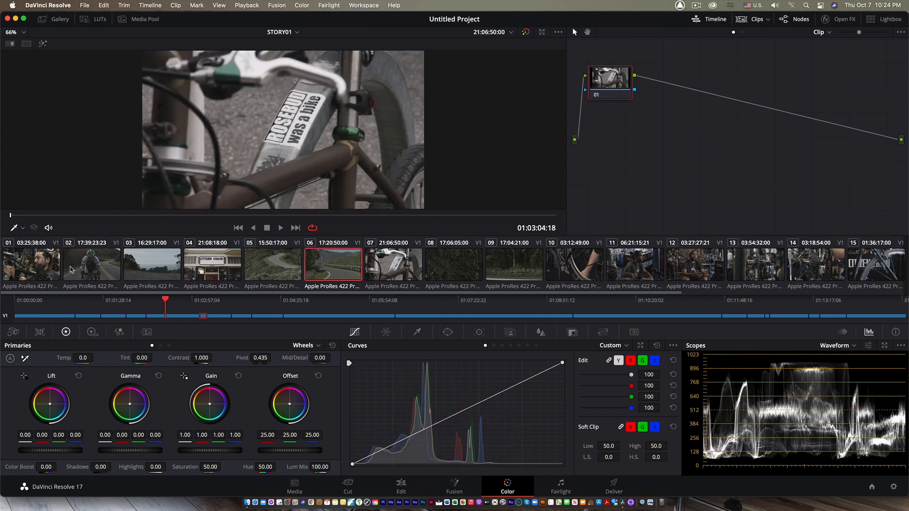
{"action": "key", "text": "Down"}
{"action": "key", "text": "Down"}
{"action": "key", "text": "Down"}
{"action": "key", "text": "Down"}
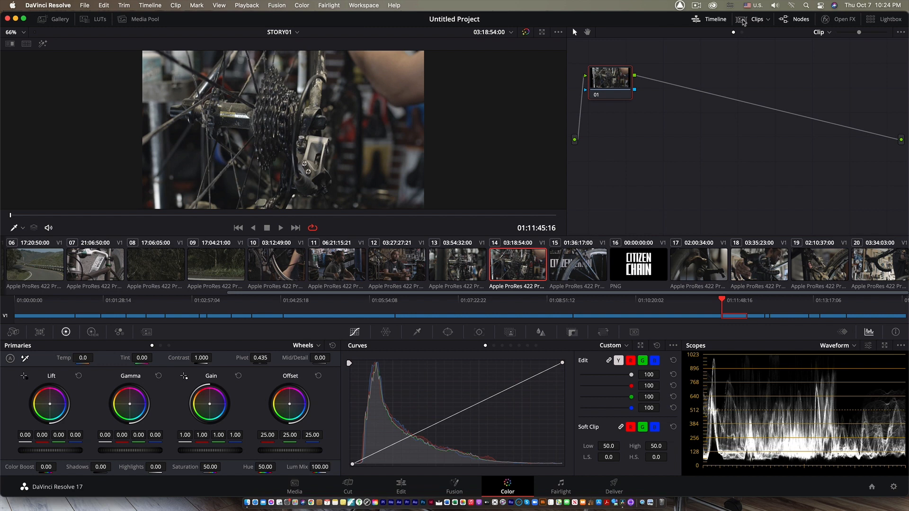
Hide the clip thumbnails and widen the node editor by narrowing the viewer area.
{"action": "left_click", "coordinate": [742, 19]}
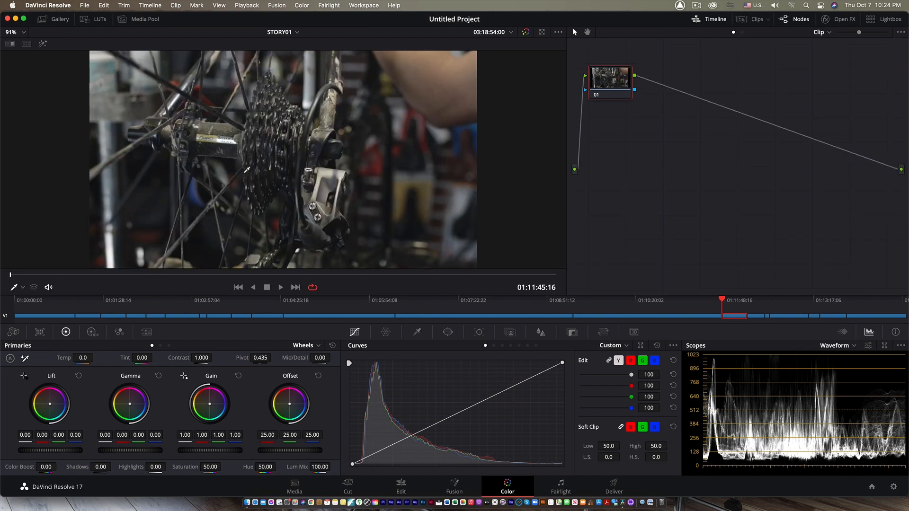
{"action": "left_click_drag", "start_coordinate": [567, 182], "coordinate": [448, 184]}
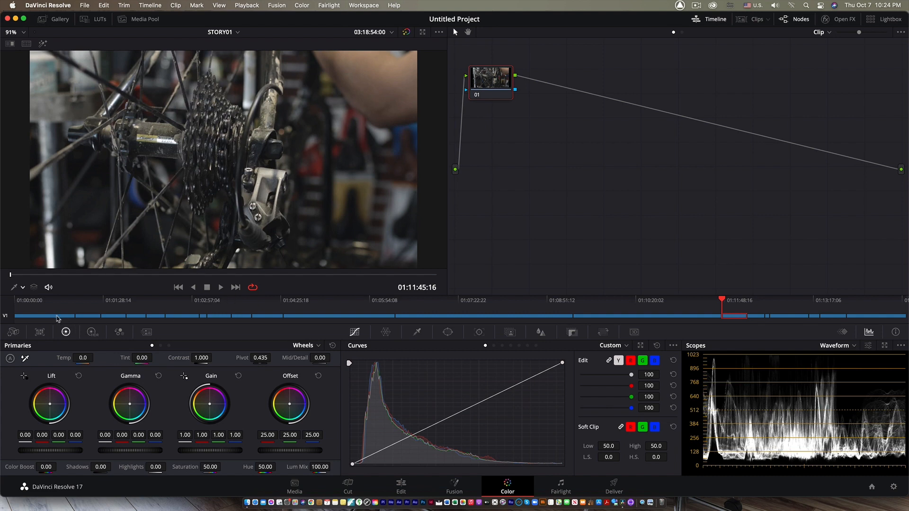
Select the first clip in the mini timeline and place its node 01 in line with the input and output.
{"action": "left_click", "coordinate": [49, 317]}
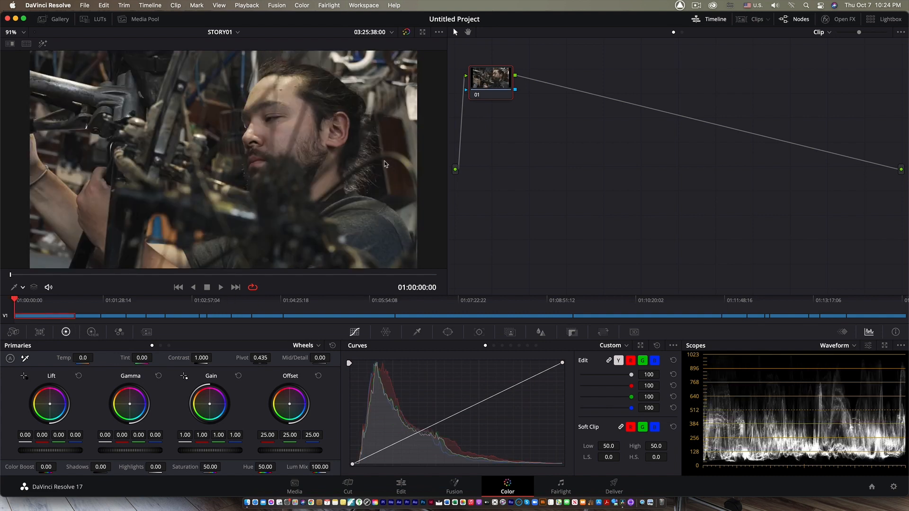
{"action": "left_click_drag", "start_coordinate": [500, 87], "coordinate": [560, 160]}
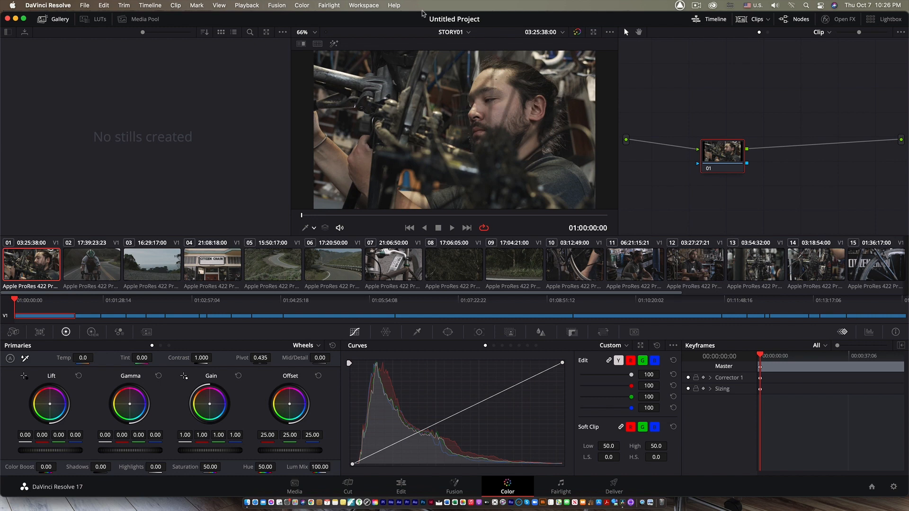
Reset the workspace to the default interface layout.
{"action": "left_click", "coordinate": [363, 6]}
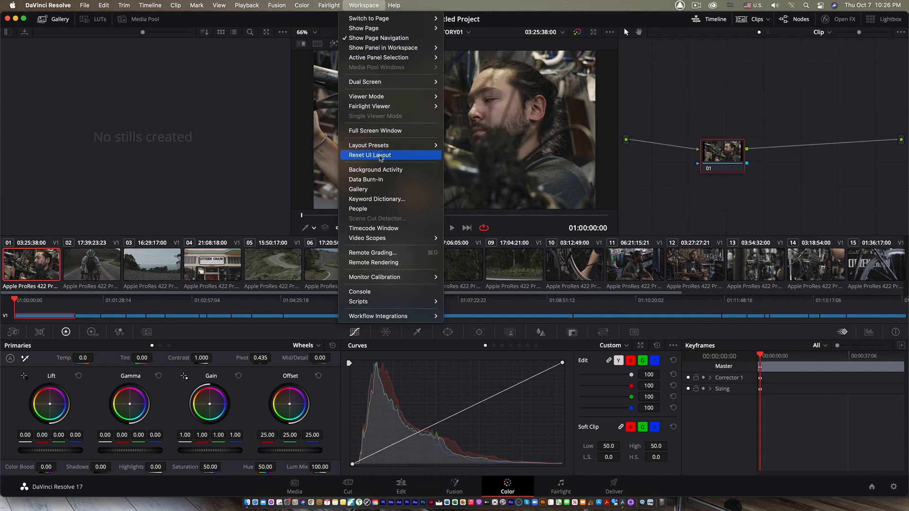
{"action": "left_click", "coordinate": [381, 157]}
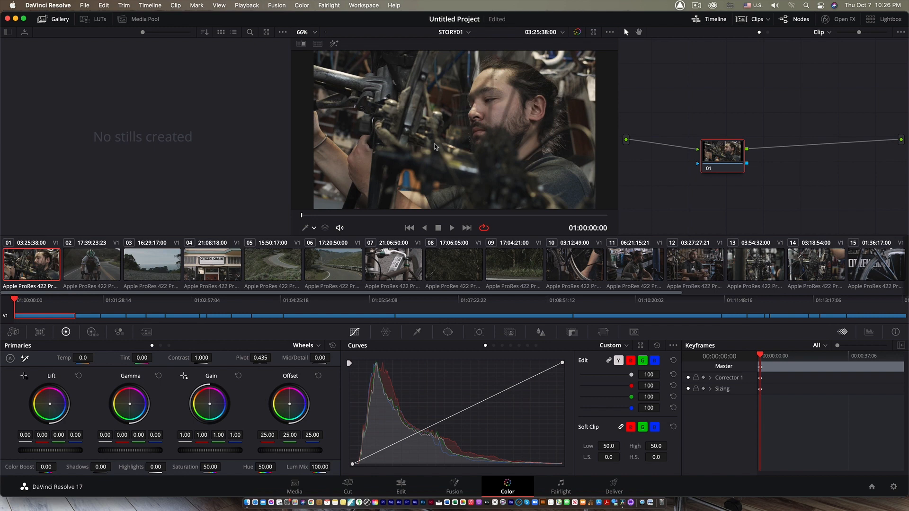
Show the scopes in a floating window, reposition and close it, and return to the docked parade scope.
{"action": "right_click", "coordinate": [404, 118]}
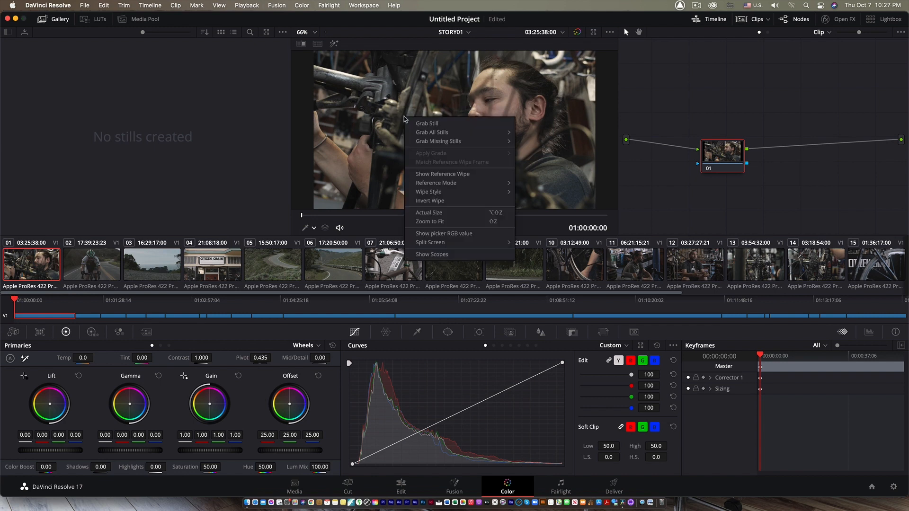
{"action": "left_click", "coordinate": [432, 254]}
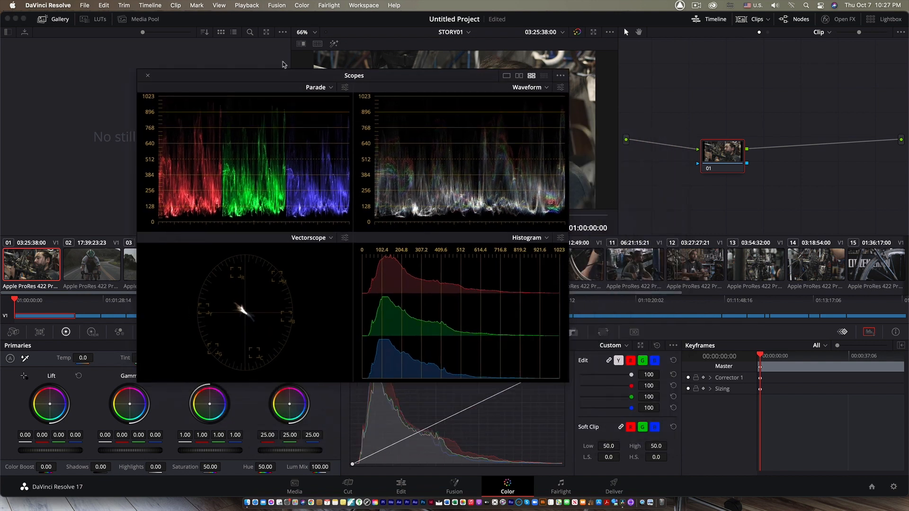
{"action": "left_click_drag", "start_coordinate": [253, 79], "coordinate": [273, 58]}
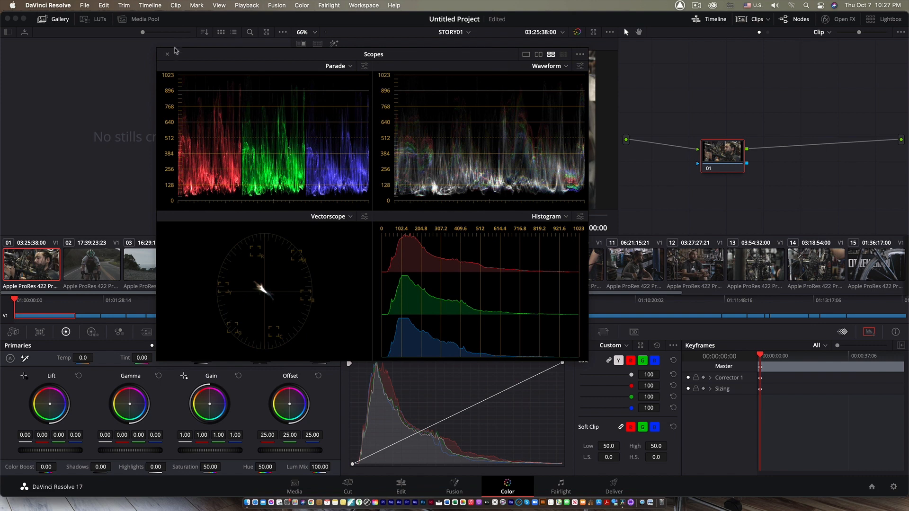
{"action": "left_click", "coordinate": [168, 54]}
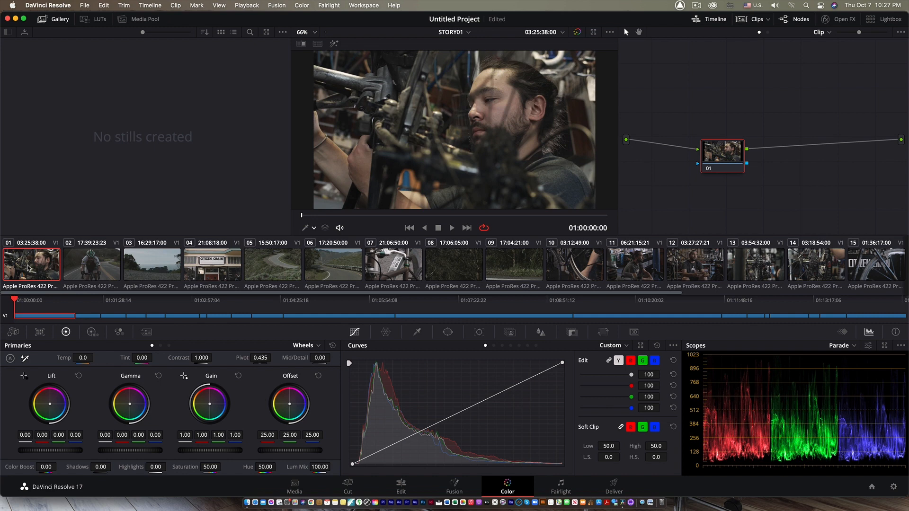
Compare the parade scope across clips 02 to 05 and return to clip 01.
{"action": "left_click", "coordinate": [90, 270]}
{"action": "left_click", "coordinate": [164, 270]}
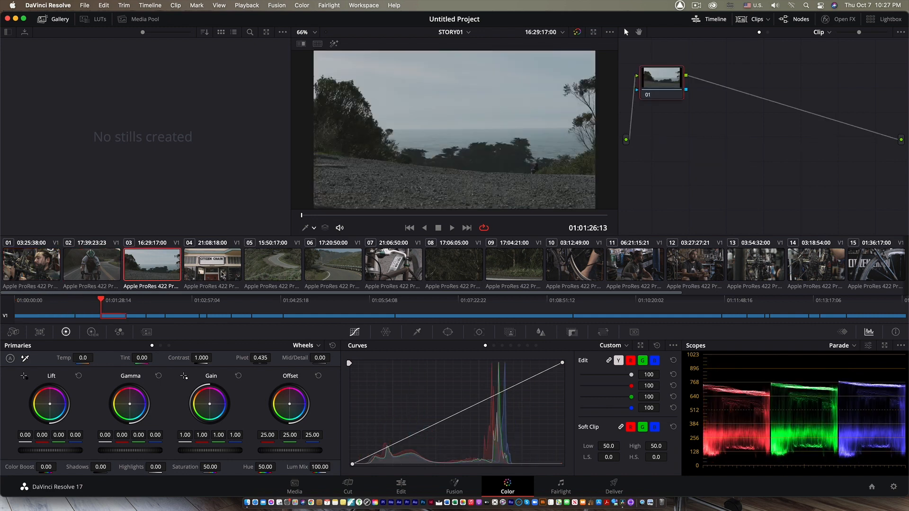
{"action": "left_click", "coordinate": [223, 274]}
{"action": "left_click", "coordinate": [268, 268]}
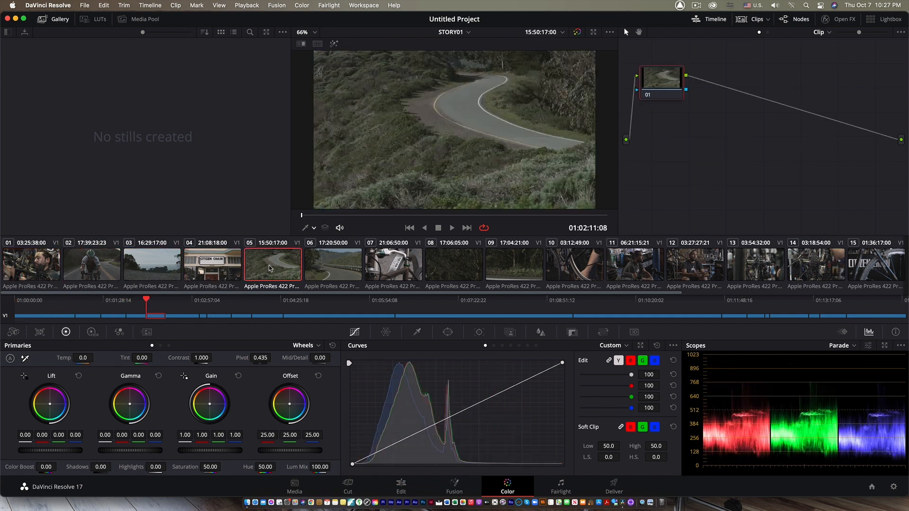
{"action": "left_click", "coordinate": [105, 269]}
{"action": "left_click", "coordinate": [24, 269]}
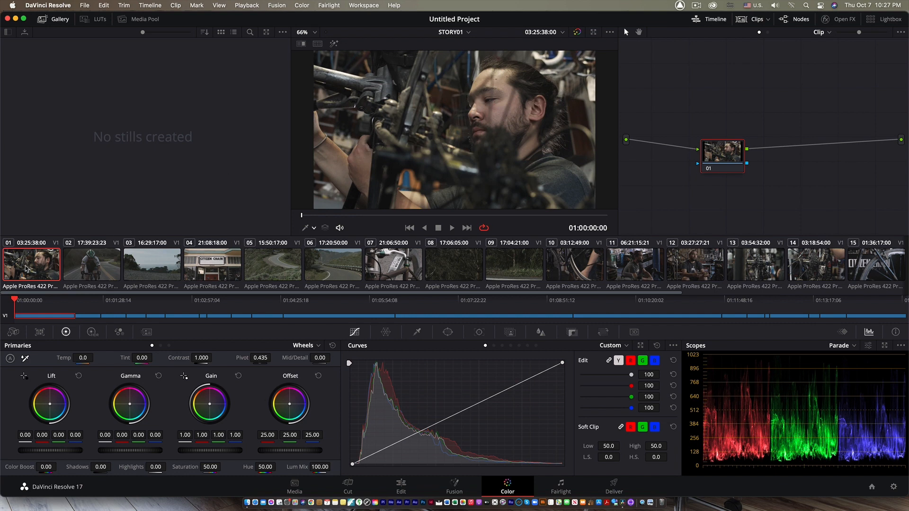
Look at the keyboard customization window and close it without changing any shortcut.
{"action": "key", "text": "super+alt+k"}
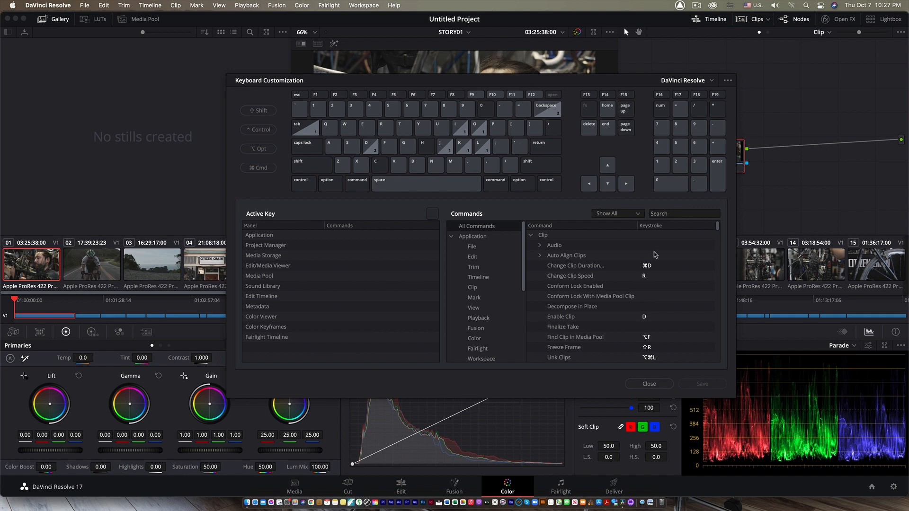
{"action": "left_click", "coordinate": [656, 385]}
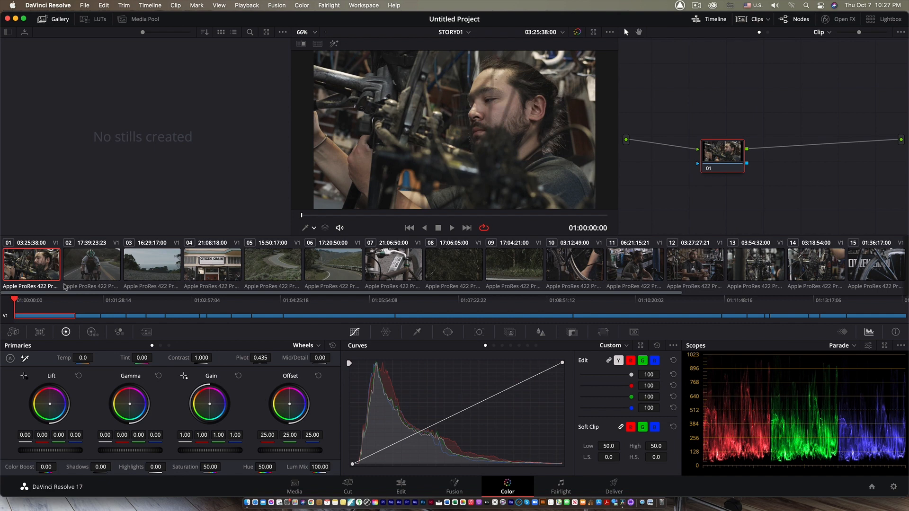
Select clip 02 and step through the following shots to clip 13.
{"action": "left_click", "coordinate": [65, 287]}
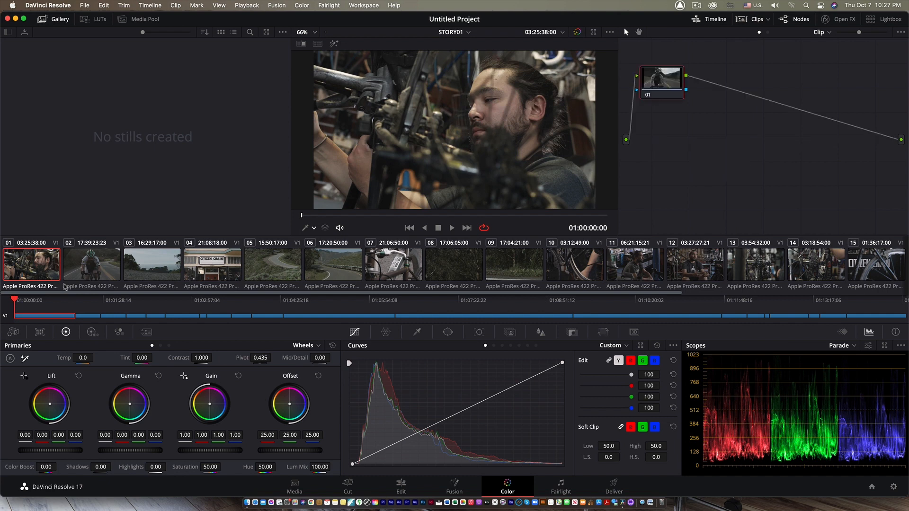
{"action": "key", "text": "Down"}
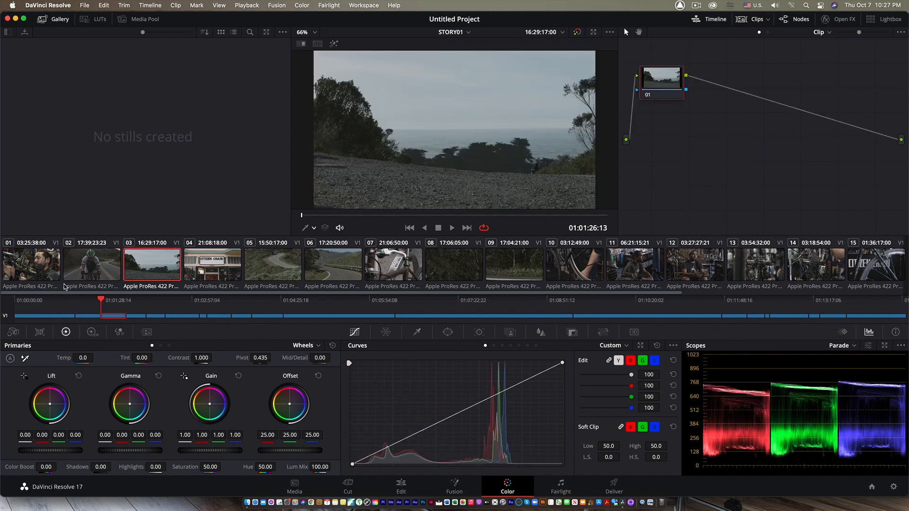
{"action": "key", "text": "Down"}
{"action": "key", "text": "Down"}
{"action": "key", "text": "Down"}
{"action": "key", "text": "Down"}
{"action": "key", "text": "Down"}
{"action": "key", "text": "Down"}
{"action": "key", "text": "Down"}
{"action": "key", "text": "Down"}
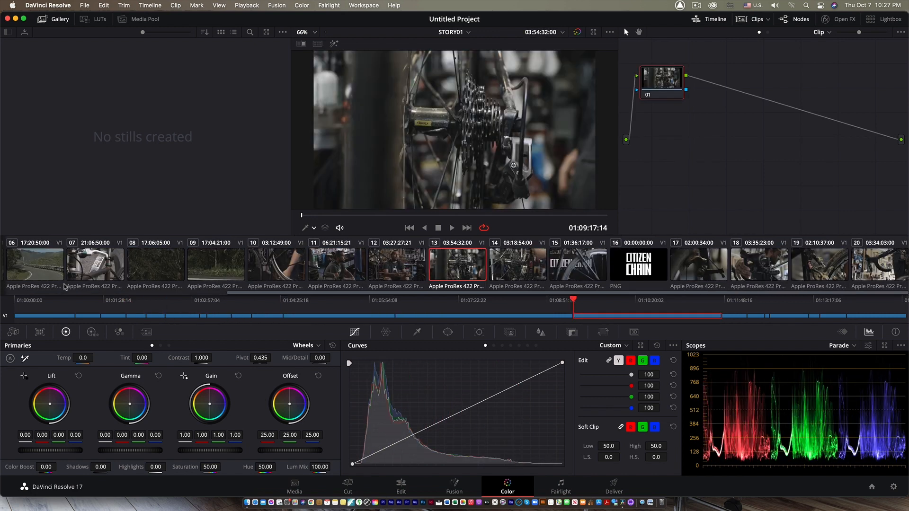
Go to the timeline's start, its last frame, and back to the start at 01:00:00:00.
{"action": "key", "text": "Home"}
{"action": "key", "text": "End"}
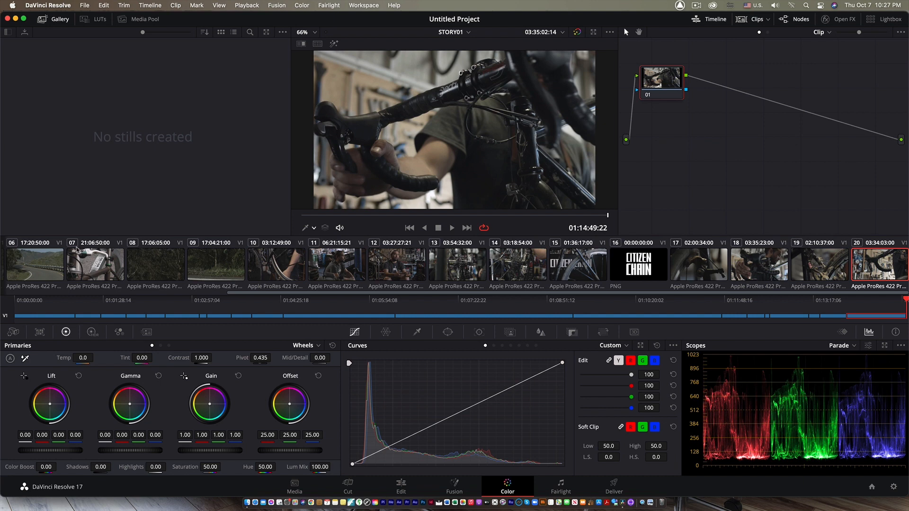
{"action": "key", "text": "Home"}
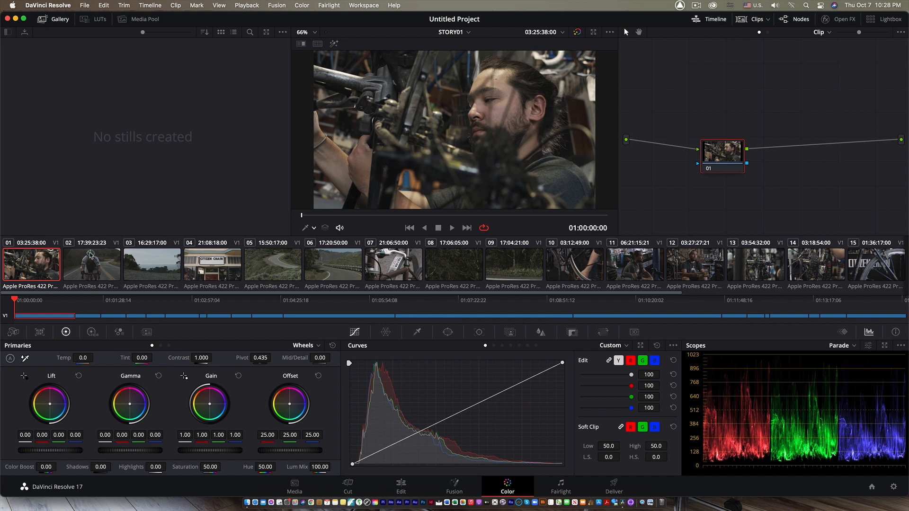
Enlarge the viewer by hiding the clip thumbnails and narrowing the gallery, and align node 01 with the input and output.
{"action": "left_click", "coordinate": [741, 20]}
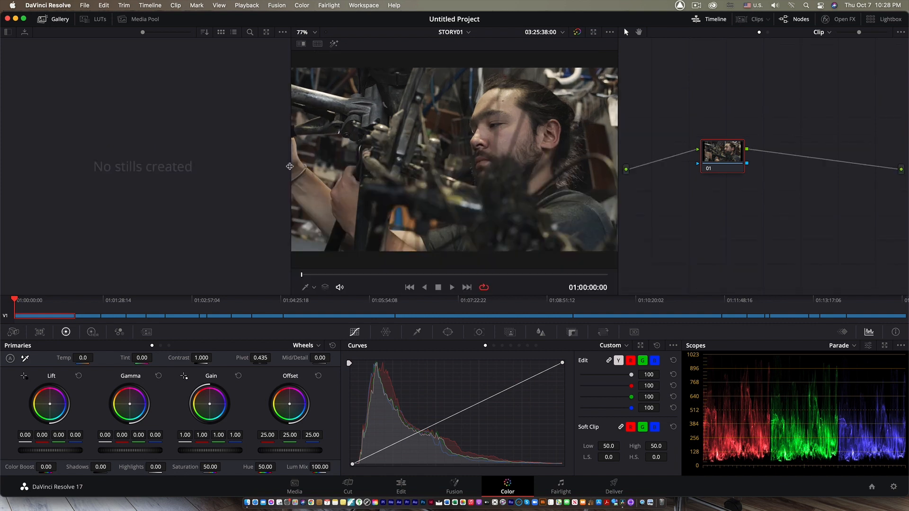
{"action": "left_click_drag", "start_coordinate": [290, 166], "coordinate": [204, 166]}
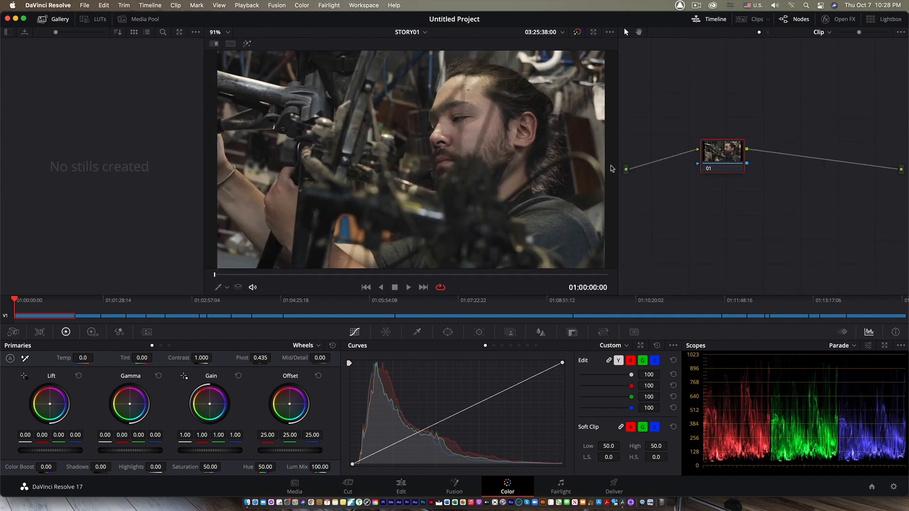
{"action": "left_click_drag", "start_coordinate": [731, 166], "coordinate": [730, 185]}
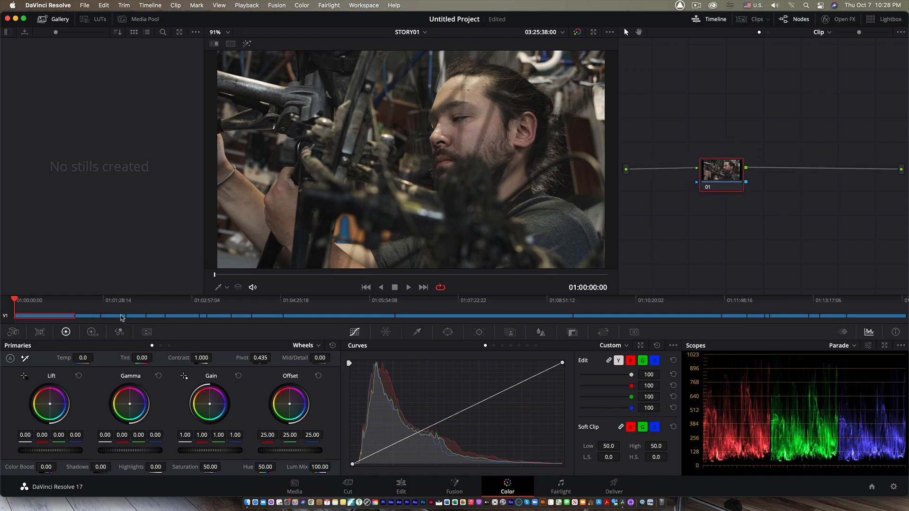
Move the playhead to 01:00:31:09 in the first clip and open the floating scopes window.
{"action": "left_click_drag", "start_coordinate": [222, 275], "coordinate": [420, 289]}
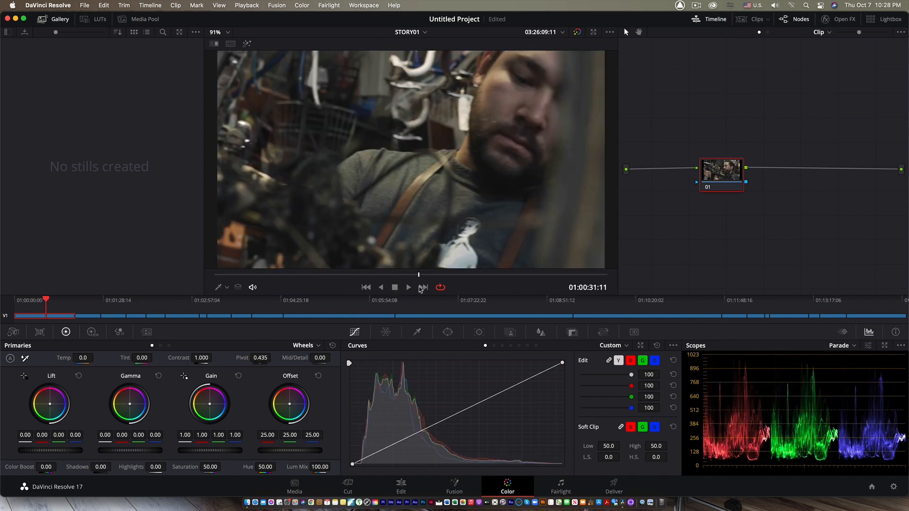
{"action": "left_click_drag", "start_coordinate": [420, 290], "coordinate": [419, 289]}
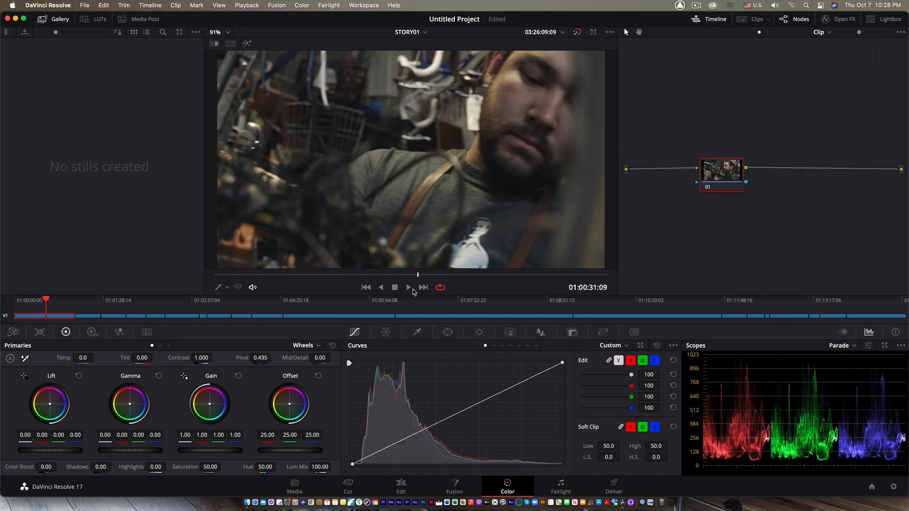
{"action": "right_click", "coordinate": [399, 113]}
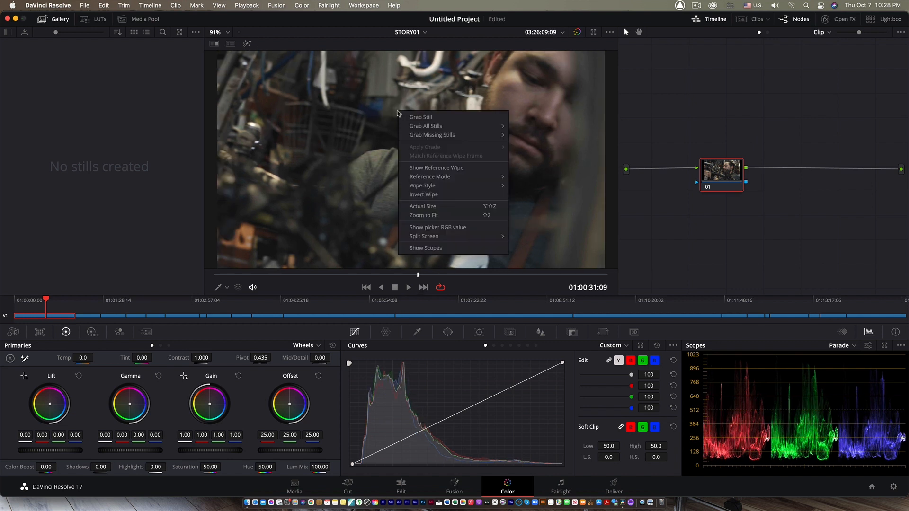
{"action": "left_click", "coordinate": [428, 251]}
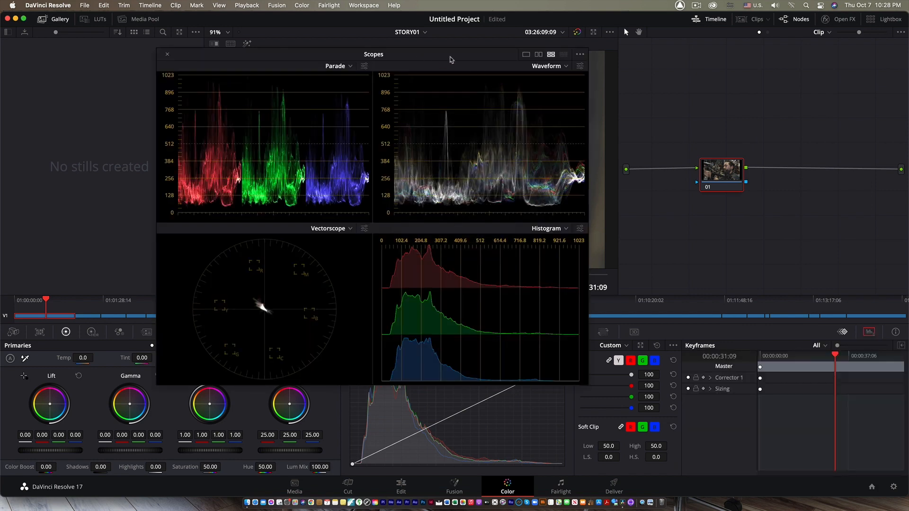
Compare the one-, two- and four-scope layouts and leave the scopes window showing two scopes.
{"action": "left_click", "coordinate": [538, 54]}
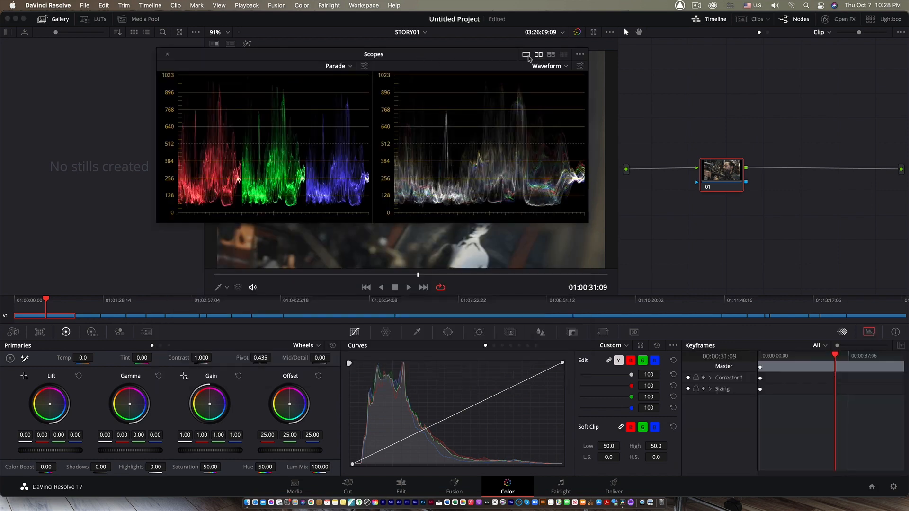
{"action": "left_click", "coordinate": [526, 55]}
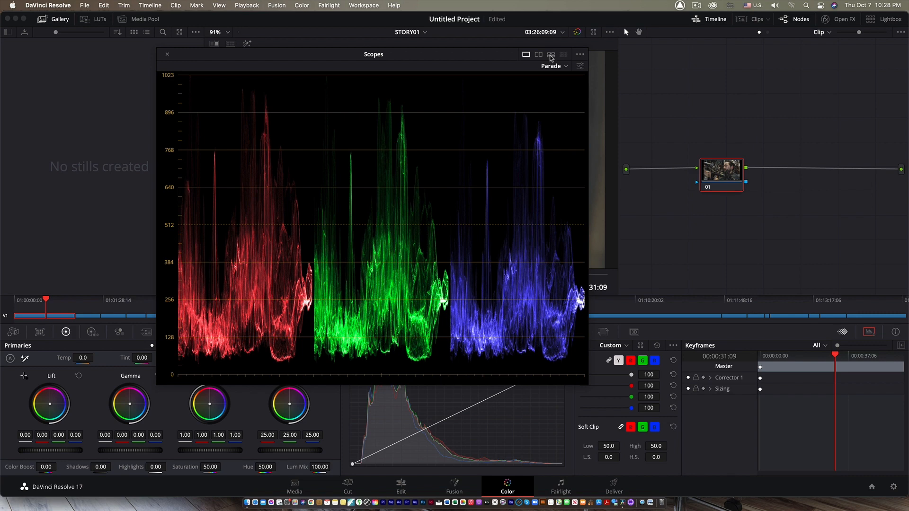
{"action": "left_click", "coordinate": [551, 55]}
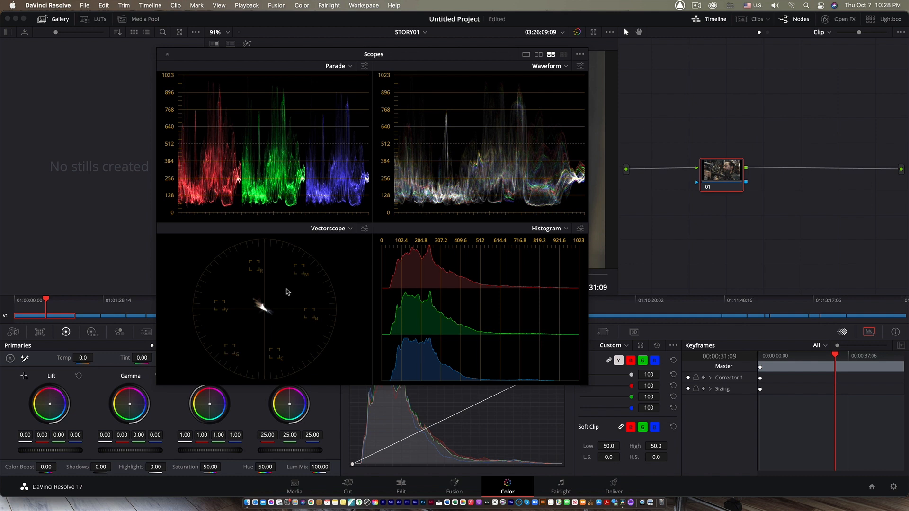
{"action": "left_click", "coordinate": [539, 54]}
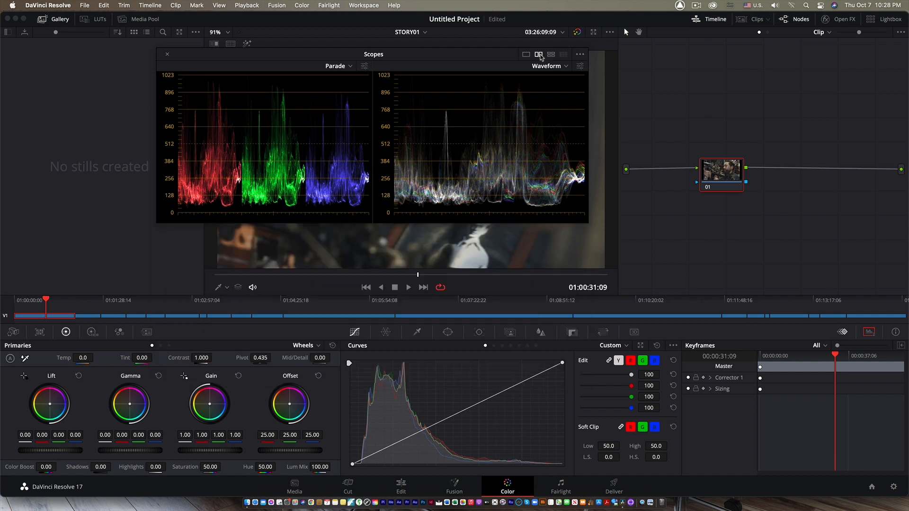
Set the two scopes to Waveform and Vectorscope, and reposition the scopes window lower over the viewer.
{"action": "left_click", "coordinate": [351, 66]}
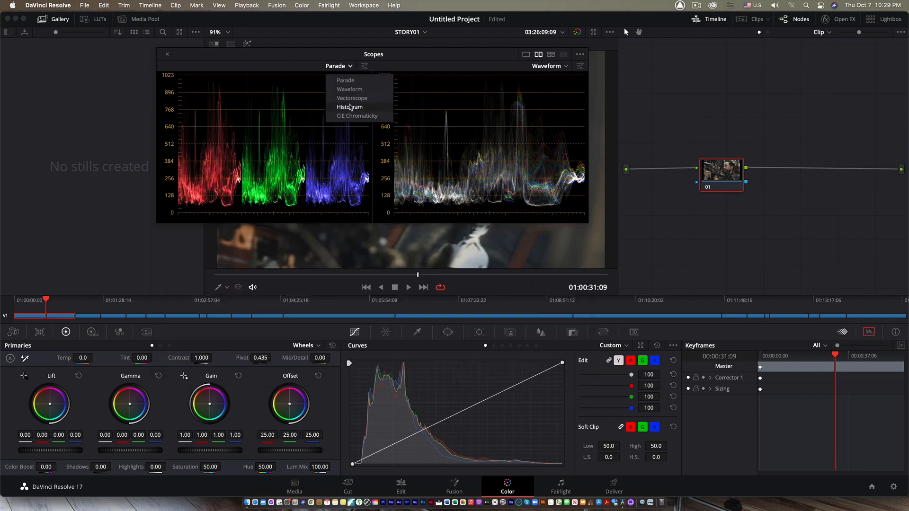
{"action": "left_click", "coordinate": [350, 89]}
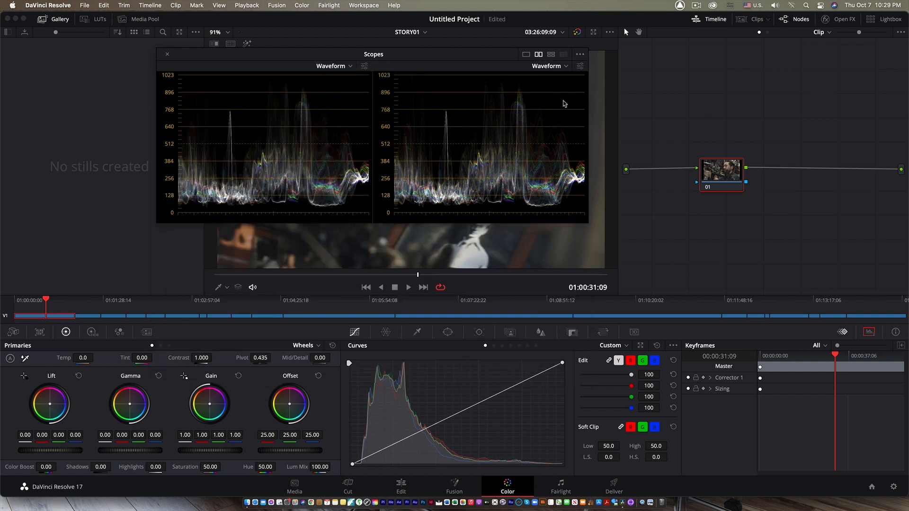
{"action": "left_click", "coordinate": [566, 67]}
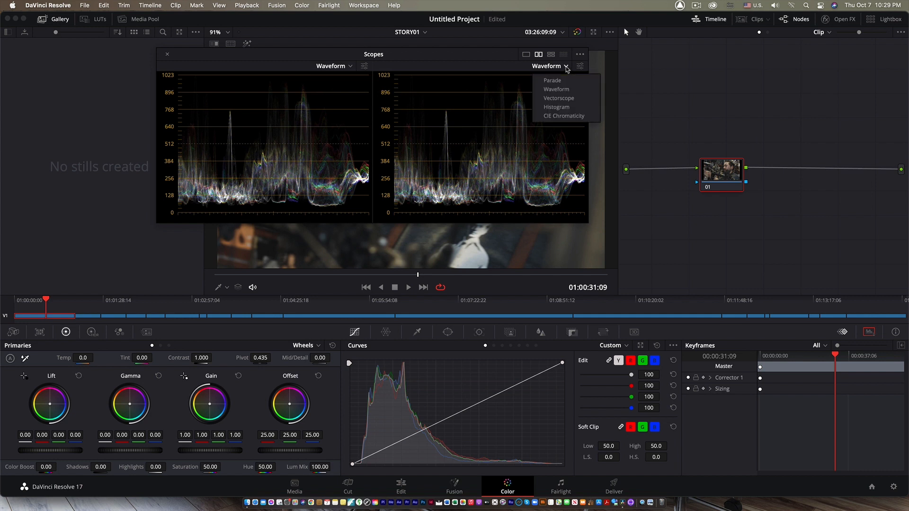
{"action": "left_click", "coordinate": [565, 99]}
{"action": "left_click_drag", "start_coordinate": [212, 53], "coordinate": [190, 95]}
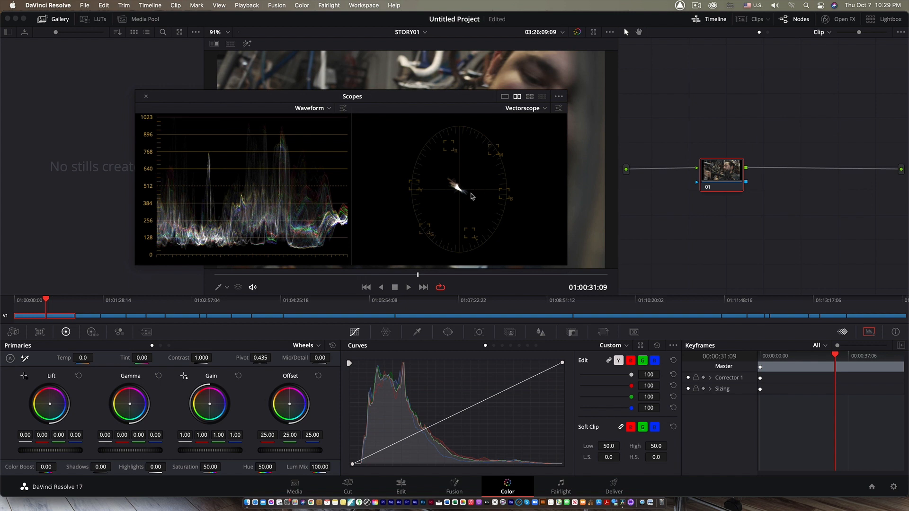
Set the waveform's trace and graticule brightness to maximum and turn off Colorize.
{"action": "left_click", "coordinate": [344, 109]}
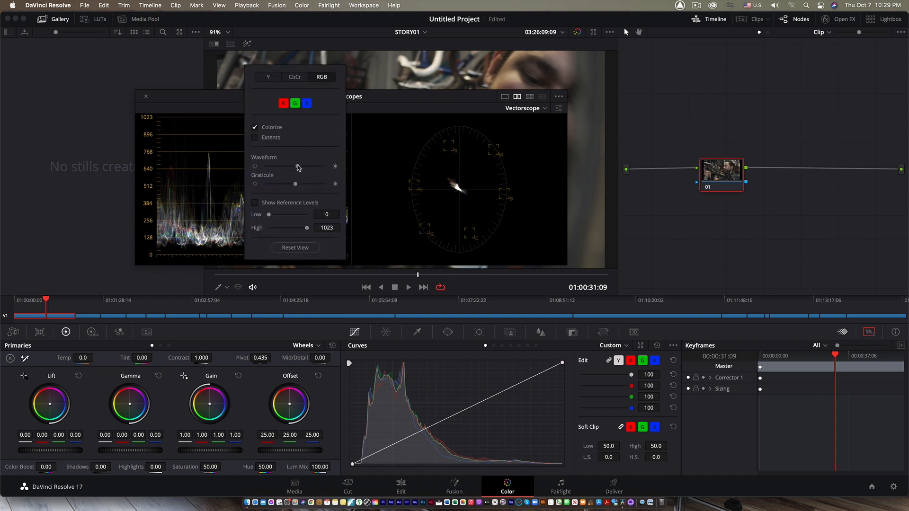
{"action": "left_click_drag", "start_coordinate": [296, 166], "coordinate": [361, 178]}
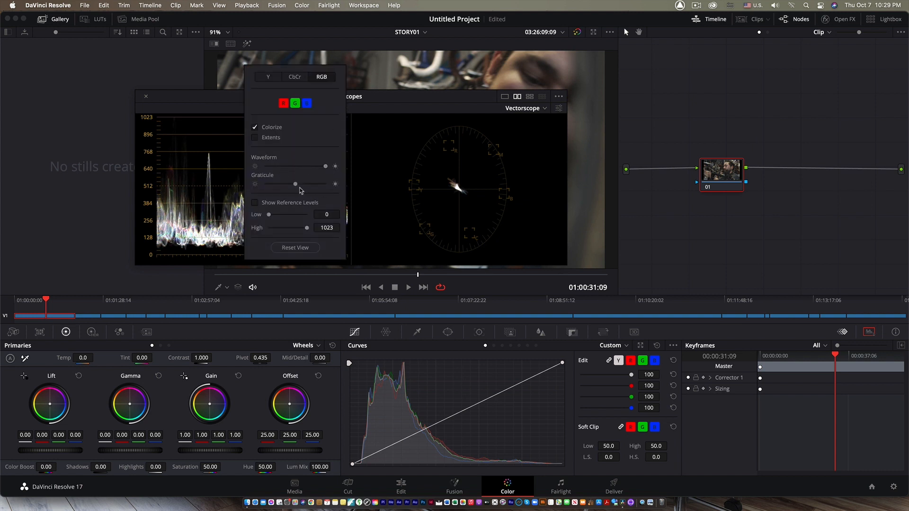
{"action": "left_click_drag", "start_coordinate": [295, 183], "coordinate": [357, 200]}
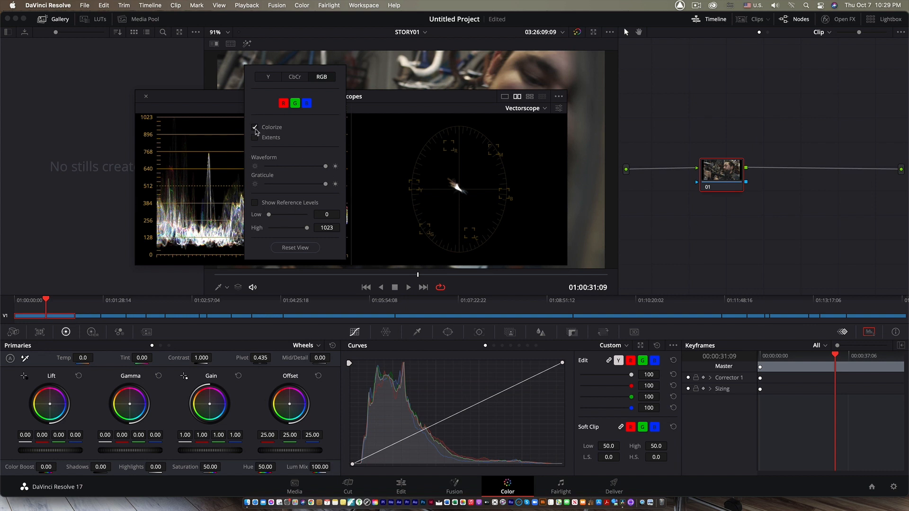
{"action": "left_click", "coordinate": [222, 147]}
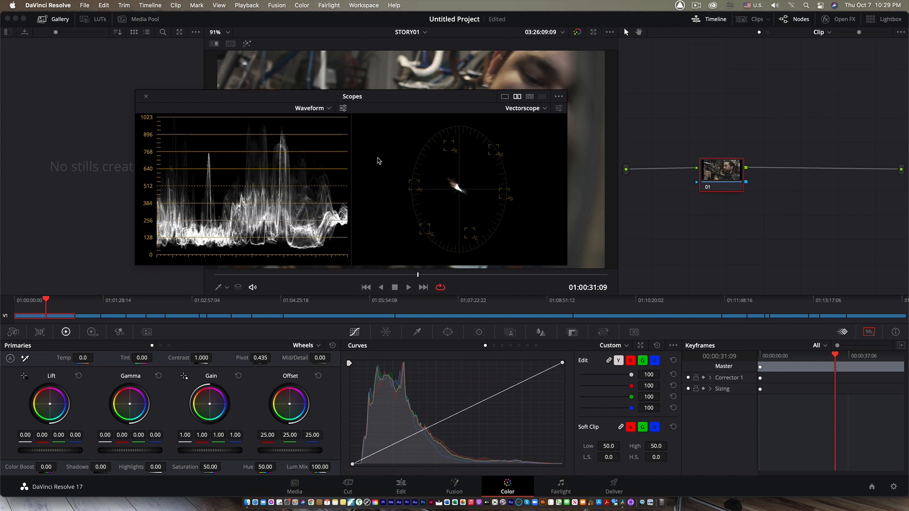
Raise the vectorscope's trace and graticule brightness to maximum, and toggle its skin tone indicator on and off.
{"action": "left_click", "coordinate": [557, 109]}
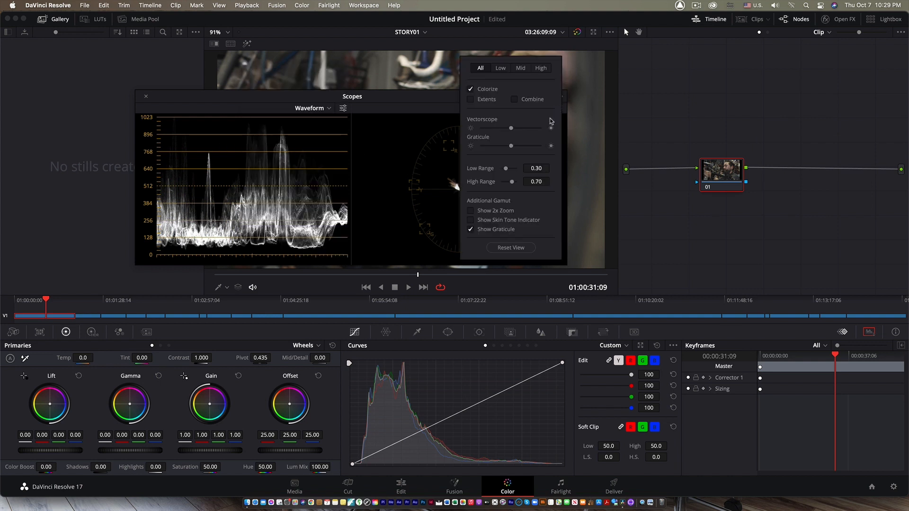
{"action": "left_click_drag", "start_coordinate": [522, 131], "coordinate": [572, 144]}
{"action": "left_click_drag", "start_coordinate": [512, 147], "coordinate": [573, 157]}
{"action": "left_click_drag", "start_coordinate": [538, 61], "coordinate": [655, 120]}
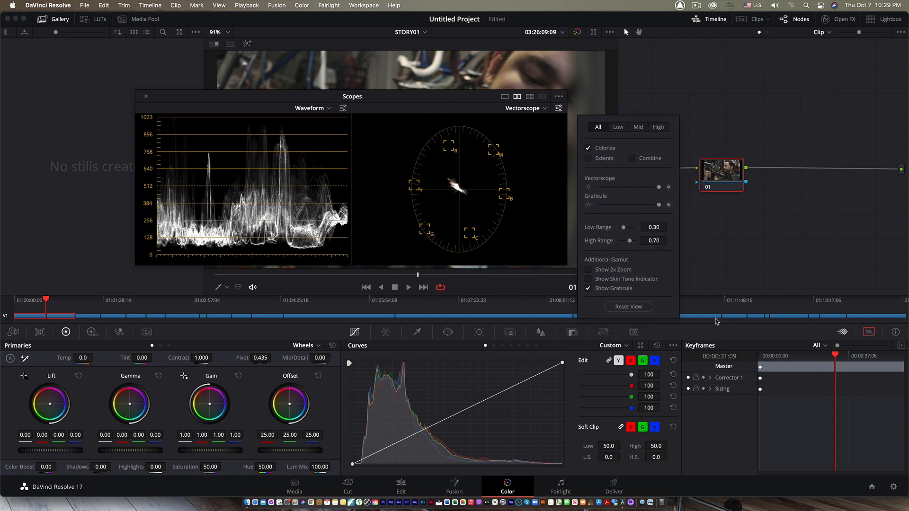
{"action": "left_click", "coordinate": [589, 280]}
{"action": "left_click", "coordinate": [589, 280]}
{"action": "left_click", "coordinate": [530, 132]}
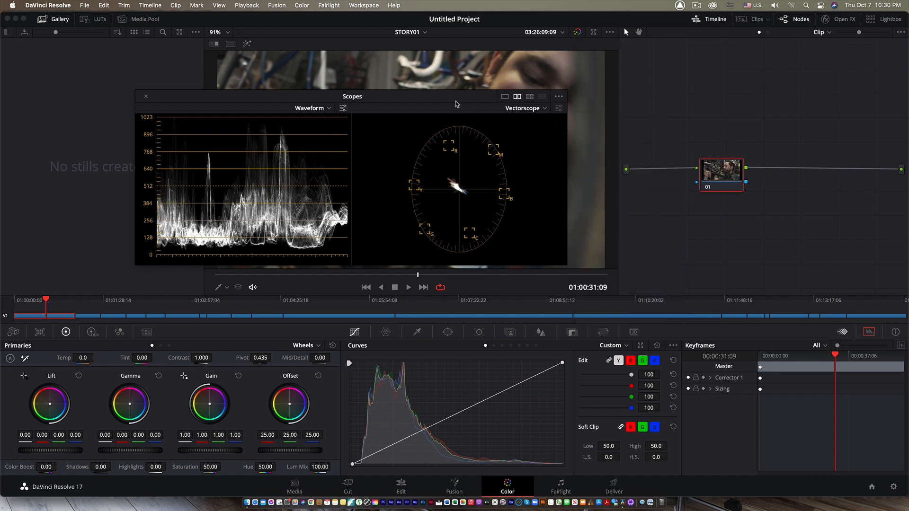
Move the scopes window off most of the picture, play the clip, and return to 01:00:00:00.
{"action": "left_click_drag", "start_coordinate": [456, 103], "coordinate": [747, 156]}
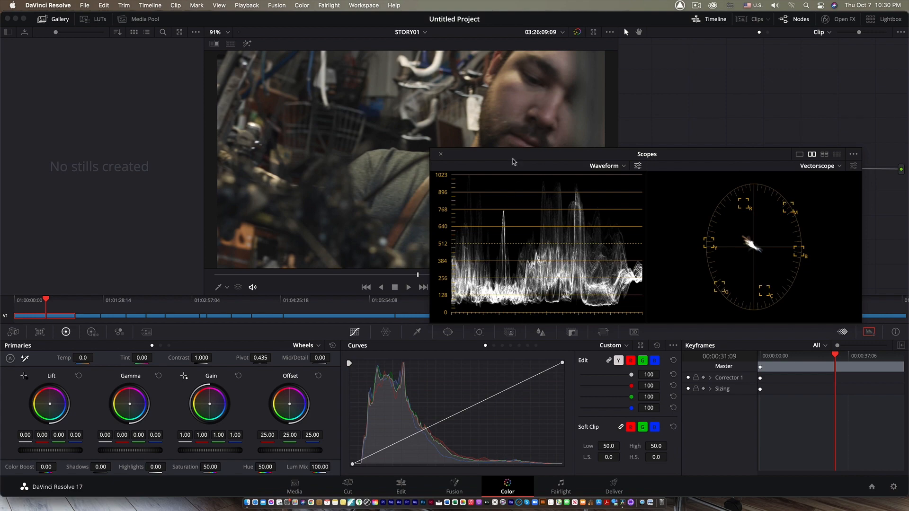
{"action": "left_click_drag", "start_coordinate": [514, 161], "coordinate": [556, 204]}
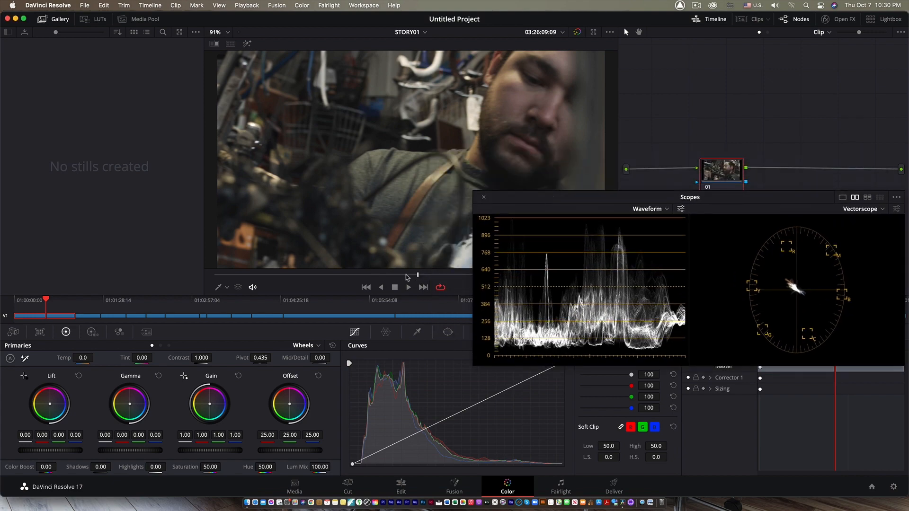
{"action": "left_click", "coordinate": [410, 286]}
{"action": "left_click_drag", "start_coordinate": [444, 277], "coordinate": [140, 270]}
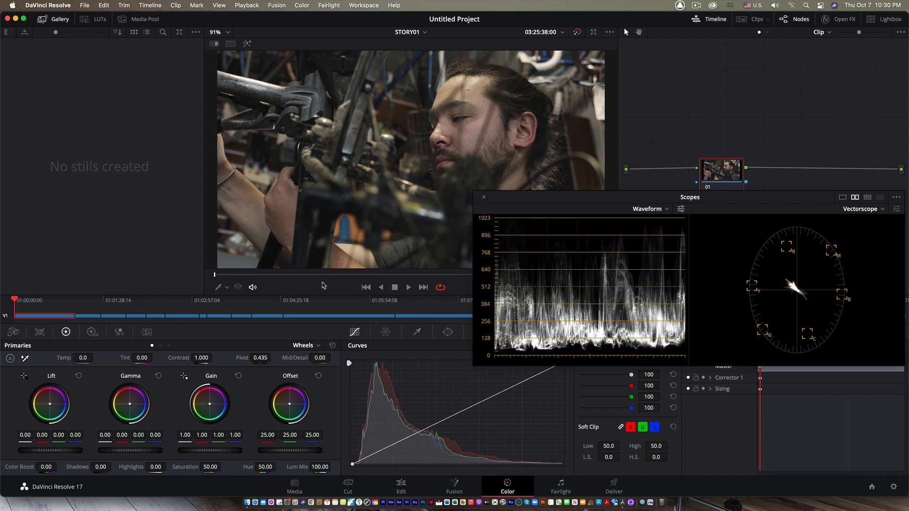
Scrub the first clip to source timecode 03:26:07:12 and place the scopes window below the picture to examine its waveform.
{"action": "left_click", "coordinate": [262, 275]}
{"action": "left_click_drag", "start_coordinate": [267, 279], "coordinate": [391, 306]}
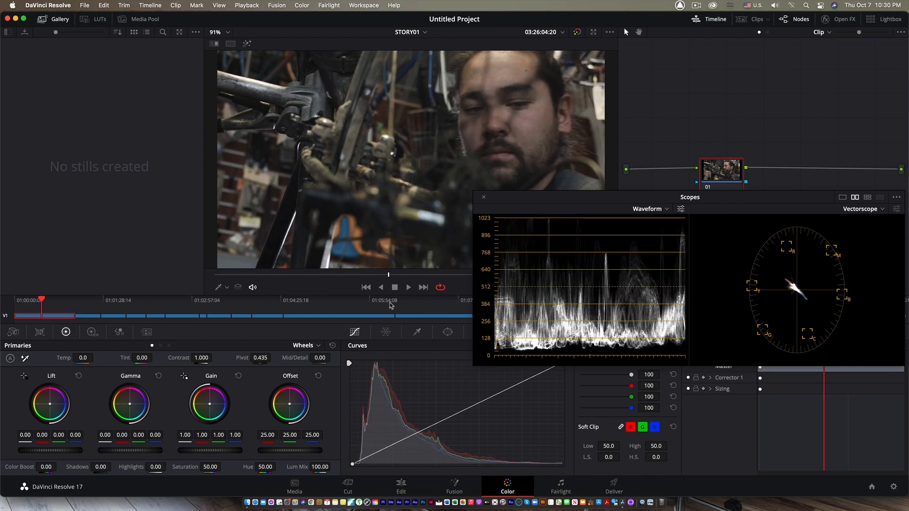
{"action": "left_click_drag", "start_coordinate": [578, 199], "coordinate": [645, 290]}
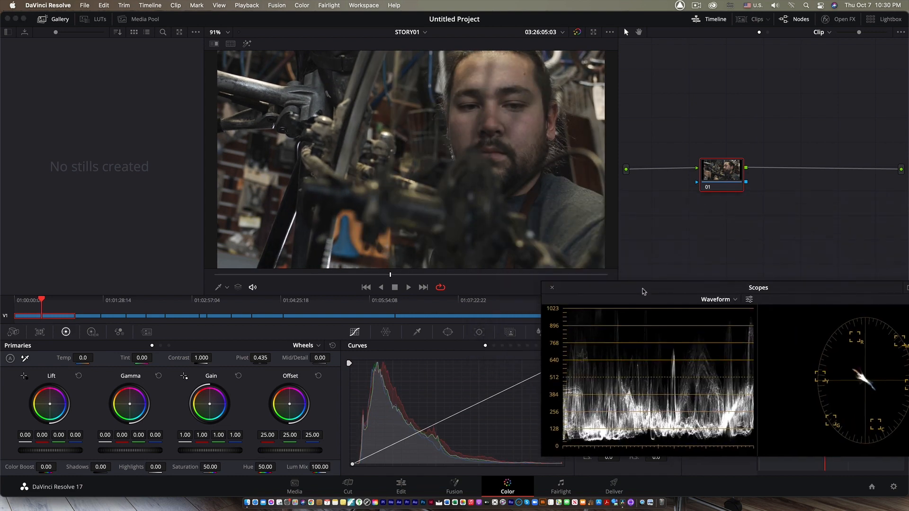
{"action": "left_click_drag", "start_coordinate": [391, 277], "coordinate": [406, 275]}
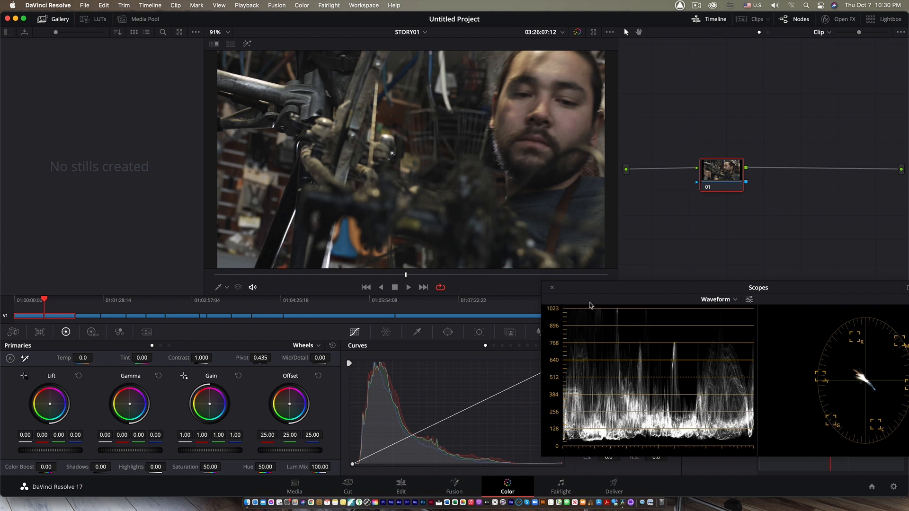
{"action": "left_click_drag", "start_coordinate": [582, 291], "coordinate": [316, 176]}
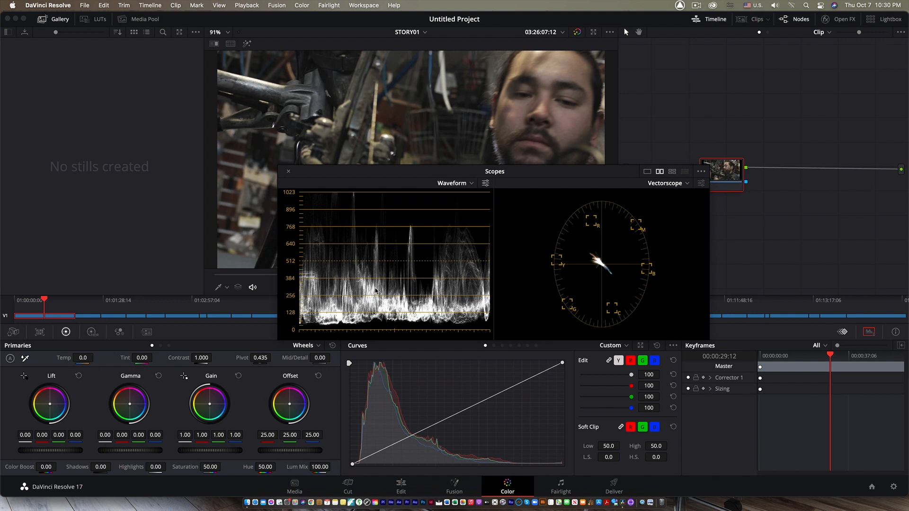
{"action": "left_click_drag", "start_coordinate": [373, 172], "coordinate": [512, 289]}
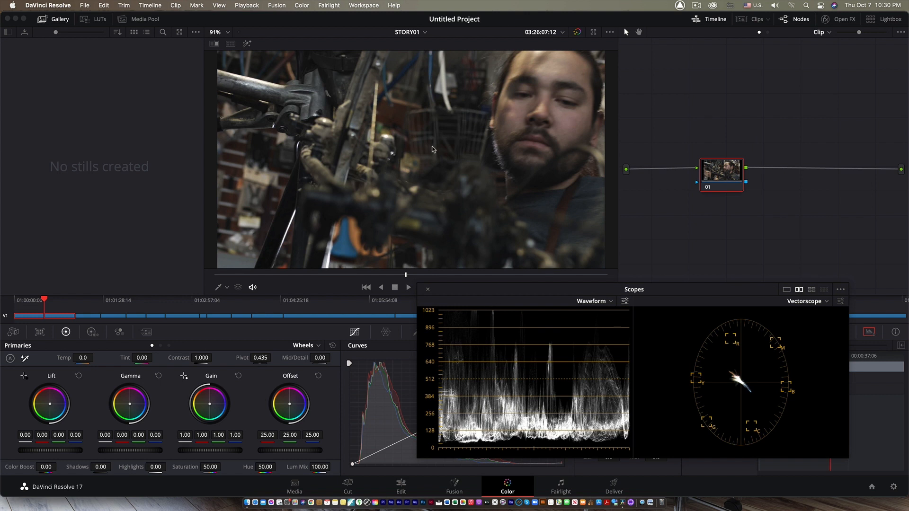
Enable the viewer's picker RGB value display and switch the viewer's on-screen control to Qualifier.
{"action": "right_click", "coordinate": [410, 148]}
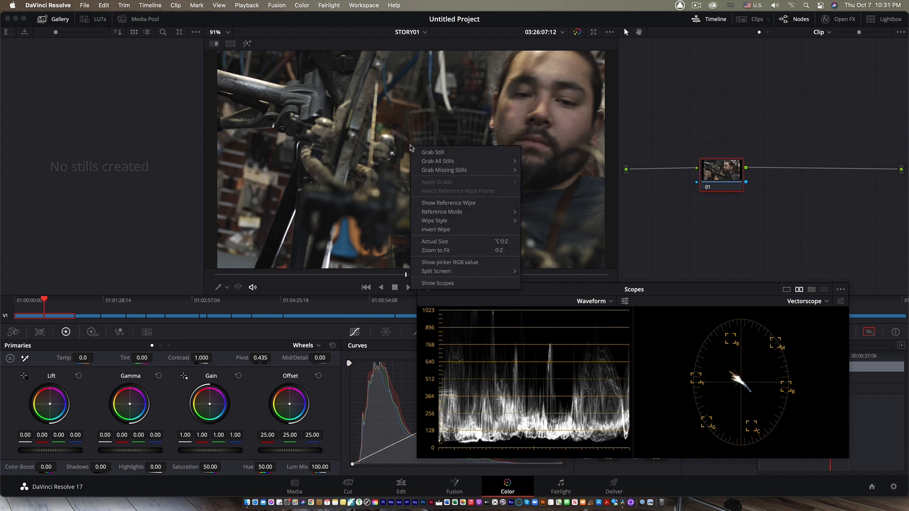
{"action": "left_click", "coordinate": [480, 268]}
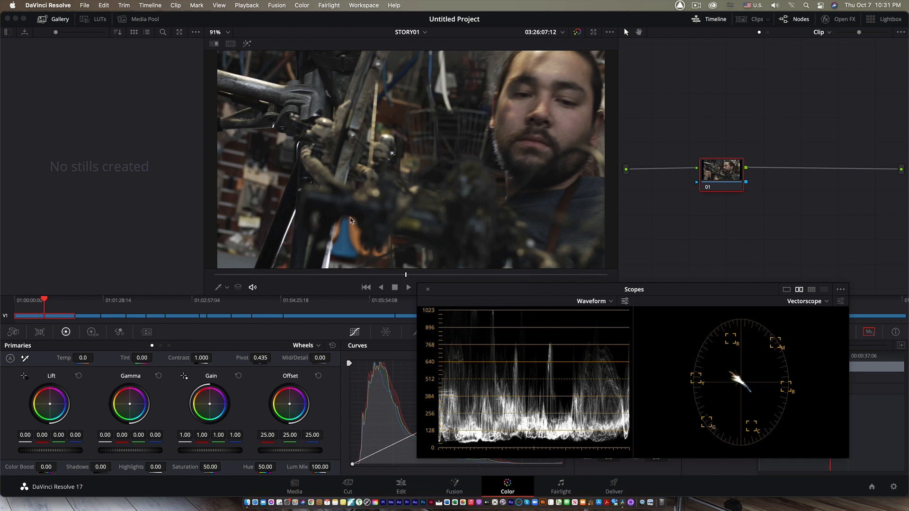
{"action": "left_click", "coordinate": [228, 287]}
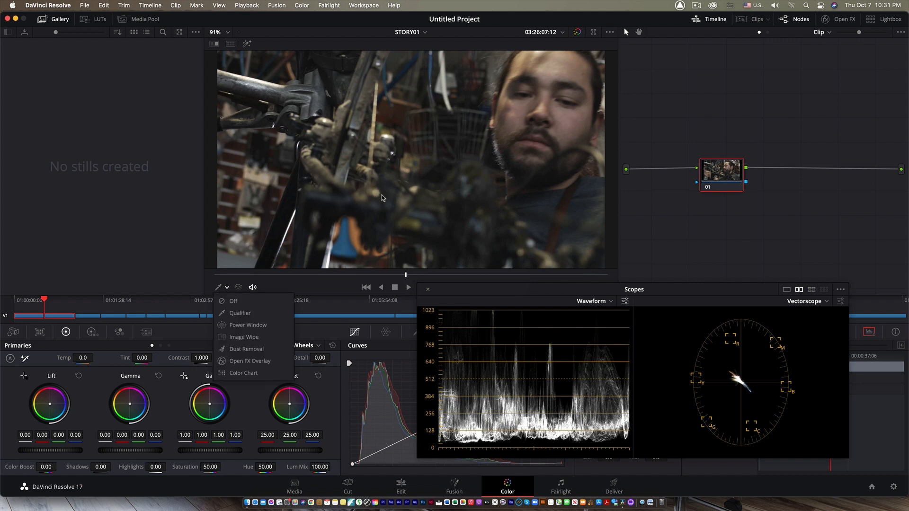
{"action": "left_click", "coordinate": [258, 313]}
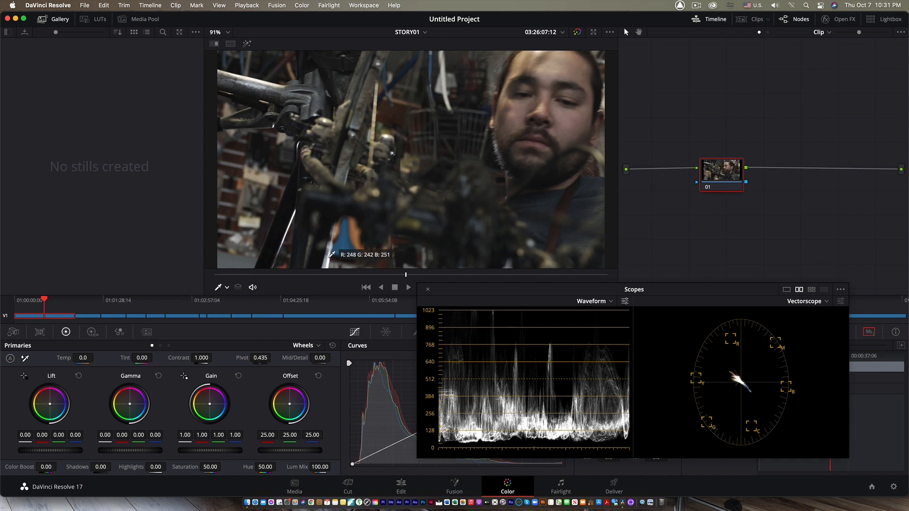
Set the RGB picker values to 10 bit and move the scopes window up beside the sampled picture area.
{"action": "left_click", "coordinate": [220, 6]}
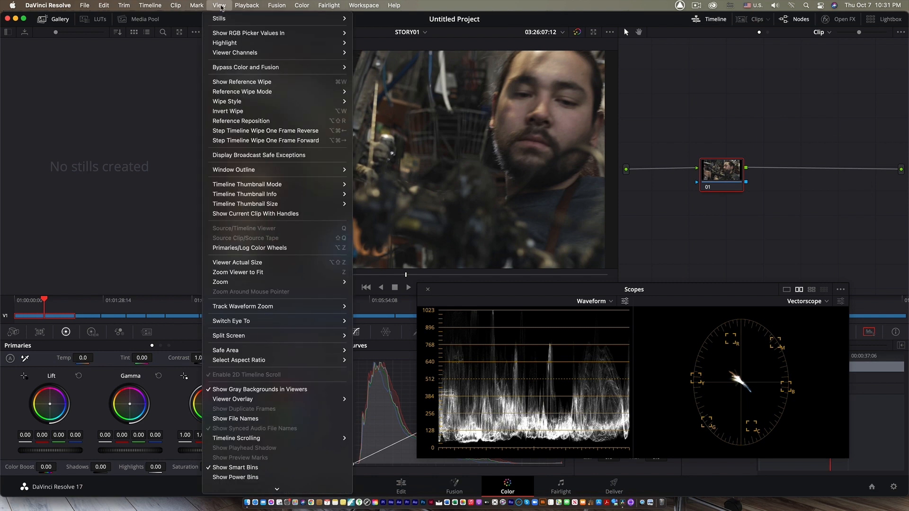
{"action": "mouse_move", "coordinate": [222, 34]}
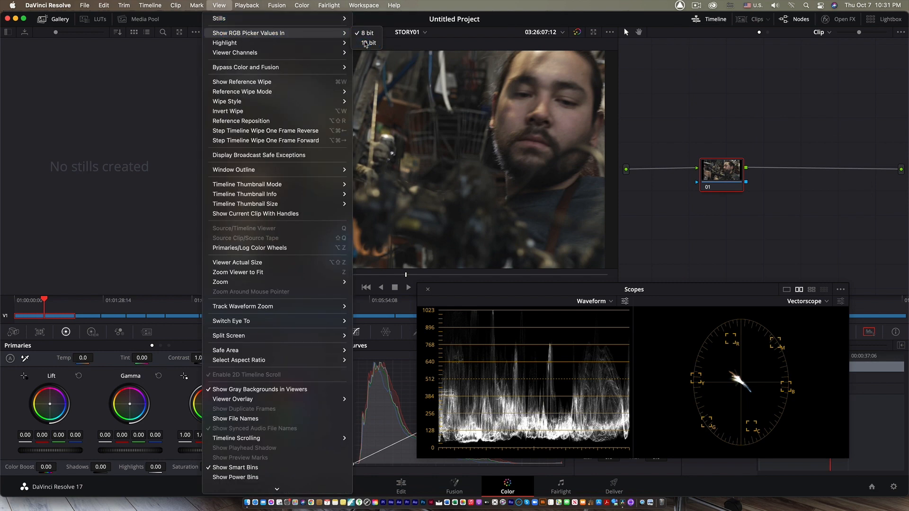
{"action": "left_click", "coordinate": [366, 33]}
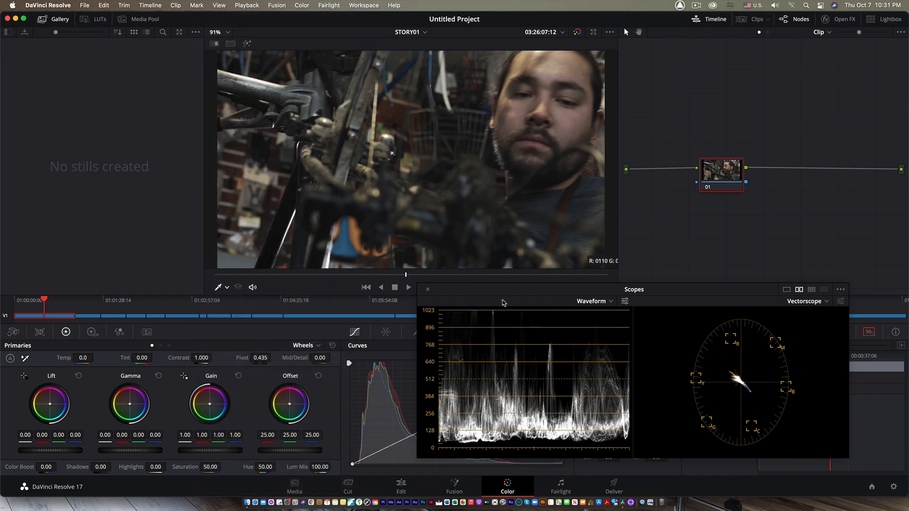
{"action": "left_click_drag", "start_coordinate": [503, 298], "coordinate": [399, 191]}
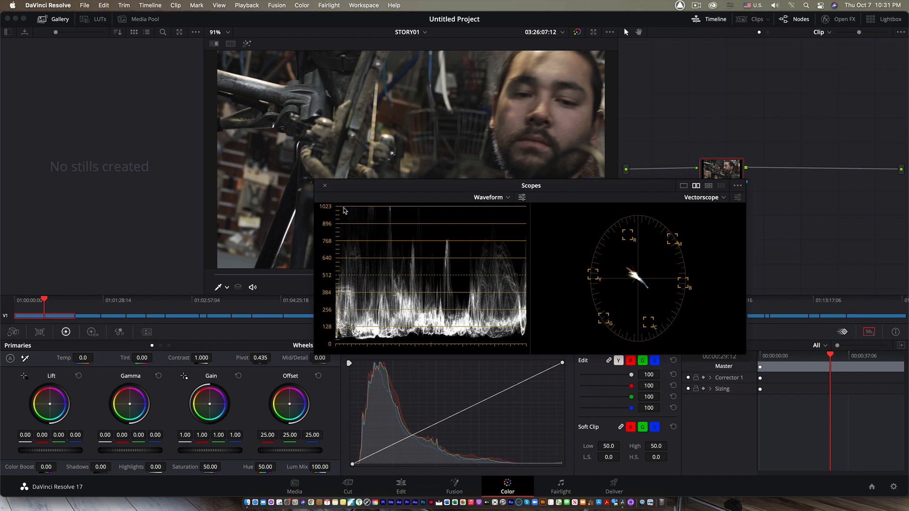
Move the scopes window off the sampled parts of the picture to check their RGB picker values.
{"action": "left_click_drag", "start_coordinate": [379, 191], "coordinate": [572, 308]}
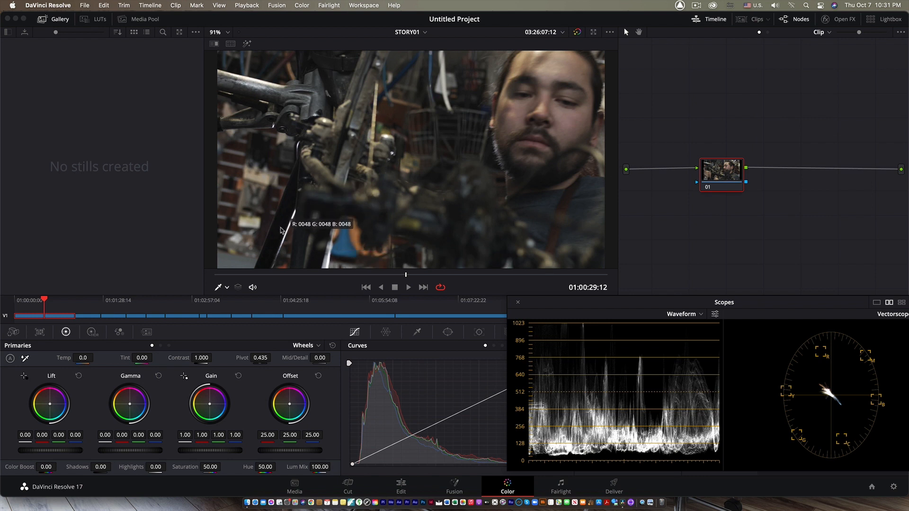
{"action": "left_click_drag", "start_coordinate": [595, 303], "coordinate": [3, 118]}
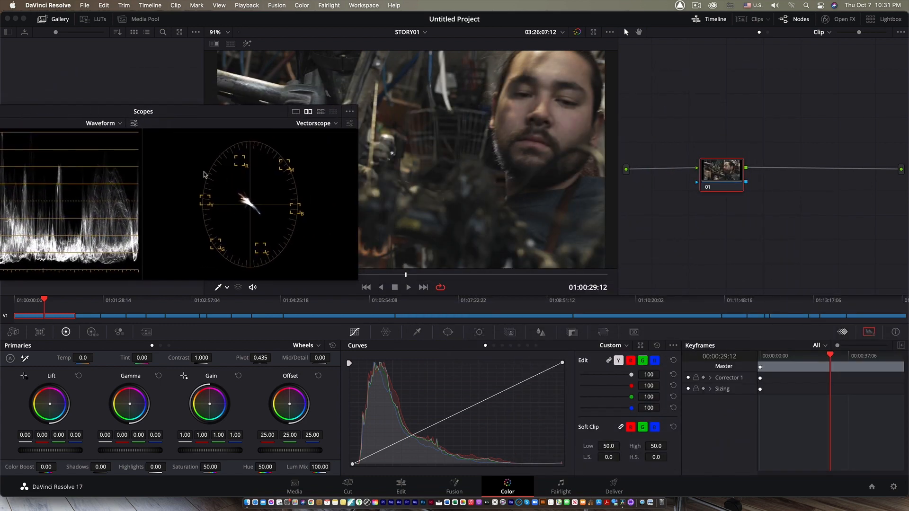
{"action": "left_click_drag", "start_coordinate": [203, 116], "coordinate": [136, 96]}
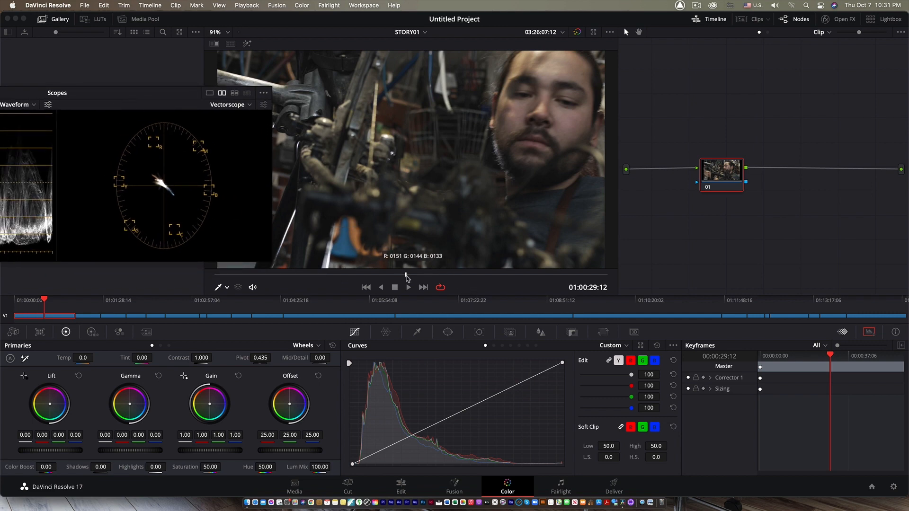
Scrub the clip to source timecode 03:26:08:21 and enlarge the scopes window to examine its waveform.
{"action": "left_click_drag", "start_coordinate": [406, 277], "coordinate": [415, 279]}
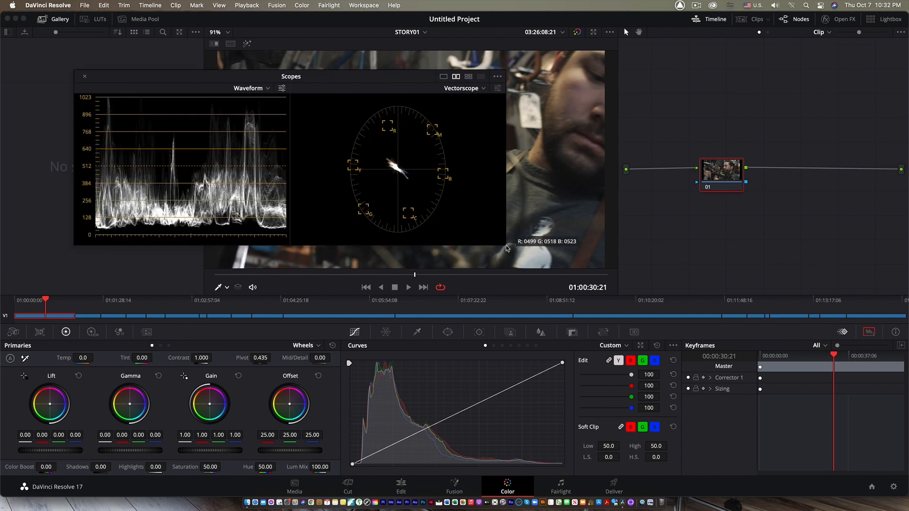
{"action": "left_click_drag", "start_coordinate": [507, 248], "coordinate": [900, 394]}
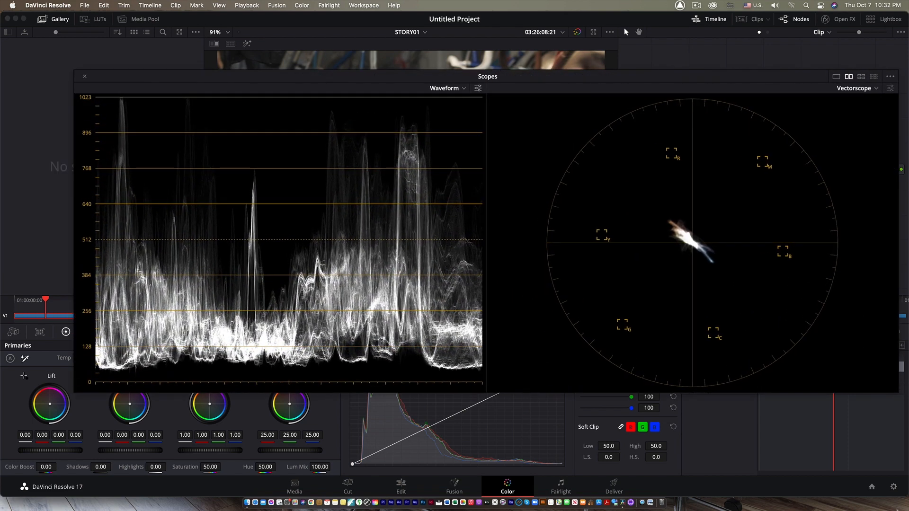
{"action": "left_click_drag", "start_coordinate": [350, 76], "coordinate": [302, 34]}
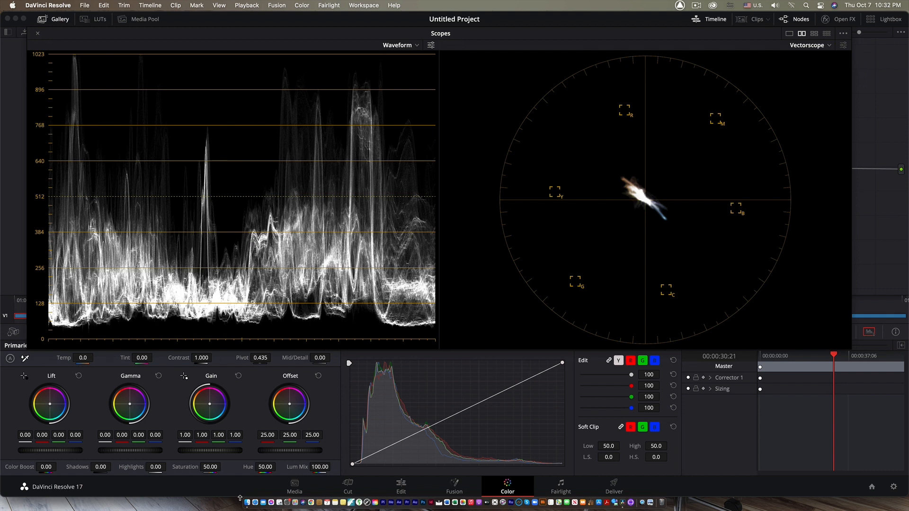
Try setting the clip's primary saturation to 0.
{"action": "left_click", "coordinate": [214, 467]}
{"action": "type", "text": "0"}
{"action": "key", "text": "Return"}
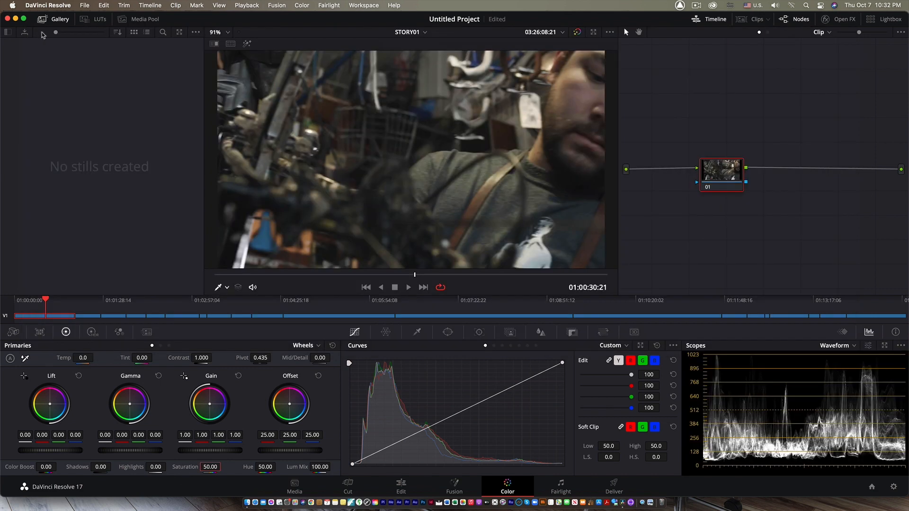
Move node 01 closer to the source input in the node graph.
{"action": "left_click_drag", "start_coordinate": [725, 180], "coordinate": [685, 183]}
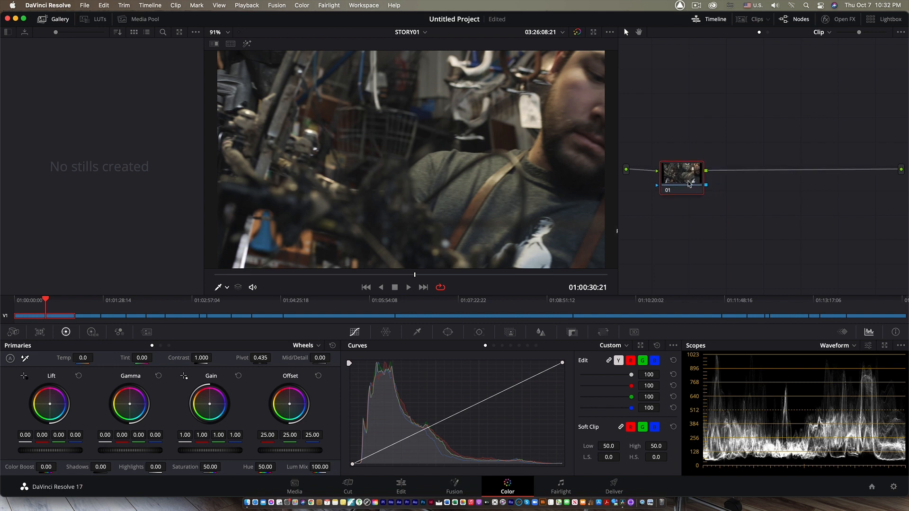
{"action": "left_click_drag", "start_coordinate": [690, 181], "coordinate": [694, 177]}
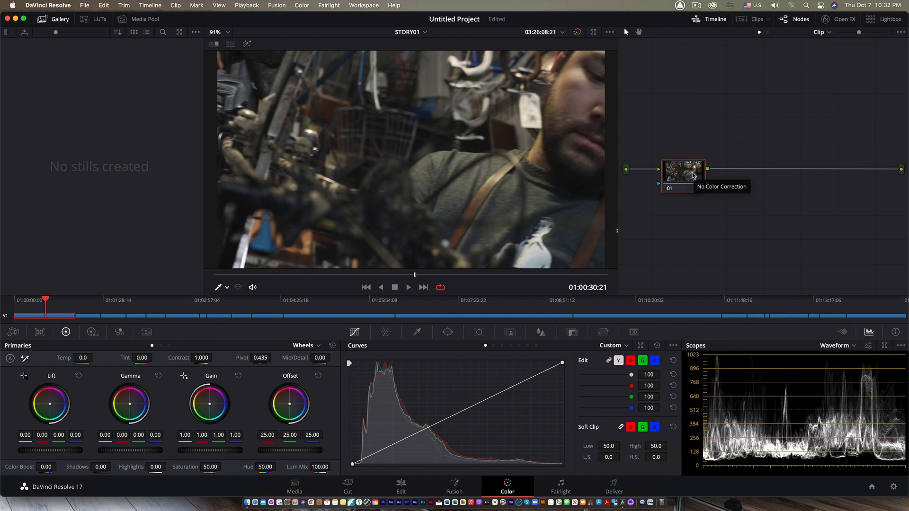
Reopen the floating scopes window, view the waveform in the single-scope layout, and return to the two-scope layout.
{"action": "right_click", "coordinate": [395, 124]}
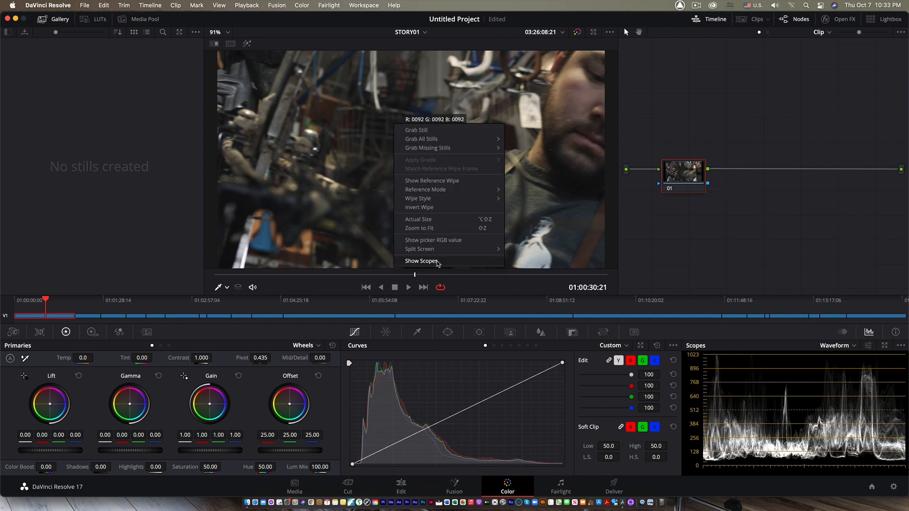
{"action": "left_click", "coordinate": [437, 262]}
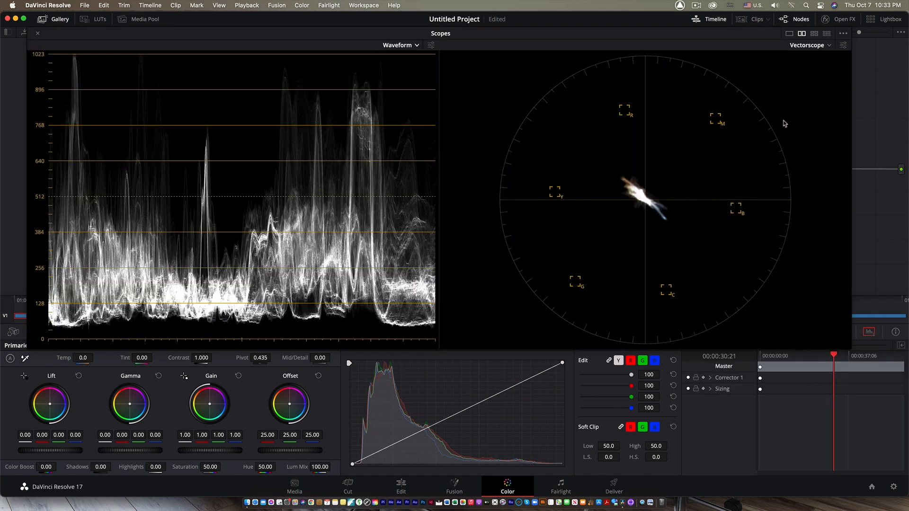
{"action": "left_click", "coordinate": [789, 33]}
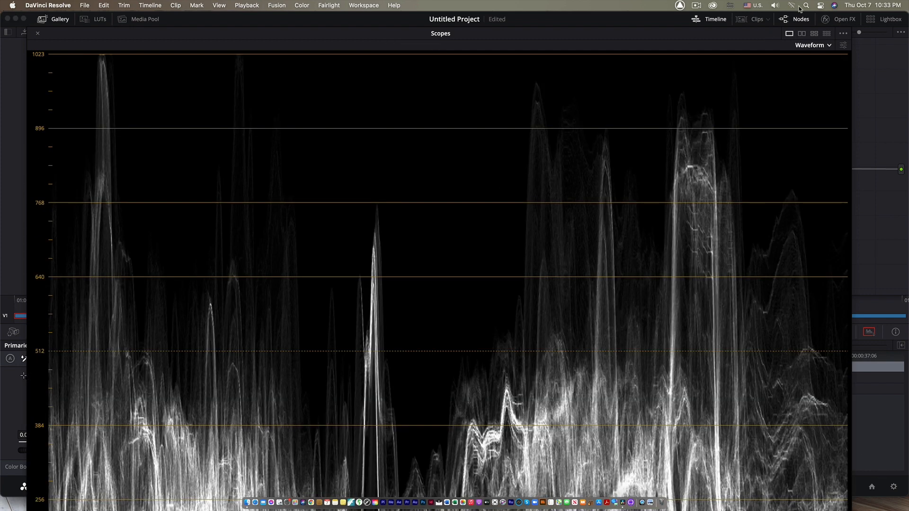
{"action": "left_click", "coordinate": [802, 34]}
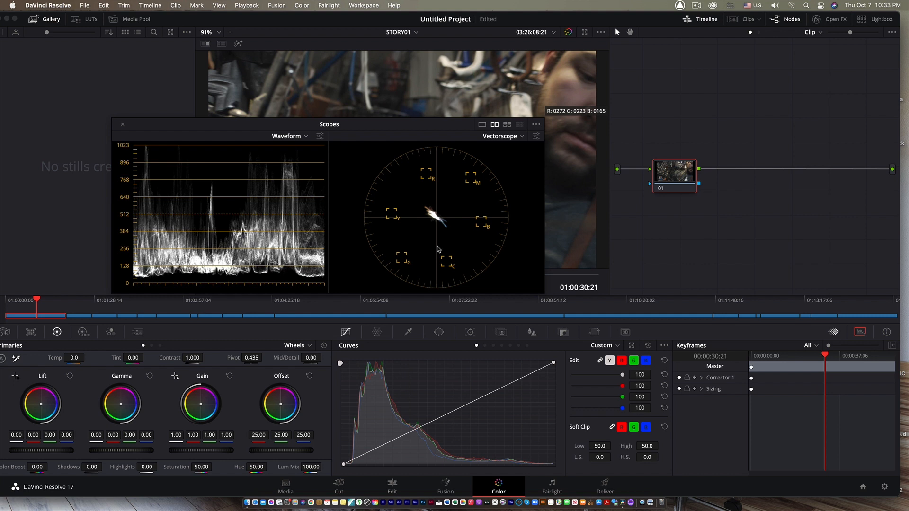
Turn on the waveform's reference levels with low set to 64 and high set to 940.
{"action": "left_click", "coordinate": [320, 136]}
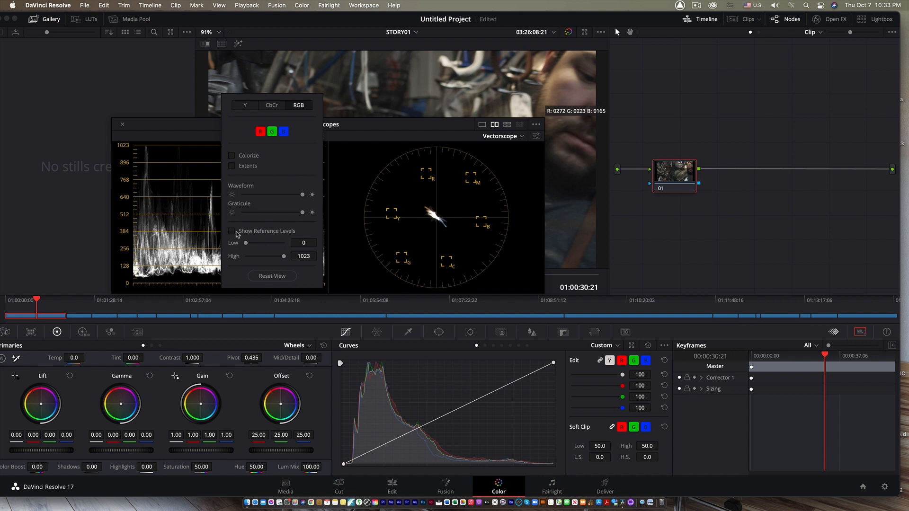
{"action": "left_click", "coordinate": [232, 232]}
{"action": "left_click", "coordinate": [302, 243]}
{"action": "left_click", "coordinate": [307, 256]}
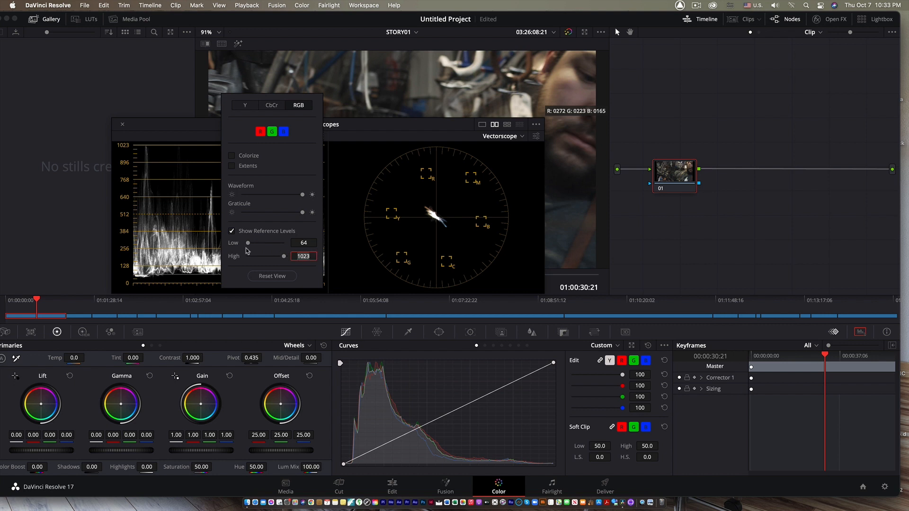
{"action": "key", "text": "BackSpace"}
{"action": "key", "text": "BackSpace"}
{"action": "key", "text": "BackSpace"}
{"action": "key", "text": "BackSpace"}
{"action": "type", "text": "940"}
{"action": "key", "text": "Return"}
{"action": "key", "text": "Escape"}
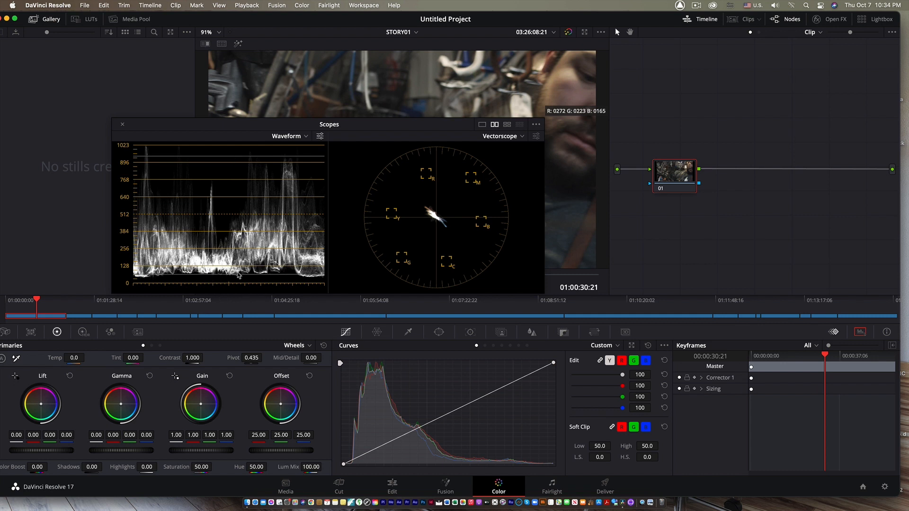
Move the scopes window over the node graph and try the custom curve's white point with only the Y channel before re-linking the channels.
{"action": "left_click_drag", "start_coordinate": [426, 125], "coordinate": [773, 65]}
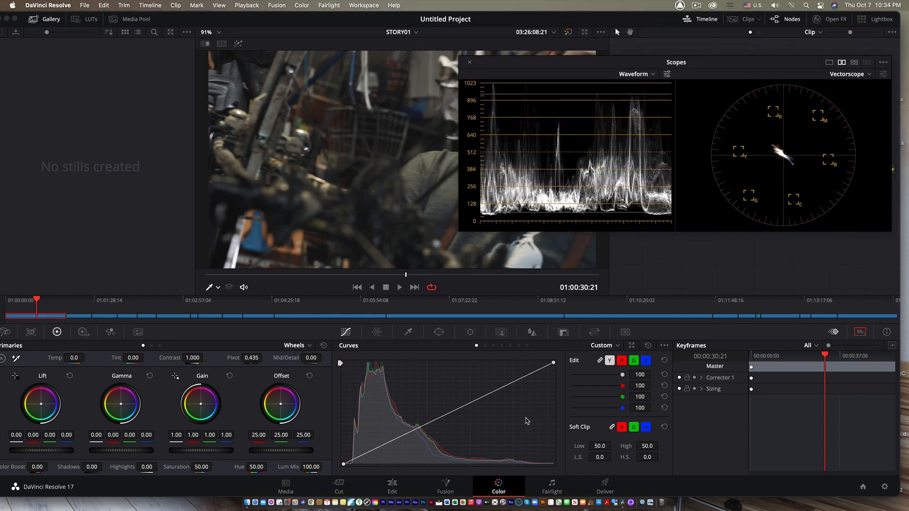
{"action": "mouse_move", "coordinate": [553, 363]}
{"action": "left_mouse_down"}
{"action": "mouse_move", "coordinate": [556, 388]}
{"action": "mouse_move", "coordinate": [557, 361]}
{"action": "left_mouse_up"}
{"action": "left_click", "coordinate": [610, 362]}
{"action": "mouse_move", "coordinate": [553, 364]}
{"action": "left_mouse_down"}
{"action": "mouse_move", "coordinate": [557, 407]}
{"action": "mouse_move", "coordinate": [553, 363]}
{"action": "left_mouse_up"}
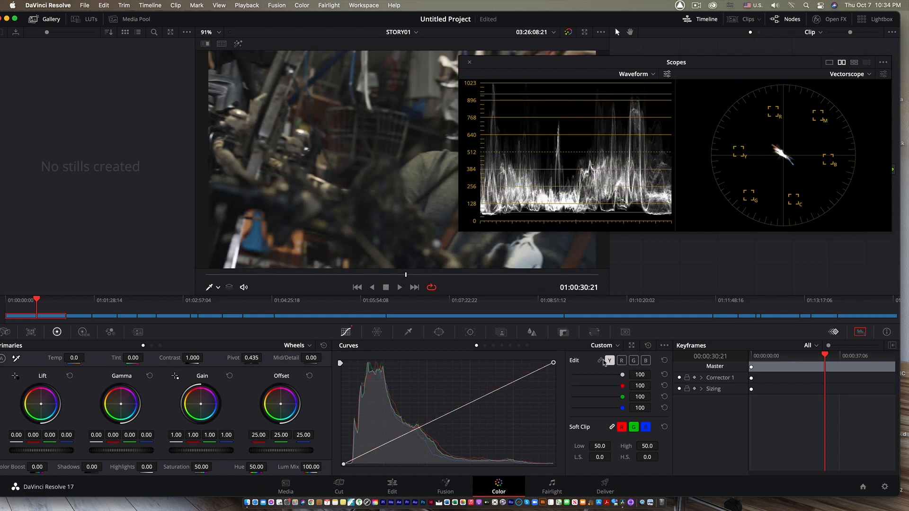
{"action": "left_click", "coordinate": [600, 361]}
Add a highlight control point to the linked custom curve, lower the white point slightly, and lift a new shadow control point.
{"action": "mouse_move", "coordinate": [554, 365]}
{"action": "left_mouse_down"}
{"action": "mouse_move", "coordinate": [556, 379]}
{"action": "mouse_move", "coordinate": [554, 363]}
{"action": "left_mouse_up"}
{"action": "left_click", "coordinate": [518, 379]}
{"action": "mouse_move", "coordinate": [554, 364]}
{"action": "left_mouse_down"}
{"action": "mouse_move", "coordinate": [563, 381]}
{"action": "mouse_move", "coordinate": [567, 371]}
{"action": "left_mouse_up"}
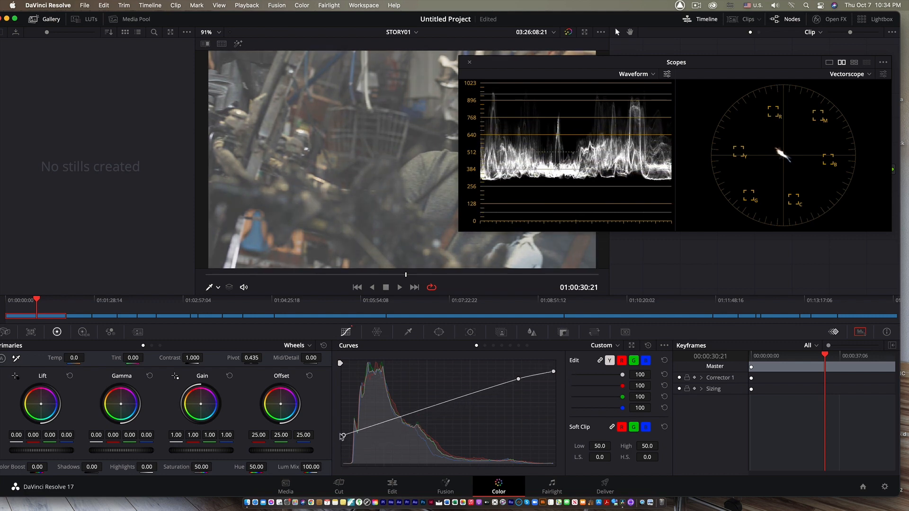
{"action": "left_click", "coordinate": [370, 451]}
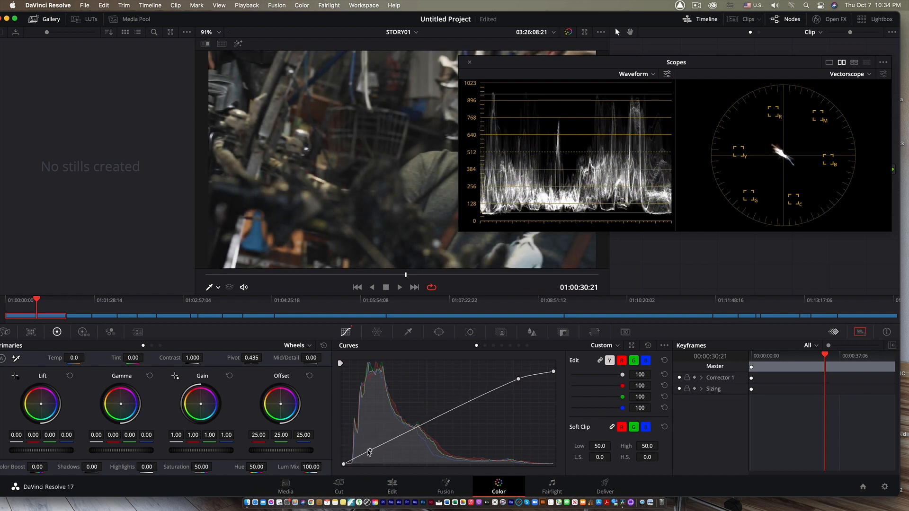
{"action": "left_click_drag", "start_coordinate": [371, 452], "coordinate": [376, 442]}
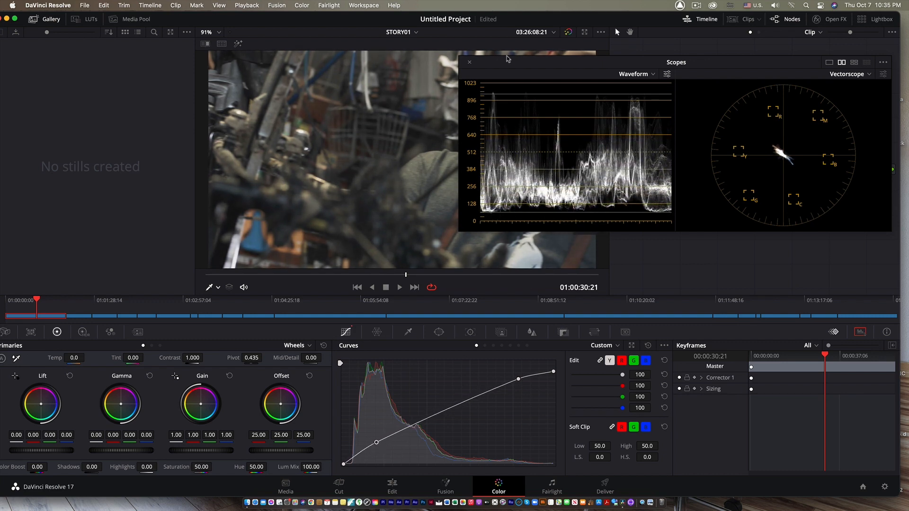
Enlarge the scopes window over the viewer to examine the waveform of the adjusted curve against the reference levels.
{"action": "left_click_drag", "start_coordinate": [509, 64], "coordinate": [199, 78]}
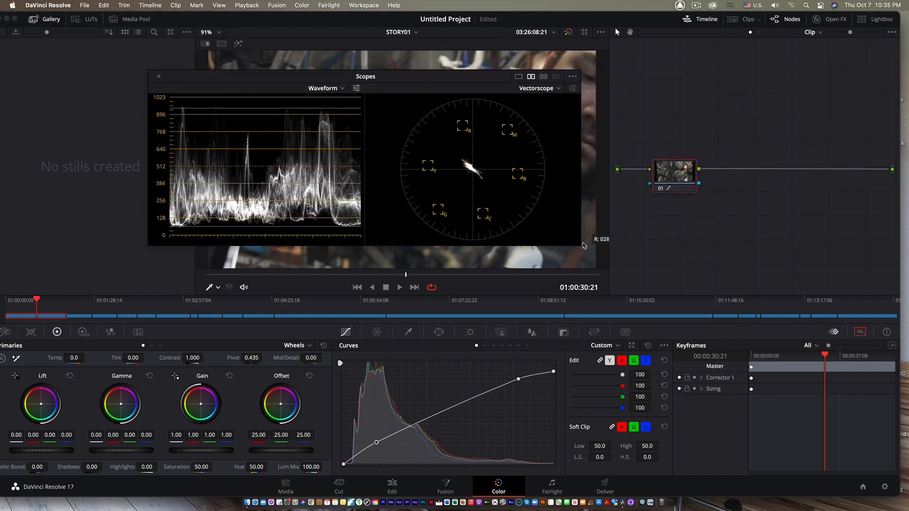
{"action": "left_click_drag", "start_coordinate": [581, 245], "coordinate": [878, 356]}
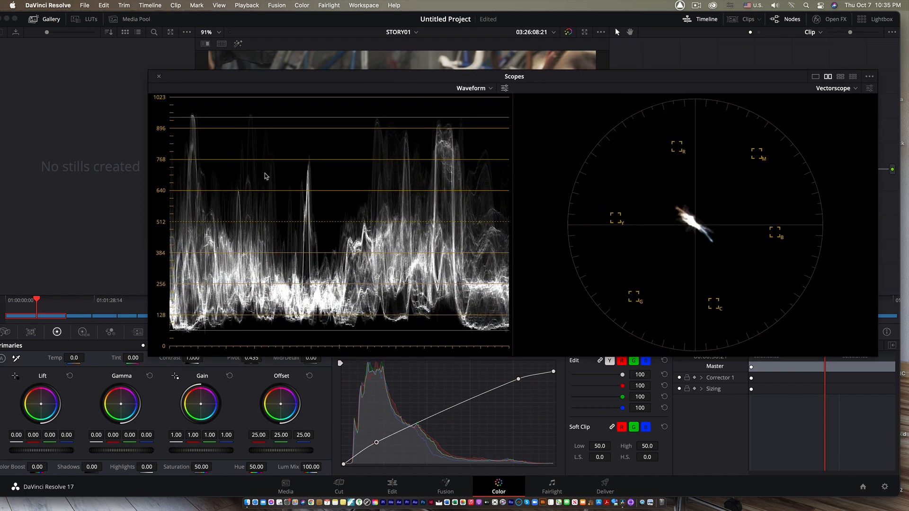
{"action": "left_click_drag", "start_coordinate": [285, 76], "coordinate": [220, 70]}
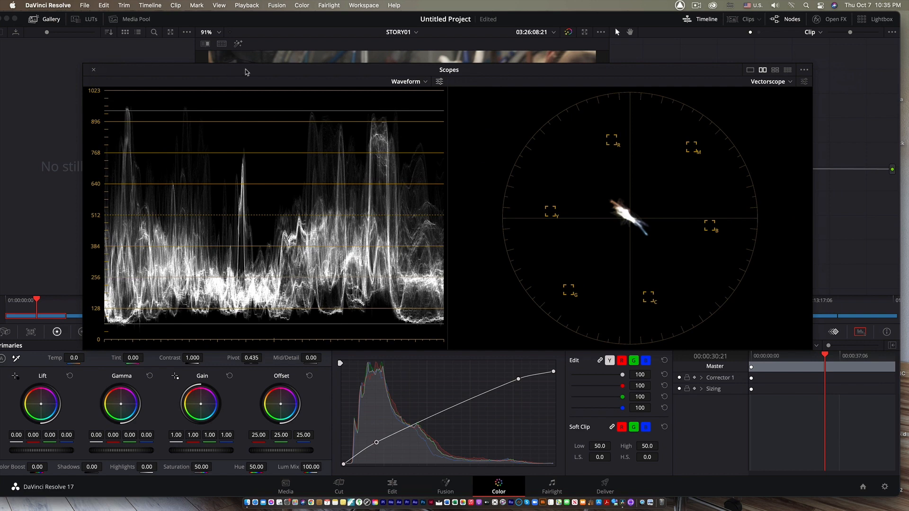
Switch the scopes to a single waveform, shrink the window, and place it beside the picture over the node graph.
{"action": "left_click_drag", "start_coordinate": [811, 349], "coordinate": [509, 302]}
{"action": "left_click", "coordinate": [464, 70]}
{"action": "left_click_drag", "start_coordinate": [423, 62], "coordinate": [444, 64]}
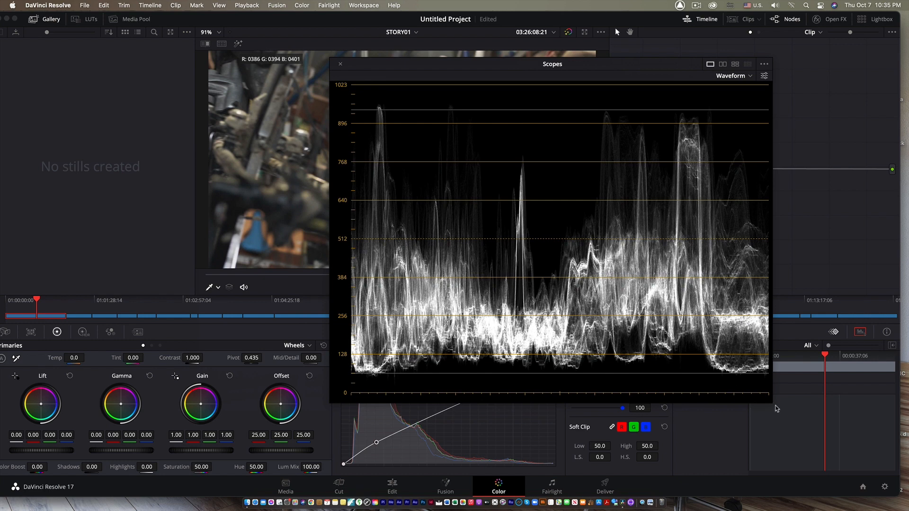
{"action": "left_click_drag", "start_coordinate": [771, 401], "coordinate": [606, 279]}
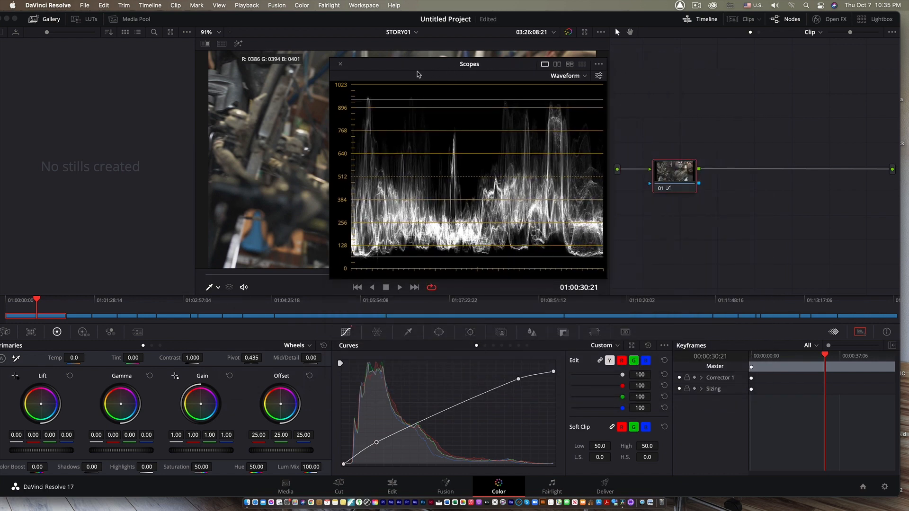
{"action": "left_click_drag", "start_coordinate": [409, 67], "coordinate": [678, 155]}
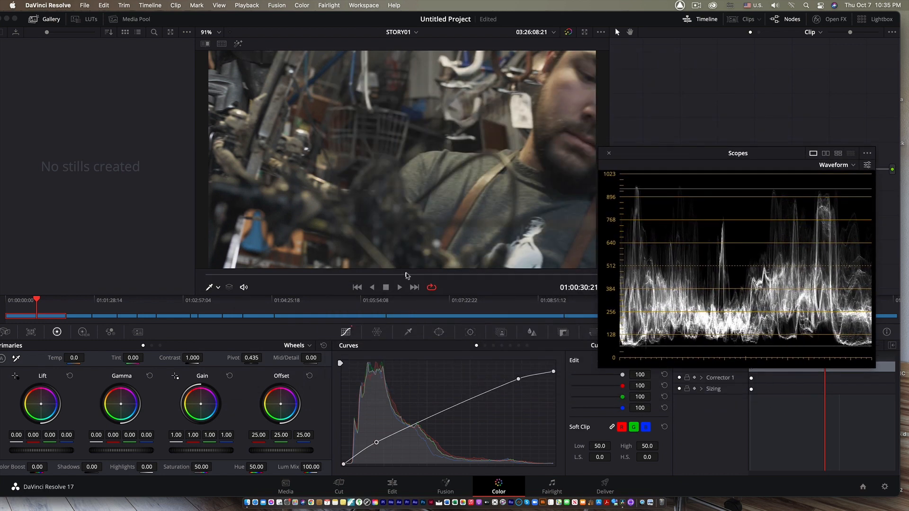
At source timecode 03:26:08:08, lower the custom curve's highlight point slightly and lift the midtones with a new control point.
{"action": "mouse_move", "coordinate": [397, 276]}
{"action": "left_mouse_down"}
{"action": "mouse_move", "coordinate": [324, 271]}
{"action": "mouse_move", "coordinate": [402, 274]}
{"action": "left_mouse_up"}
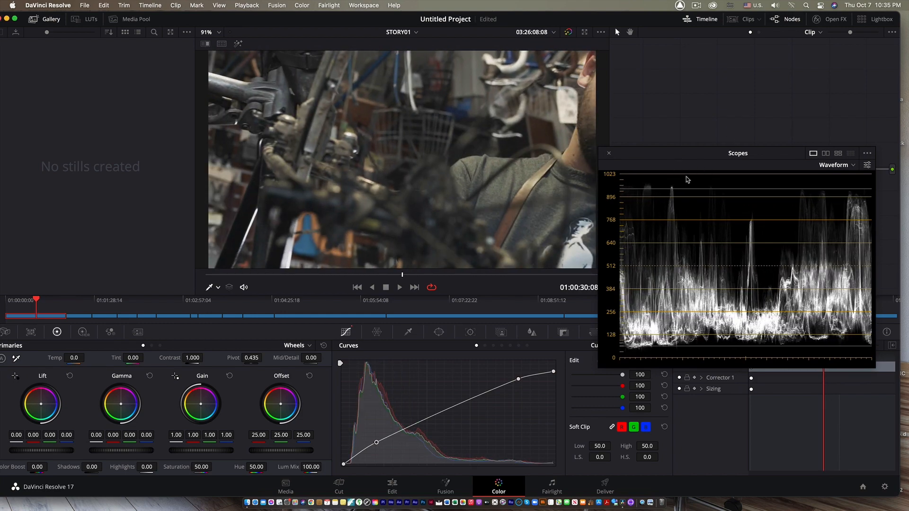
{"action": "left_click_drag", "start_coordinate": [519, 380], "coordinate": [519, 383]}
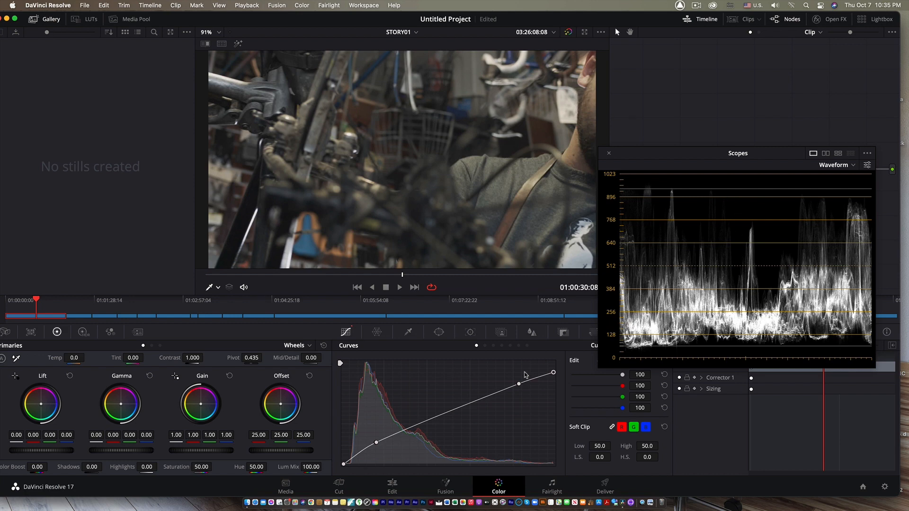
{"action": "mouse_move", "coordinate": [446, 415]}
{"action": "left_mouse_down"}
{"action": "mouse_move", "coordinate": [438, 389]}
{"action": "mouse_move", "coordinate": [439, 402]}
{"action": "left_mouse_up"}
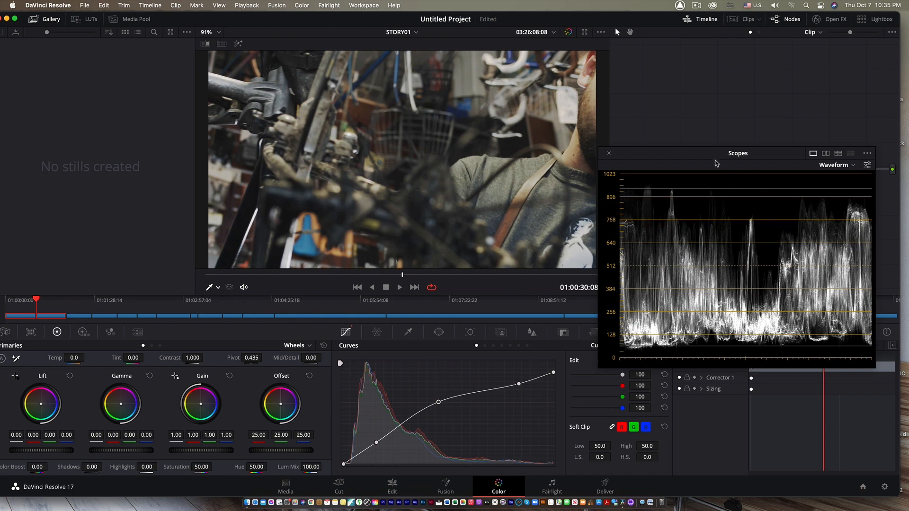
Close the scopes window and toggle node 01 off and on to compare the picture before and after the grade.
{"action": "left_click", "coordinate": [609, 154]}
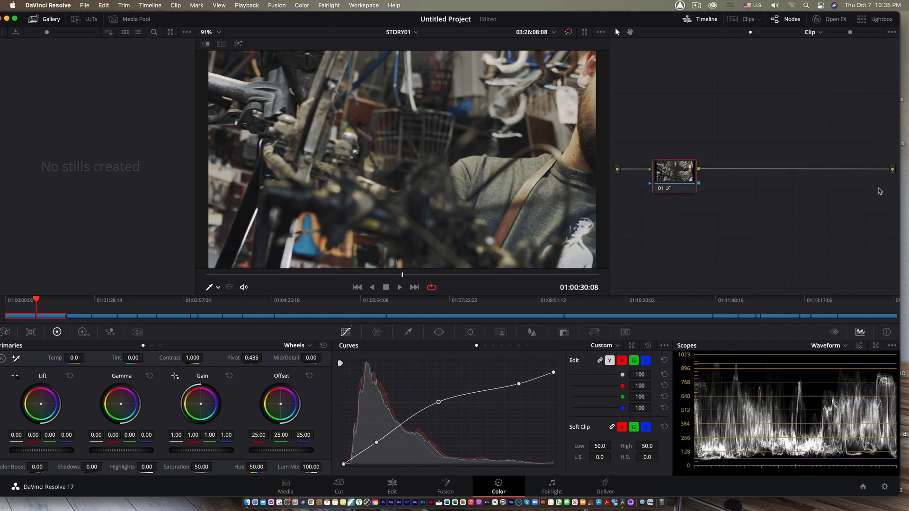
{"action": "mouse_move", "coordinate": [670, 178]}
{"action": "left_mouse_down"}
{"action": "mouse_move", "coordinate": [706, 179]}
{"action": "mouse_move", "coordinate": [669, 178]}
{"action": "left_mouse_up"}
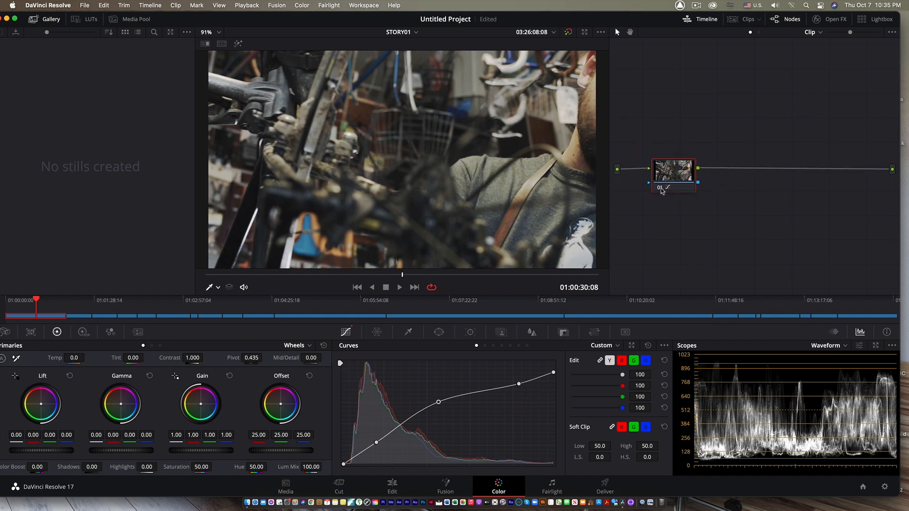
{"action": "key", "text": "super+d"}
{"action": "key", "text": "super+d"}
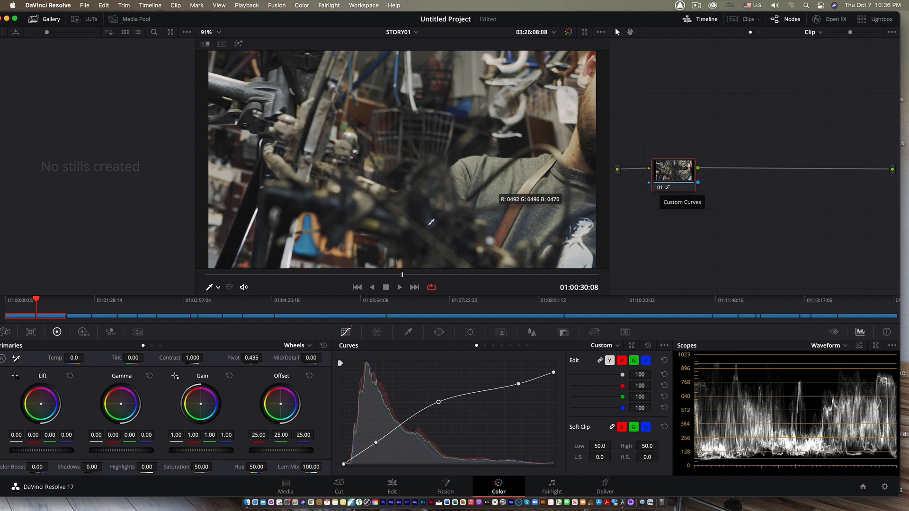
Save the project and play the graded clip in full-screen view.
{"action": "key", "text": "super+s"}
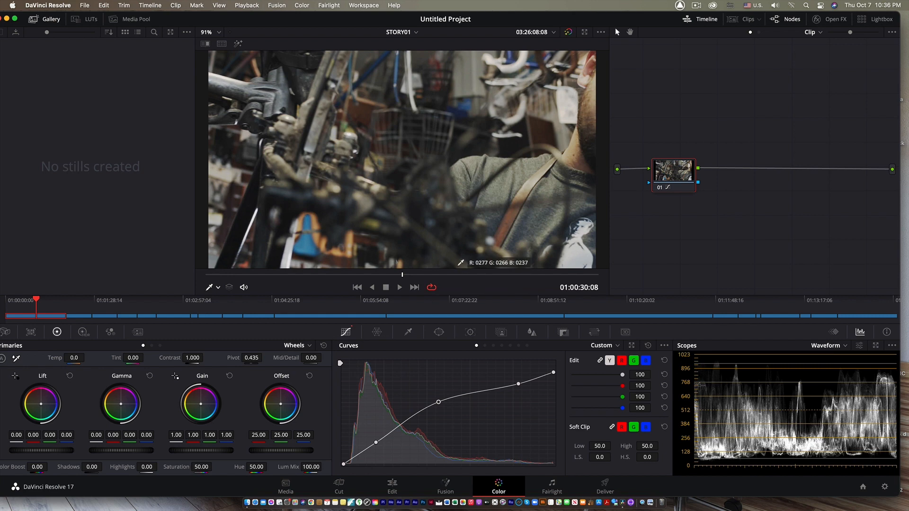
{"action": "key", "text": "super+f"}
{"action": "key", "text": "space"}
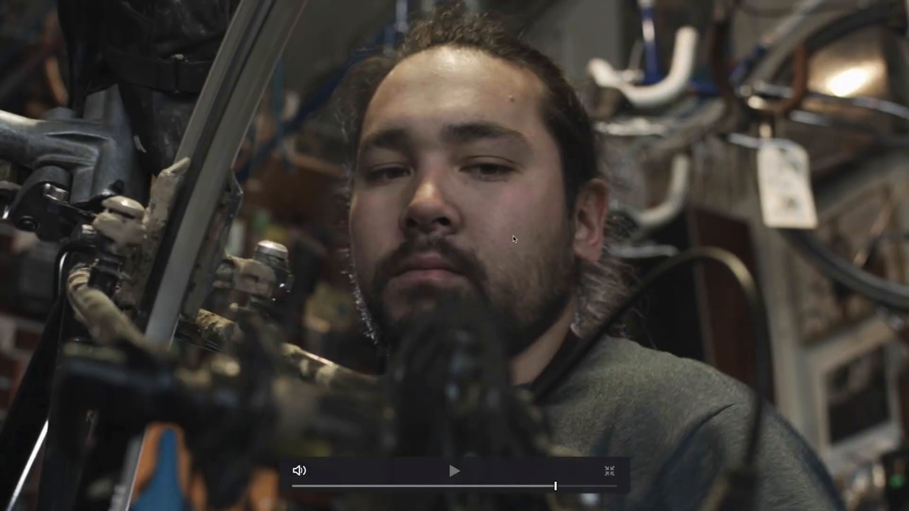
Exit full-screen view and toggle node 01 off and on at 01:00:49:01 and 01:00:10:07 to compare the ungraded and graded picture.
{"action": "key", "text": "Escape"}
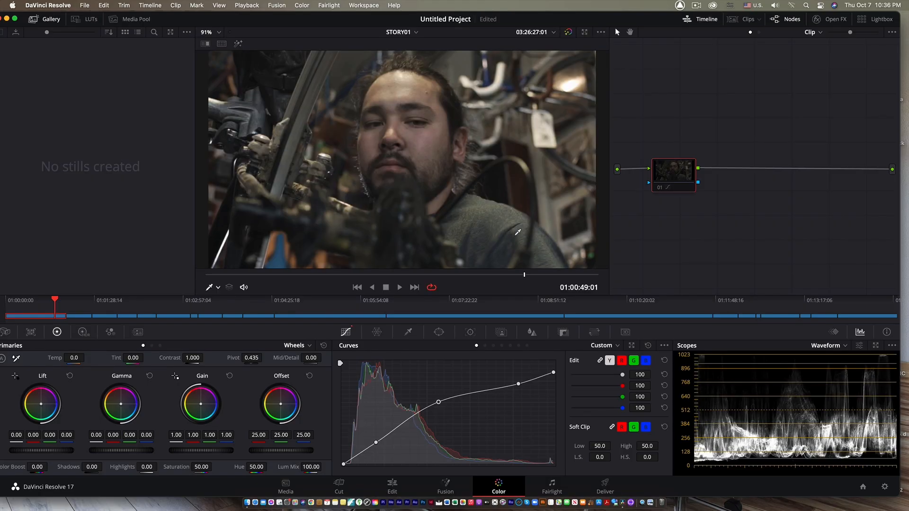
{"action": "left_click", "coordinate": [660, 188]}
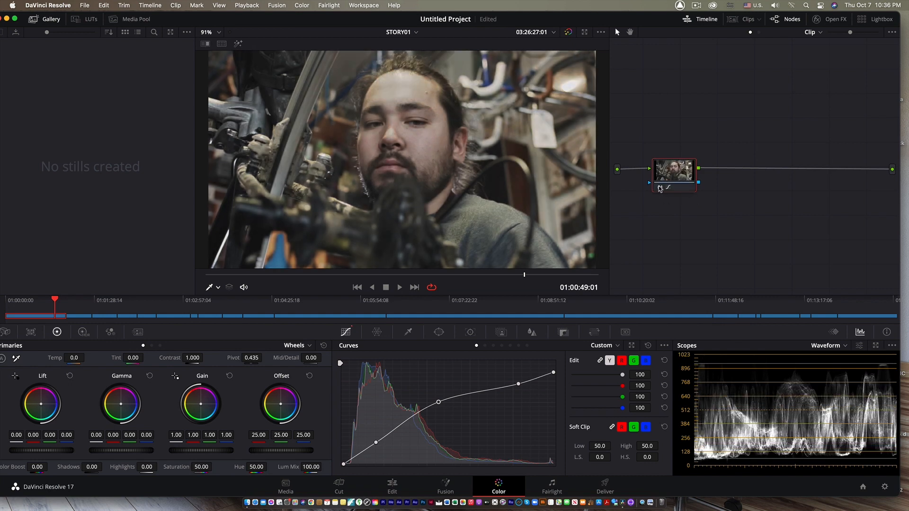
{"action": "left_click", "coordinate": [660, 189]}
{"action": "left_click", "coordinate": [660, 188]}
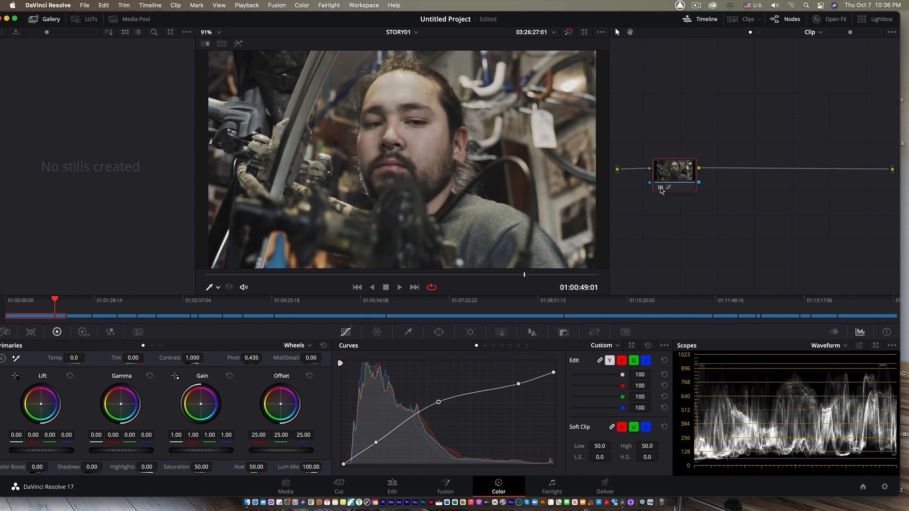
{"action": "left_click_drag", "start_coordinate": [524, 275], "coordinate": [272, 271]}
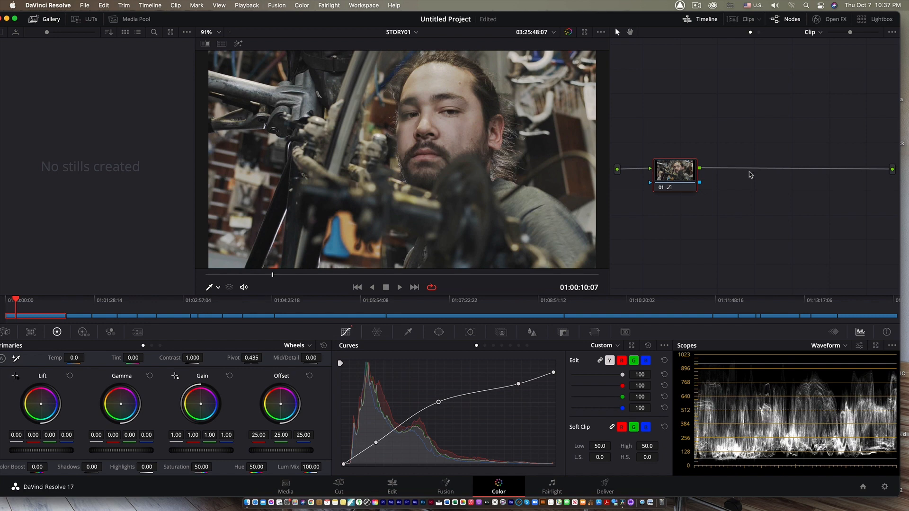
{"action": "left_click", "coordinate": [661, 188]}
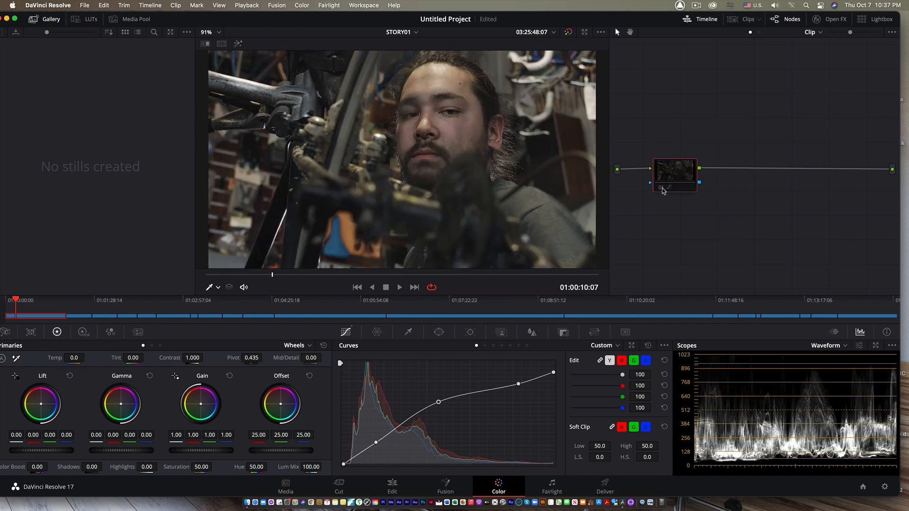
{"action": "left_click", "coordinate": [663, 189]}
{"action": "left_click", "coordinate": [663, 188]}
{"action": "left_click", "coordinate": [664, 188]}
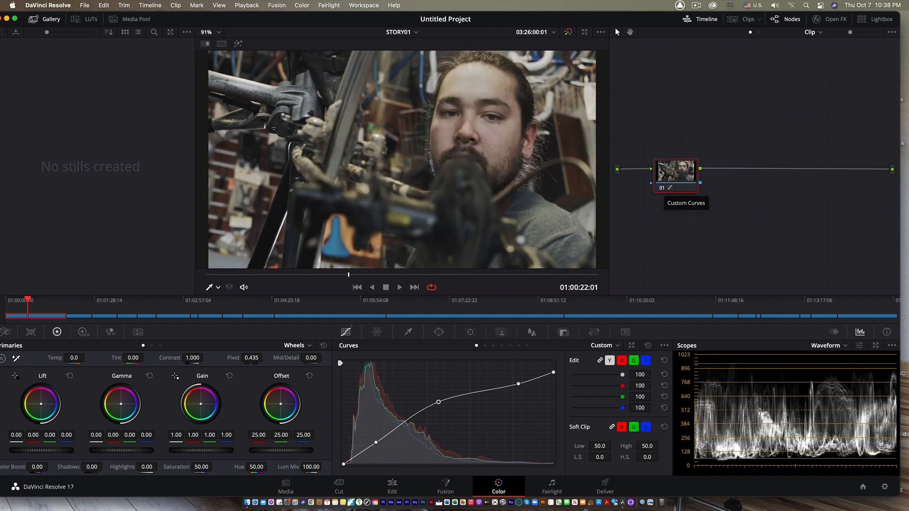
Move node 01 closer to the source input and reset its node grade.
{"action": "left_click_drag", "start_coordinate": [678, 191], "coordinate": [652, 178]}
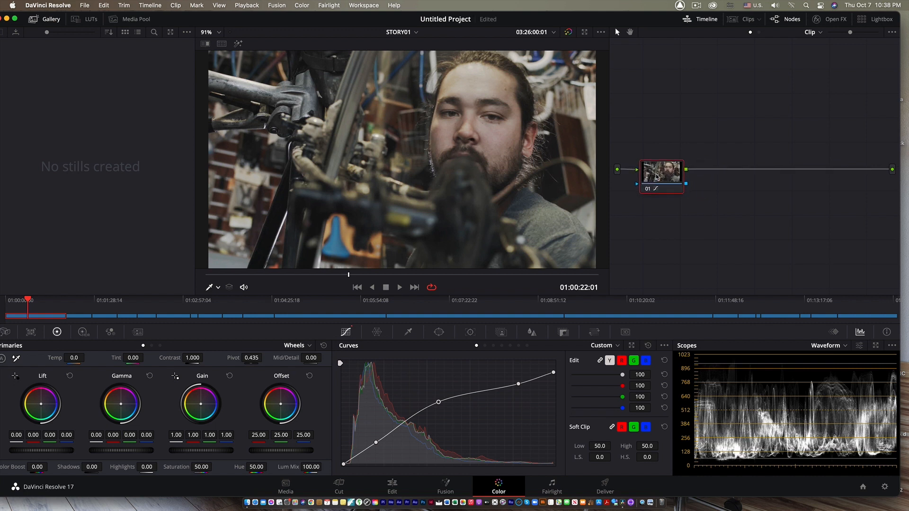
{"action": "right_click", "coordinate": [656, 177]}
{"action": "left_click", "coordinate": [656, 176]}
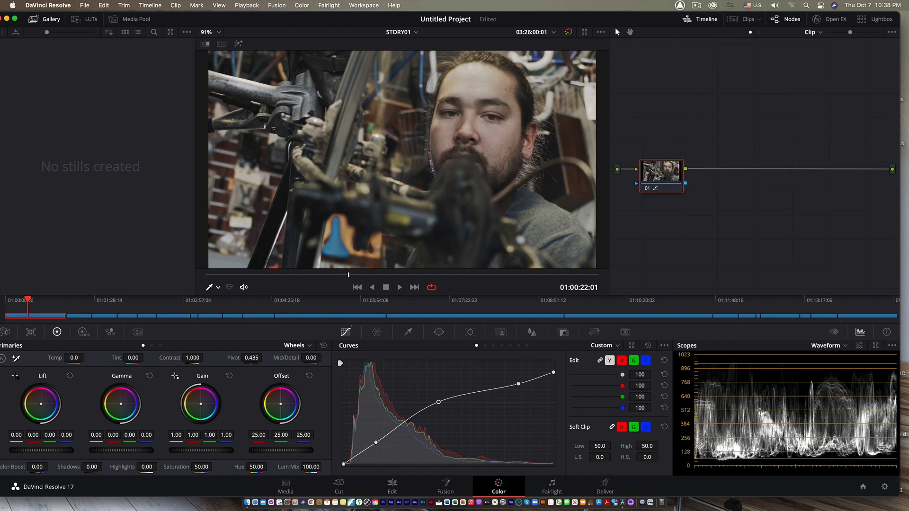
{"action": "right_click", "coordinate": [658, 176]}
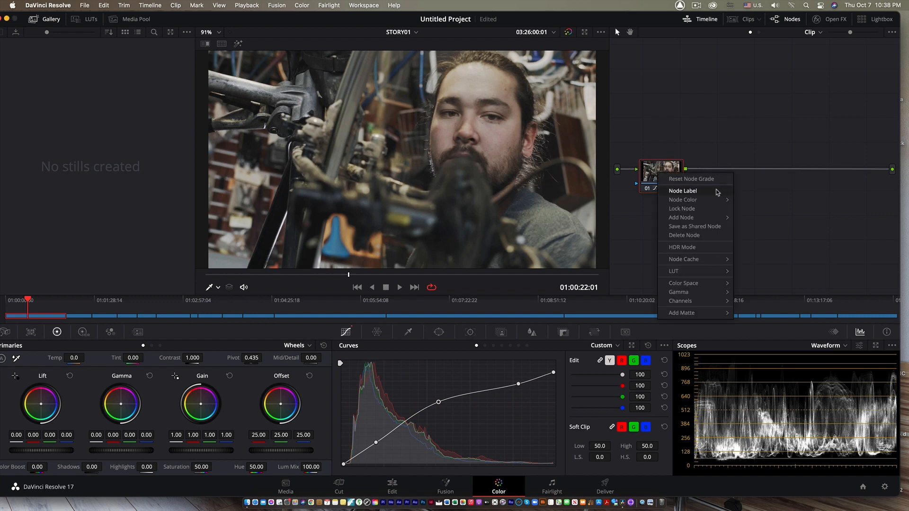
{"action": "left_click", "coordinate": [695, 179]}
{"action": "left_click_drag", "start_coordinate": [665, 177], "coordinate": [662, 178]}
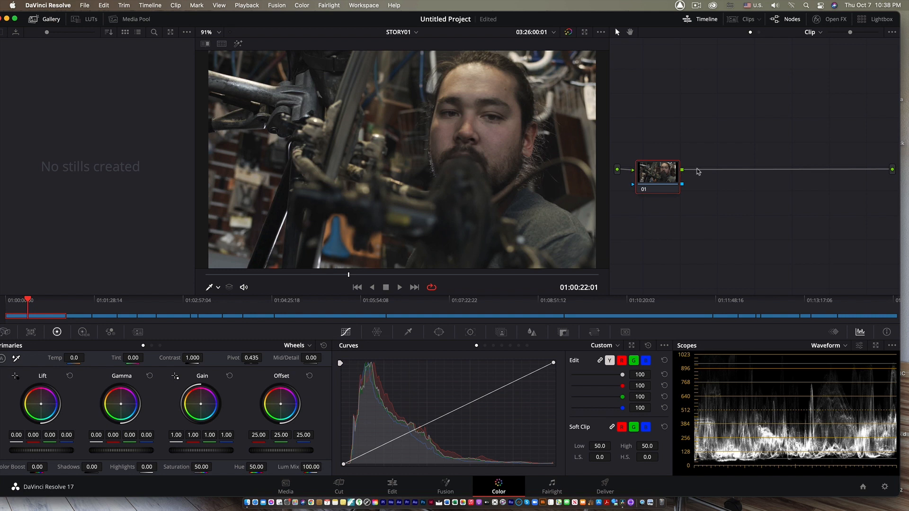
Add two serial nodes, 02 and 03, after node 01 in the node graph.
{"action": "key", "text": "alt+s"}
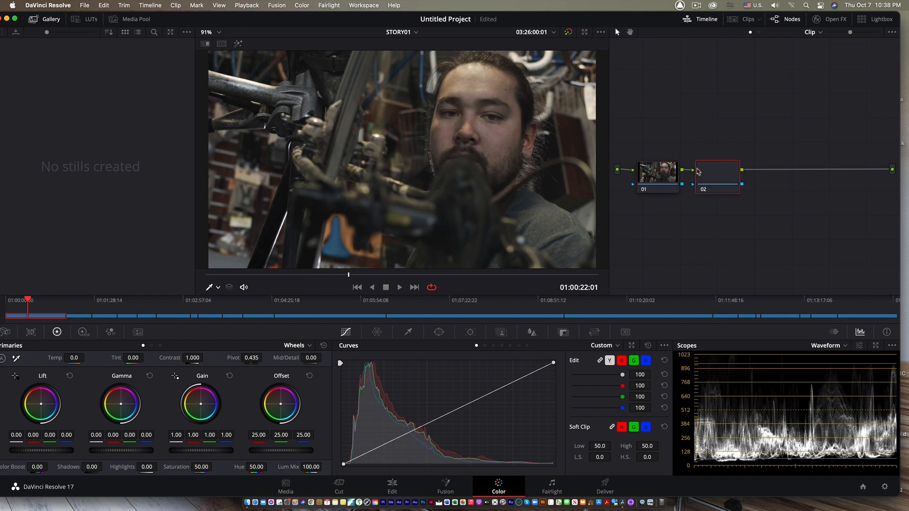
{"action": "key", "text": "alt+s"}
{"action": "left_click", "coordinate": [730, 179]}
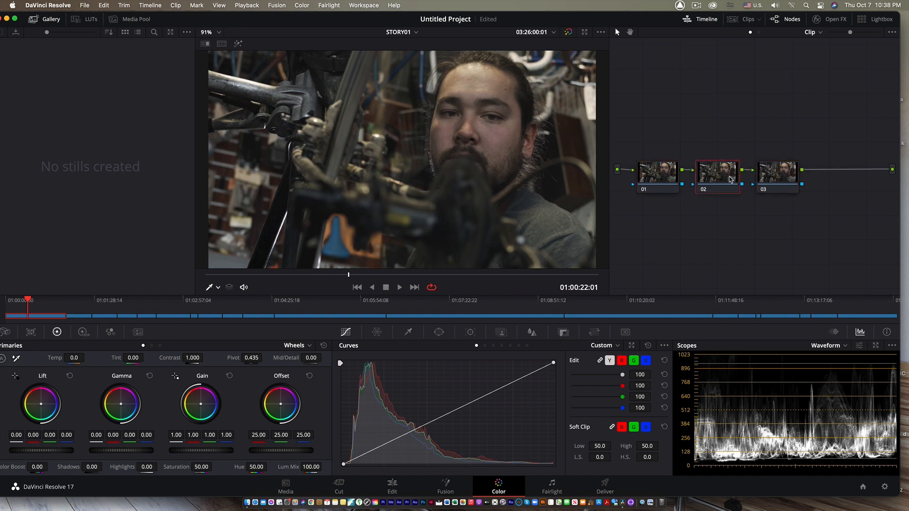
{"action": "left_click", "coordinate": [784, 179]}
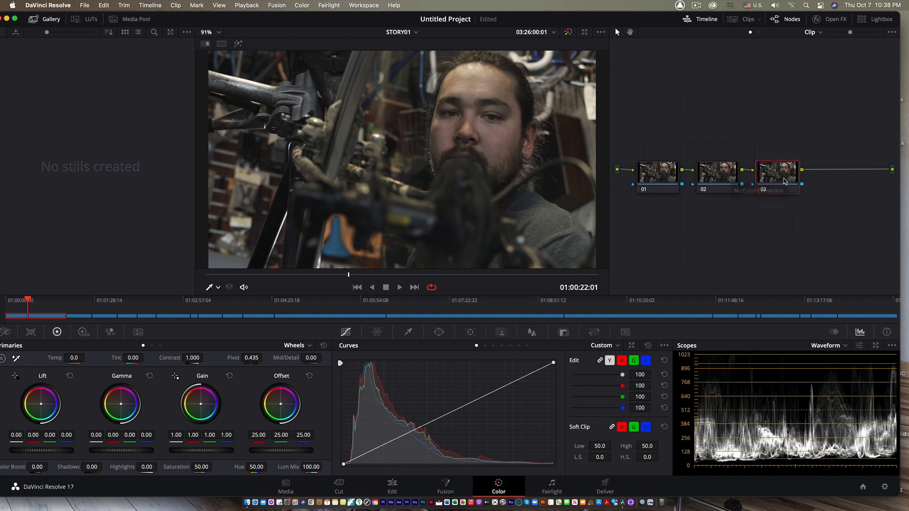
Label node 02 as BANDW and node 03 as COLOR.
{"action": "left_click", "coordinate": [717, 176]}
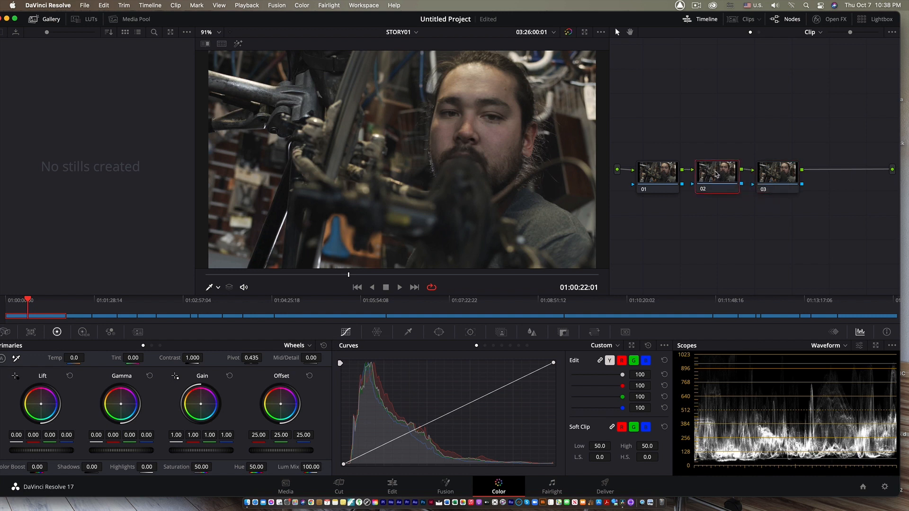
{"action": "right_click", "coordinate": [716, 174]}
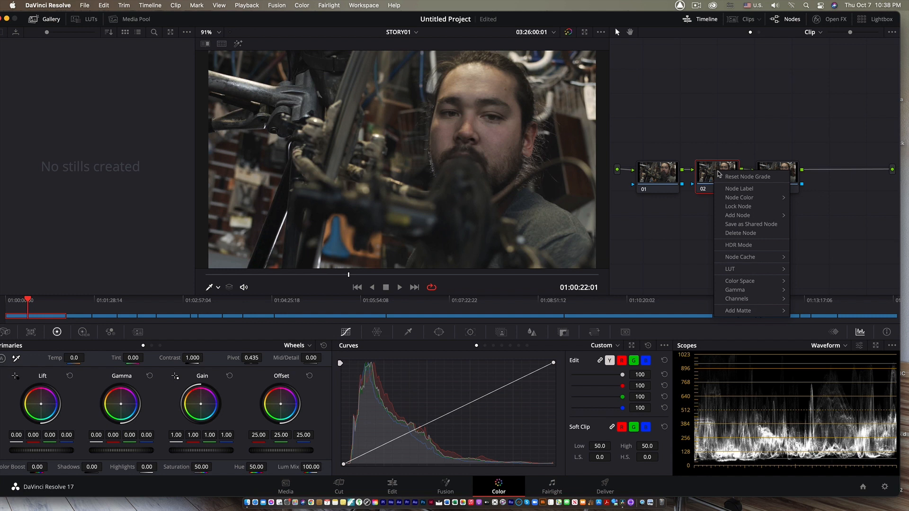
{"action": "left_click", "coordinate": [733, 189]}
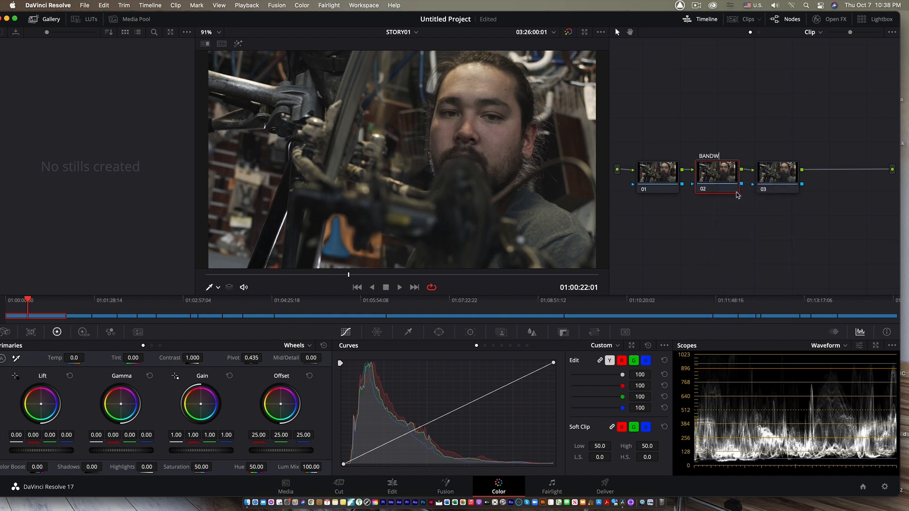
{"action": "key", "text": "Return"}
{"action": "left_click", "coordinate": [779, 175]}
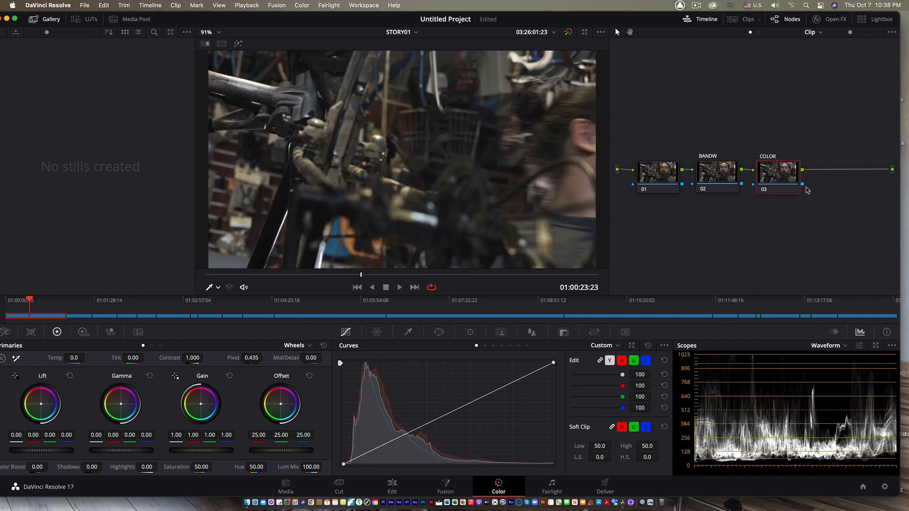
Move the COLOR node slightly closer to the BANDW node and select the BANDW node for grading.
{"action": "left_click", "coordinate": [733, 188]}
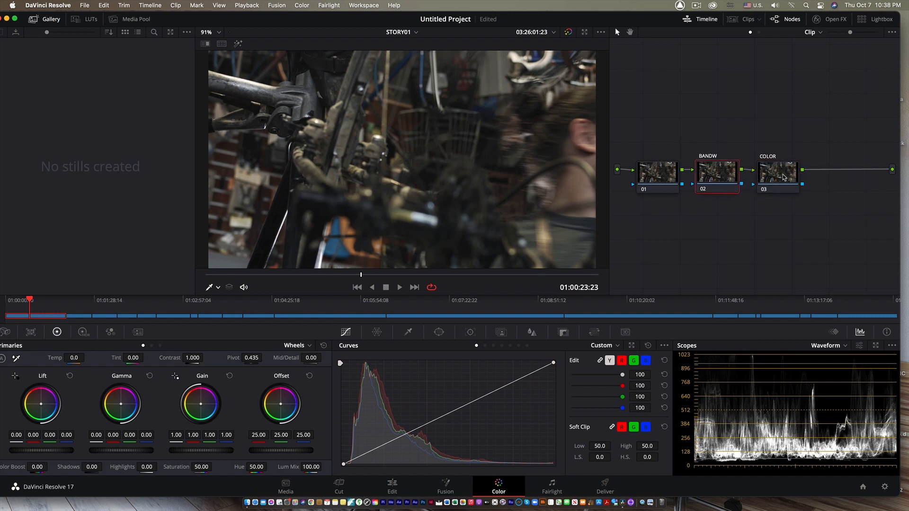
{"action": "left_click_drag", "start_coordinate": [783, 178], "coordinate": [773, 176]}
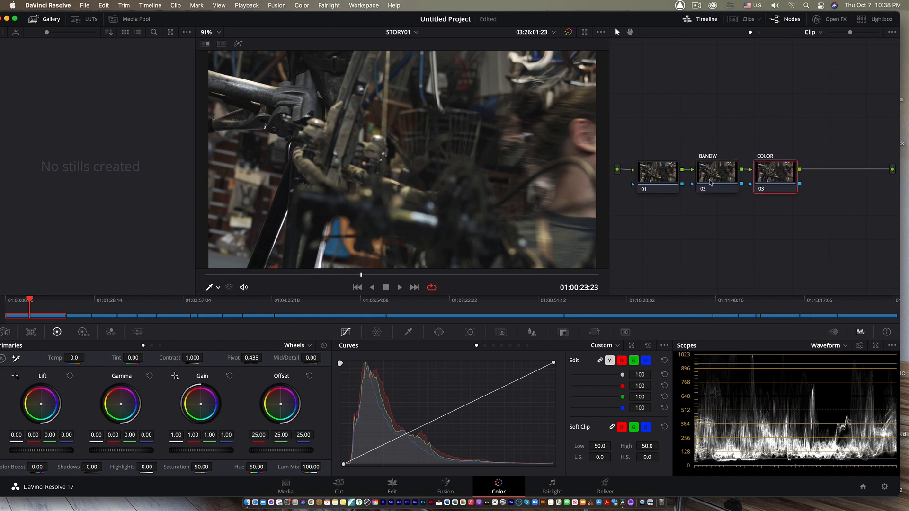
{"action": "left_click", "coordinate": [711, 181]}
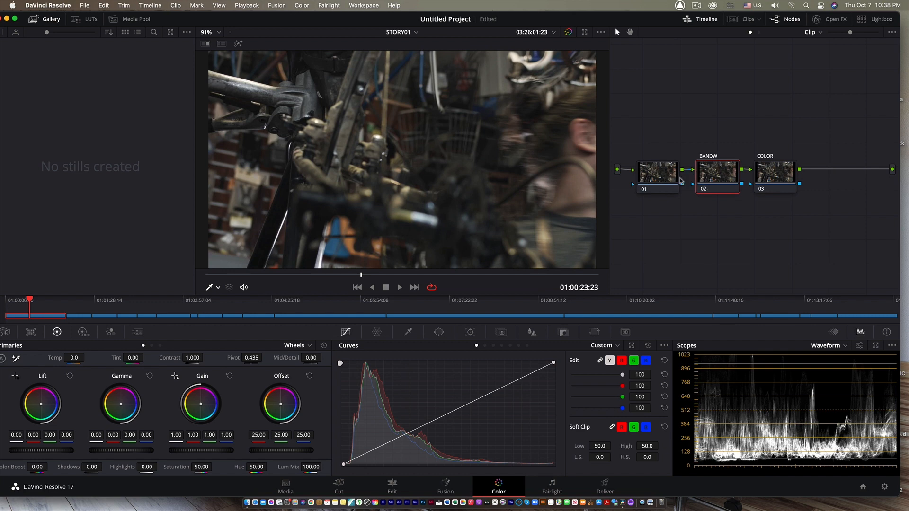
On the BANDW node's custom curve, add and remove a trial control point, and add the default anchors.
{"action": "mouse_move", "coordinate": [553, 363]}
{"action": "left_mouse_down"}
{"action": "mouse_move", "coordinate": [554, 409]}
{"action": "mouse_move", "coordinate": [550, 362]}
{"action": "left_mouse_up"}
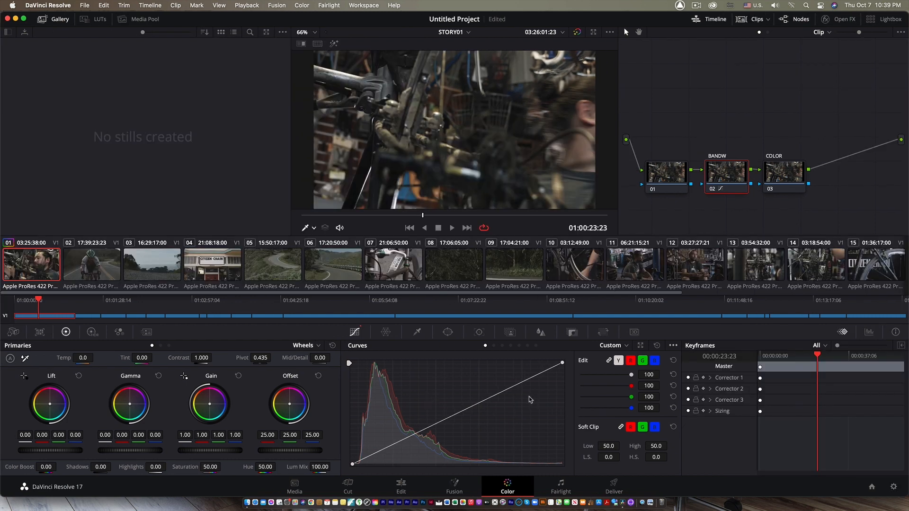
{"action": "mouse_move", "coordinate": [512, 388]}
{"action": "left_mouse_down"}
{"action": "mouse_move", "coordinate": [508, 381]}
{"action": "mouse_move", "coordinate": [508, 389]}
{"action": "left_mouse_up"}
{"action": "right_click", "coordinate": [508, 389]}
{"action": "left_click", "coordinate": [673, 347]}
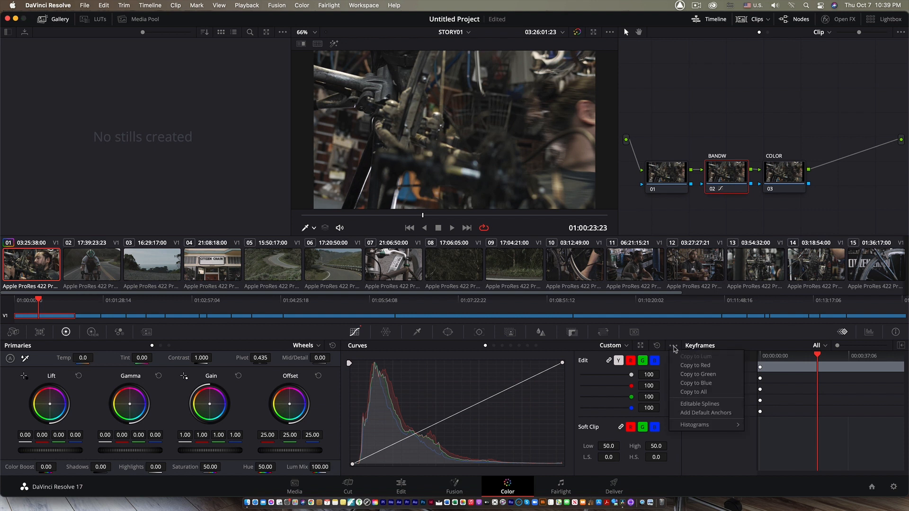
{"action": "left_click", "coordinate": [687, 413]}
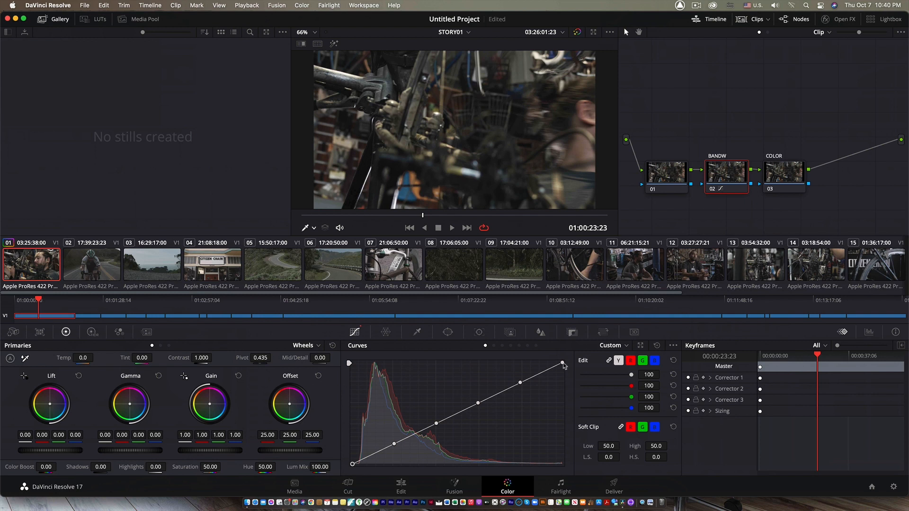
{"action": "mouse_move", "coordinate": [563, 364]}
{"action": "left_mouse_down"}
{"action": "mouse_move", "coordinate": [563, 386]}
{"action": "mouse_move", "coordinate": [563, 362]}
{"action": "left_mouse_up"}
{"action": "mouse_move", "coordinate": [353, 466]}
{"action": "left_mouse_down"}
{"action": "mouse_move", "coordinate": [371, 480]}
{"action": "mouse_move", "coordinate": [348, 470]}
{"action": "left_mouse_up"}
Show the scopes as a single small waveform placed over the empty gallery, and hide the clip thumbnails.
{"action": "right_click", "coordinate": [402, 138]}
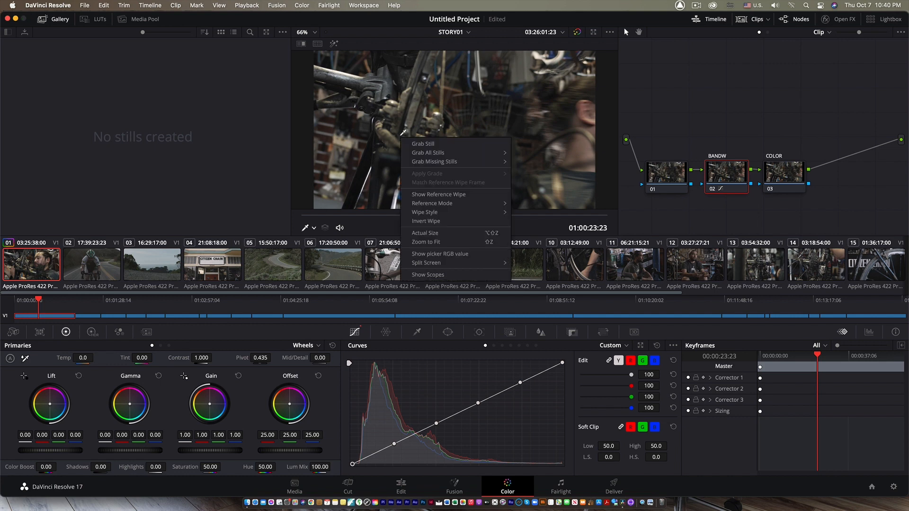
{"action": "left_click", "coordinate": [430, 275]}
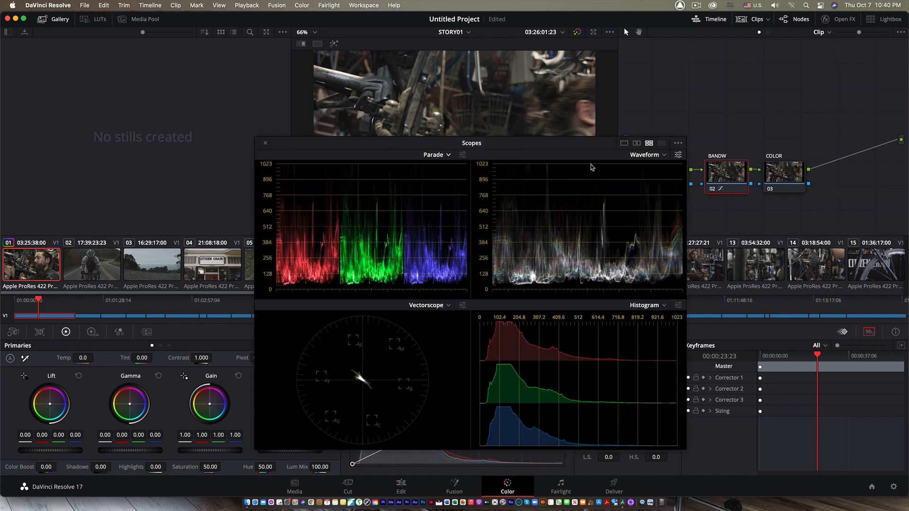
{"action": "left_click", "coordinate": [624, 143]}
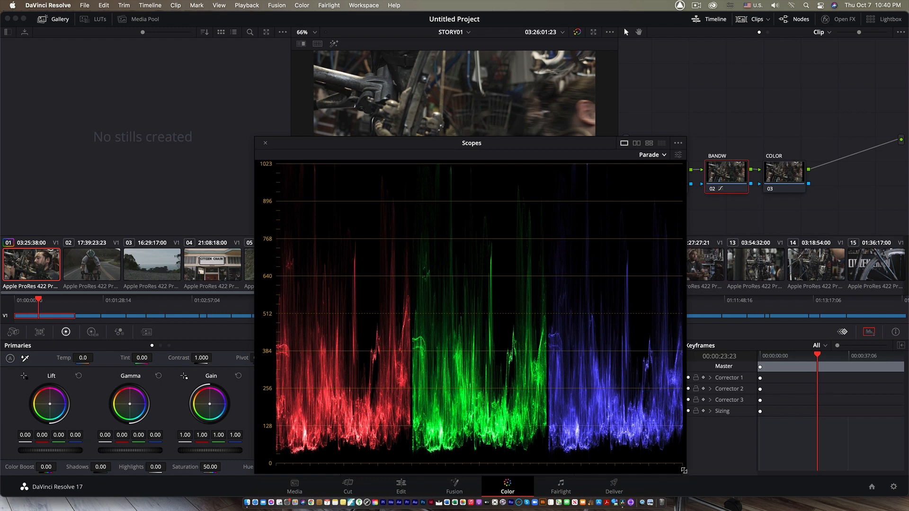
{"action": "left_click_drag", "start_coordinate": [684, 471], "coordinate": [477, 316]}
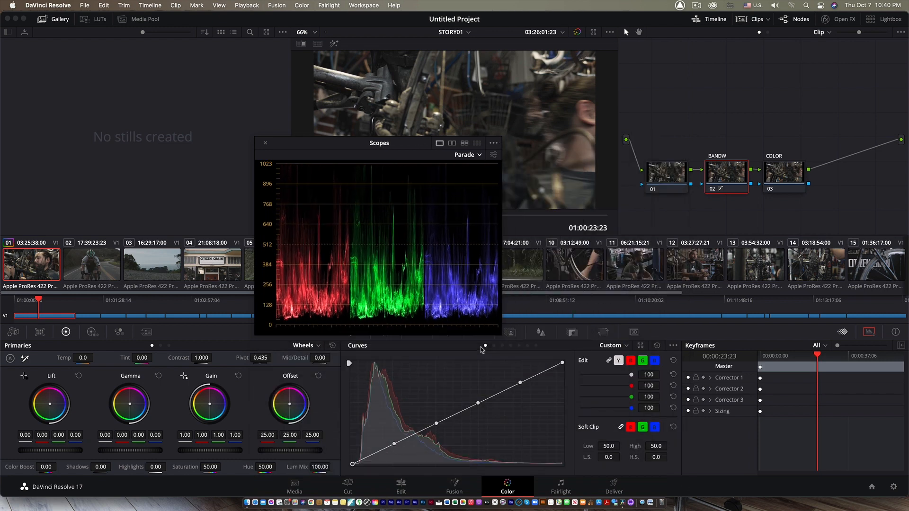
{"action": "left_click", "coordinate": [456, 155]}
{"action": "left_click", "coordinate": [455, 178]}
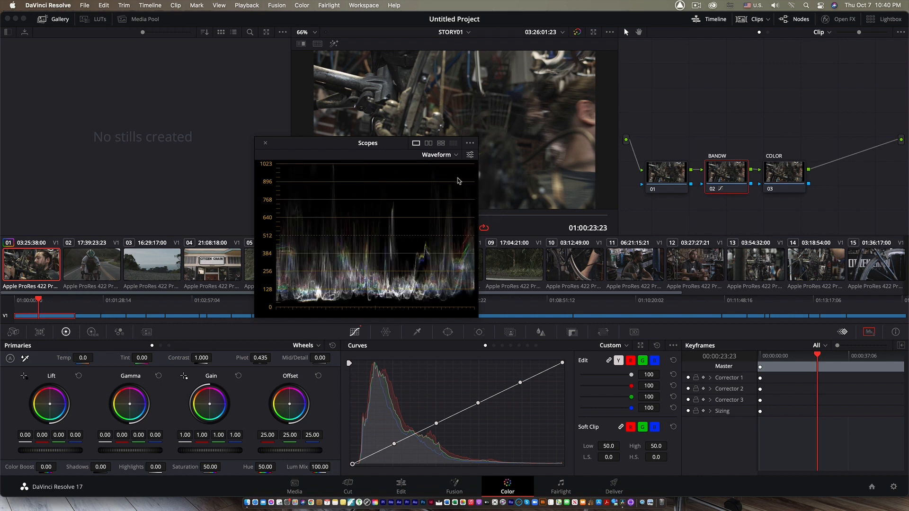
{"action": "left_click_drag", "start_coordinate": [309, 147], "coordinate": [173, 69]}
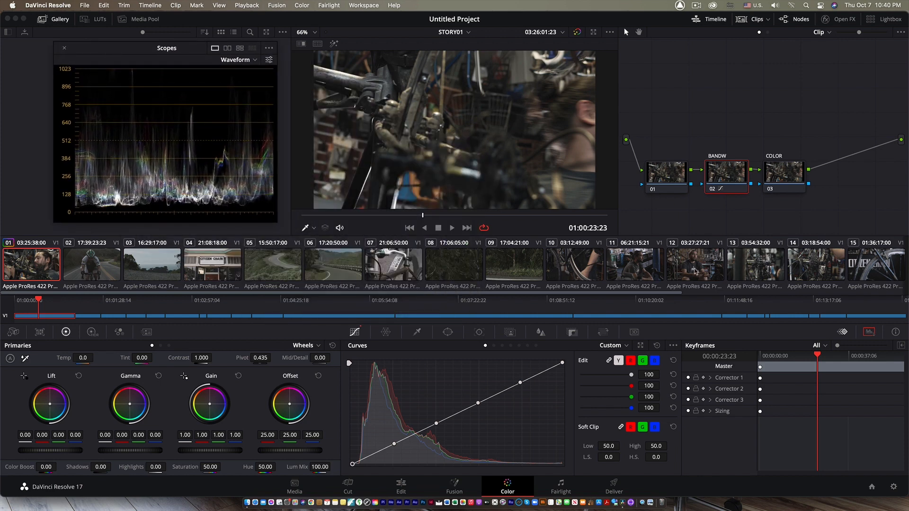
{"action": "left_click", "coordinate": [745, 21]}
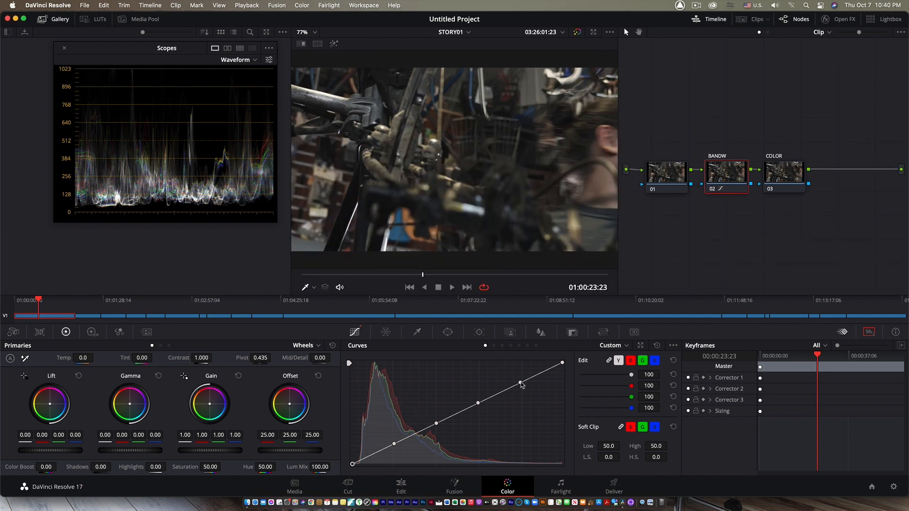
Try lowering the curve's highlight anchor and removing the two middle anchors, and reset the custom curve.
{"action": "mouse_move", "coordinate": [520, 382]}
{"action": "left_mouse_down"}
{"action": "mouse_move", "coordinate": [511, 372]}
{"action": "mouse_move", "coordinate": [527, 396]}
{"action": "mouse_move", "coordinate": [518, 378]}
{"action": "mouse_move", "coordinate": [526, 386]}
{"action": "left_mouse_up"}
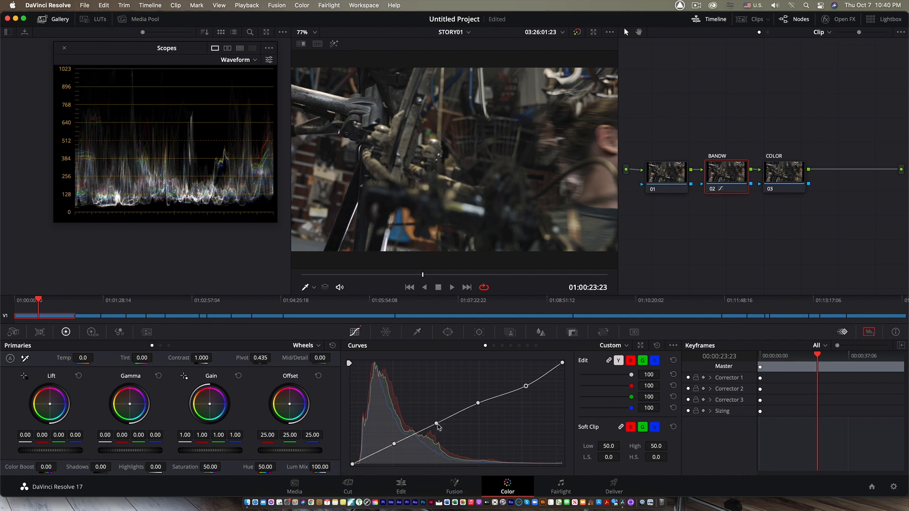
{"action": "mouse_move", "coordinate": [437, 425]}
{"action": "left_mouse_down"}
{"action": "mouse_move", "coordinate": [434, 408]}
{"action": "mouse_move", "coordinate": [439, 435]}
{"action": "mouse_move", "coordinate": [438, 424]}
{"action": "left_mouse_up"}
{"action": "right_click", "coordinate": [438, 423]}
{"action": "right_click", "coordinate": [478, 404]}
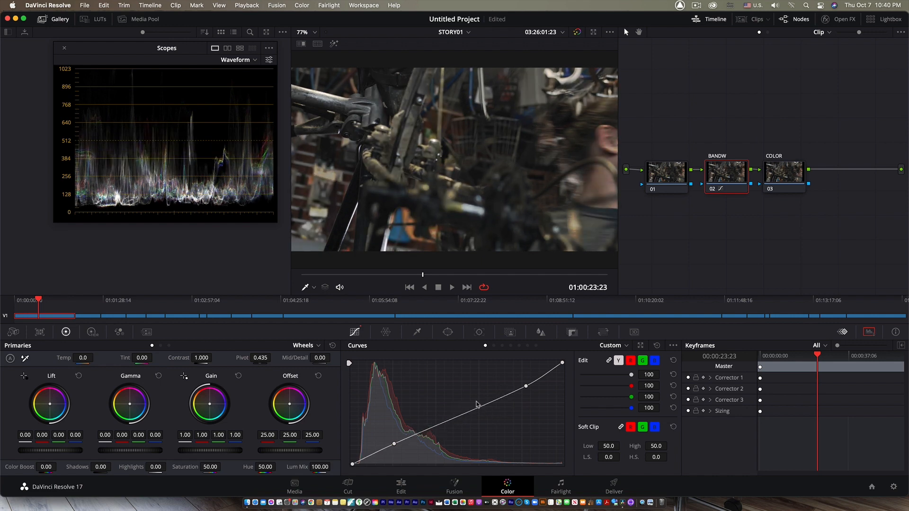
{"action": "left_click", "coordinate": [657, 346]}
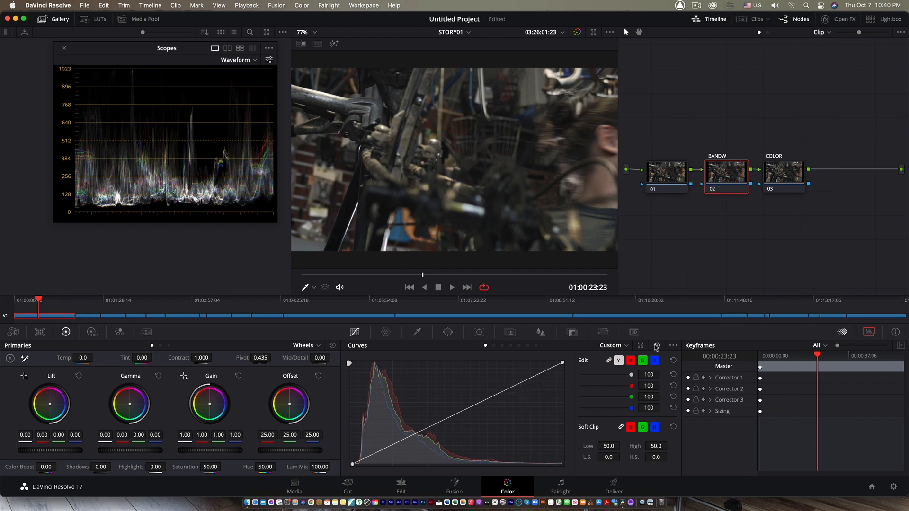
Shape an S-curve on the BANDW node by raising a highlight control point and slightly lowering a shadow control point.
{"action": "left_click_drag", "start_coordinate": [562, 366], "coordinate": [584, 364]}
{"action": "left_click_drag", "start_coordinate": [517, 388], "coordinate": [488, 380]}
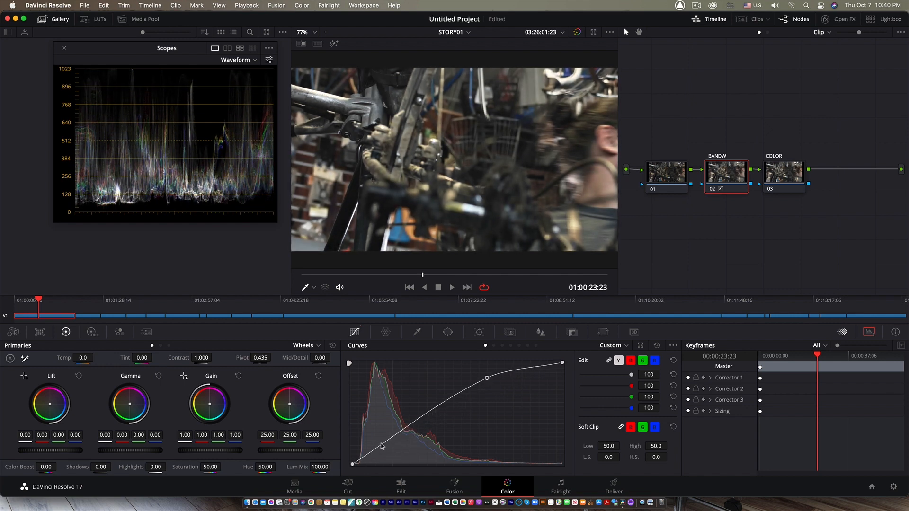
{"action": "left_click_drag", "start_coordinate": [382, 445], "coordinate": [387, 446]}
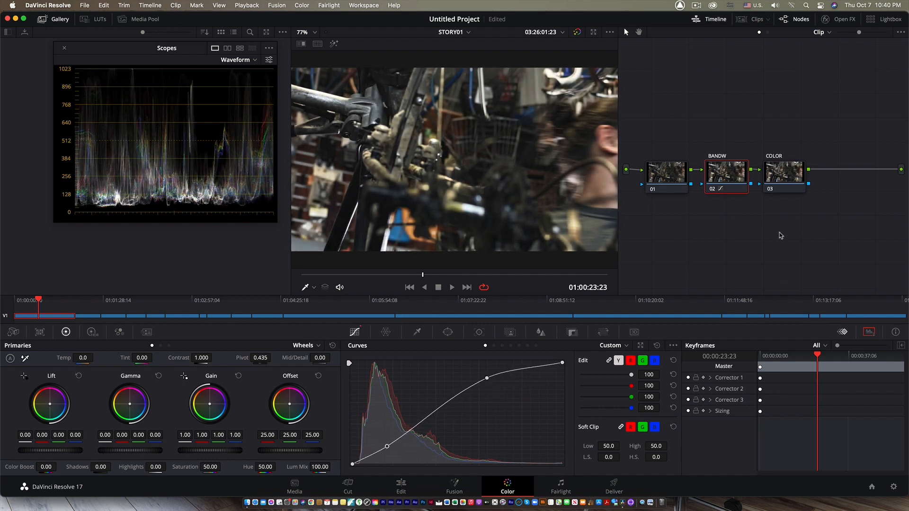
Compare the picture with the BANDW node's grade disabled and enabled, leaving the node enabled.
{"action": "left_click", "coordinate": [713, 189]}
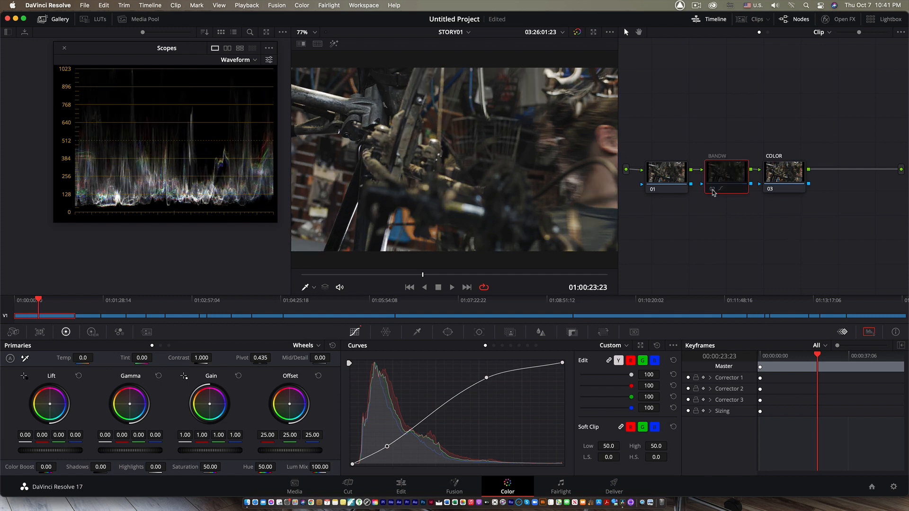
{"action": "left_click", "coordinate": [714, 190]}
{"action": "left_click", "coordinate": [713, 190]}
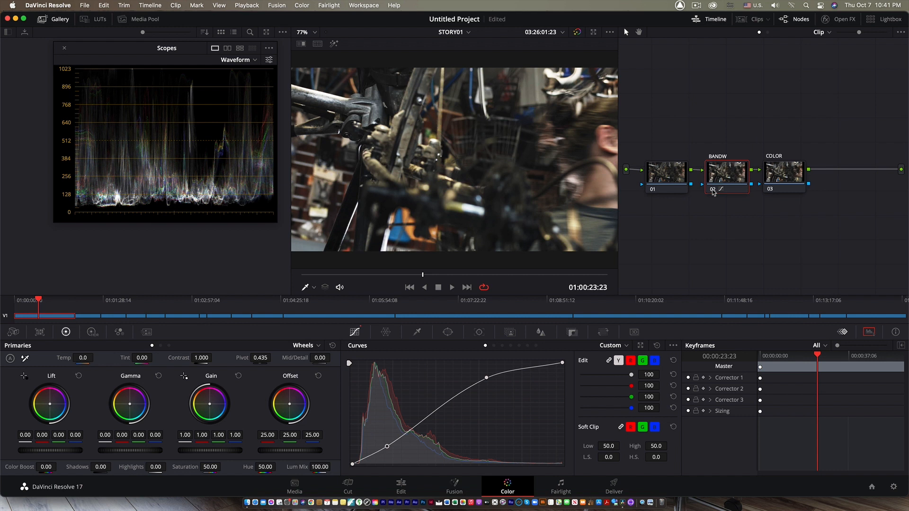
On the COLOR node, try raising the red custom curve and lowering the blue curve to give the image a warm orange cast.
{"action": "left_click", "coordinate": [781, 184]}
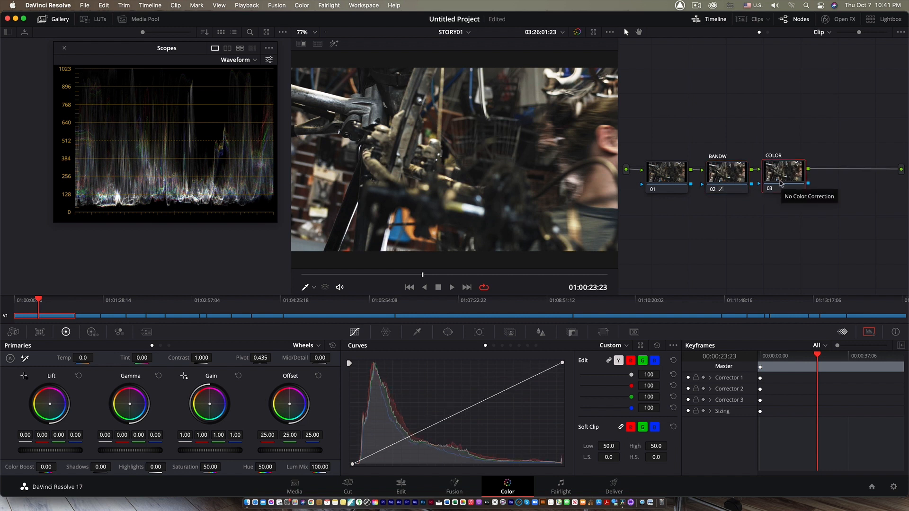
{"action": "left_click", "coordinate": [631, 362]}
{"action": "left_click_drag", "start_coordinate": [467, 410], "coordinate": [453, 393]}
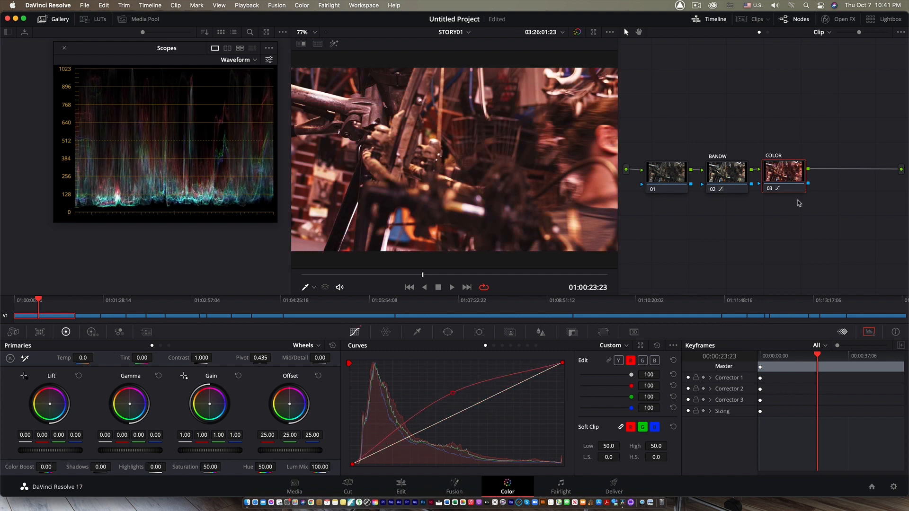
{"action": "left_click", "coordinate": [655, 361]}
{"action": "left_click_drag", "start_coordinate": [471, 411], "coordinate": [483, 429]}
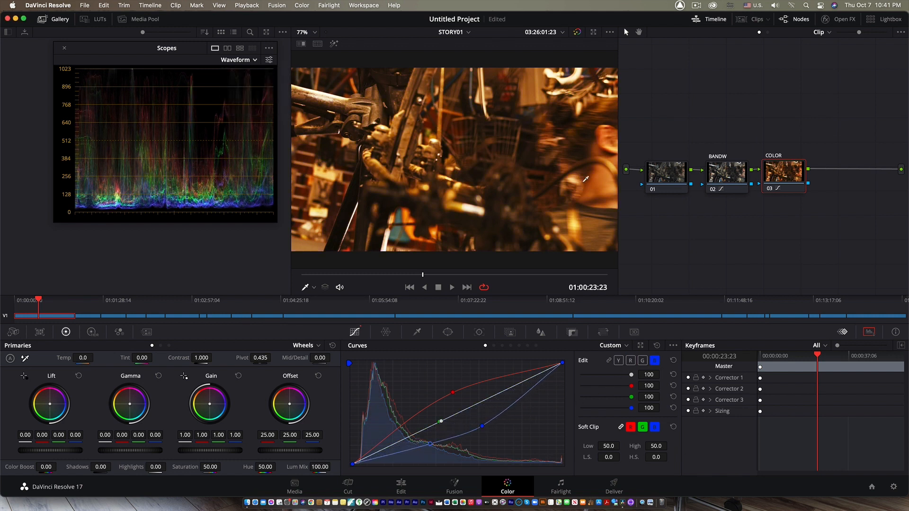
Change the scope from waveform to vectorscope, and raise its trace and graticule brightness.
{"action": "left_click", "coordinate": [255, 60]}
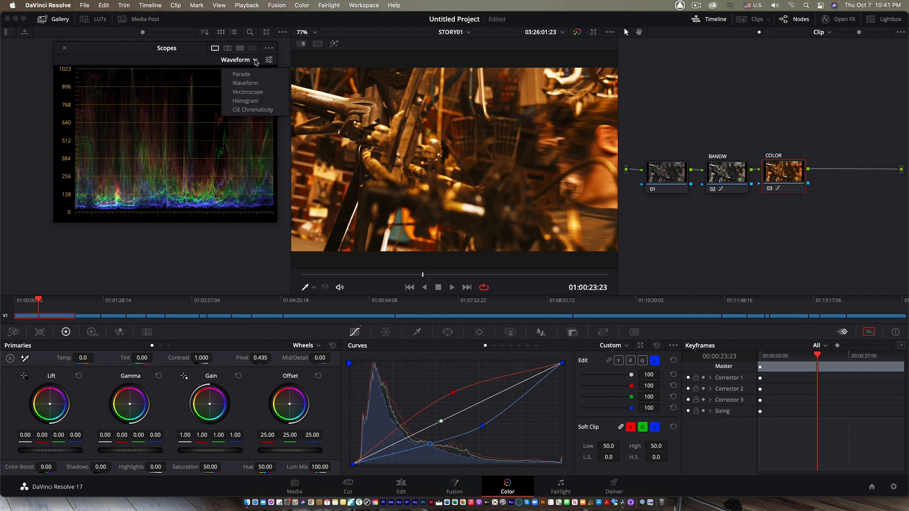
{"action": "left_click", "coordinate": [252, 93]}
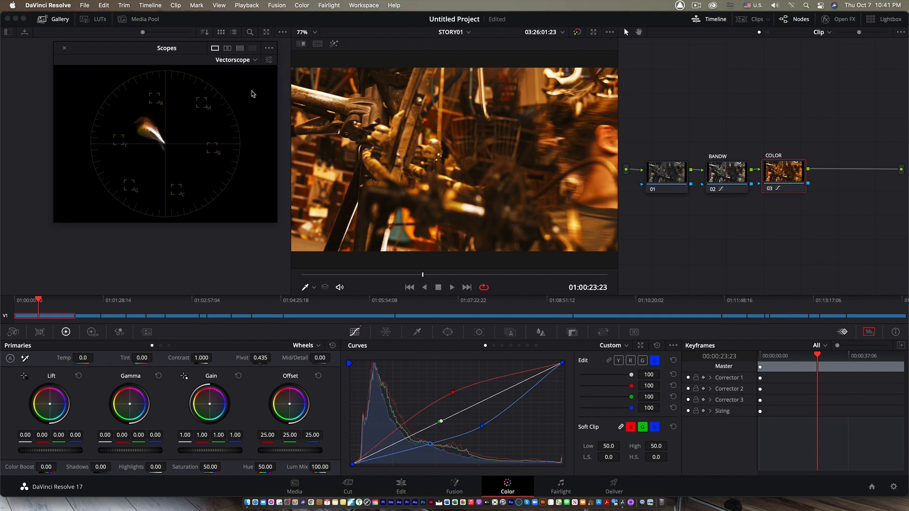
{"action": "left_click", "coordinate": [268, 60]}
{"action": "left_click_drag", "start_coordinate": [221, 85], "coordinate": [252, 85]}
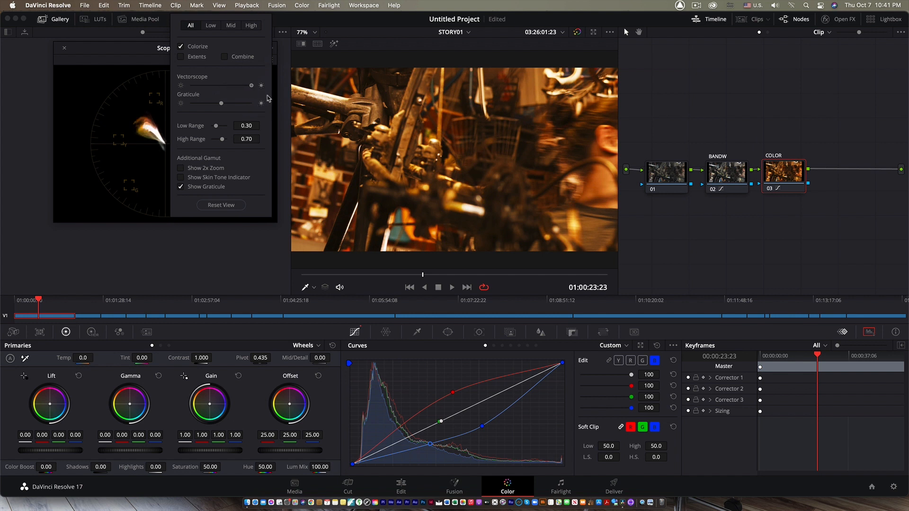
{"action": "left_click", "coordinate": [182, 247]}
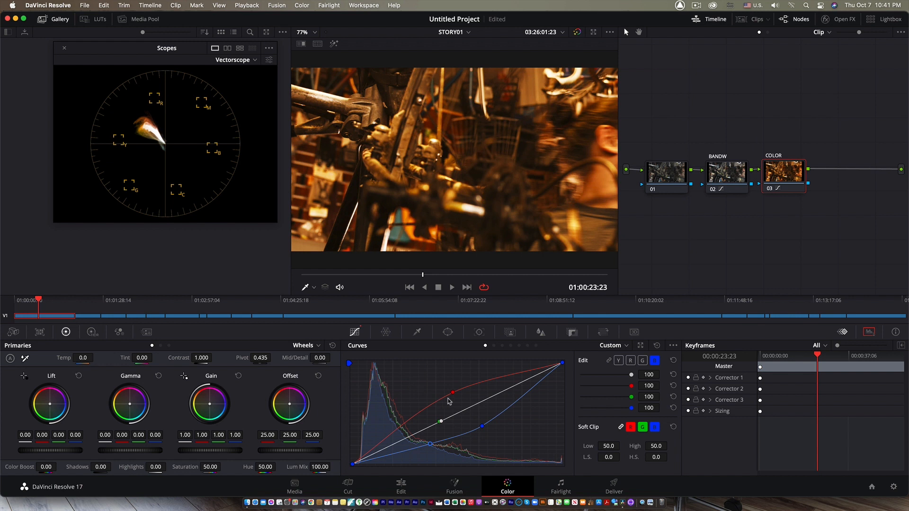
Try lowering the red curve and raising the blue curve's upper point, then reset the COLOR node's grade and relink the curve channels.
{"action": "mouse_move", "coordinate": [453, 393]}
{"action": "left_mouse_down"}
{"action": "mouse_move", "coordinate": [471, 417]}
{"action": "mouse_move", "coordinate": [457, 403]}
{"action": "left_mouse_up"}
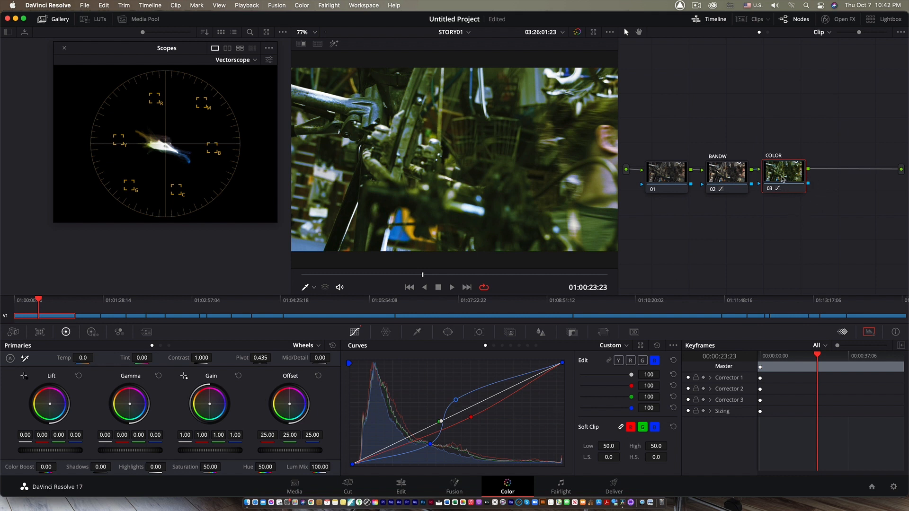
{"action": "right_click", "coordinate": [780, 175]}
{"action": "left_click", "coordinate": [805, 197]}
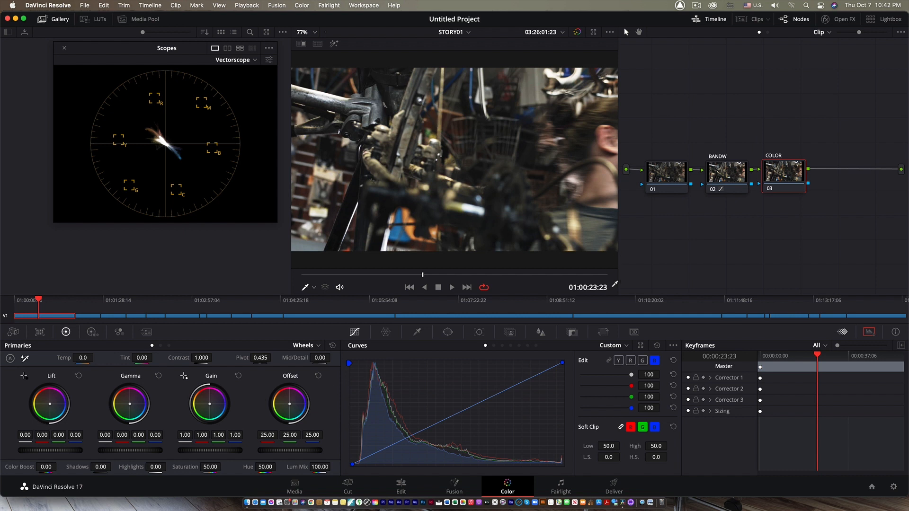
{"action": "left_click", "coordinate": [618, 361]}
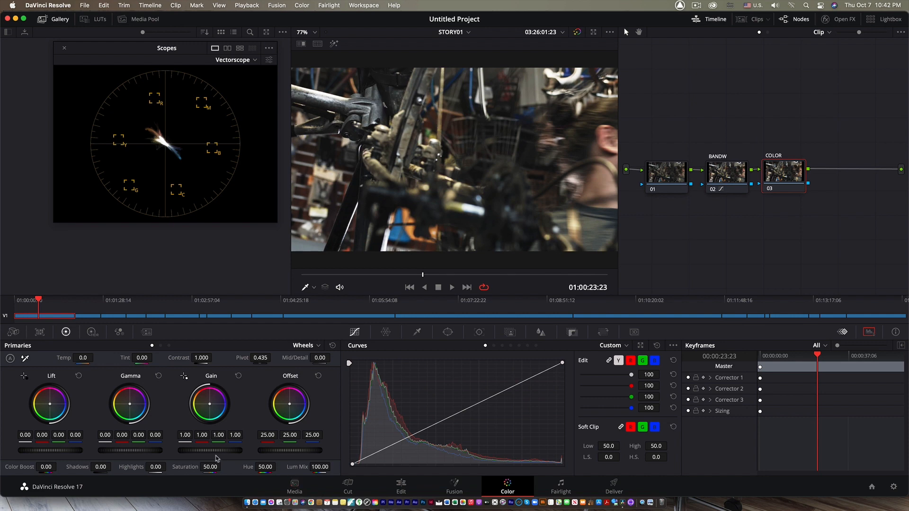
Set the COLOR node's overall wheel levels to 0.77 gain, 0.09 gamma and -0.02 lift.
{"action": "mouse_move", "coordinate": [210, 451]}
{"action": "left_mouse_down"}
{"action": "mouse_move", "coordinate": [232, 451]}
{"action": "mouse_move", "coordinate": [200, 450]}
{"action": "mouse_move", "coordinate": [239, 450]}
{"action": "mouse_move", "coordinate": [202, 450]}
{"action": "left_mouse_up"}
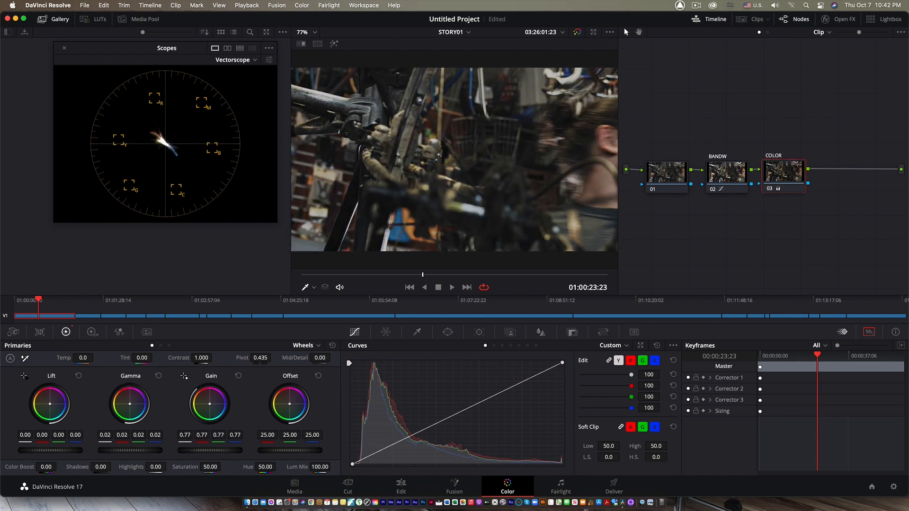
{"action": "mouse_move", "coordinate": [130, 450]}
{"action": "left_mouse_down"}
{"action": "mouse_move", "coordinate": [147, 451]}
{"action": "mouse_move", "coordinate": [121, 450]}
{"action": "mouse_move", "coordinate": [137, 451]}
{"action": "left_mouse_up"}
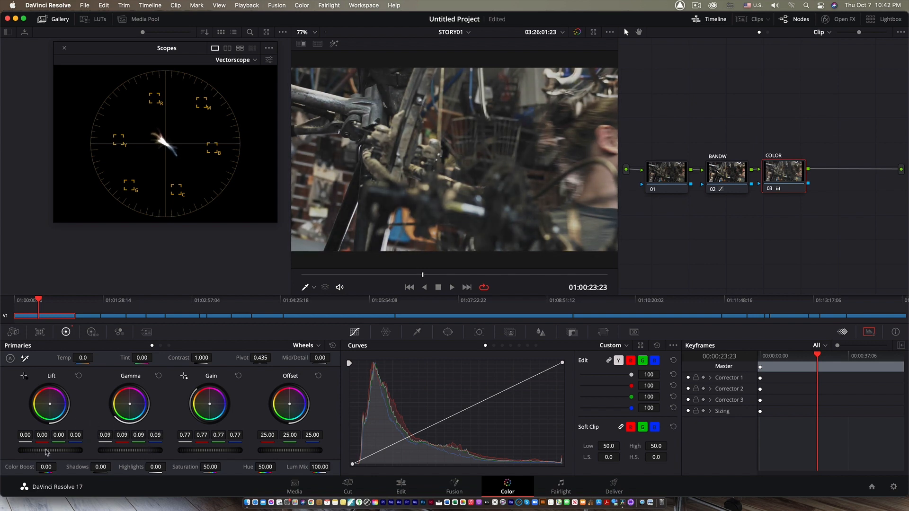
{"action": "mouse_move", "coordinate": [50, 451]}
{"action": "left_mouse_down"}
{"action": "mouse_move", "coordinate": [59, 450]}
{"action": "mouse_move", "coordinate": [45, 450]}
{"action": "left_mouse_up"}
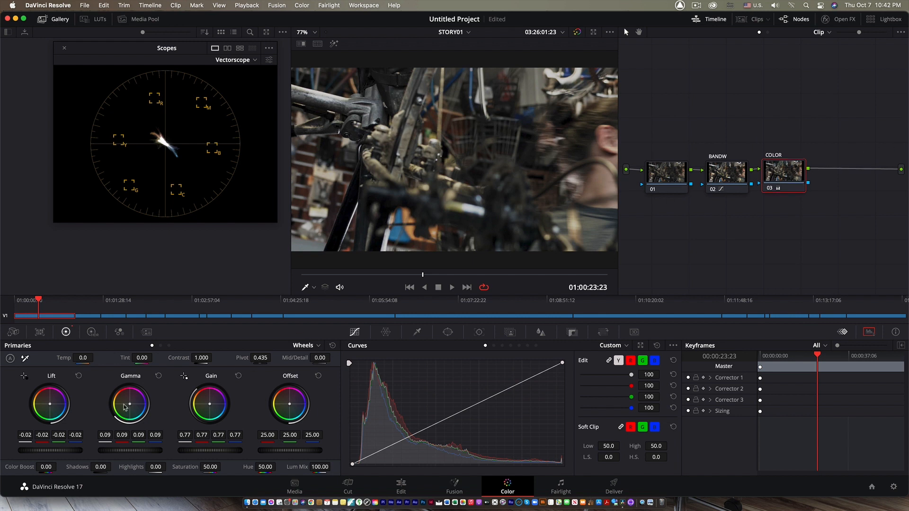
Shift the COLOR node's gamma slightly towards green and its gain towards cyan, and open the node's options.
{"action": "mouse_move", "coordinate": [130, 404]}
{"action": "left_mouse_down"}
{"action": "mouse_move", "coordinate": [124, 396]}
{"action": "mouse_move", "coordinate": [135, 411]}
{"action": "mouse_move", "coordinate": [130, 404]}
{"action": "left_mouse_up"}
{"action": "left_click_drag", "start_coordinate": [209, 403], "coordinate": [211, 408]}
{"action": "right_click", "coordinate": [791, 179]}
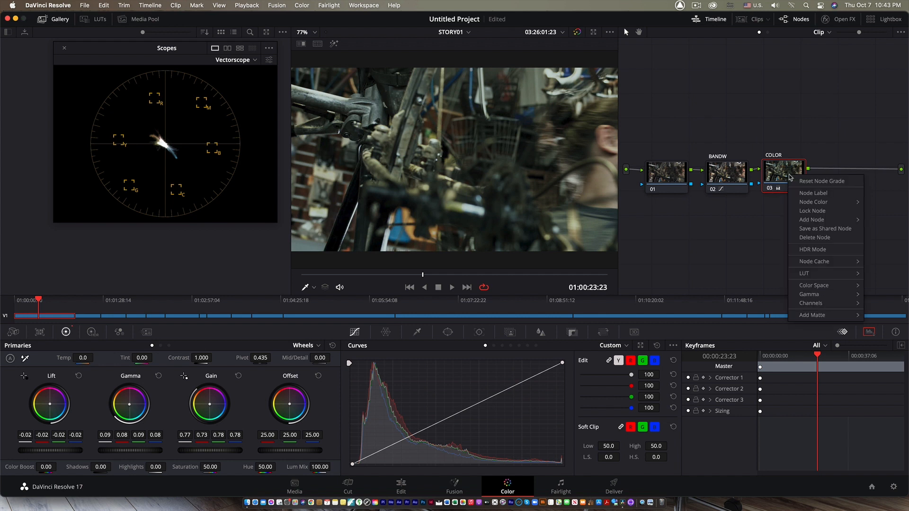
Reset the COLOR node's grade, shift that node slightly away from BANDW, and switch the scope from Vectorscope to Waveform.
{"action": "left_click", "coordinate": [854, 187]}
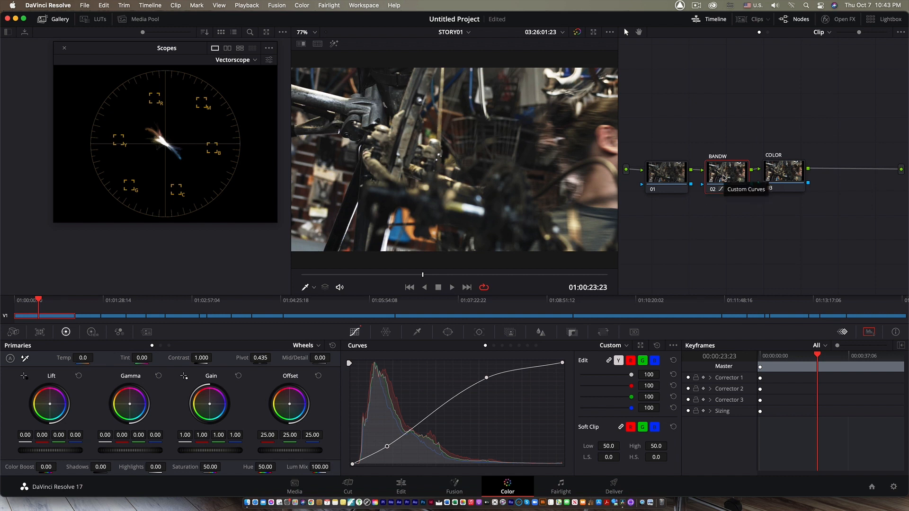
{"action": "left_click_drag", "start_coordinate": [784, 173], "coordinate": [793, 173]}
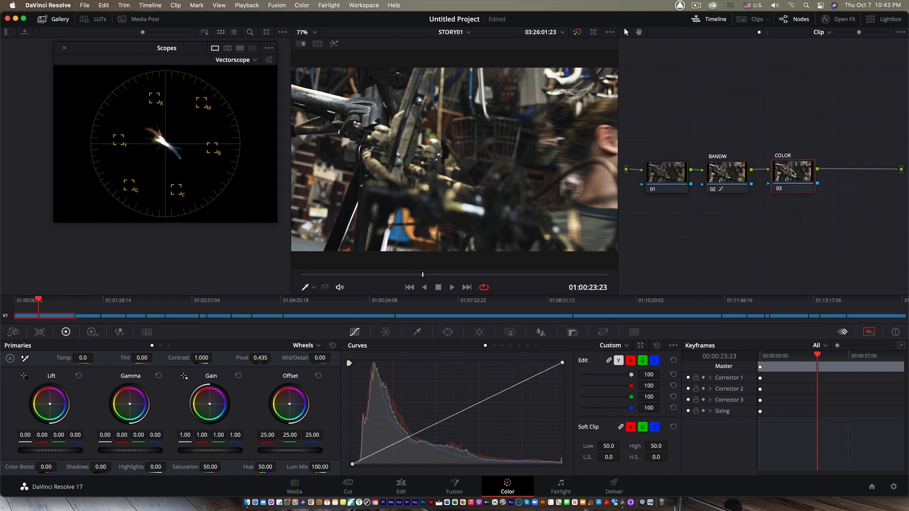
{"action": "left_click", "coordinate": [234, 60]}
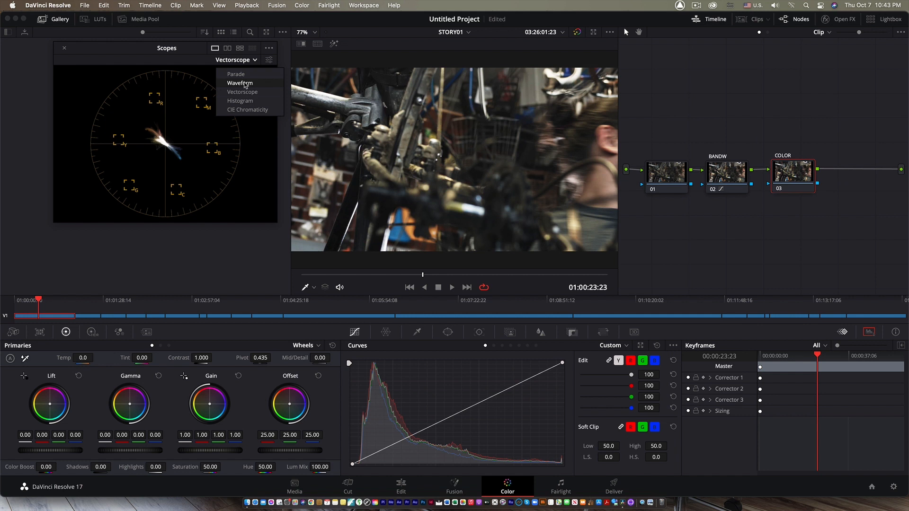
{"action": "left_click", "coordinate": [245, 84]}
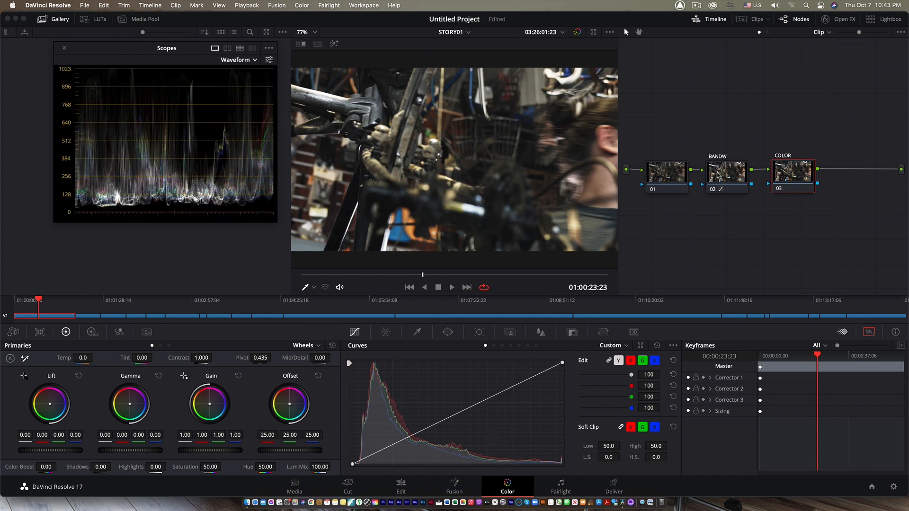
Add a midtone point to the BANDW node's custom curve and raise it slightly.
{"action": "left_click", "coordinate": [719, 175]}
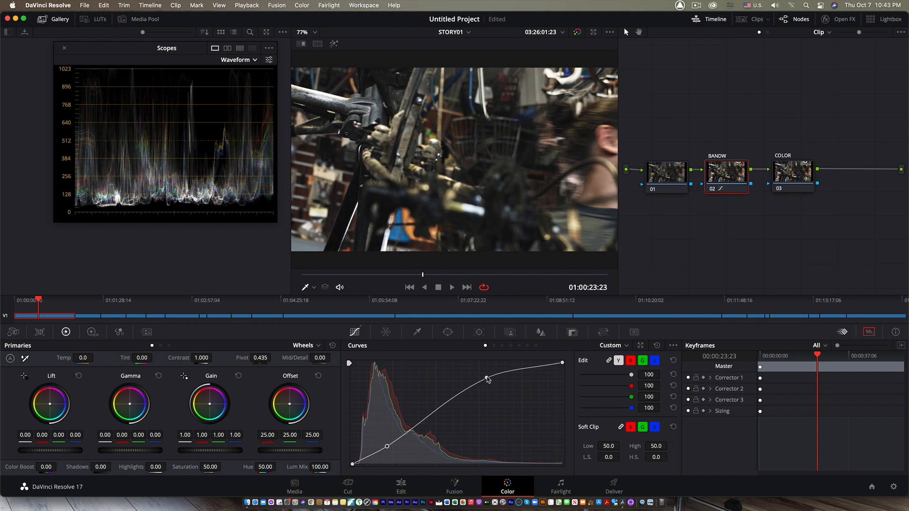
{"action": "left_click", "coordinate": [431, 412]}
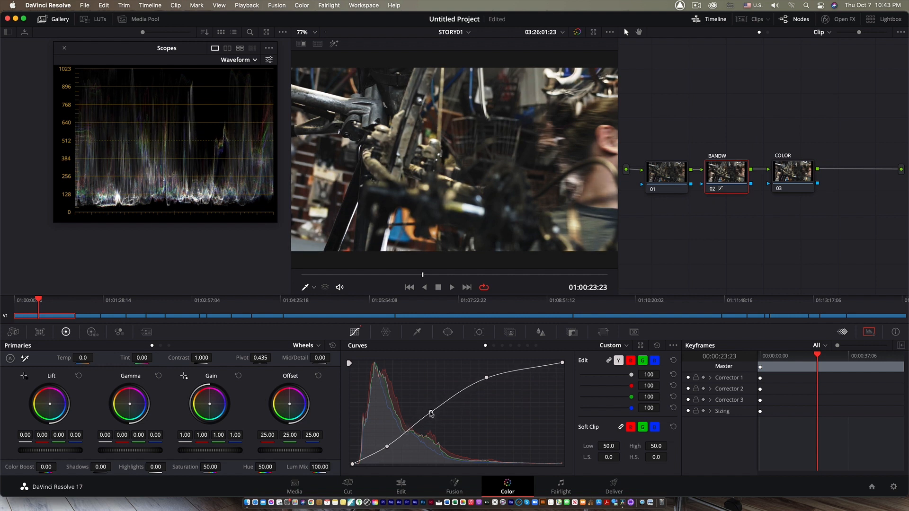
{"action": "left_click_drag", "start_coordinate": [431, 413], "coordinate": [429, 410]}
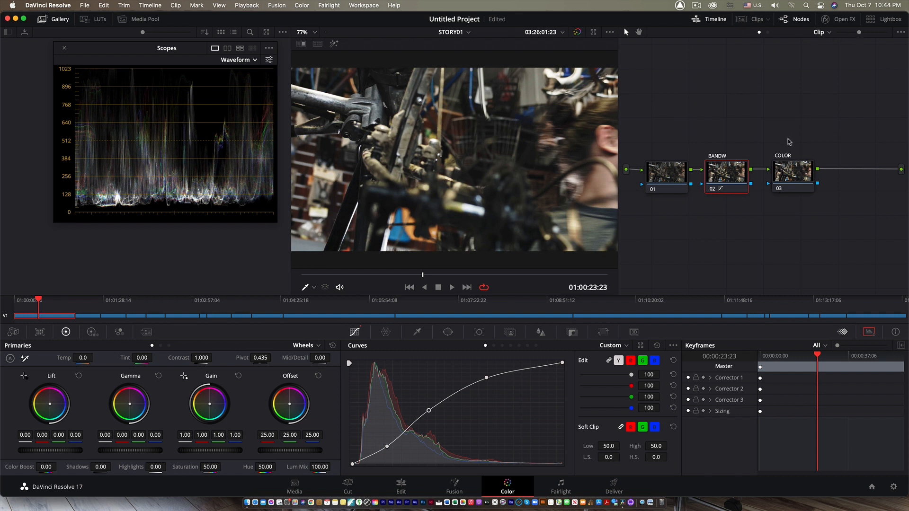
Show the clip thumbnails, move the Scopes window off the gallery, and grab a still of the current frame.
{"action": "left_click", "coordinate": [751, 22]}
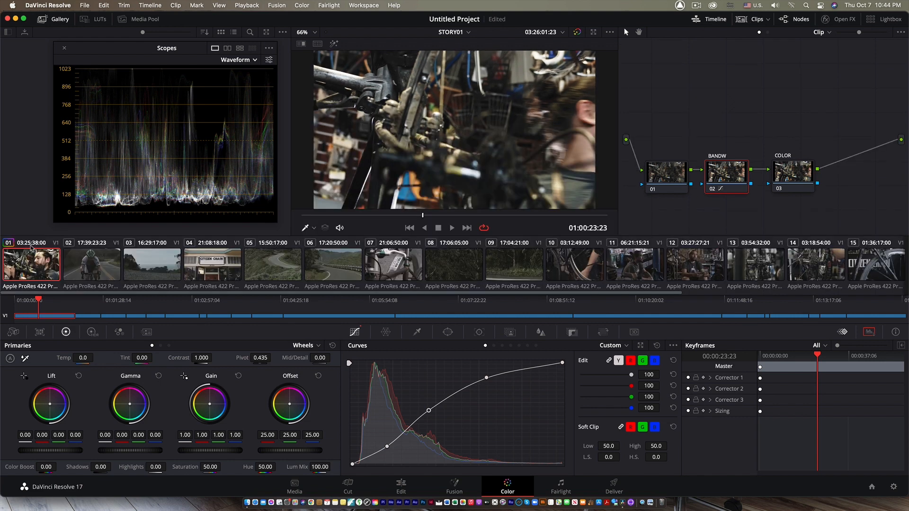
{"action": "left_click_drag", "start_coordinate": [95, 52], "coordinate": [130, 349]}
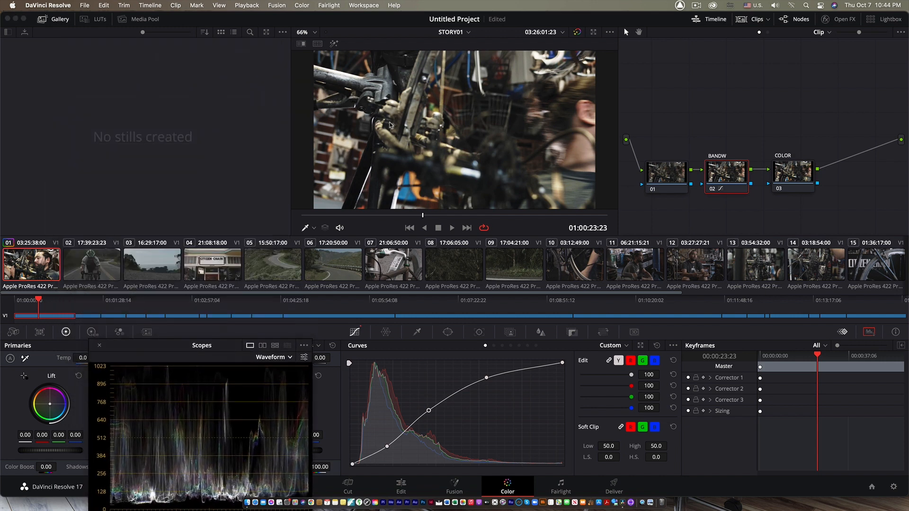
{"action": "right_click", "coordinate": [424, 84]}
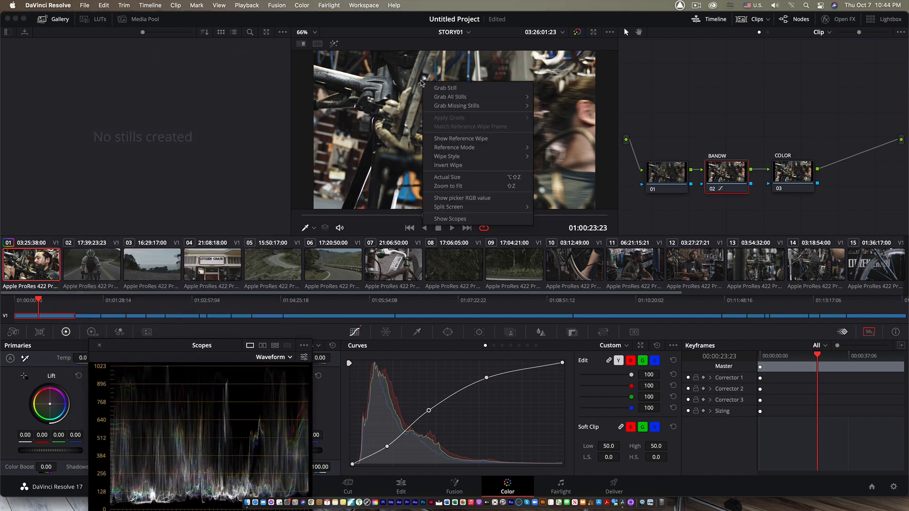
{"action": "left_click", "coordinate": [468, 88]}
{"action": "mouse_move", "coordinate": [43, 79]}
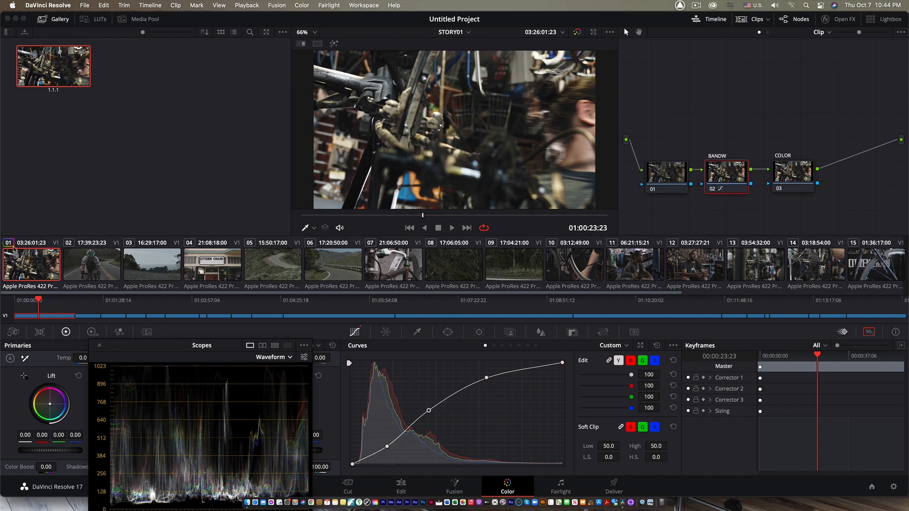
Create a new local grade version named Version 2 for clip 01, copying all marks.
{"action": "right_click", "coordinate": [28, 275]}
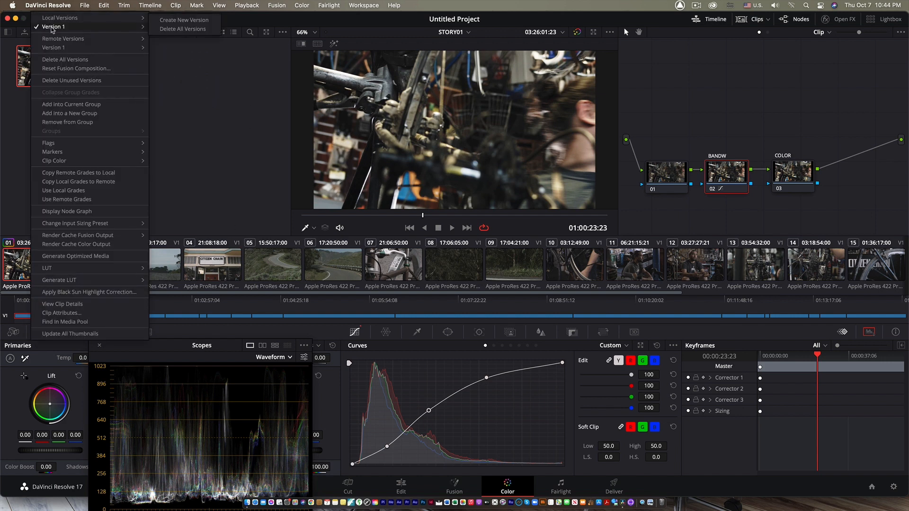
{"action": "mouse_move", "coordinate": [52, 30]}
{"action": "left_click", "coordinate": [164, 21]}
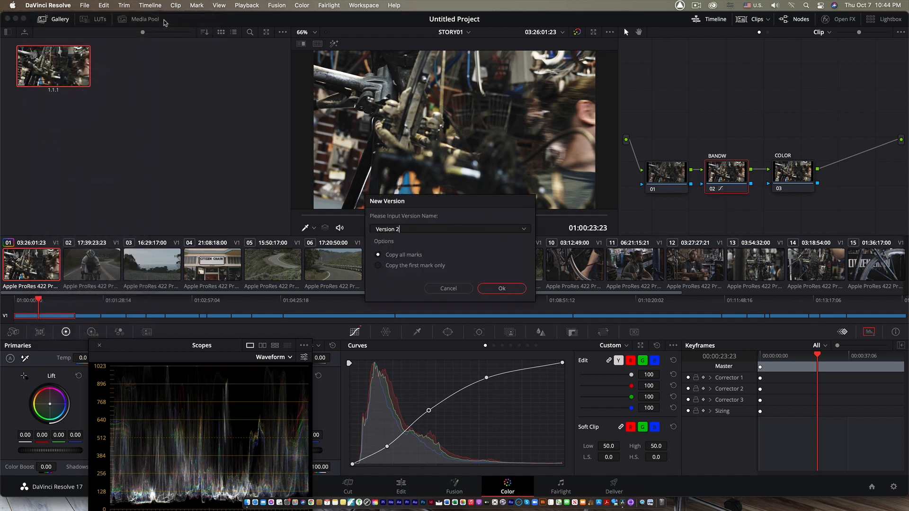
{"action": "left_click", "coordinate": [513, 290]}
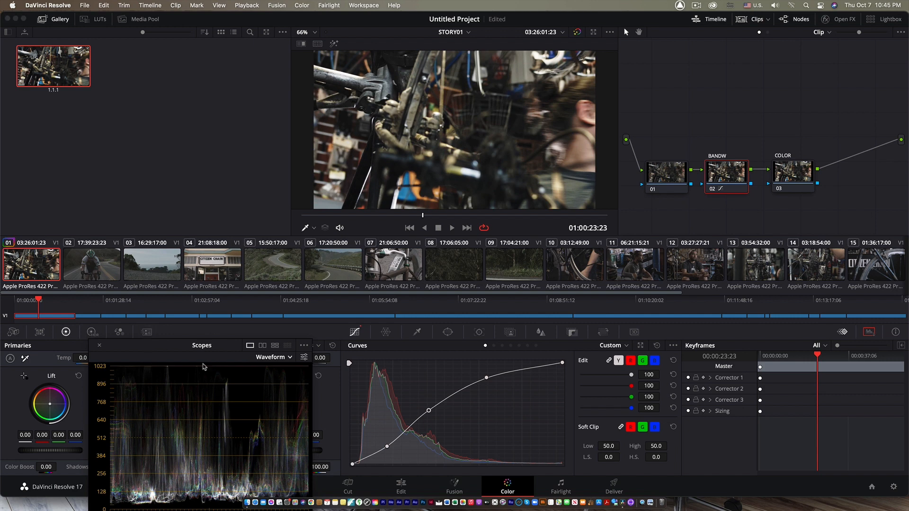
Move the Scopes window back over the gallery and reset the BANDW node's grade.
{"action": "left_click_drag", "start_coordinate": [180, 349], "coordinate": [139, 43]}
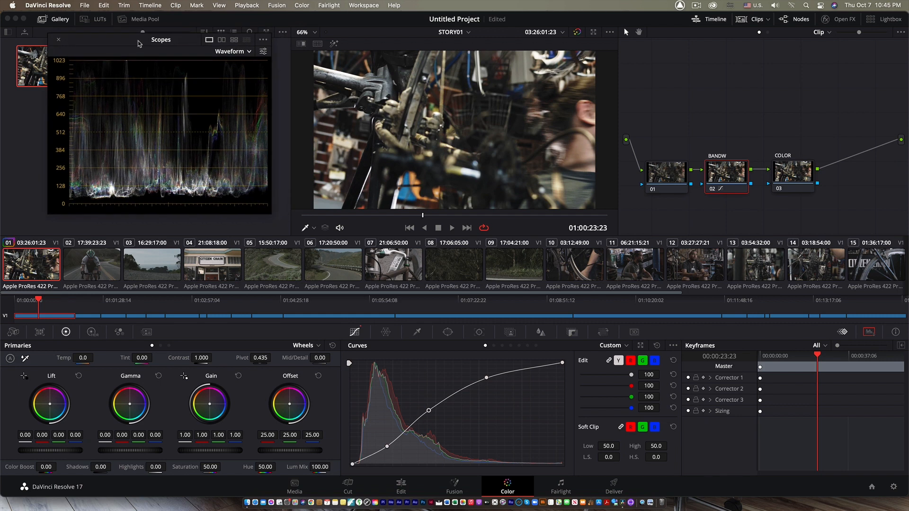
{"action": "right_click", "coordinate": [730, 184]}
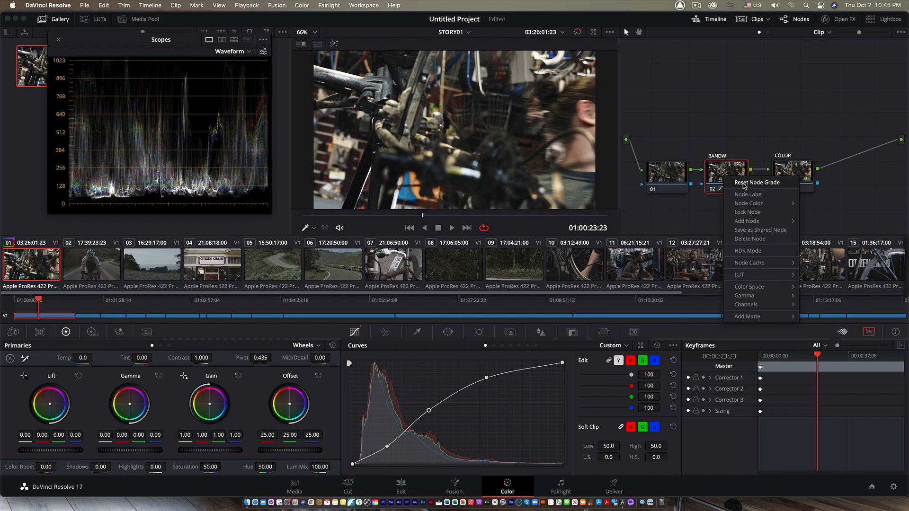
{"action": "left_click", "coordinate": [734, 183]}
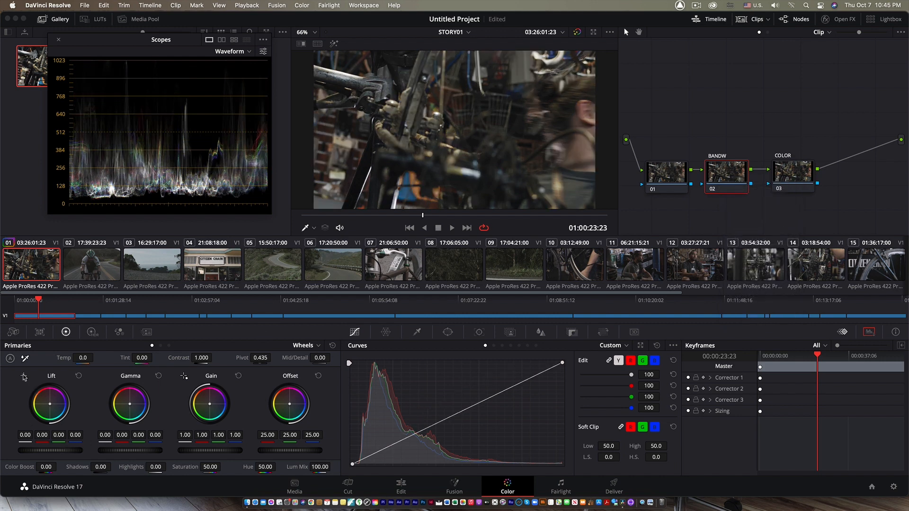
Try picking the black point from a dark area and the white point from a bright bike part, and reset the BANDW node.
{"action": "left_click", "coordinate": [22, 377]}
{"action": "left_click", "coordinate": [359, 186]}
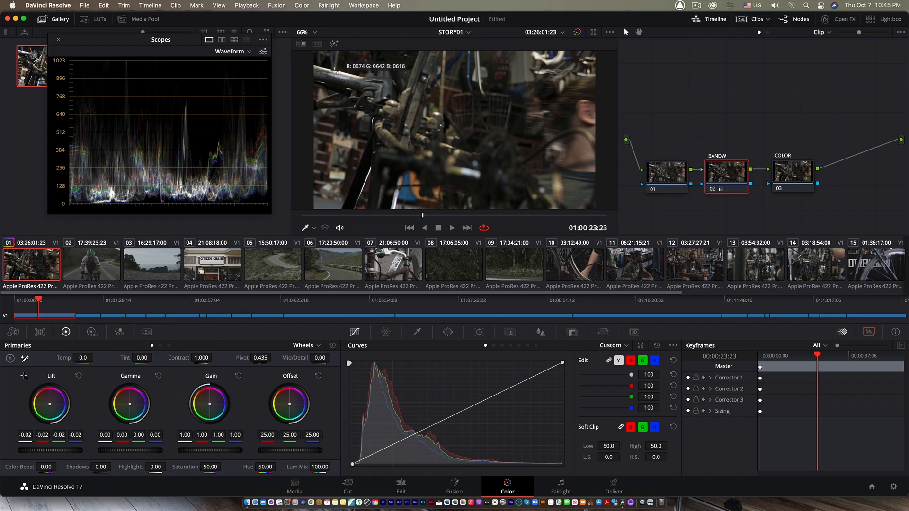
{"action": "left_click", "coordinate": [337, 73]}
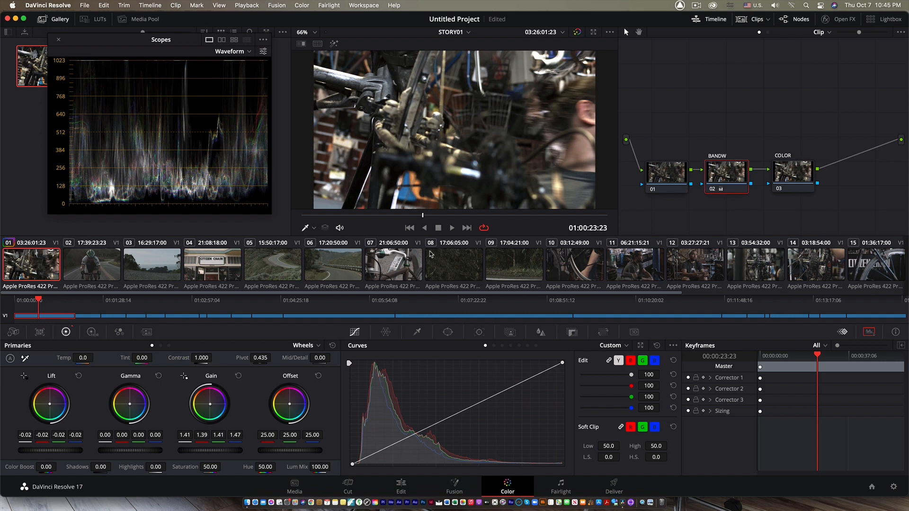
{"action": "right_click", "coordinate": [725, 182]}
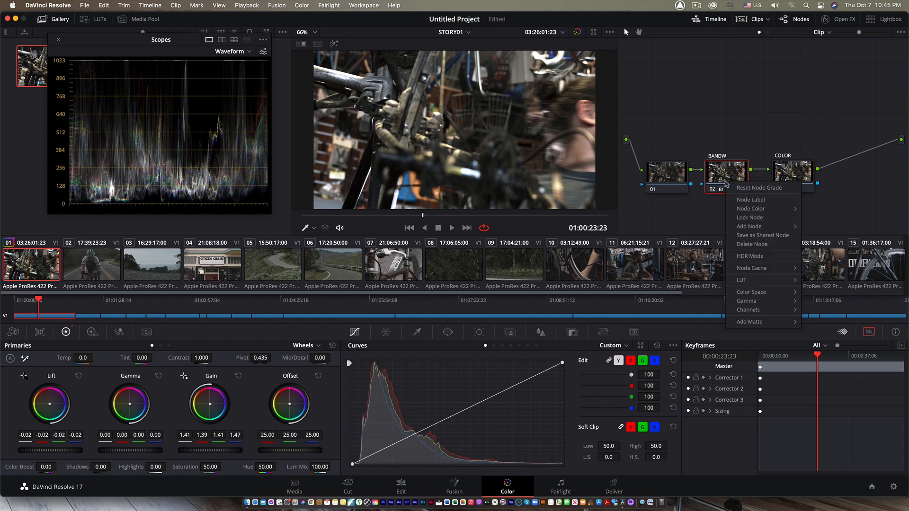
{"action": "left_click", "coordinate": [758, 189]}
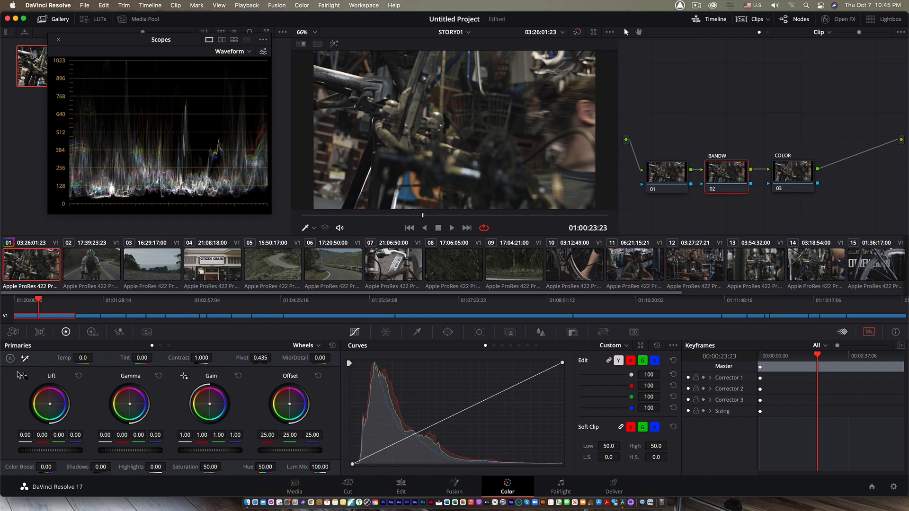
Try picking the black point from the orange patch below the bike instead of a shadow, and reset the BANDW node.
{"action": "left_click", "coordinate": [23, 376]}
{"action": "left_click", "coordinate": [414, 180]}
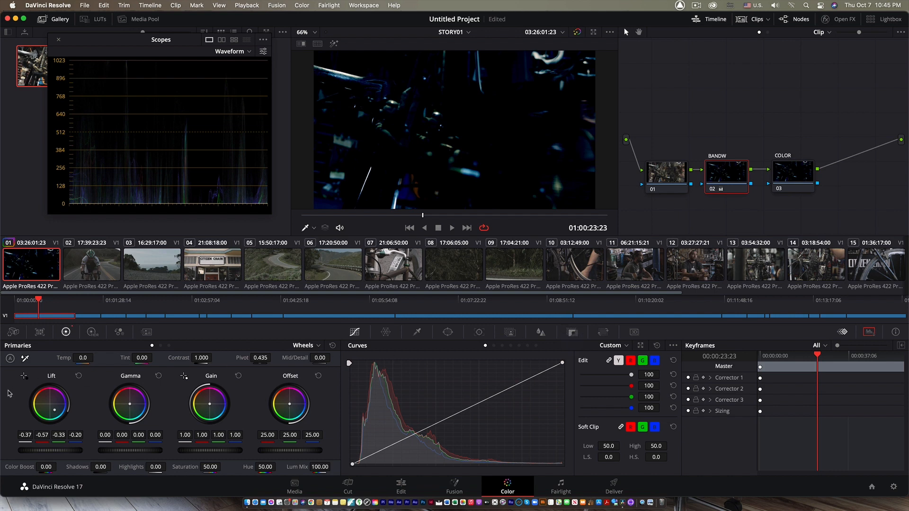
{"action": "right_click", "coordinate": [732, 180]}
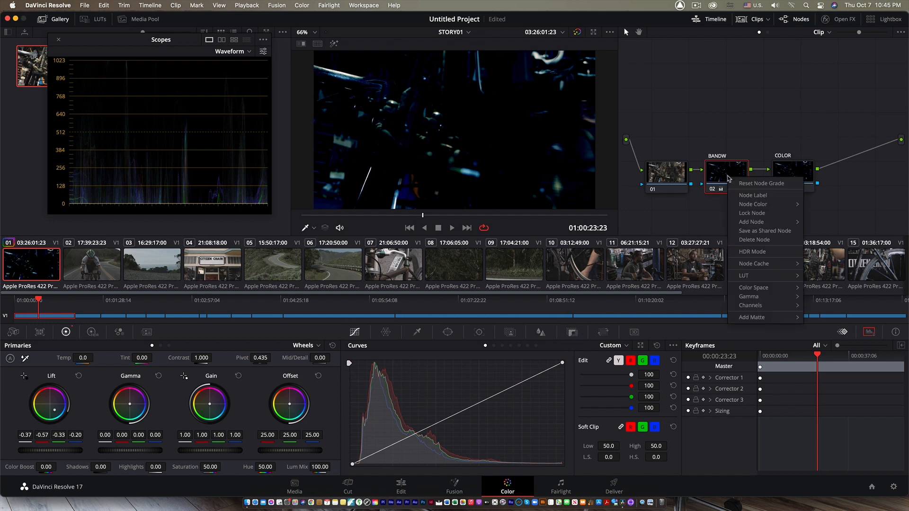
{"action": "left_click", "coordinate": [757, 183]}
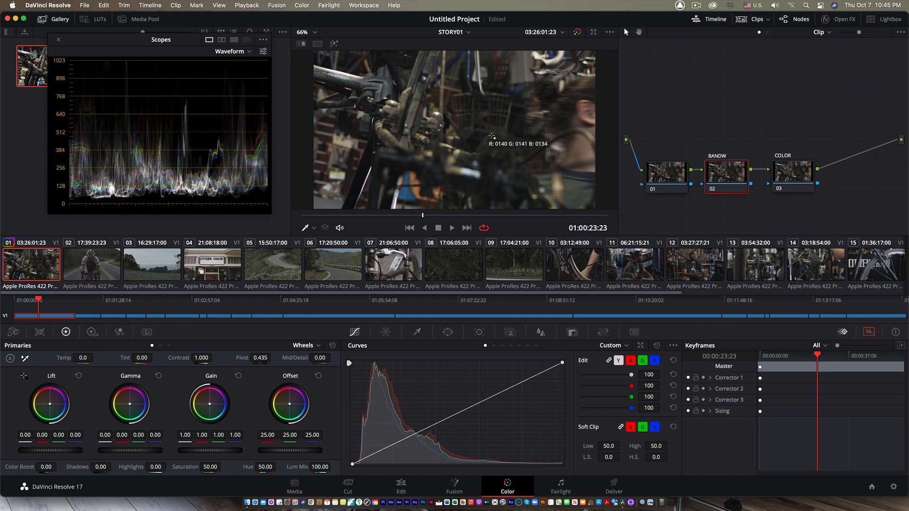
Try picking the white point from the orange patch and the black point from a dark area, and reset the BANDW node.
{"action": "left_click", "coordinate": [413, 180]}
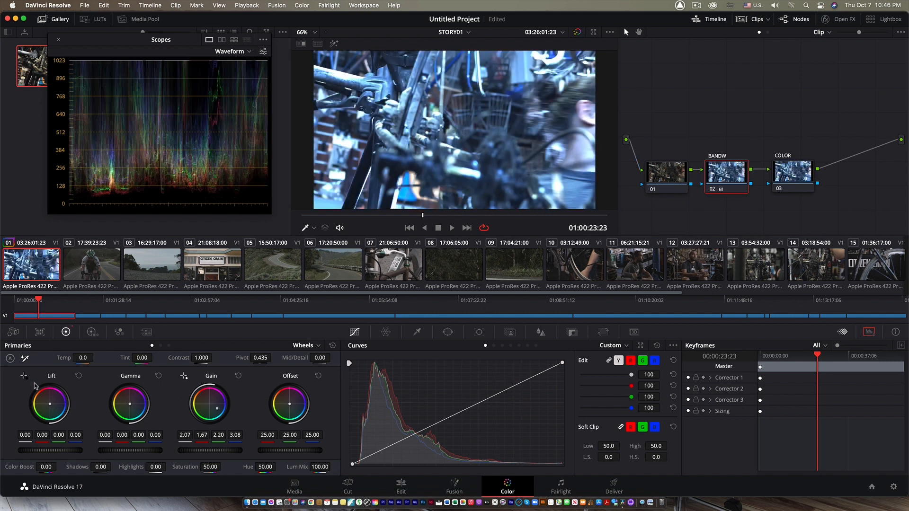
{"action": "left_click", "coordinate": [364, 175]}
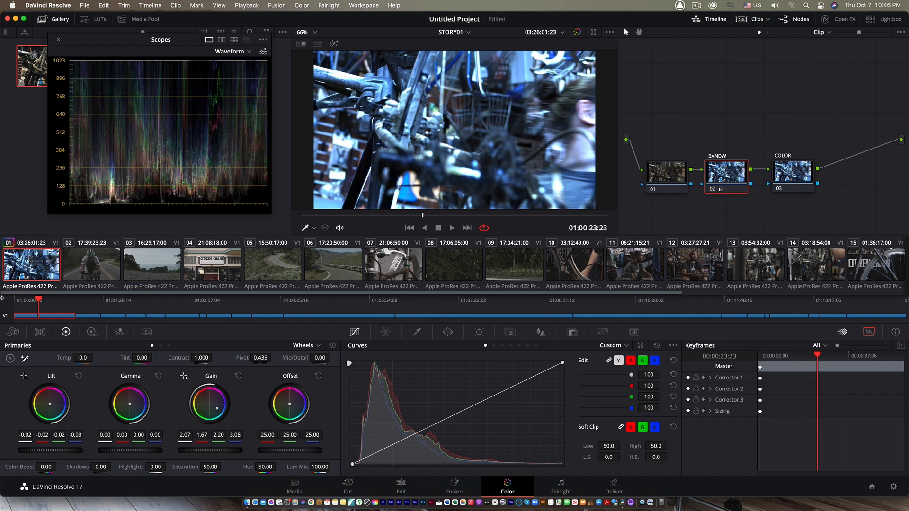
{"action": "right_click", "coordinate": [31, 264]}
{"action": "mouse_move", "coordinate": [83, 38]}
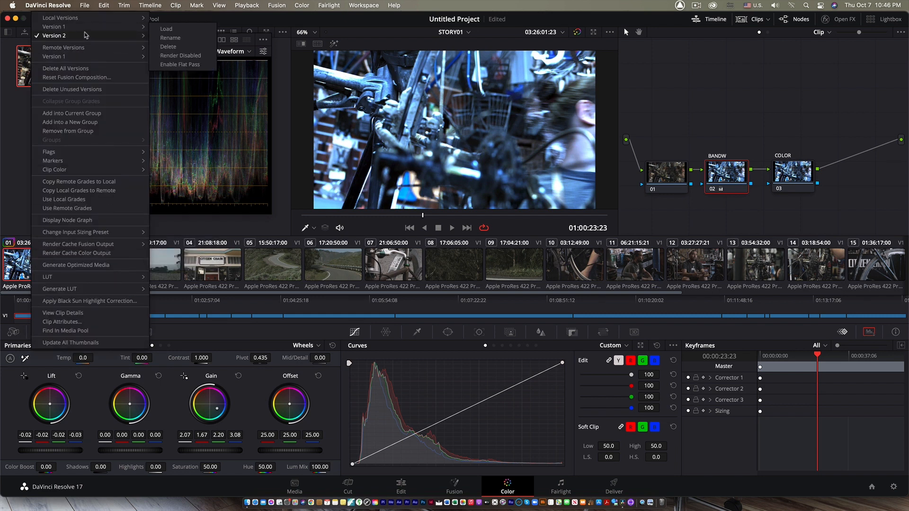
{"action": "mouse_move", "coordinate": [97, 18]}
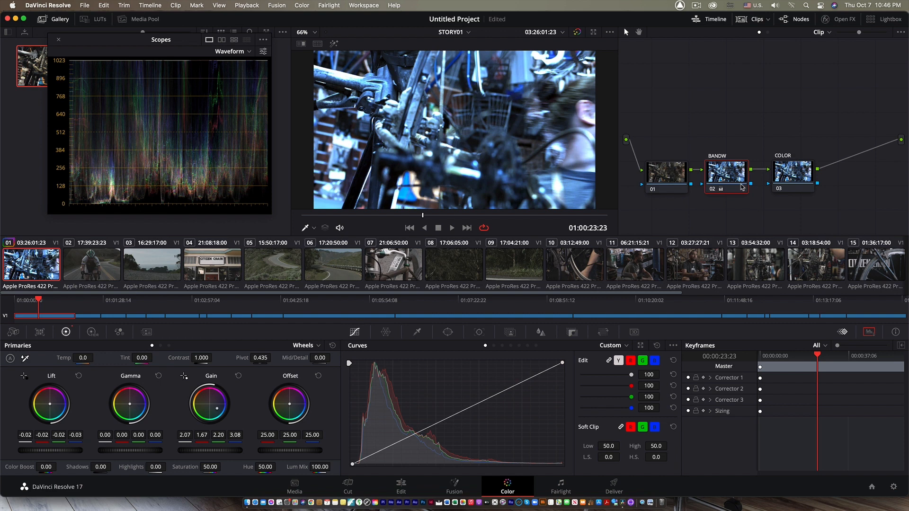
{"action": "right_click", "coordinate": [729, 176]}
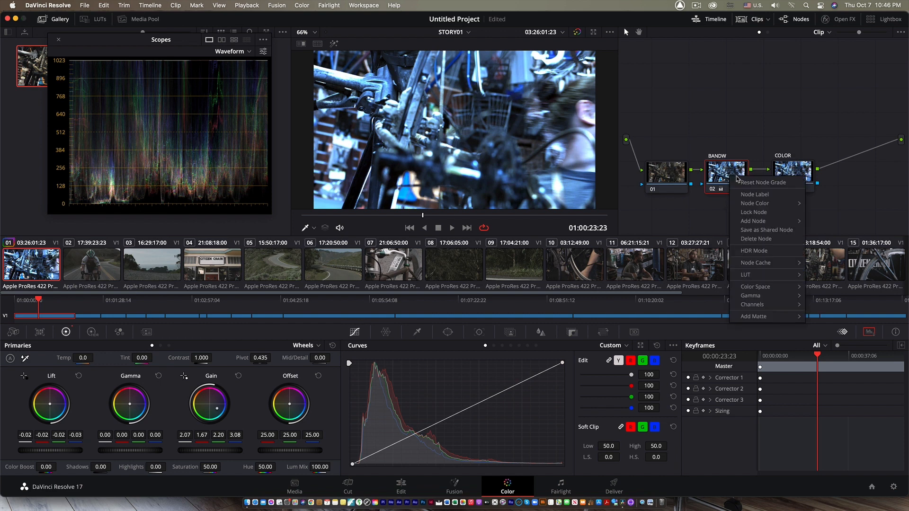
{"action": "left_click", "coordinate": [741, 182]}
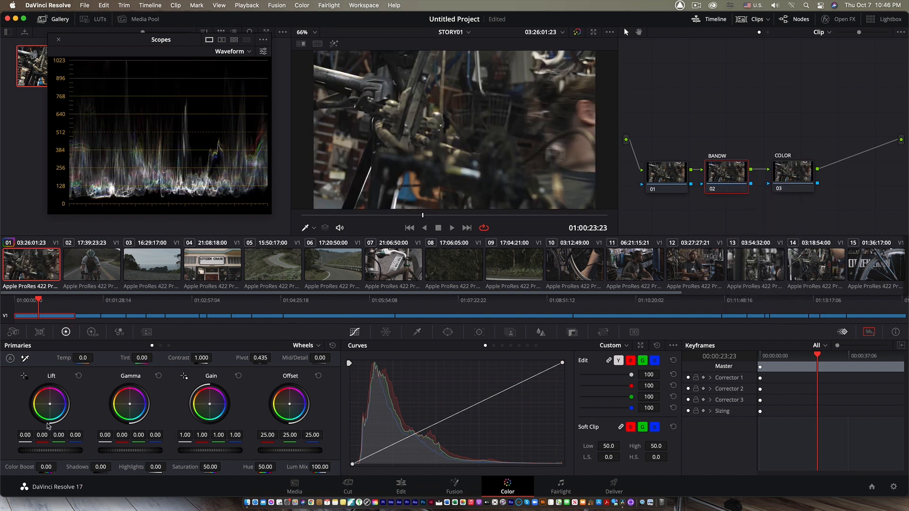
Set the BANDW node's black point from a dark area of the frame and its white point from a bright highlight.
{"action": "left_click", "coordinate": [360, 177]}
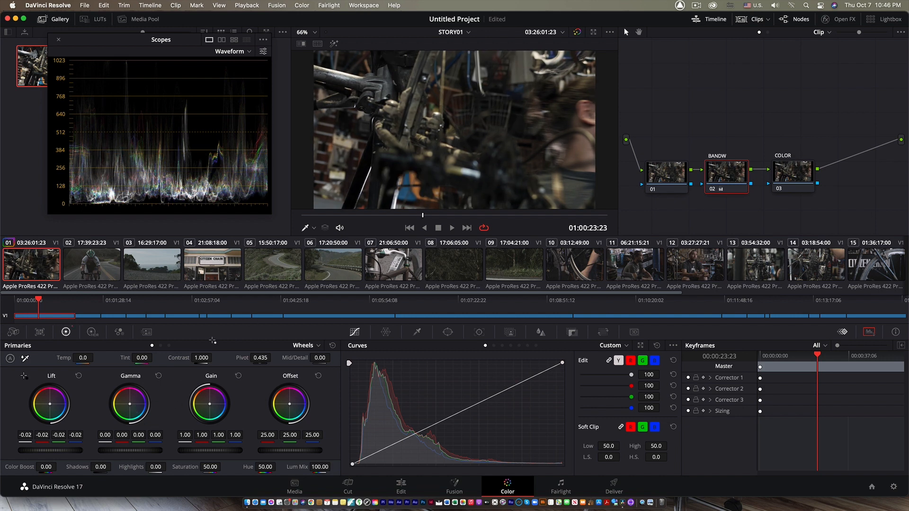
{"action": "left_click", "coordinate": [396, 200]}
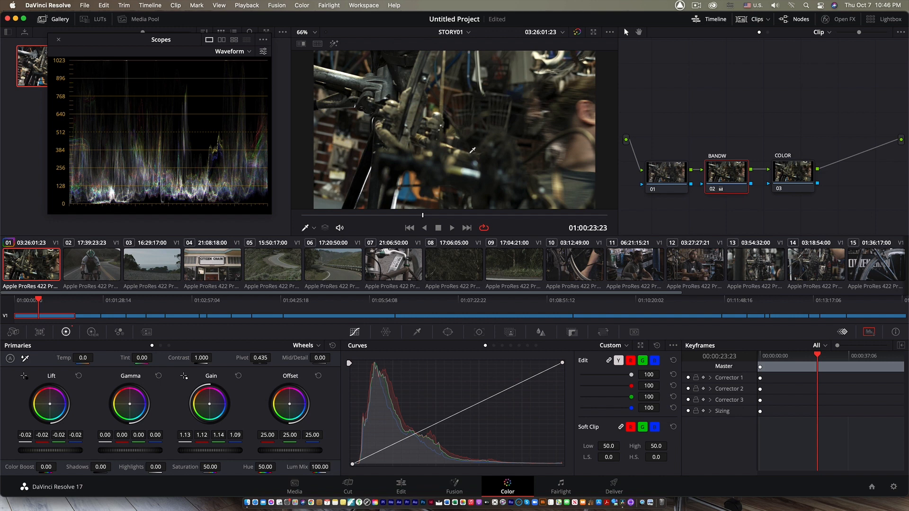
{"action": "scroll", "coordinate": [459, 128], "scroll_direction": "up", "scroll_amount": 6}
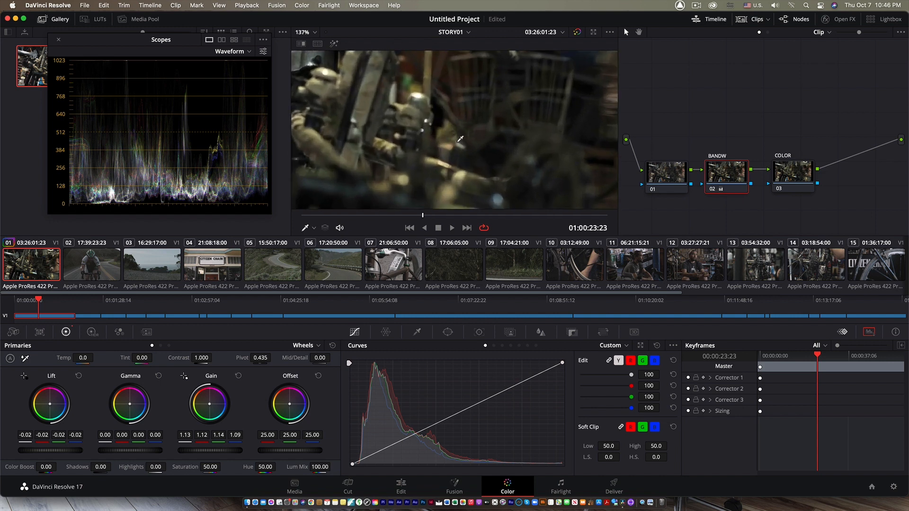
{"action": "scroll", "coordinate": [458, 140], "scroll_direction": "down", "scroll_amount": 2}
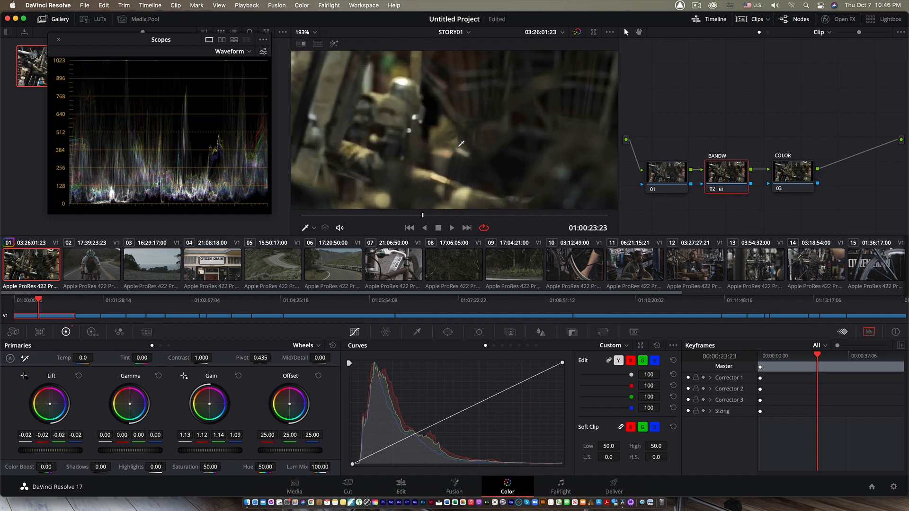
{"action": "scroll", "coordinate": [460, 142], "scroll_direction": "down", "scroll_amount": 6}
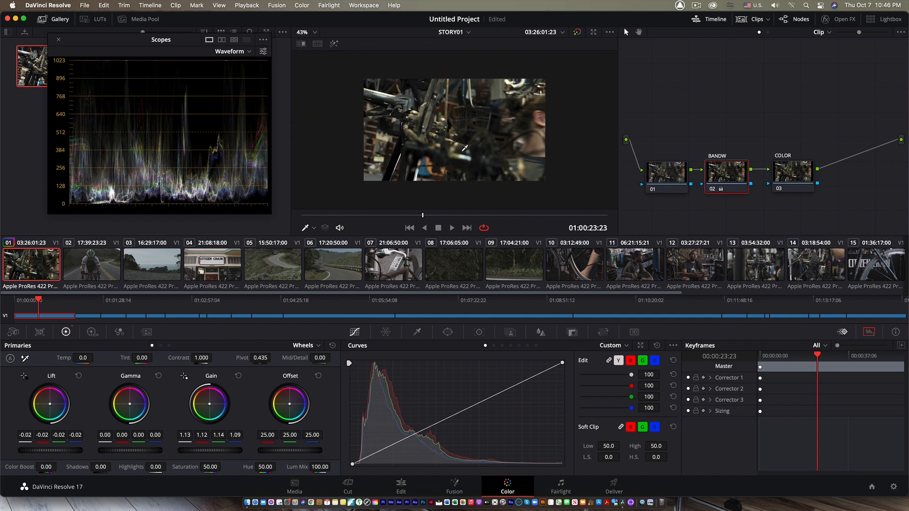
Reset the node grade of the BANDW node.
{"action": "scroll", "coordinate": [463, 147], "scroll_direction": "down", "scroll_amount": 1}
{"action": "left_click", "coordinate": [315, 32]}
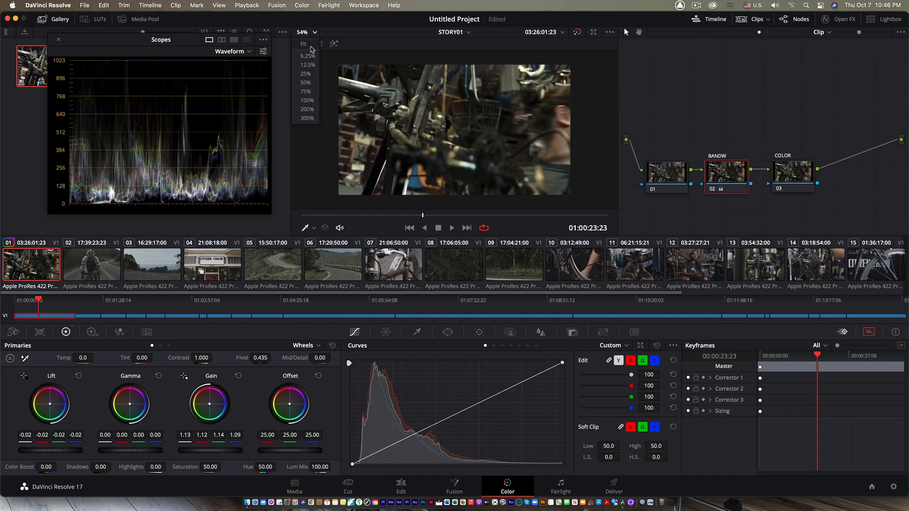
{"action": "left_click", "coordinate": [310, 45]}
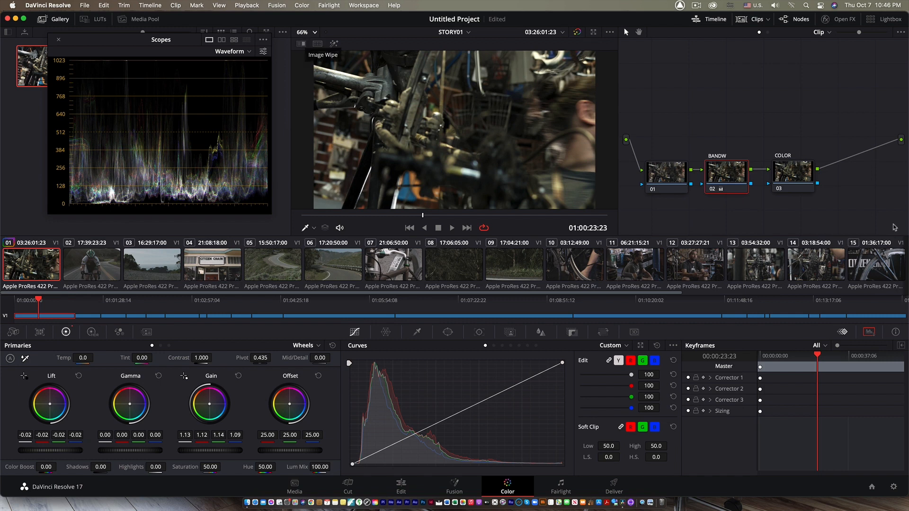
{"action": "right_click", "coordinate": [723, 177]}
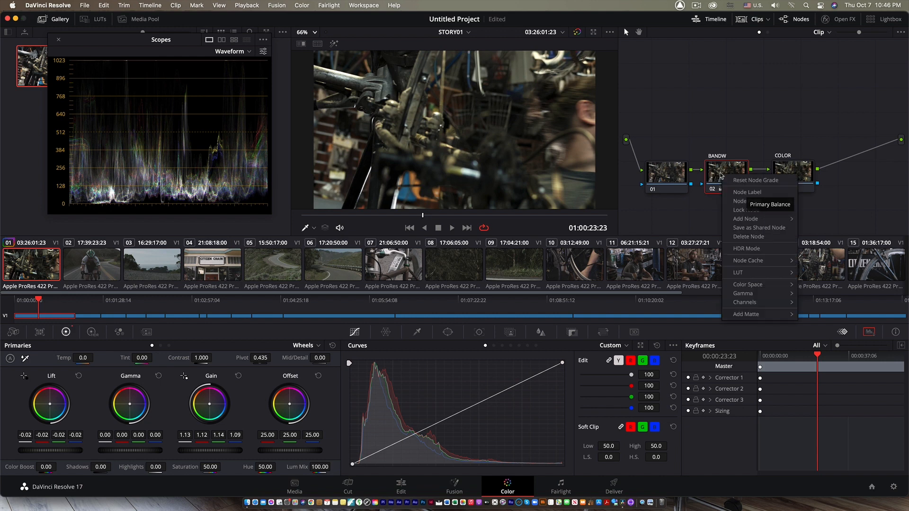
{"action": "left_click", "coordinate": [747, 180]}
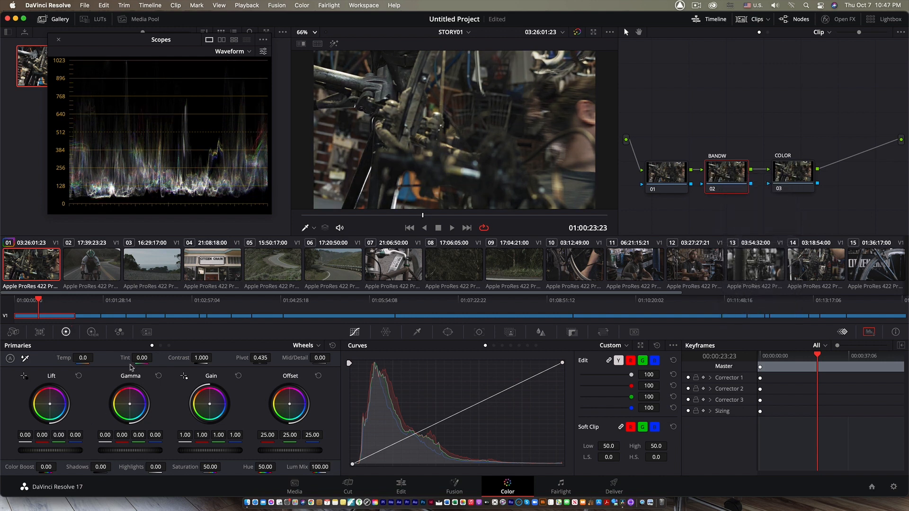
Go to the frame of the man's face at 01:00:41:08 and apply Auto Balance to the BANDW node.
{"action": "left_click", "coordinate": [452, 227]}
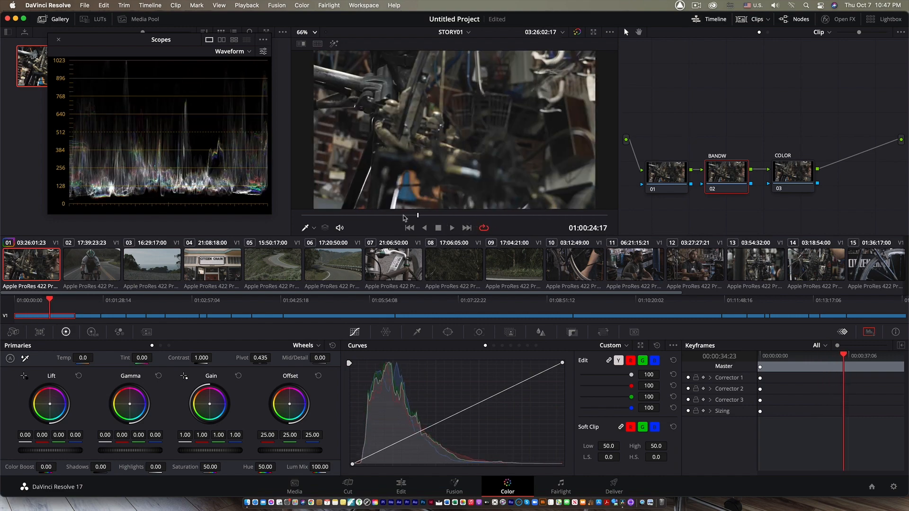
{"action": "key", "text": "space"}
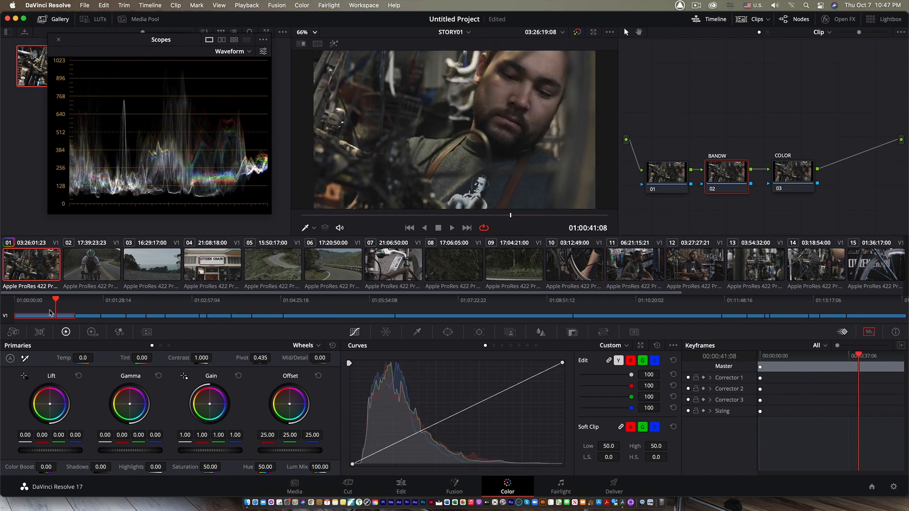
{"action": "left_click", "coordinate": [11, 360]}
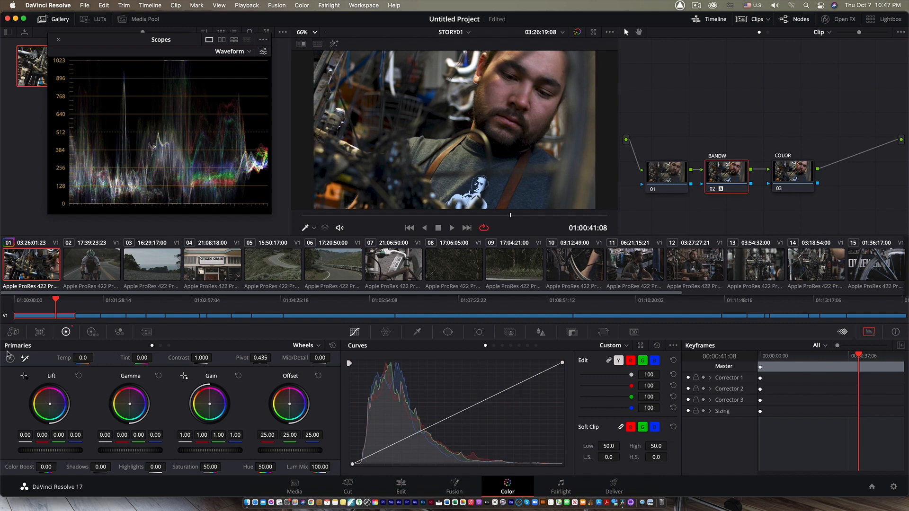
Compare the first clip's grades by loading its local Version 1, Version 2 and Version 3 in turn.
{"action": "right_click", "coordinate": [33, 260]}
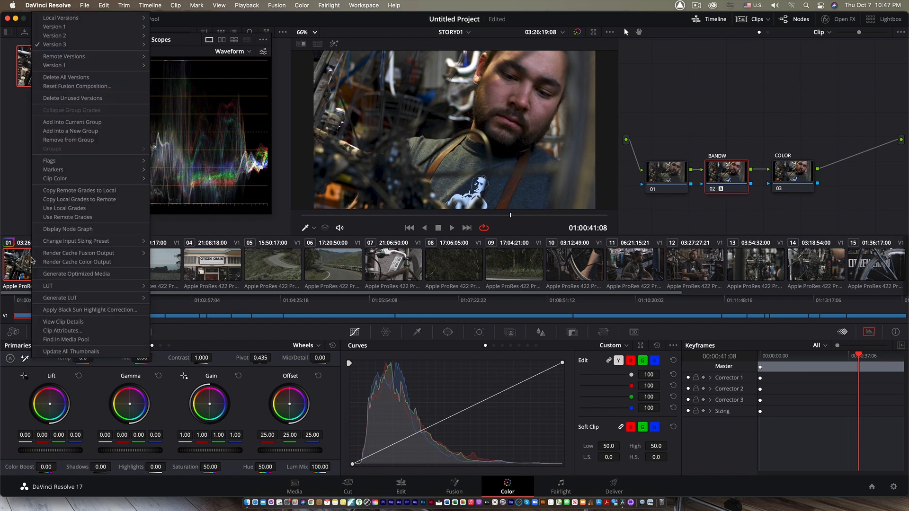
{"action": "mouse_move", "coordinate": [63, 47]}
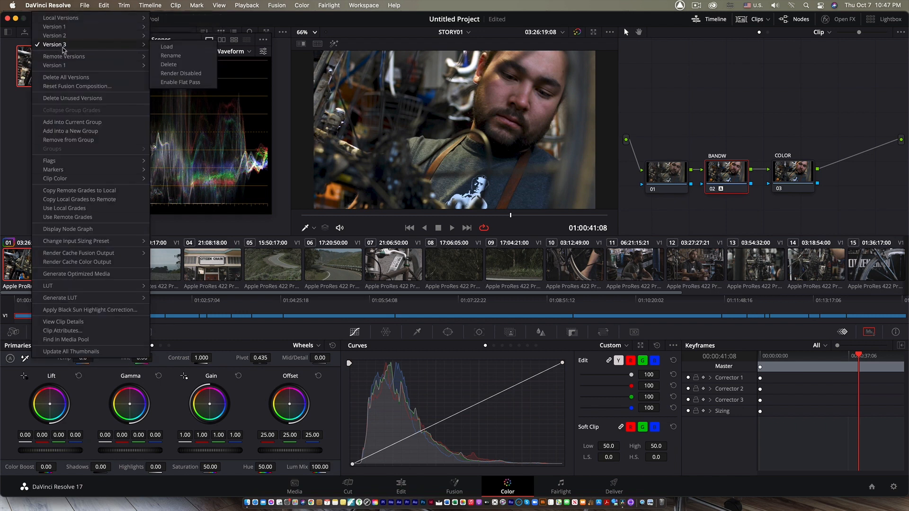
{"action": "mouse_move", "coordinate": [56, 26]}
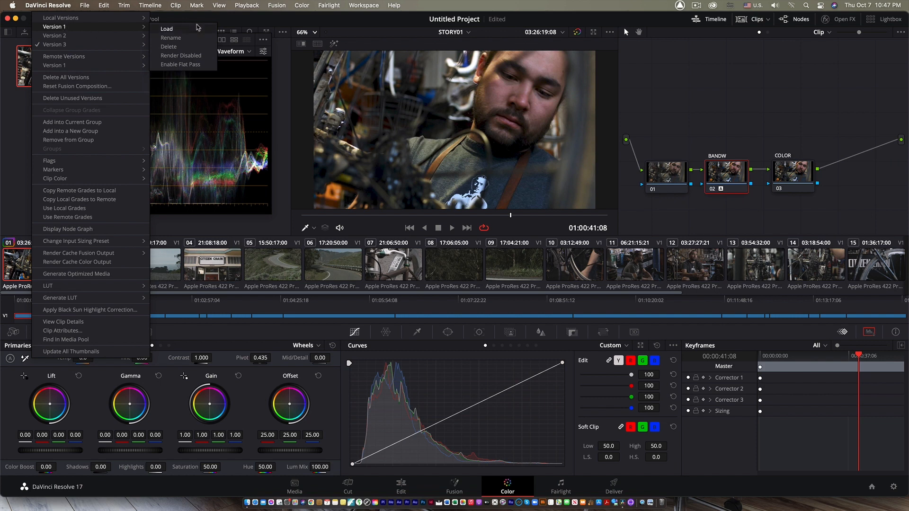
{"action": "left_click", "coordinate": [168, 31]}
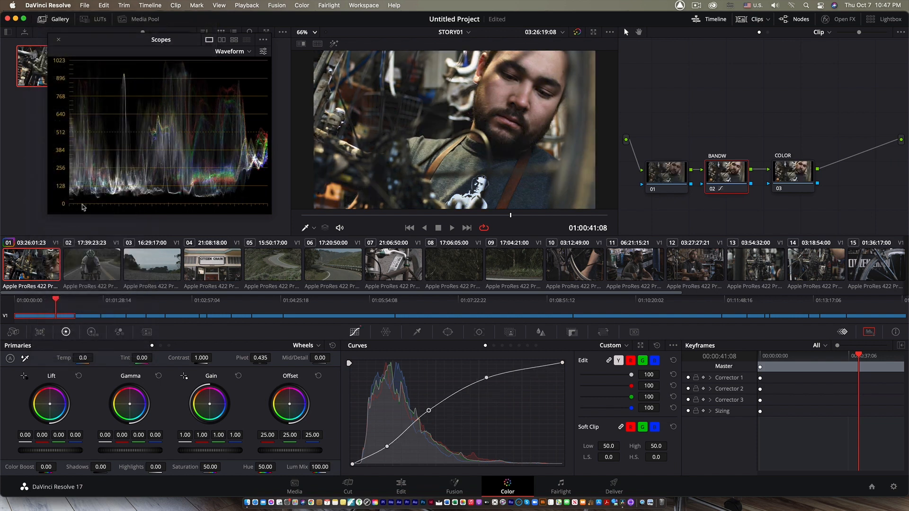
{"action": "right_click", "coordinate": [42, 261]}
{"action": "mouse_move", "coordinate": [78, 36]}
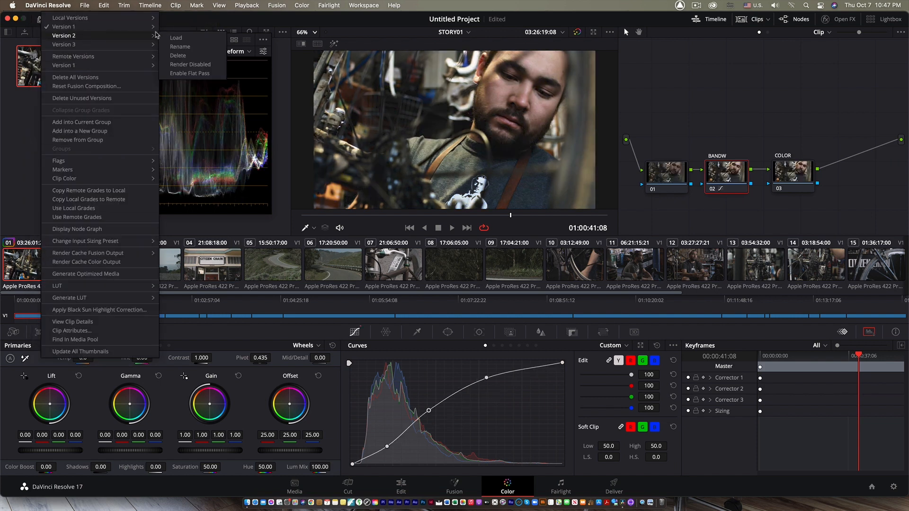
{"action": "left_click", "coordinate": [173, 40]}
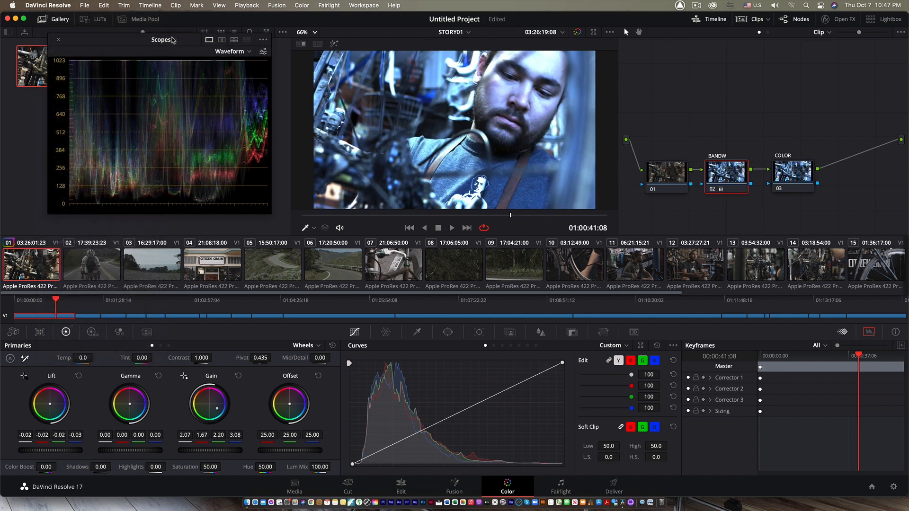
{"action": "right_click", "coordinate": [42, 258]}
{"action": "mouse_move", "coordinate": [80, 44]}
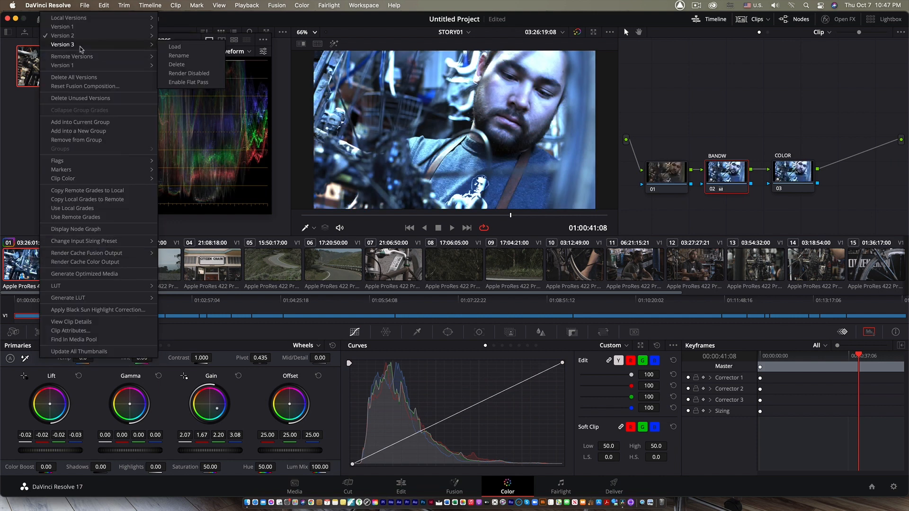
{"action": "left_click", "coordinate": [190, 51]}
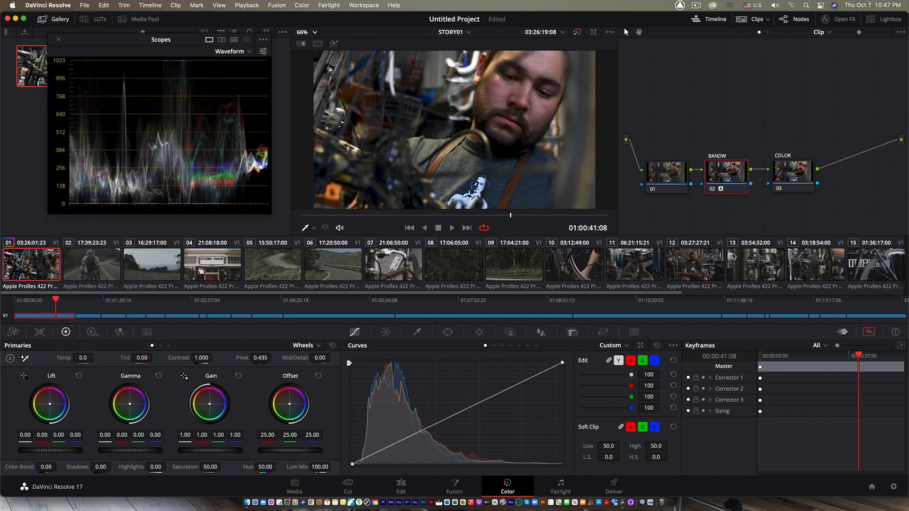
Move all three nodes up together so they line up with the input and output in the node graph.
{"action": "left_click_drag", "start_coordinate": [852, 216], "coordinate": [654, 123]}
{"action": "left_click_drag", "start_coordinate": [678, 180], "coordinate": [683, 151]}
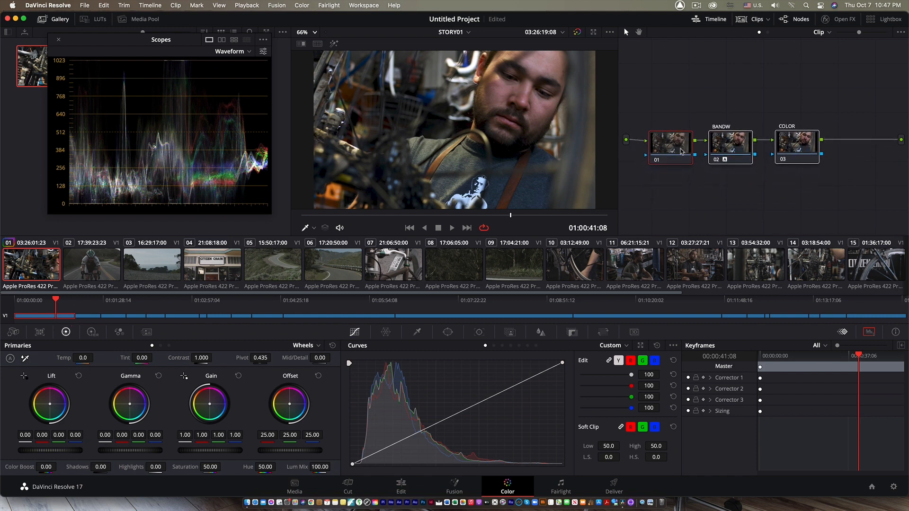
{"action": "left_click", "coordinate": [691, 108]}
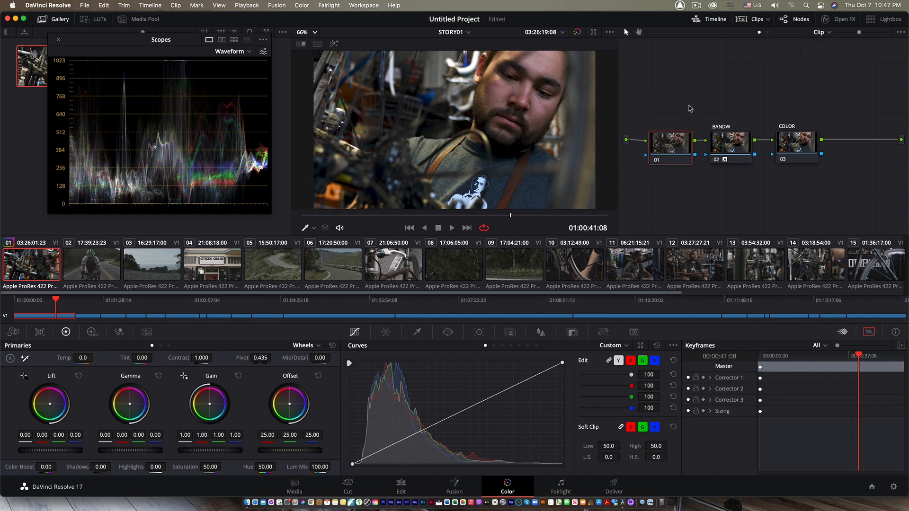
Load Version 2 of the first clip and grab a still of it for the gallery.
{"action": "right_click", "coordinate": [18, 267]}
{"action": "mouse_move", "coordinate": [68, 39]}
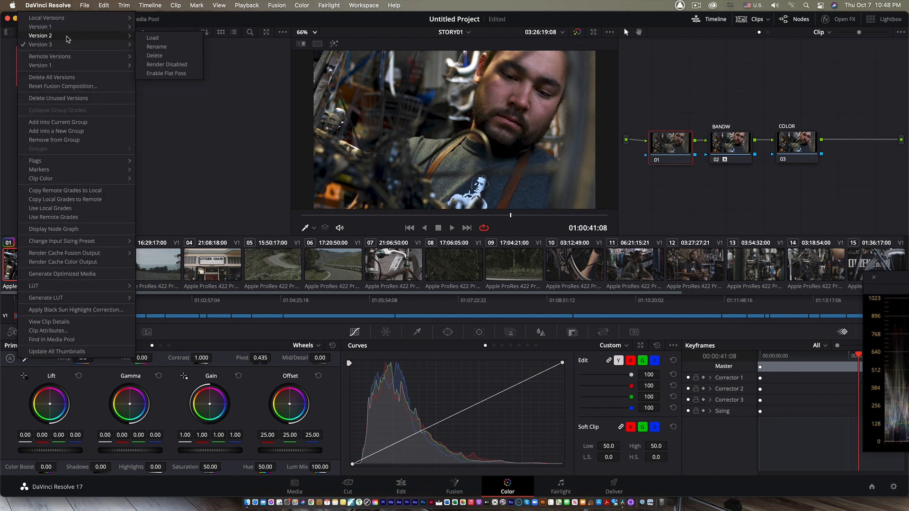
{"action": "left_click", "coordinate": [148, 38]}
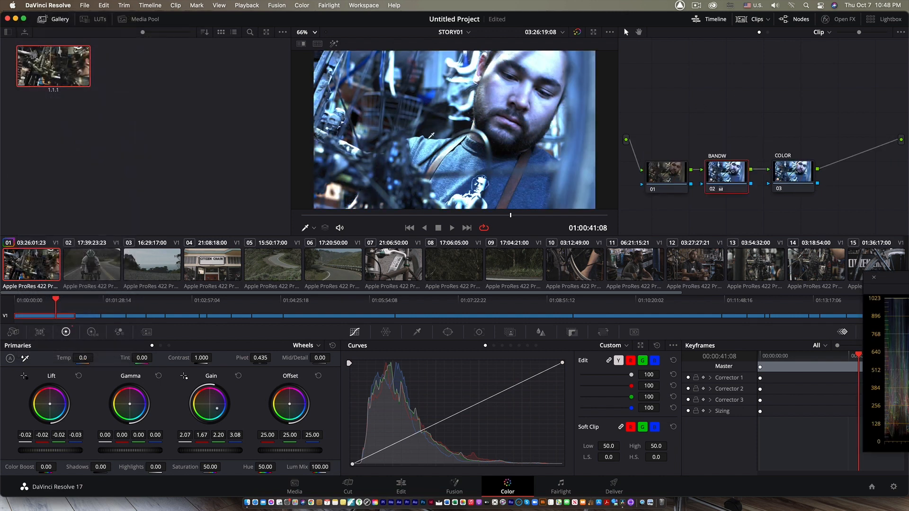
{"action": "right_click", "coordinate": [400, 95]}
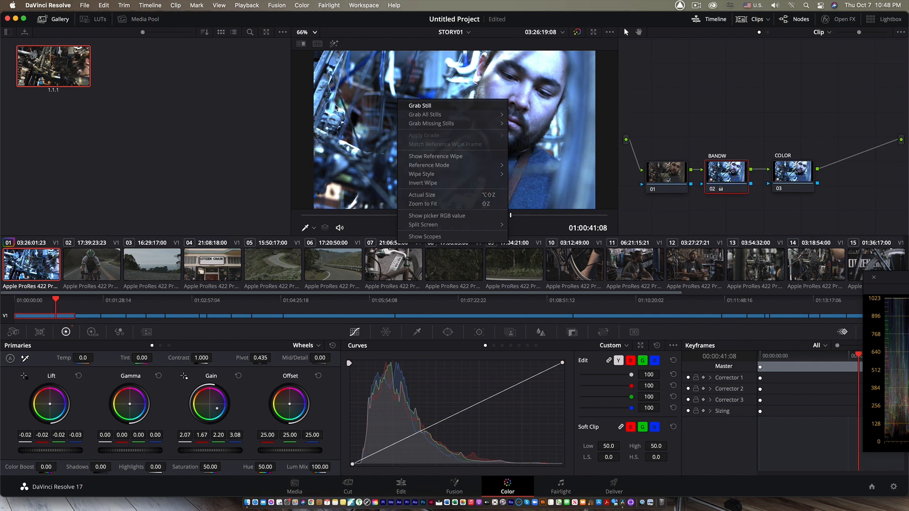
{"action": "left_click", "coordinate": [407, 103]}
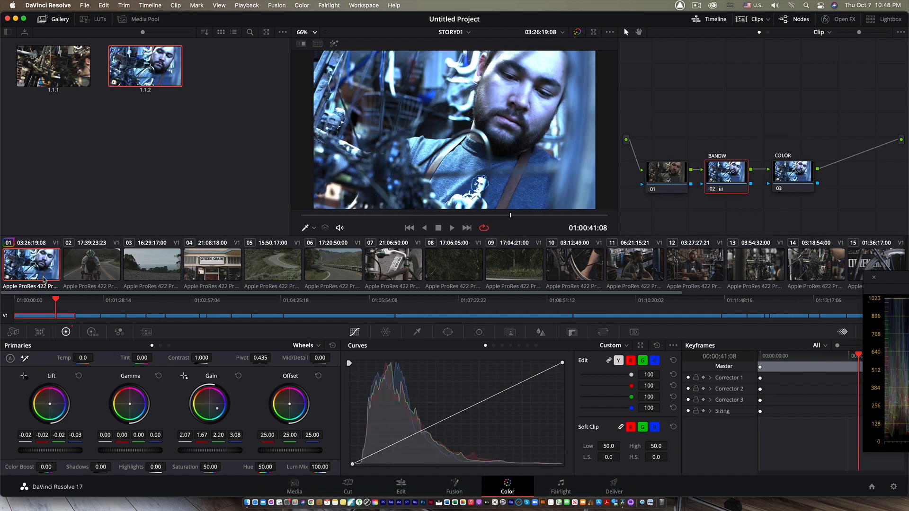
Load Version 3 of the first clip and grab a still of it for the gallery.
{"action": "right_click", "coordinate": [33, 263]}
{"action": "mouse_move", "coordinate": [86, 44]}
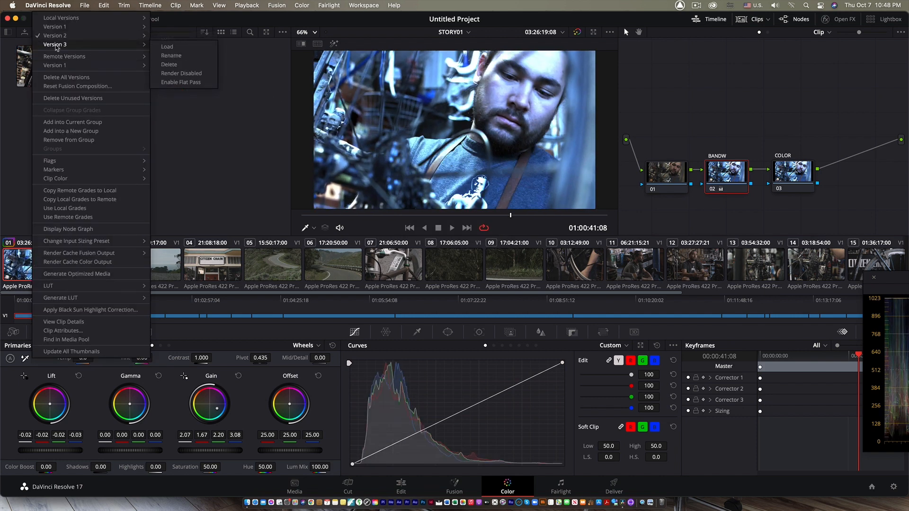
{"action": "left_click", "coordinate": [165, 50]}
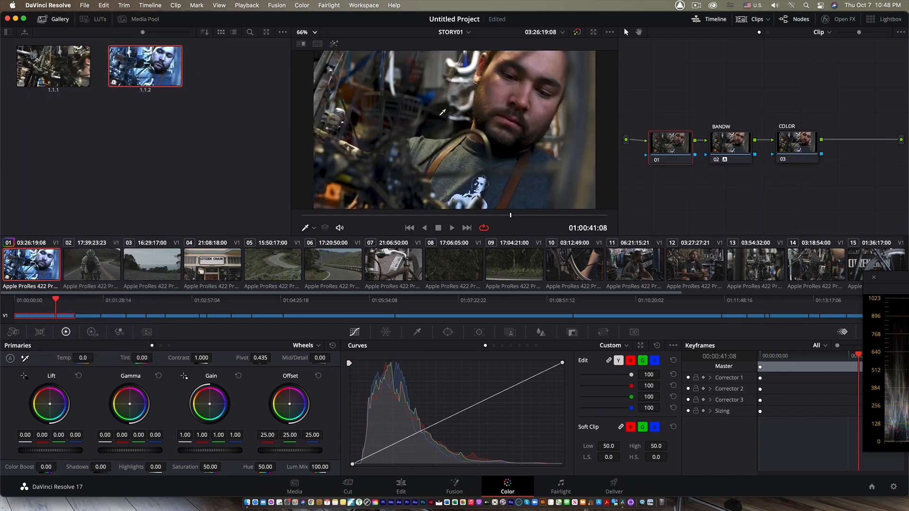
{"action": "right_click", "coordinate": [420, 103]}
{"action": "left_click", "coordinate": [460, 114]}
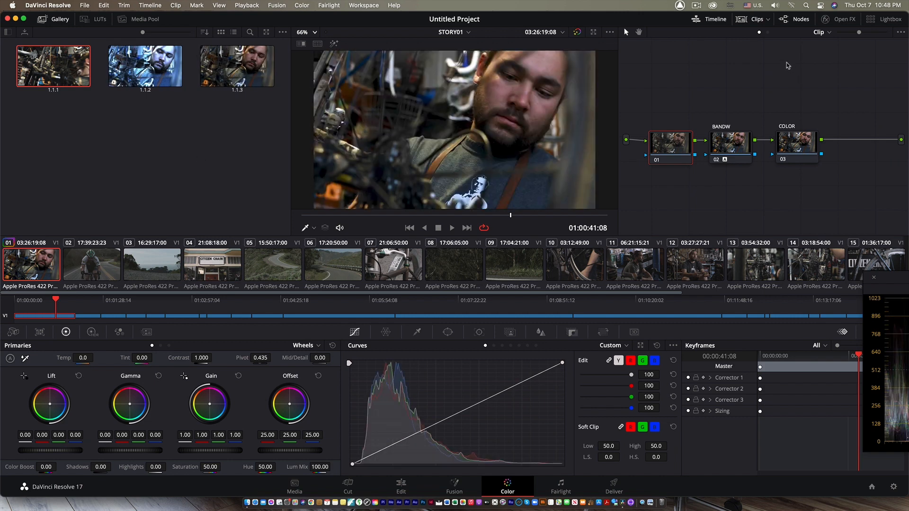
Hide the clip thumbnails and show the viewer as a Versions and Original split screen.
{"action": "left_click", "coordinate": [746, 20]}
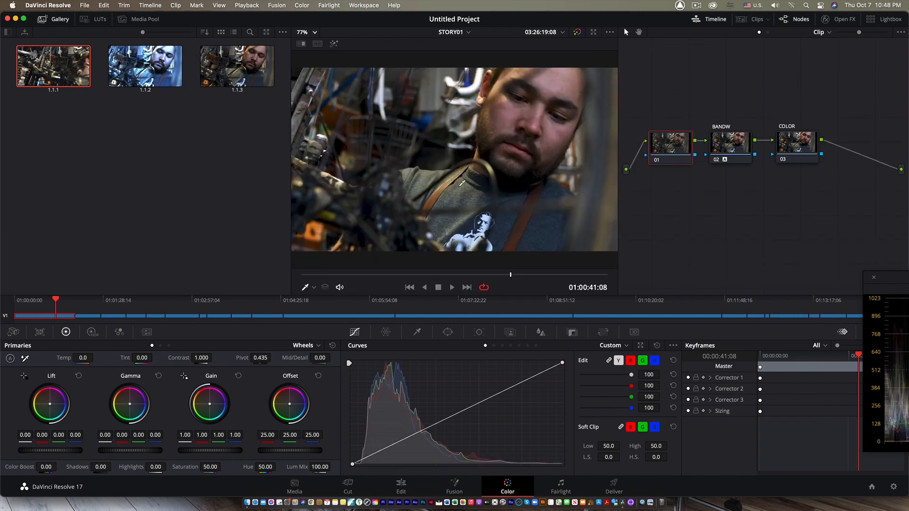
{"action": "right_click", "coordinate": [462, 183]}
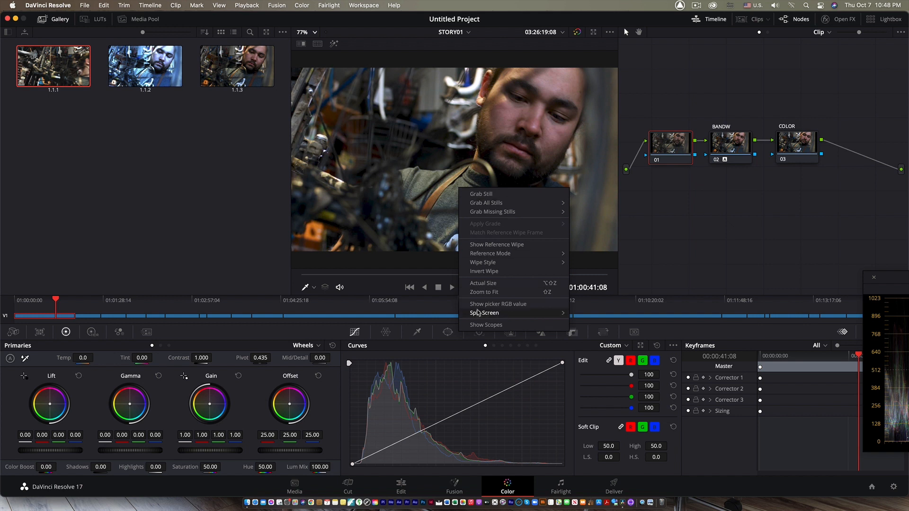
{"action": "mouse_move", "coordinate": [478, 317]}
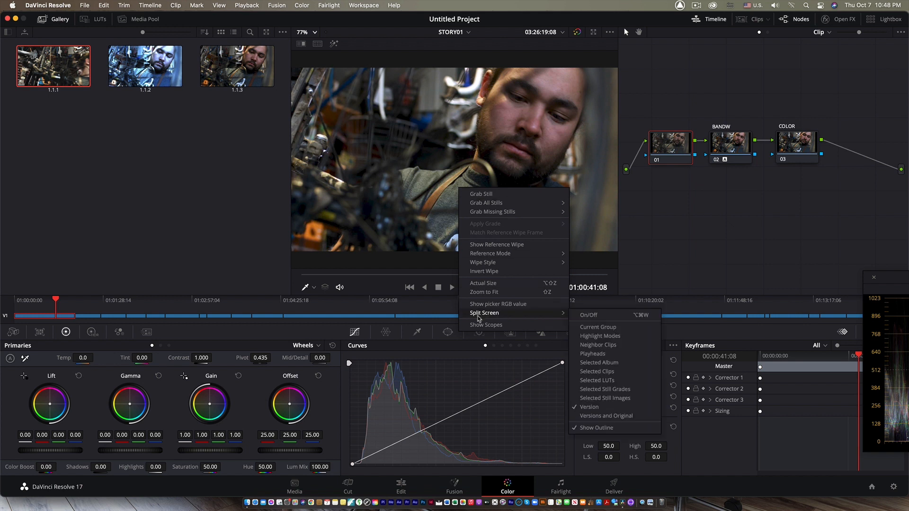
{"action": "left_click", "coordinate": [621, 417]}
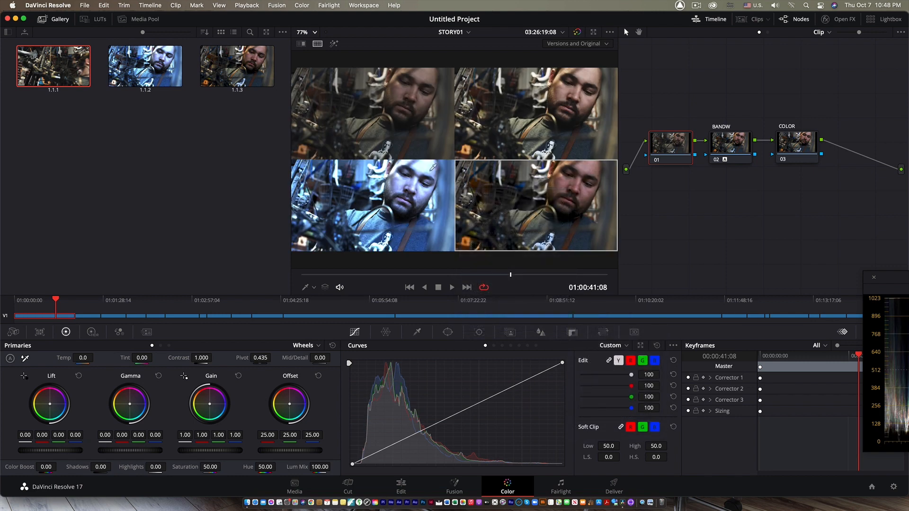
Play the split-screen comparison full screen to examine skin tones and contrast in the original and three versions, and return to the normal view.
{"action": "key", "text": "super+f"}
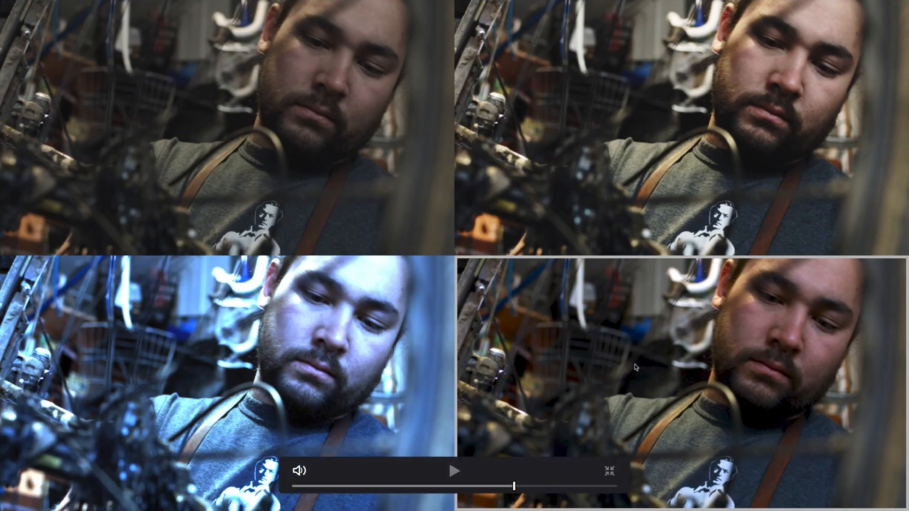
{"action": "key", "text": "space"}
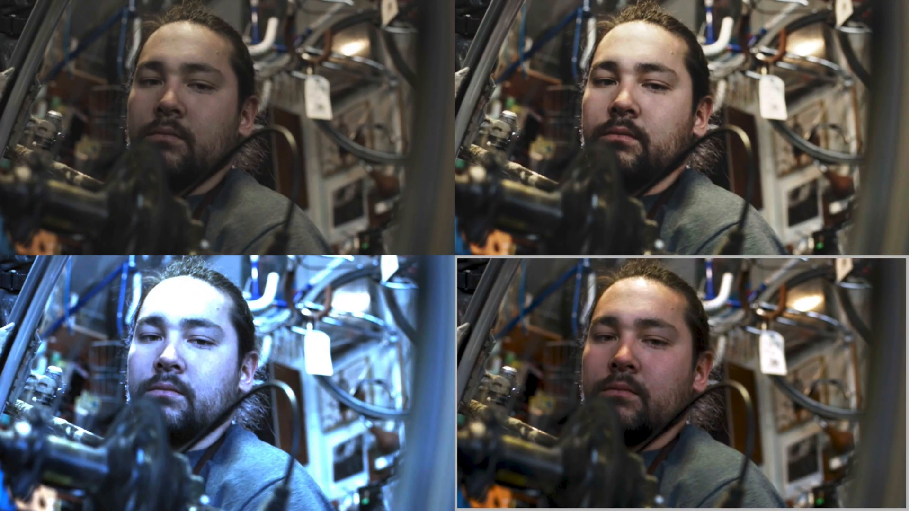
{"action": "left_click", "coordinate": [477, 310]}
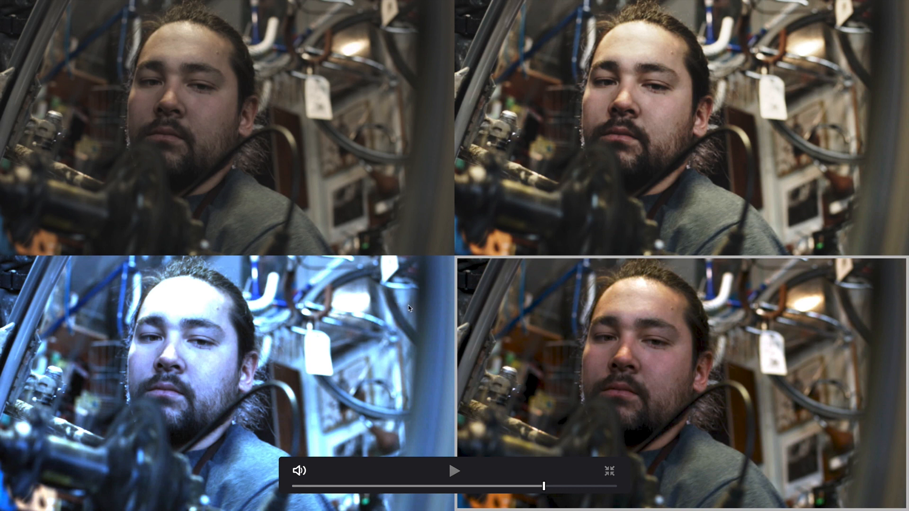
{"action": "key", "text": "Escape"}
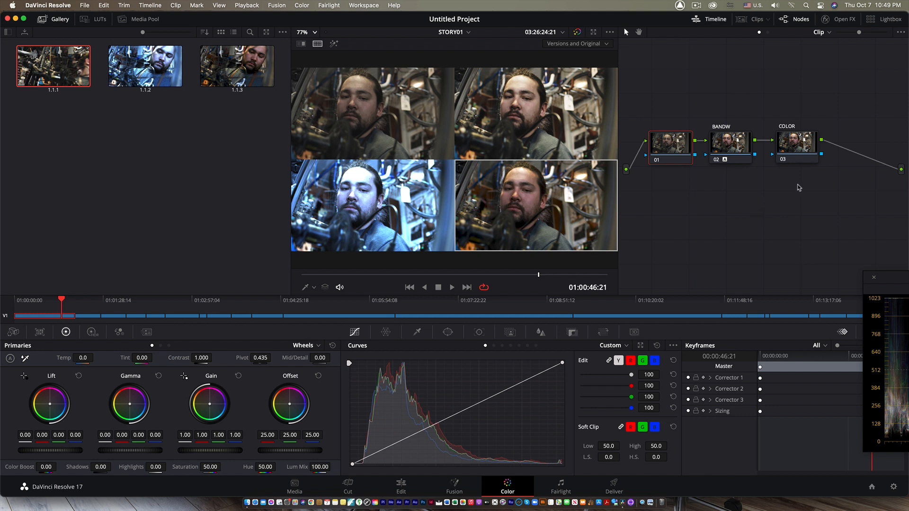
Select the BANDW node and turn off the viewer's split screen.
{"action": "left_click", "coordinate": [734, 149]}
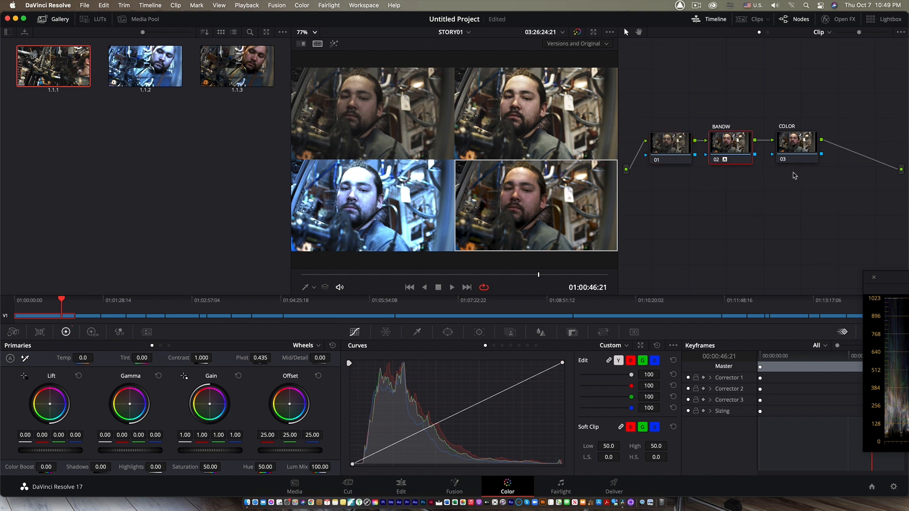
{"action": "right_click", "coordinate": [468, 185]}
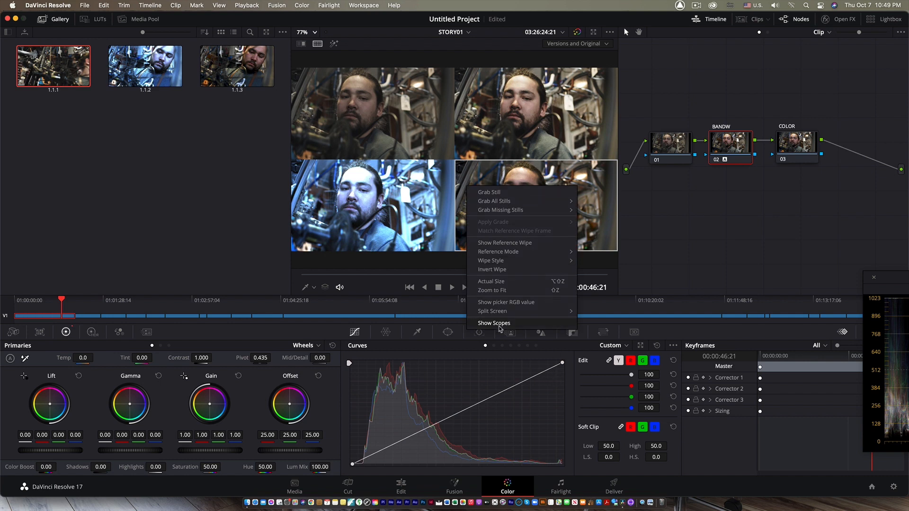
{"action": "mouse_move", "coordinate": [500, 316]}
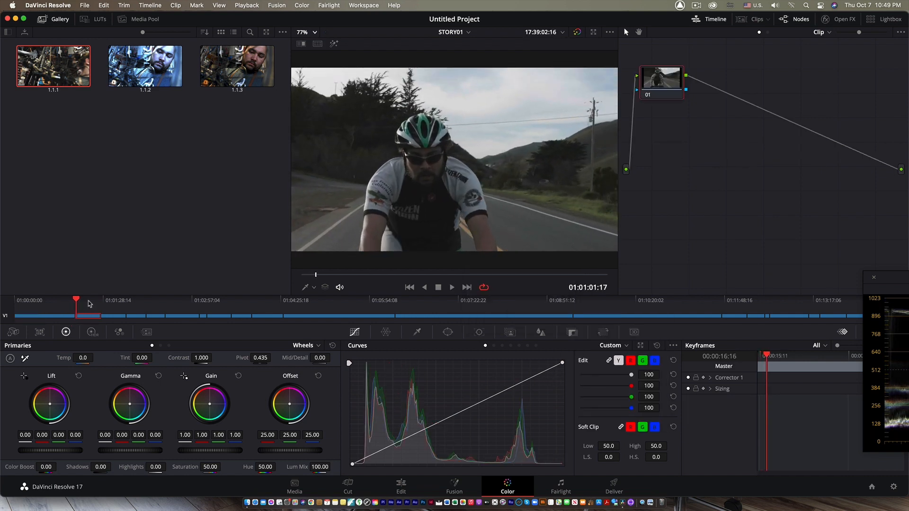
Move to a closer frame of the cyclist clip, line up node 01 with the source and output, and add two serial nodes.
{"action": "left_click", "coordinate": [78, 301]}
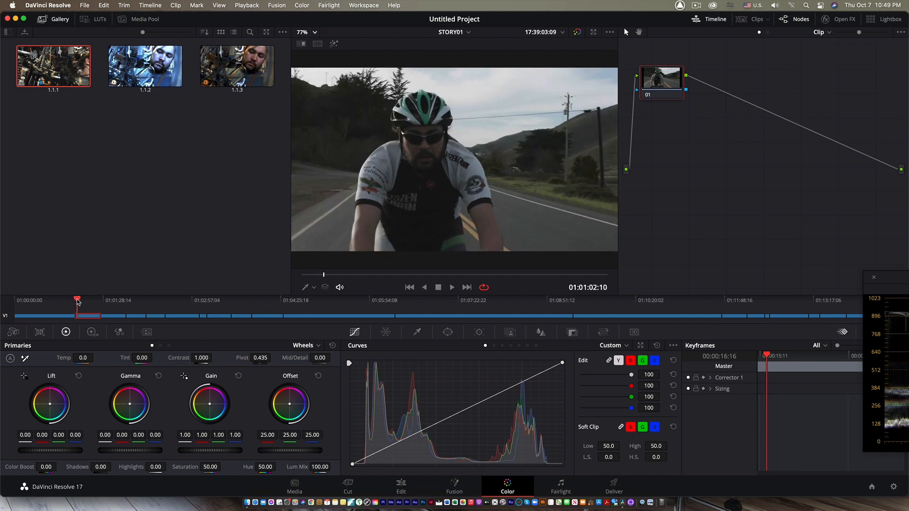
{"action": "mouse_move", "coordinate": [78, 301]}
{"action": "left_mouse_down"}
{"action": "mouse_move", "coordinate": [88, 304]}
{"action": "mouse_move", "coordinate": [74, 308]}
{"action": "mouse_move", "coordinate": [85, 310]}
{"action": "left_mouse_up"}
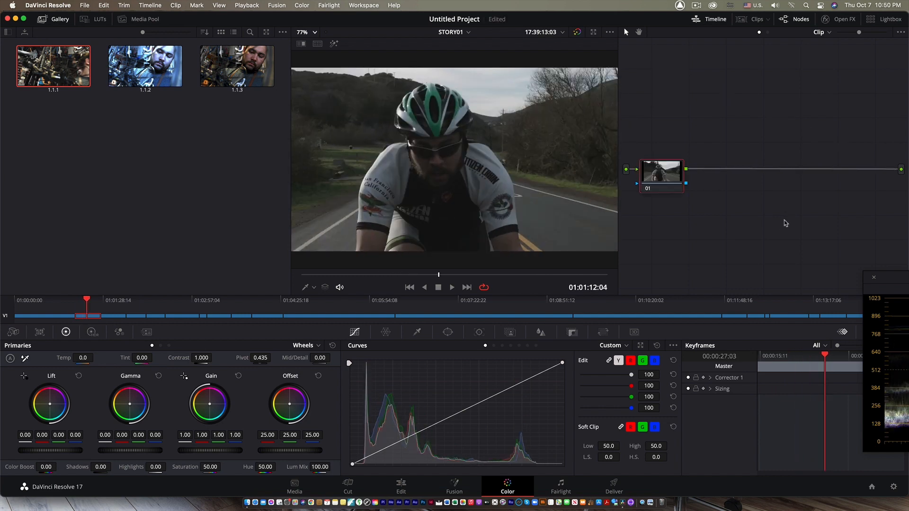
{"action": "left_click_drag", "start_coordinate": [664, 184], "coordinate": [670, 183]}
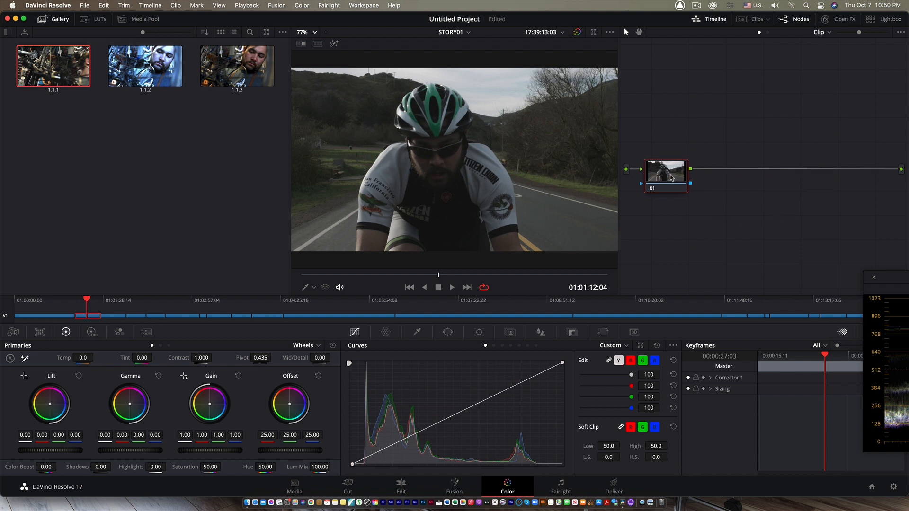
{"action": "key", "text": "alt+s"}
{"action": "key", "text": "alt+s"}
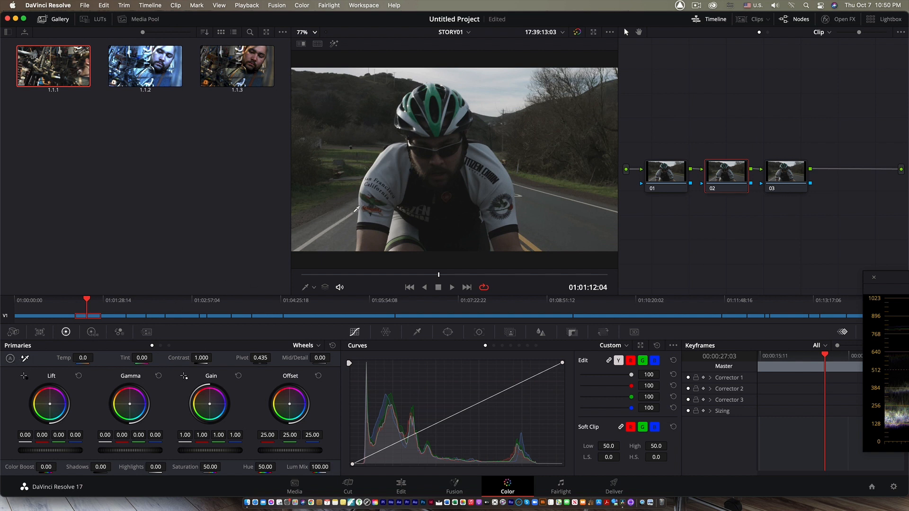
Place the waveform scope over the empty area of the gallery and turn off its Colorize option.
{"action": "right_click", "coordinate": [356, 209]}
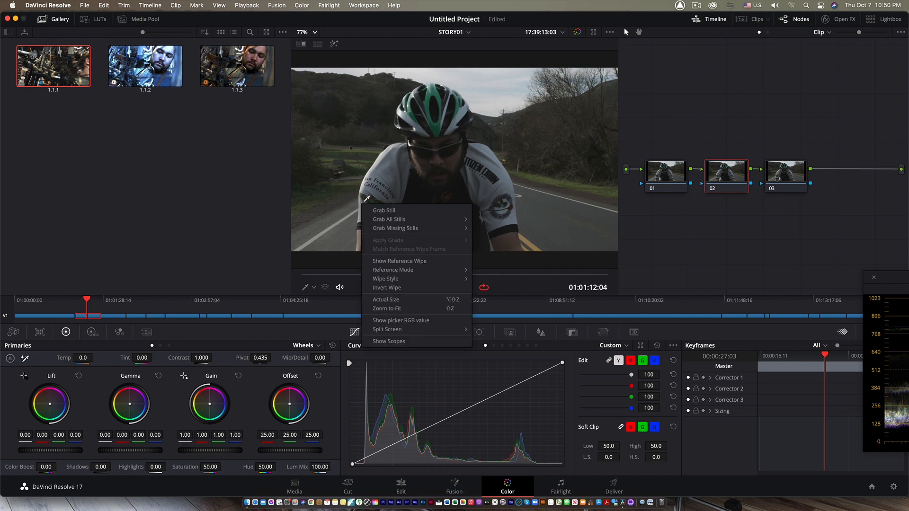
{"action": "left_click", "coordinate": [422, 343]}
{"action": "right_click", "coordinate": [439, 175]}
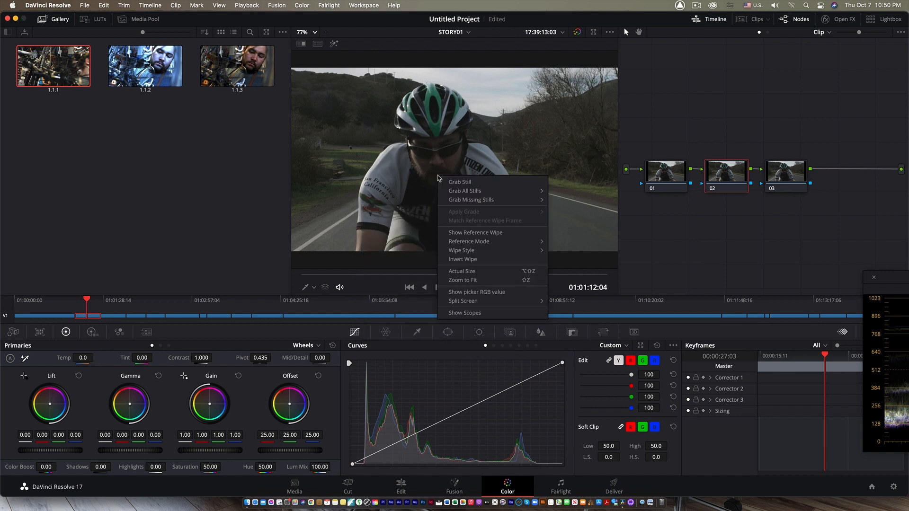
{"action": "left_click", "coordinate": [479, 314]}
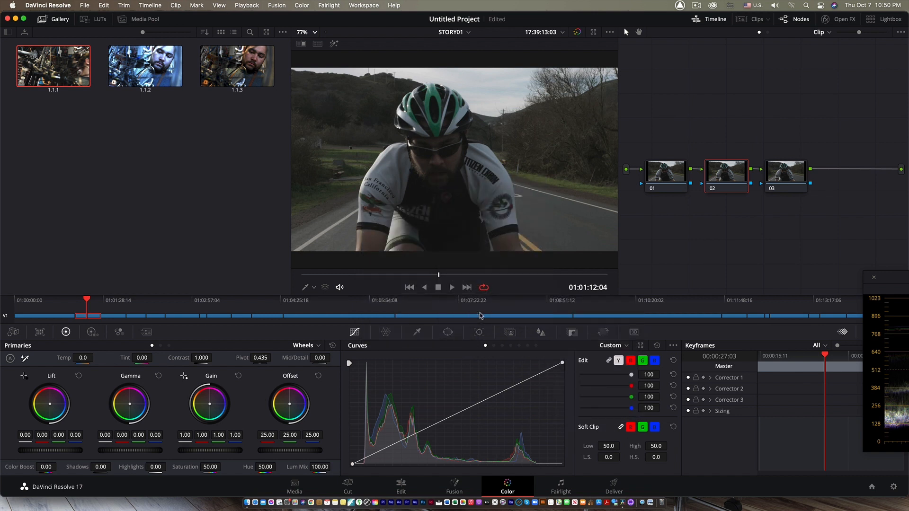
{"action": "left_click_drag", "start_coordinate": [898, 279], "coordinate": [86, 99]}
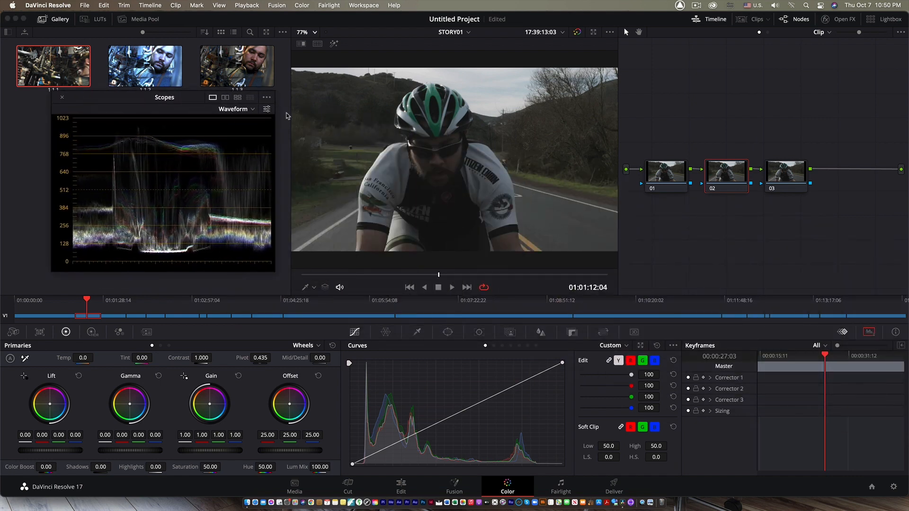
{"action": "left_click", "coordinate": [266, 110]}
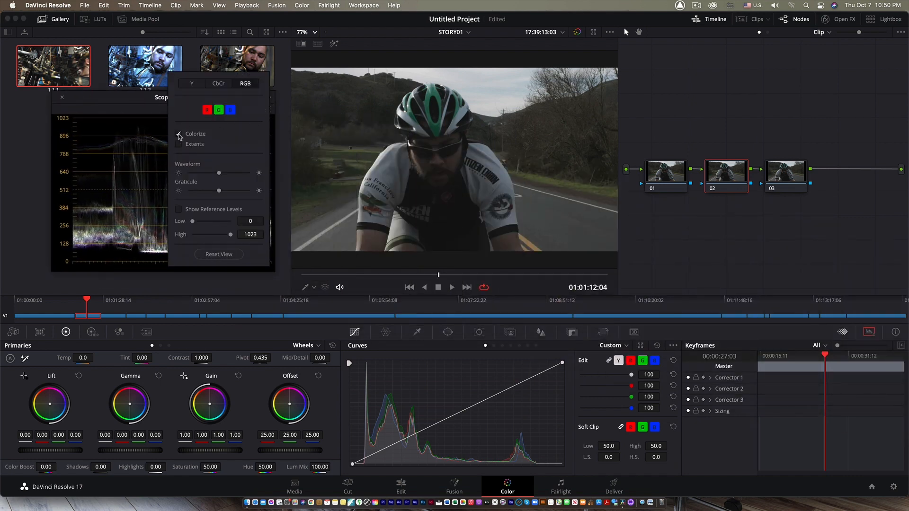
{"action": "left_click", "coordinate": [344, 186]}
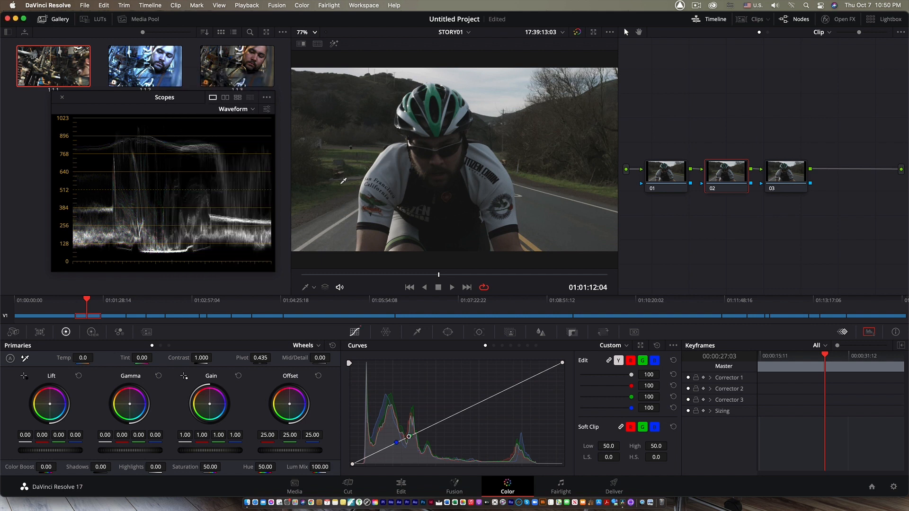
Auto balance node 02 of the cyclist clip and play the shot from its start to check the result.
{"action": "left_click", "coordinate": [10, 358]}
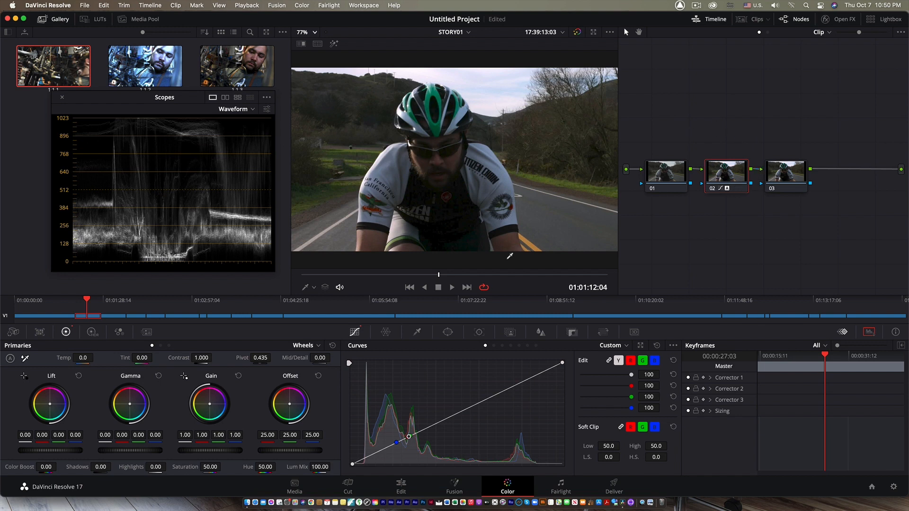
{"action": "left_click_drag", "start_coordinate": [438, 274], "coordinate": [243, 290]}
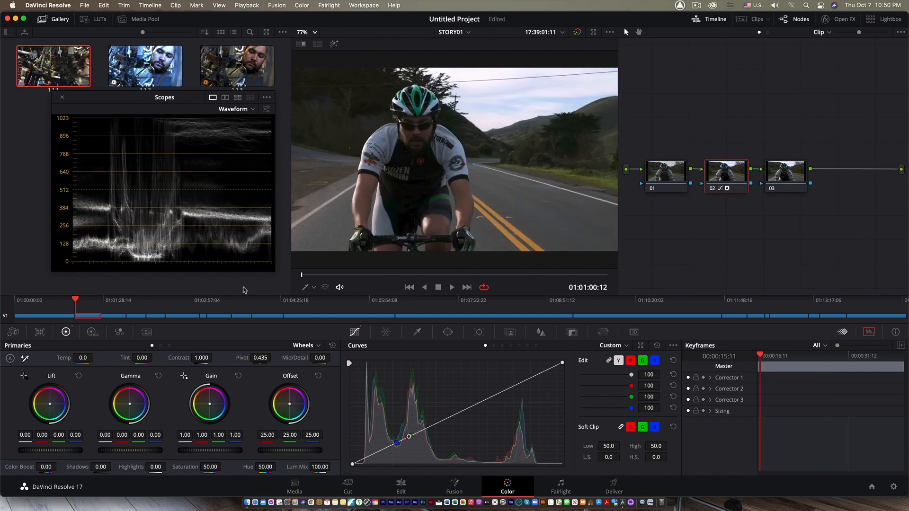
{"action": "left_click", "coordinate": [452, 287]}
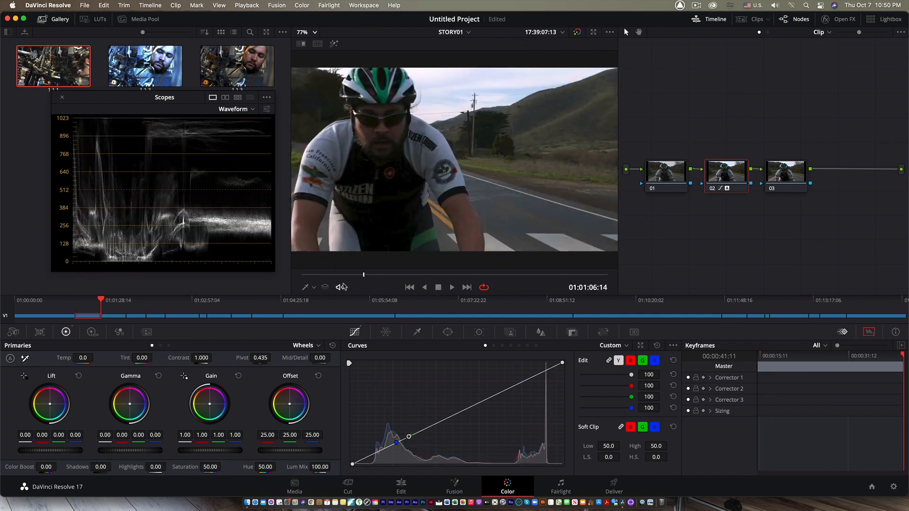
Draw a Person Magic Mask stroke across the cyclist's jersey on node 03, and look through the Features mode's body-part options.
{"action": "left_click", "coordinate": [785, 184]}
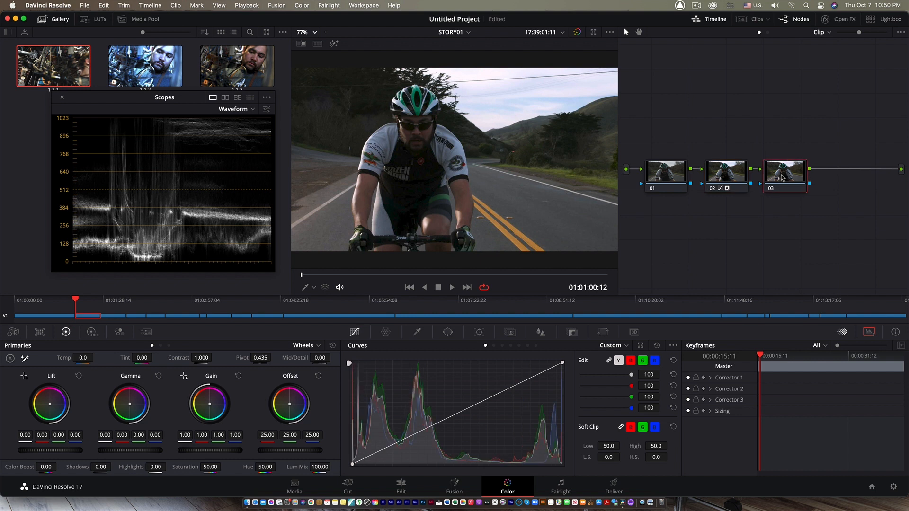
{"action": "left_click", "coordinate": [510, 333]}
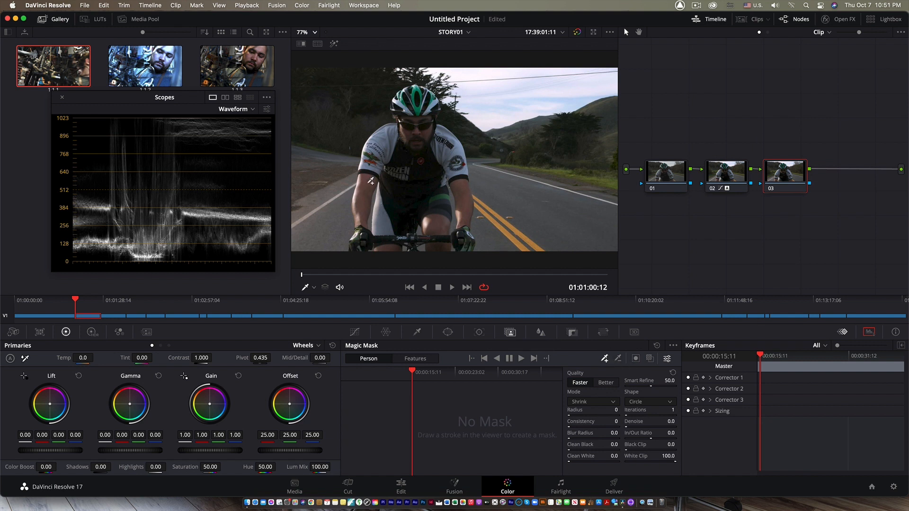
{"action": "mouse_move", "coordinate": [371, 181]}
{"action": "left_mouse_down"}
{"action": "mouse_move", "coordinate": [386, 149]}
{"action": "mouse_move", "coordinate": [418, 170]}
{"action": "mouse_move", "coordinate": [448, 144]}
{"action": "left_mouse_up"}
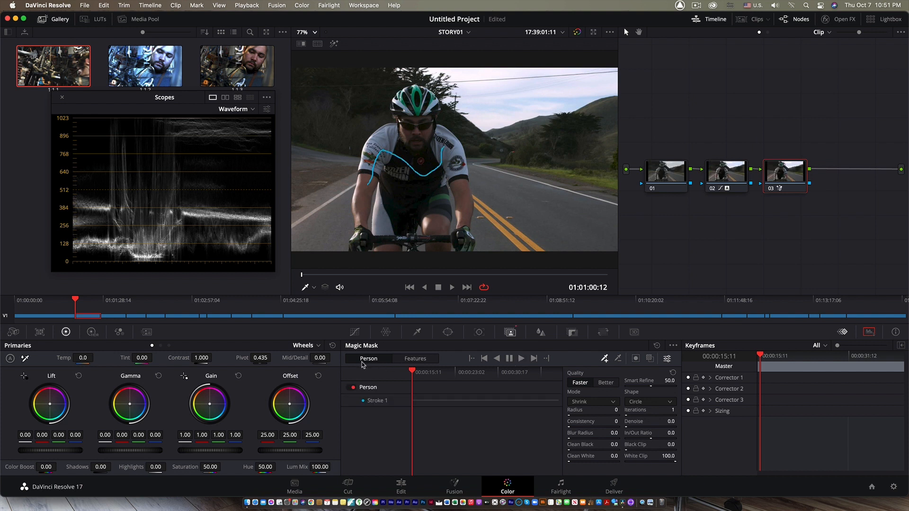
{"action": "left_click", "coordinate": [421, 361]}
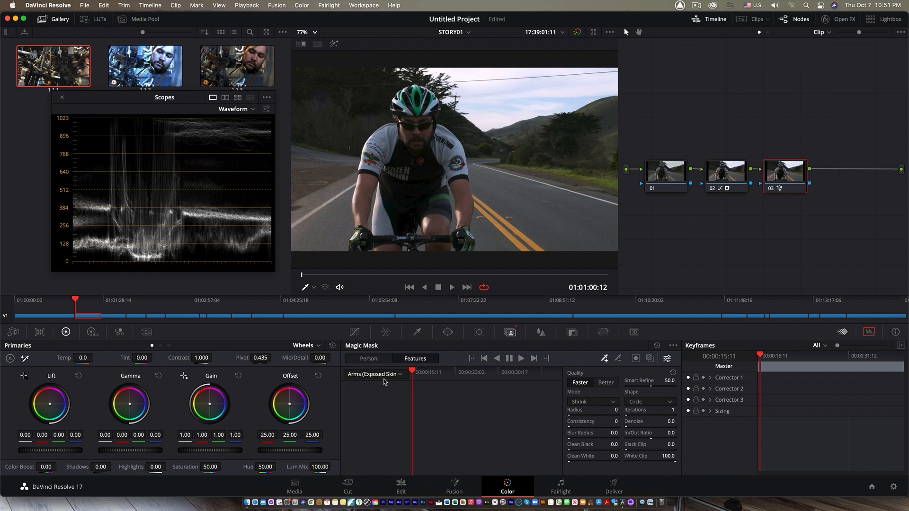
{"action": "left_click", "coordinate": [401, 375]}
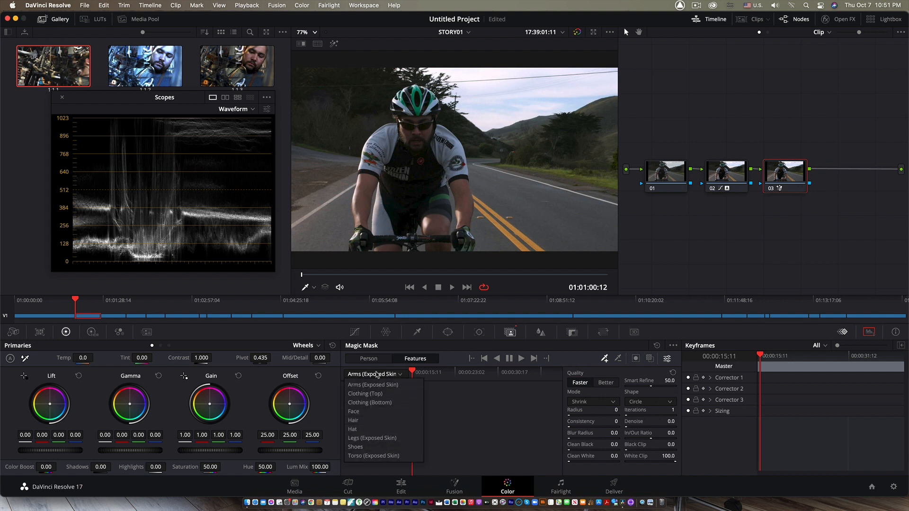
{"action": "left_click", "coordinate": [369, 362]}
{"action": "left_click", "coordinate": [369, 362]}
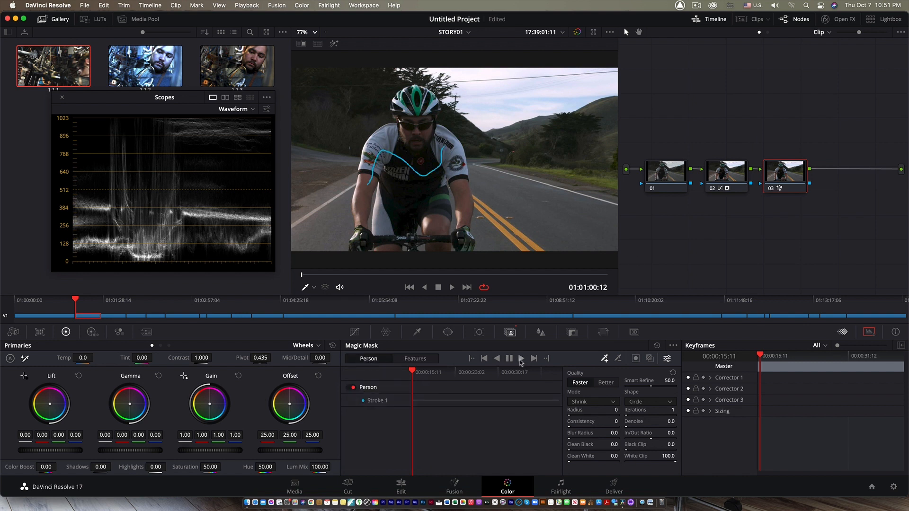
Track the cyclist's Person mask through the clip and check its coverage with the mask overlay.
{"action": "left_click", "coordinate": [515, 362]}
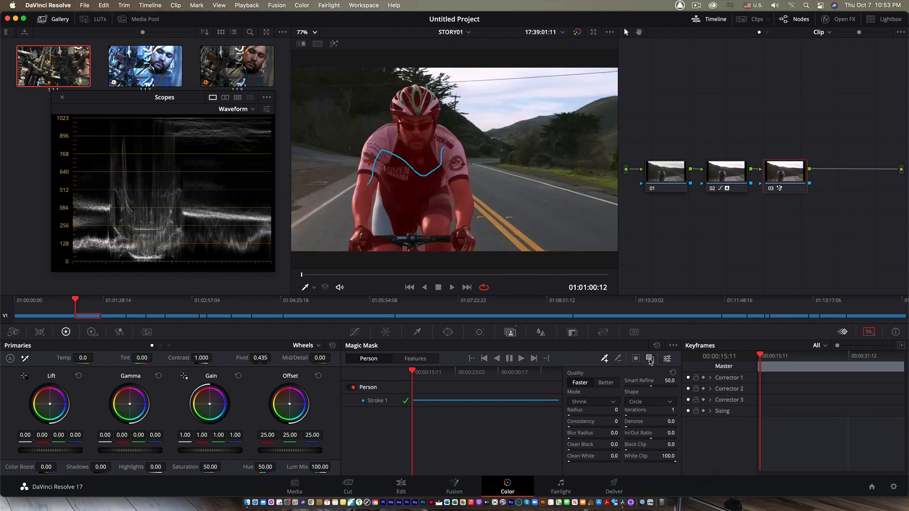
{"action": "left_click", "coordinate": [650, 360]}
{"action": "left_click", "coordinate": [650, 360]}
{"action": "left_click", "coordinate": [650, 359]}
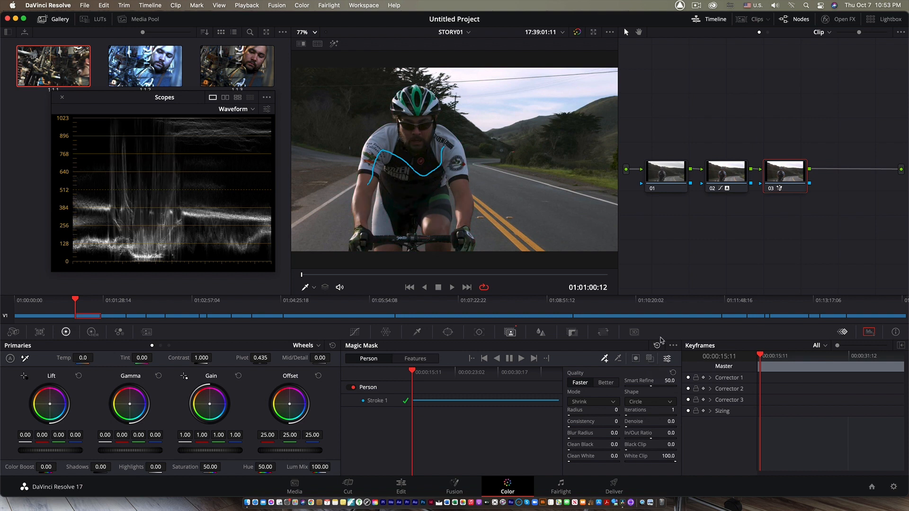
Brighten the masked cyclist by raising the midpoint of the custom curve on node 03, and review the shot in full-screen playback.
{"action": "left_click", "coordinate": [354, 332]}
{"action": "left_click_drag", "start_coordinate": [460, 416], "coordinate": [435, 381]}
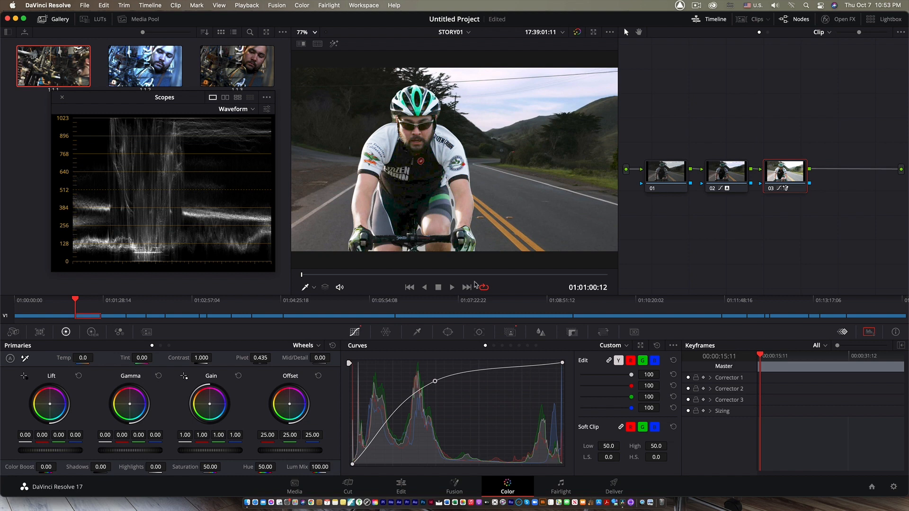
{"action": "key", "text": "super+f"}
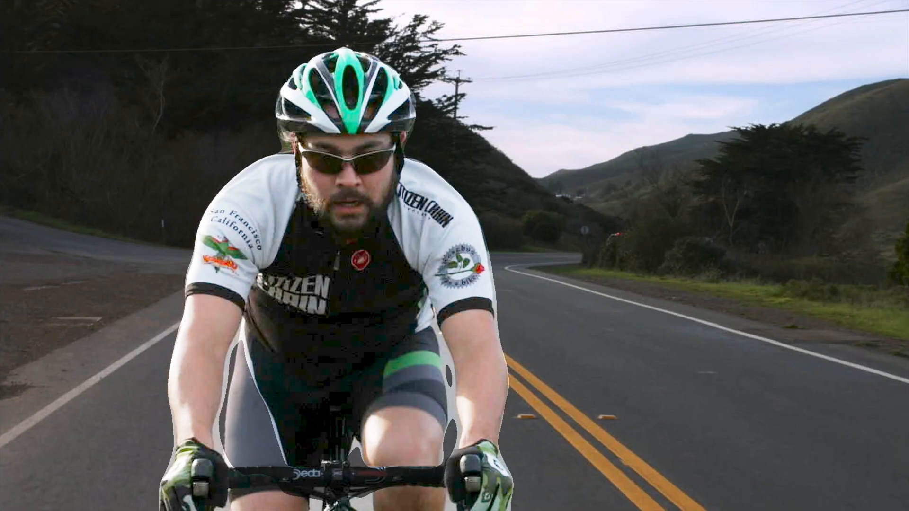
{"action": "key", "text": "space"}
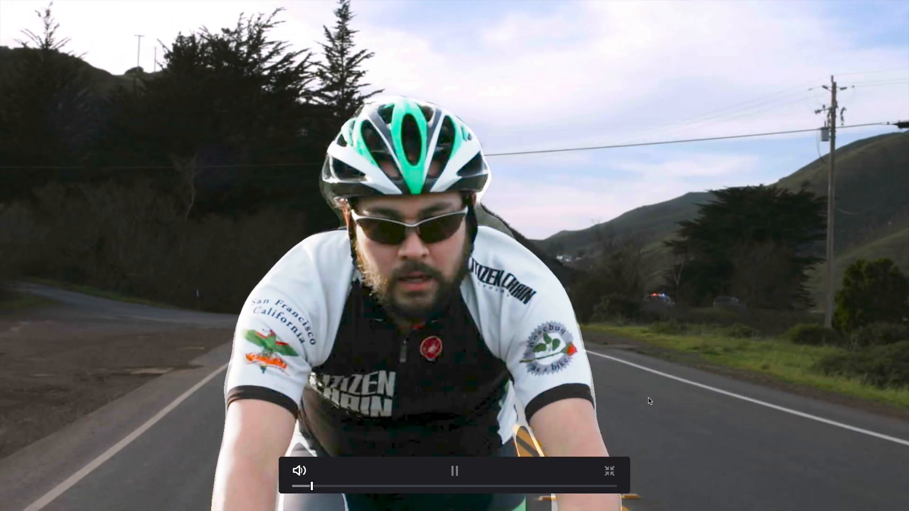
{"action": "key", "text": "space"}
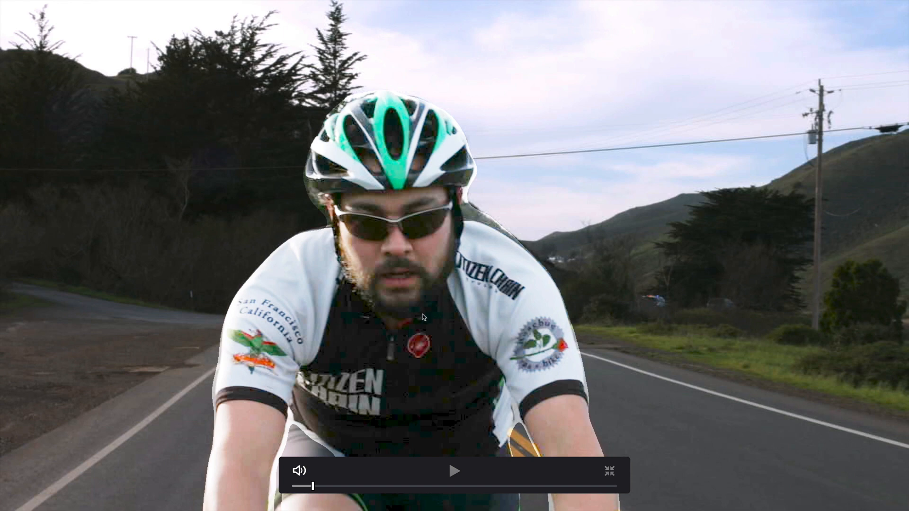
{"action": "key", "text": "Escape"}
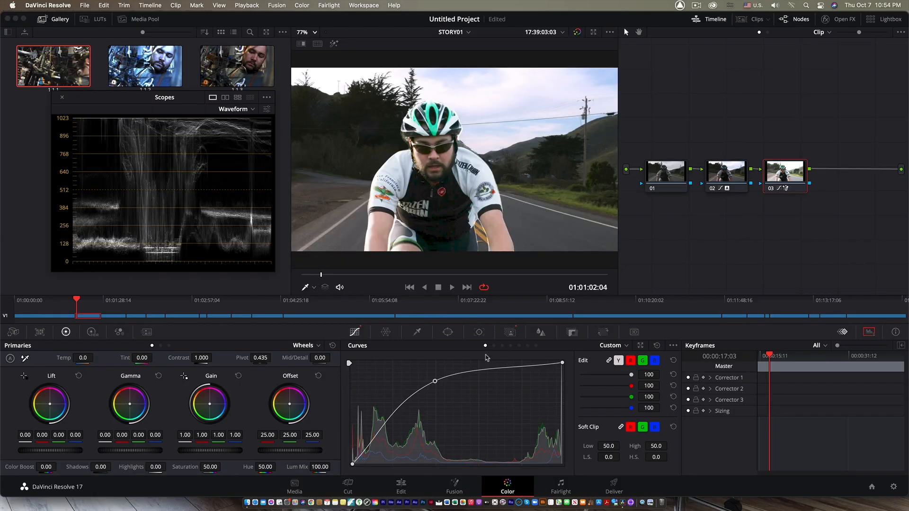
Go to the winding road clip, move its node 01 in line with the source and output, and scrub through the shot.
{"action": "left_click", "coordinate": [119, 317]}
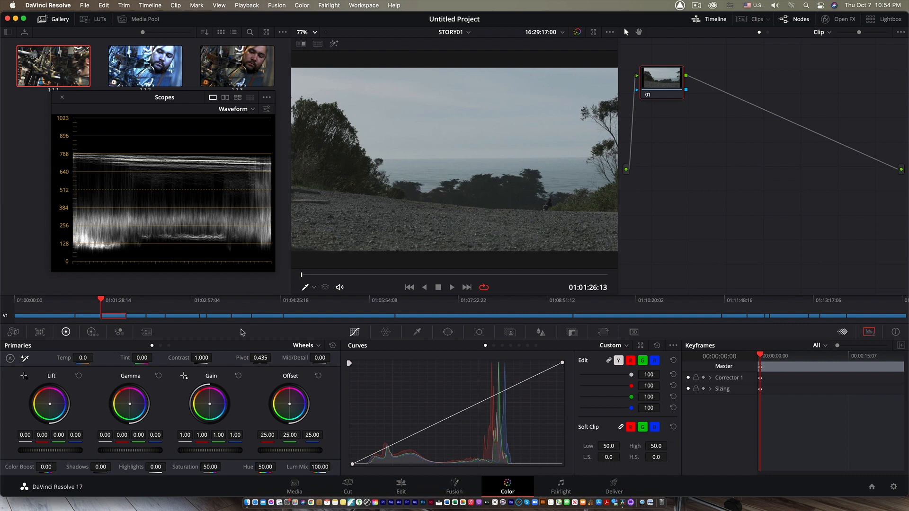
{"action": "left_click", "coordinate": [139, 316]}
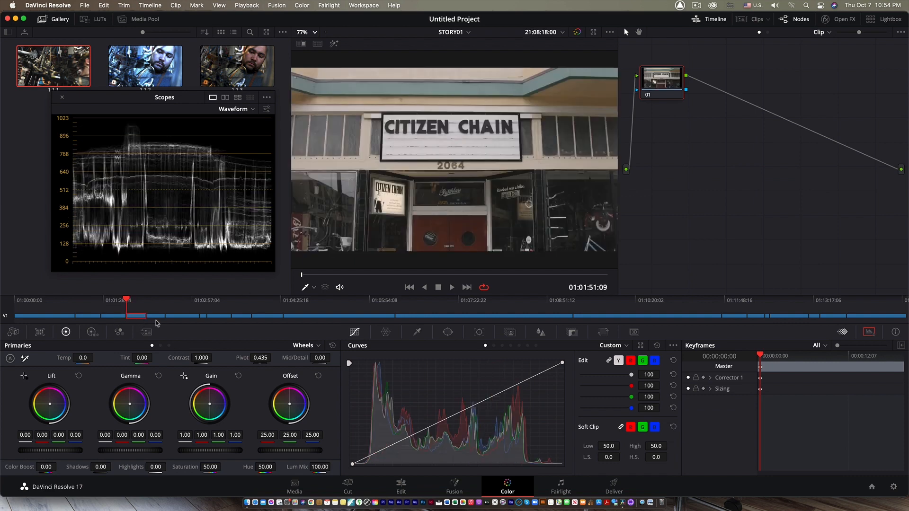
{"action": "left_click", "coordinate": [155, 316]}
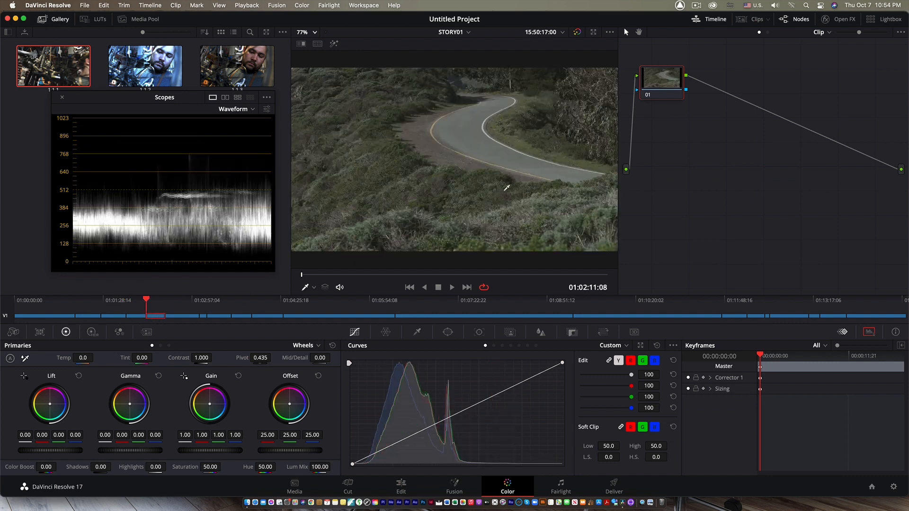
{"action": "left_click_drag", "start_coordinate": [667, 88], "coordinate": [678, 180]}
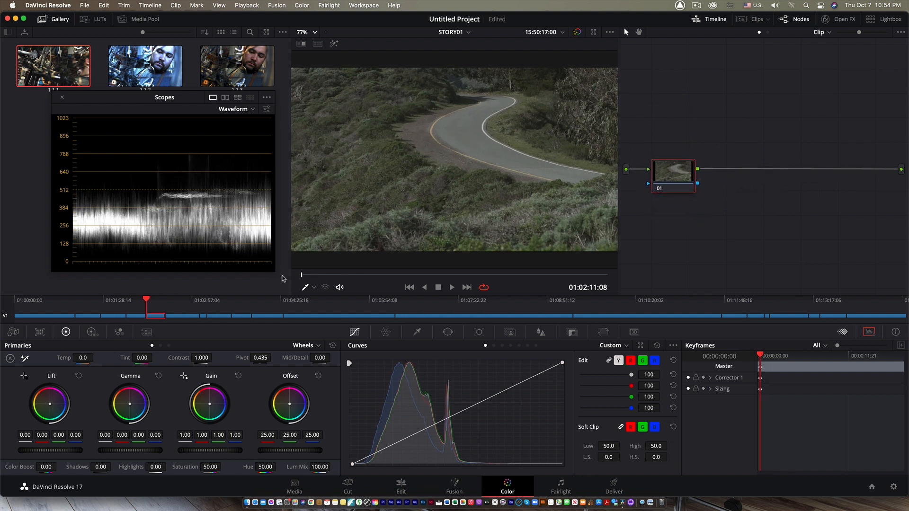
{"action": "left_click_drag", "start_coordinate": [304, 275], "coordinate": [561, 279]}
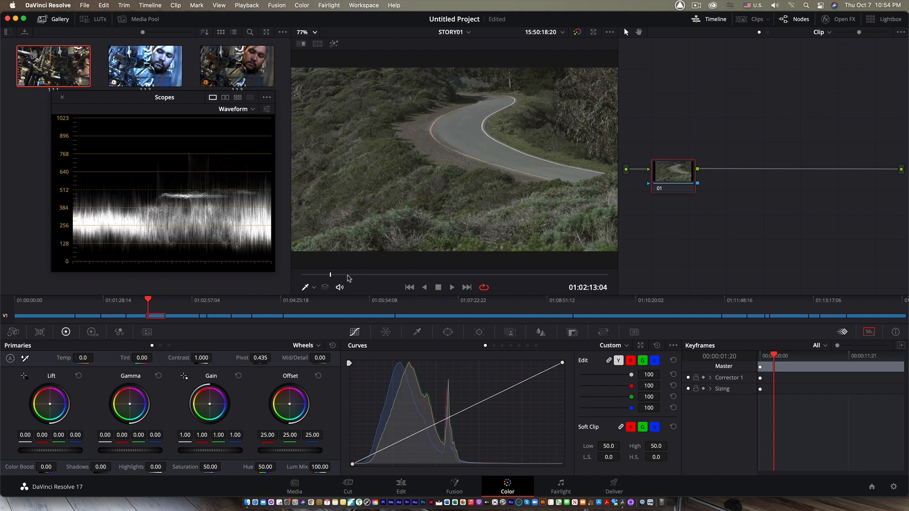
{"action": "left_click_drag", "start_coordinate": [347, 278], "coordinate": [269, 279]}
Add two serial nodes after node 01 on the winding road clip and auto balance node 02.
{"action": "left_click_drag", "start_coordinate": [674, 187], "coordinate": [667, 186]}
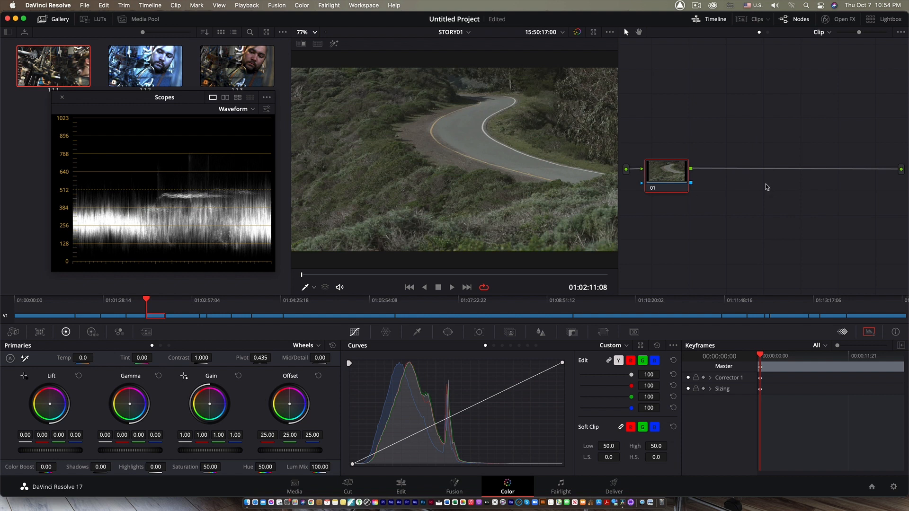
{"action": "key", "text": "alt+s"}
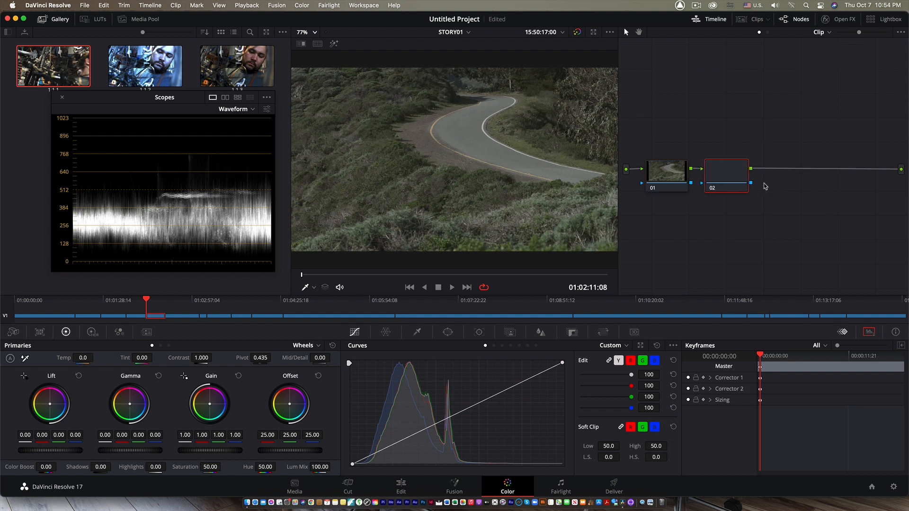
{"action": "key", "text": "alt+s"}
{"action": "left_click", "coordinate": [735, 177]}
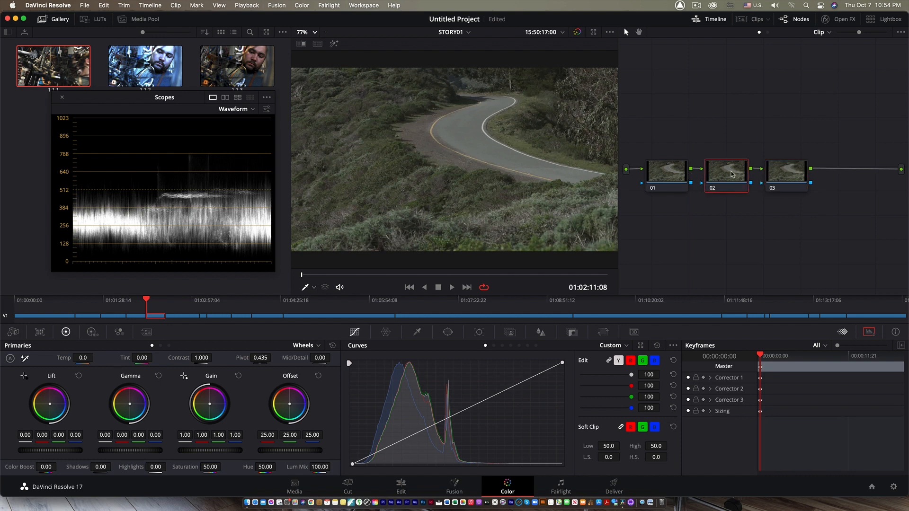
{"action": "left_click", "coordinate": [10, 359]}
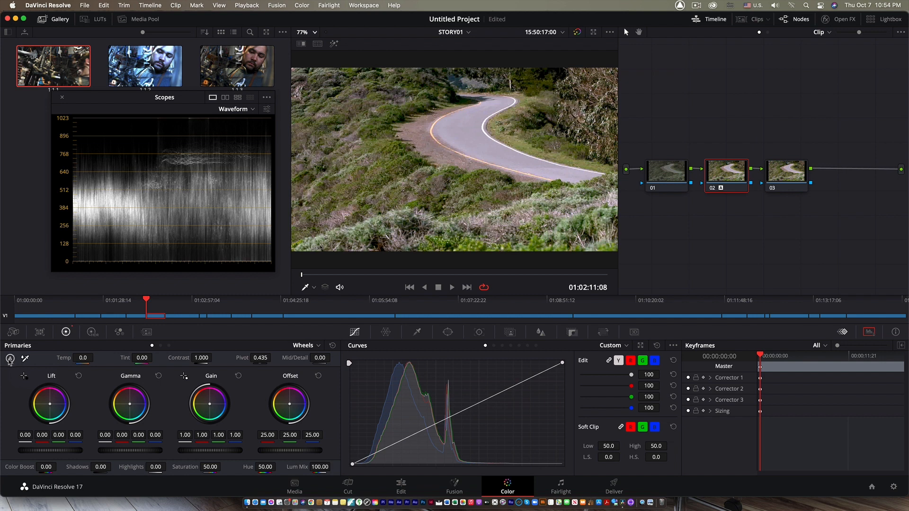
Try lifting the midpoint of only the green custom curve on node 03, and undo the change.
{"action": "left_click", "coordinate": [794, 176]}
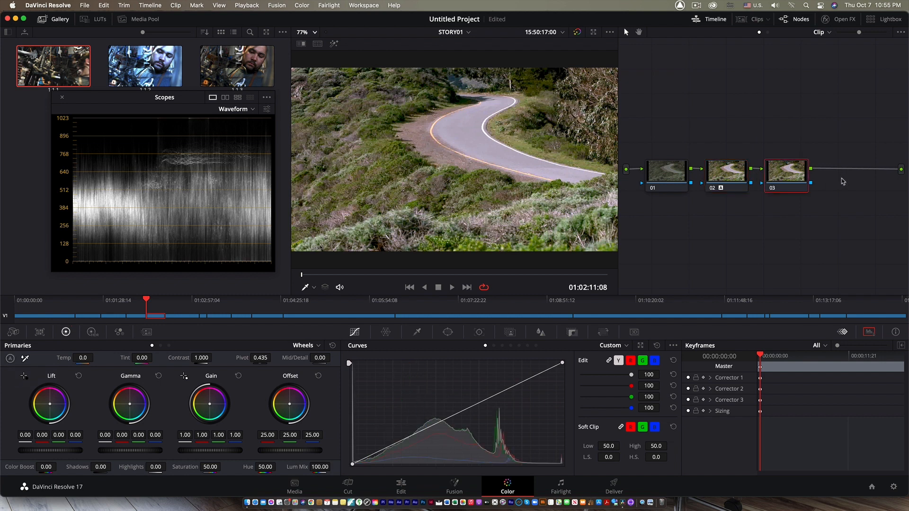
{"action": "left_click", "coordinate": [643, 361]}
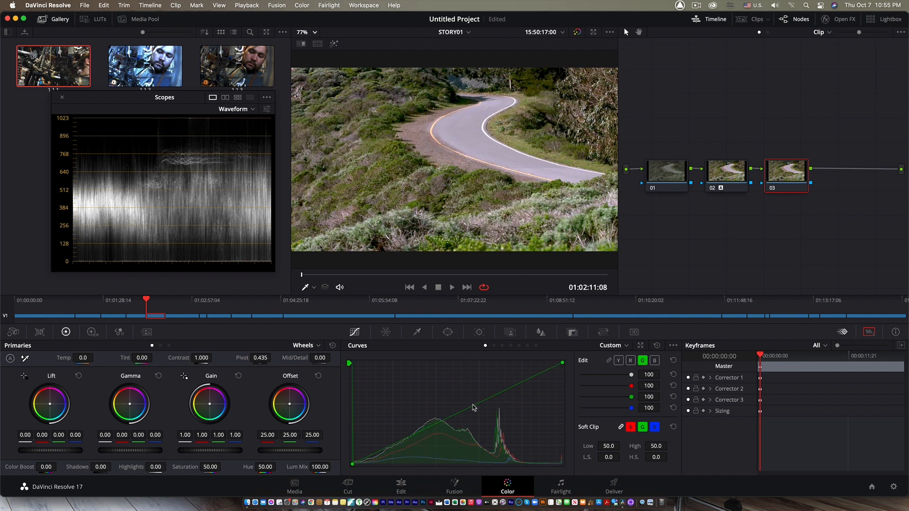
{"action": "left_click_drag", "start_coordinate": [472, 410], "coordinate": [465, 394]}
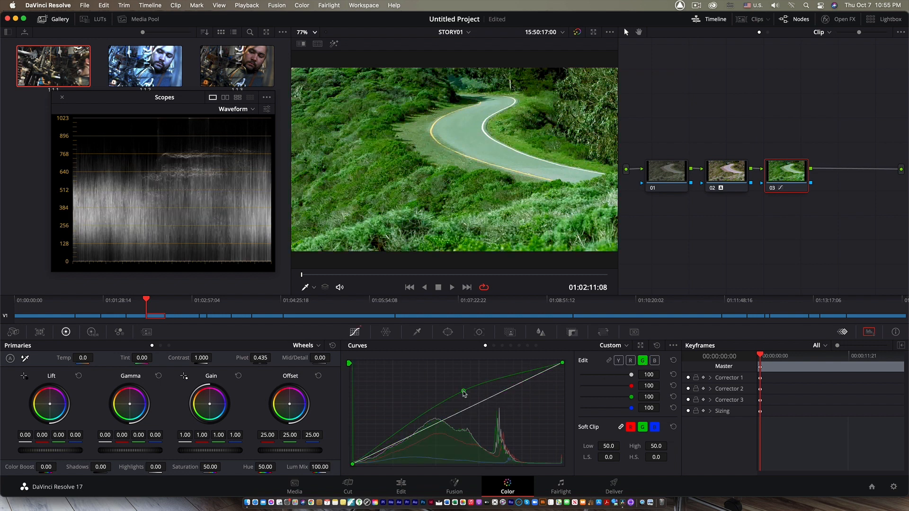
{"action": "key", "text": "super+z"}
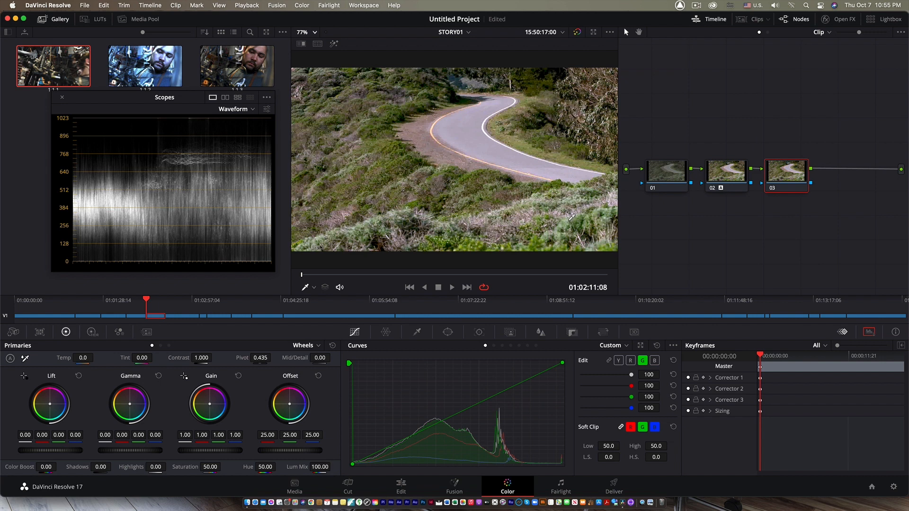
Sample the green of the roadside shrubs with the HSL Qualifier on node 03.
{"action": "scroll", "coordinate": [453, 202], "scroll_direction": "down", "scroll_amount": 1}
{"action": "scroll", "coordinate": [452, 205], "scroll_direction": "up", "scroll_amount": 4}
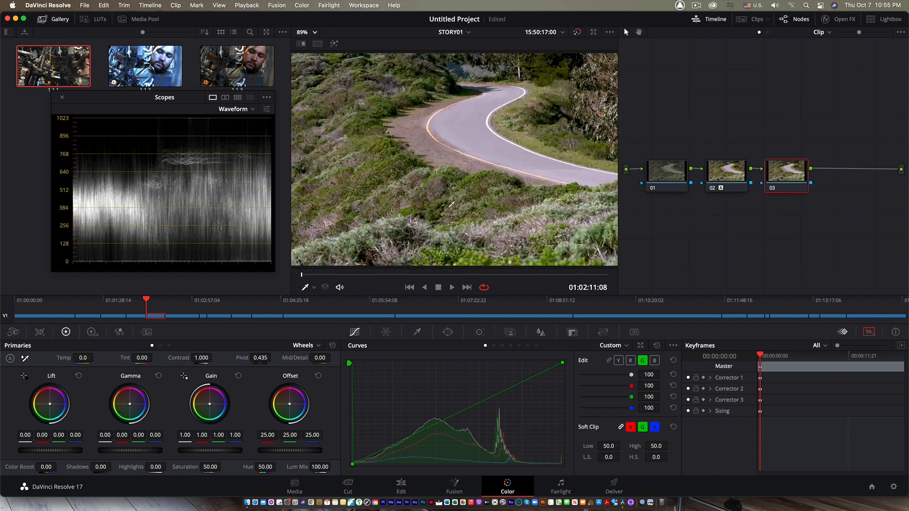
{"action": "scroll", "coordinate": [451, 206], "scroll_direction": "up", "scroll_amount": 1}
{"action": "left_click_drag", "start_coordinate": [455, 204], "coordinate": [624, 217]}
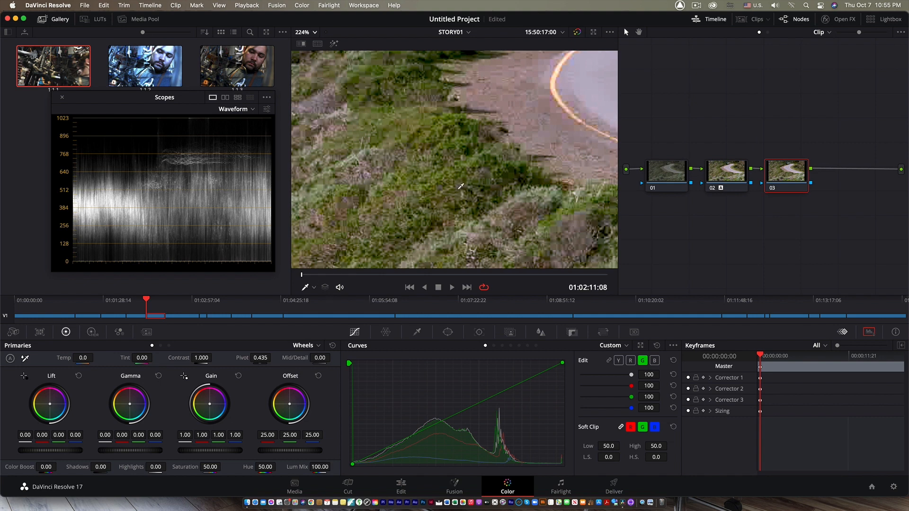
{"action": "left_click", "coordinate": [417, 333]}
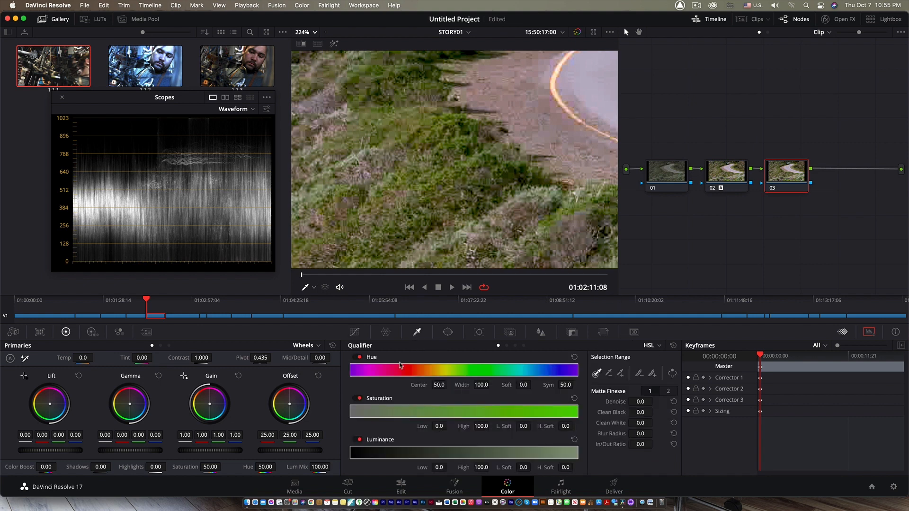
{"action": "scroll", "coordinate": [421, 174], "scroll_direction": "up", "scroll_amount": 5}
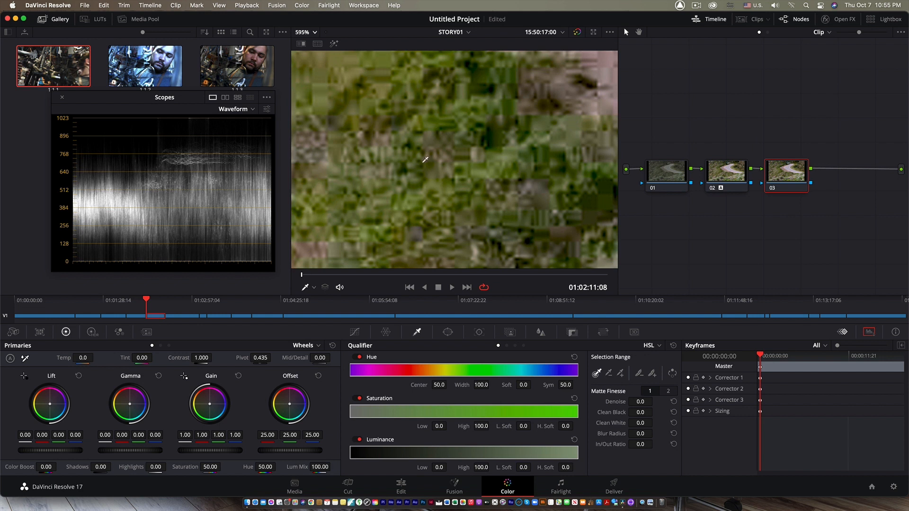
{"action": "left_click", "coordinate": [441, 124]}
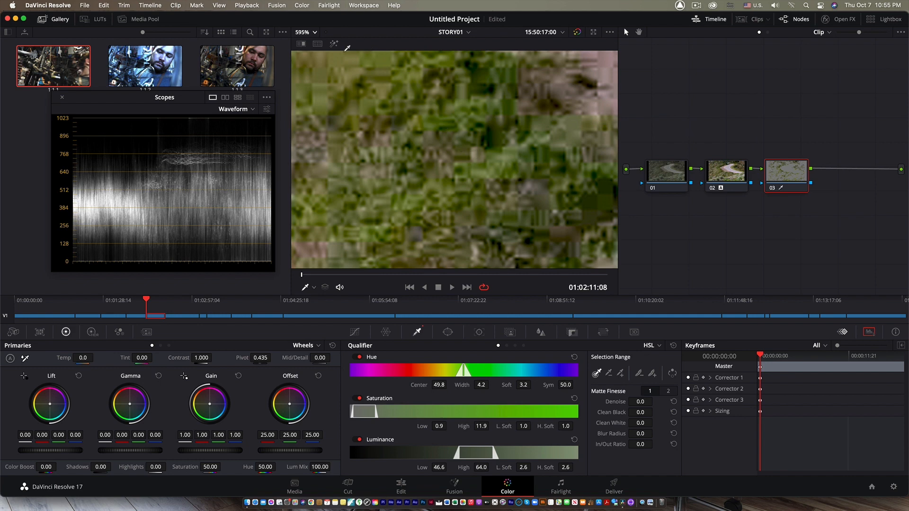
Highlight the qualified shrubs, refine the selection to hue width 7.8 and hue center 50.1, and turn the highlight off.
{"action": "left_click", "coordinate": [335, 45]}
{"action": "scroll", "coordinate": [411, 119], "scroll_direction": "down", "scroll_amount": 5}
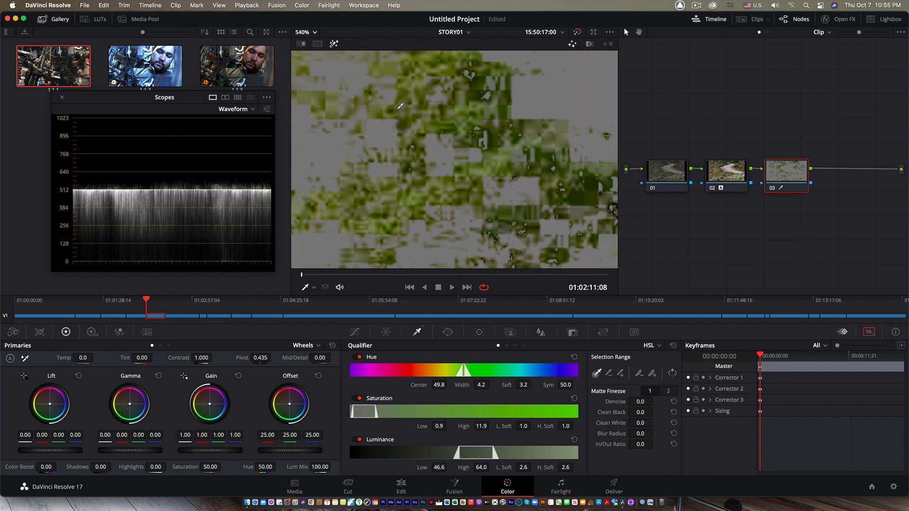
{"action": "scroll", "coordinate": [411, 118], "scroll_direction": "down", "scroll_amount": 3}
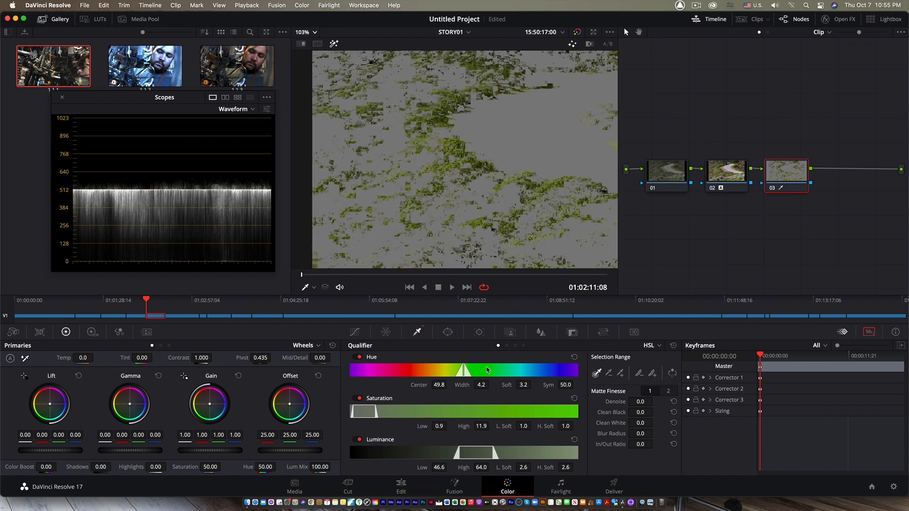
{"action": "left_click_drag", "start_coordinate": [462, 385], "coordinate": [491, 384]}
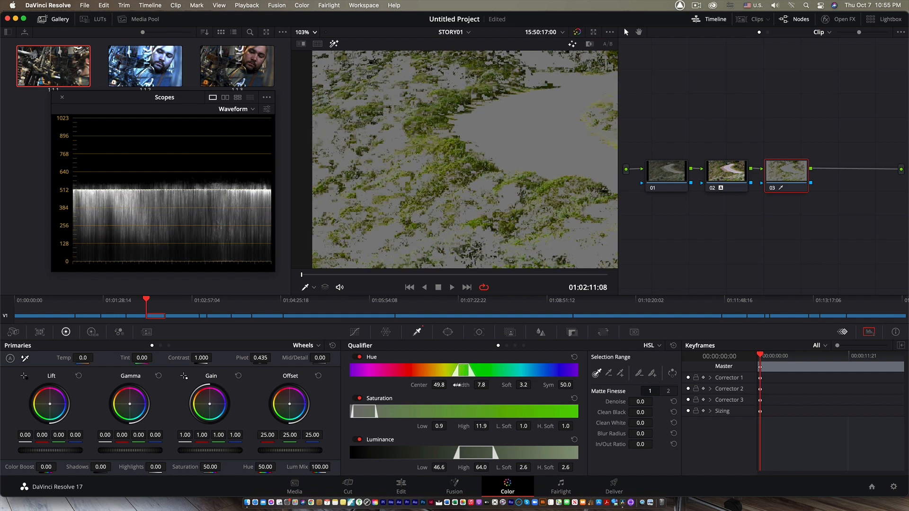
{"action": "left_click_drag", "start_coordinate": [436, 385], "coordinate": [449, 385]}
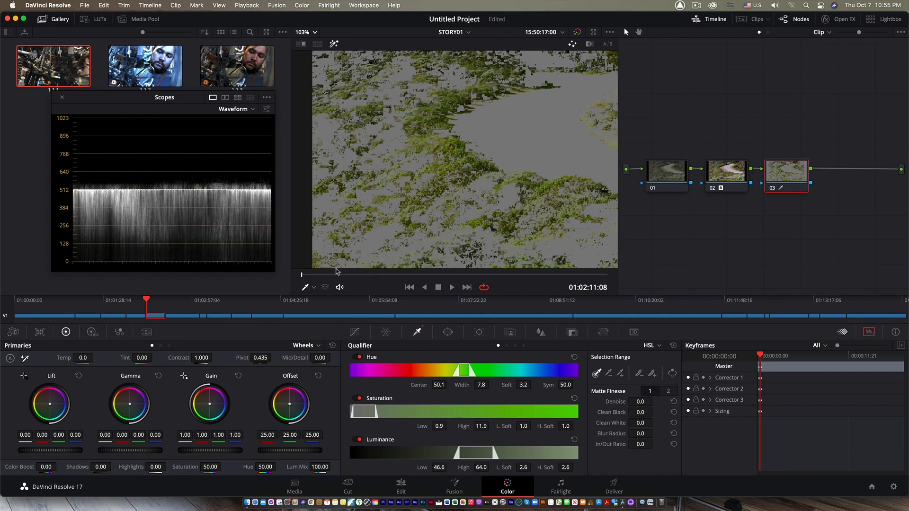
{"action": "left_click", "coordinate": [303, 45]}
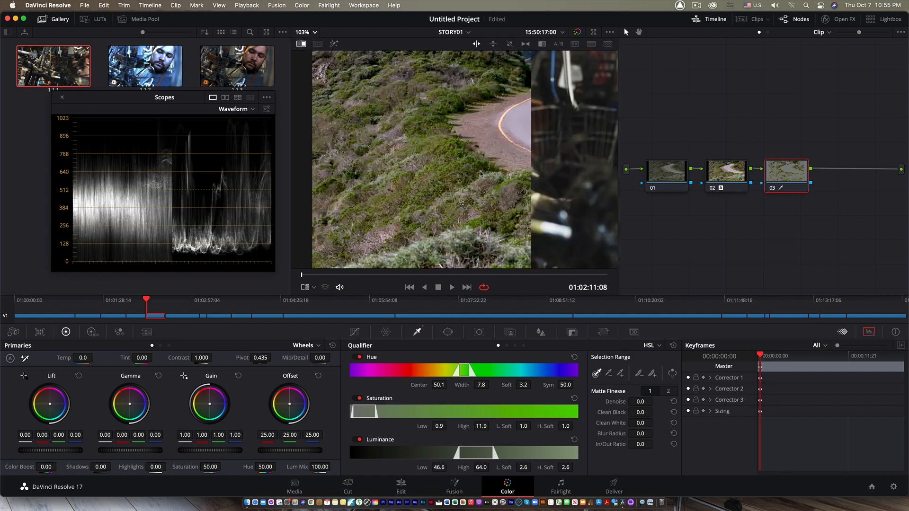
{"action": "scroll", "coordinate": [464, 183], "scroll_direction": "up", "scroll_amount": 3}
{"action": "left_click", "coordinate": [302, 44]}
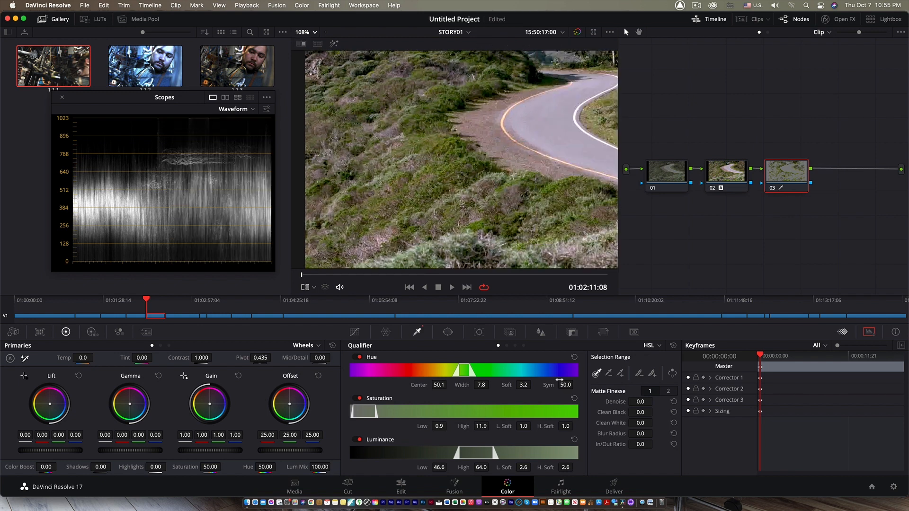
Tint the qualified shrubs reddish with Gamma red 0.02, green -0.01, blue 0.04 and Gain red 1.18, green 0.93, blue 1.18.
{"action": "left_click", "coordinate": [355, 332]}
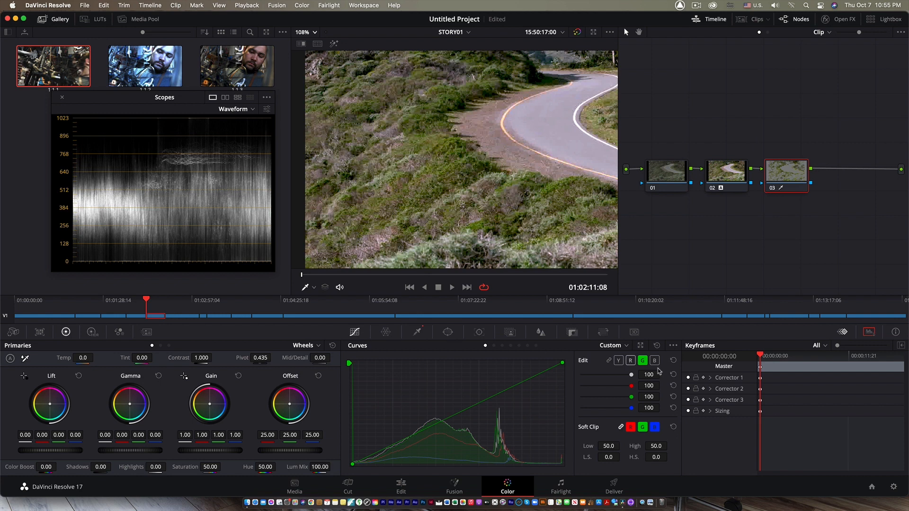
{"action": "left_click", "coordinate": [631, 362]}
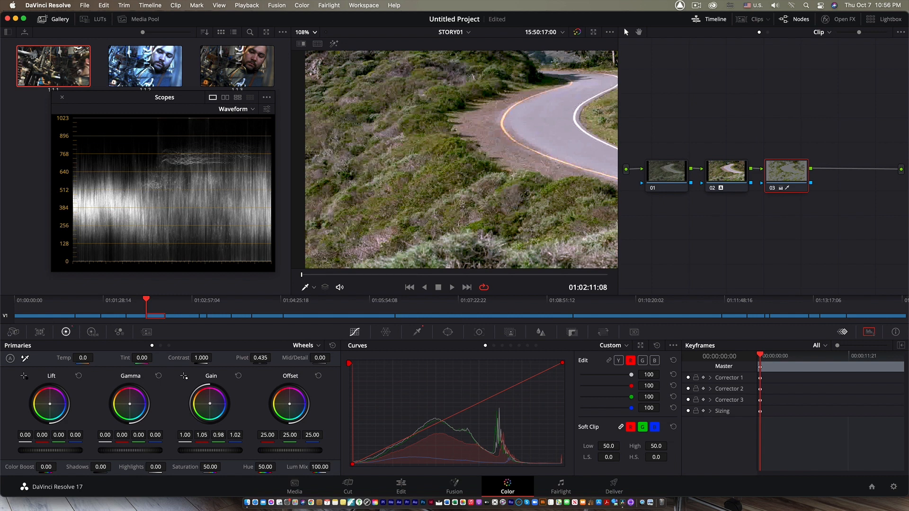
{"action": "left_click_drag", "start_coordinate": [210, 404], "coordinate": [212, 401]}
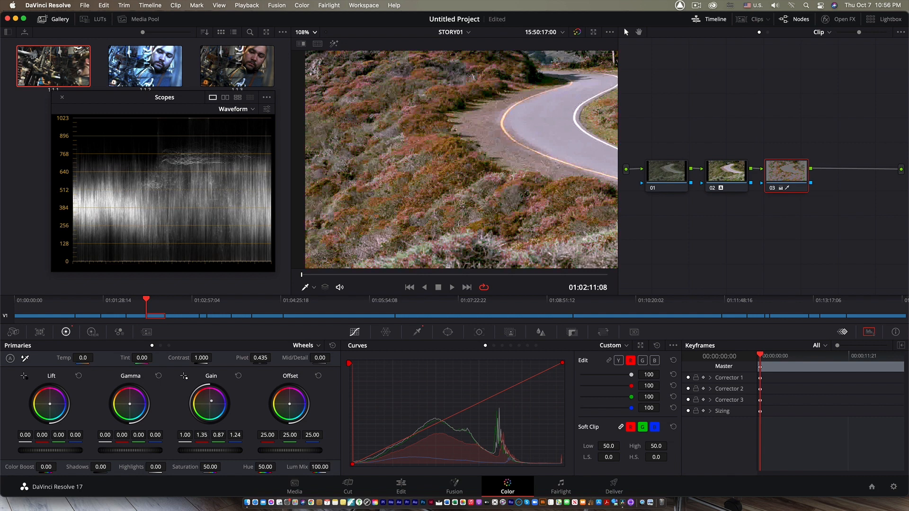
{"action": "left_click_drag", "start_coordinate": [211, 401], "coordinate": [210, 404]}
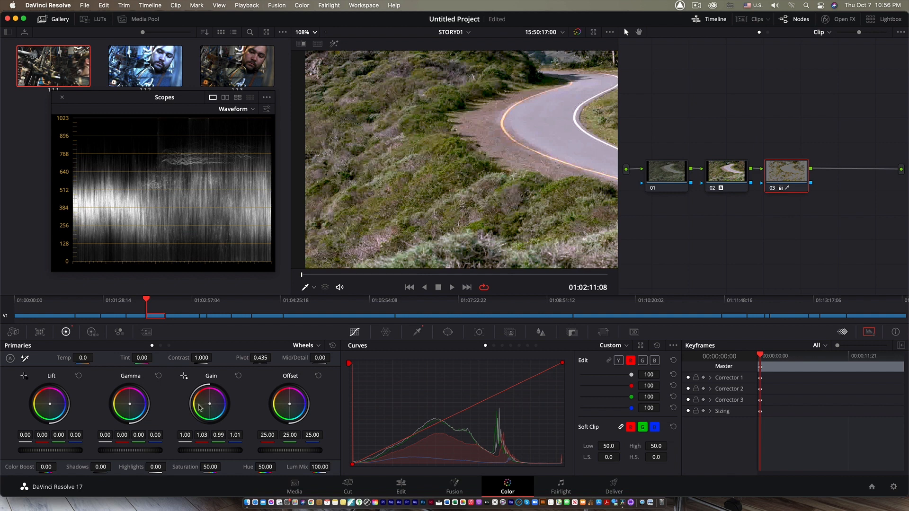
{"action": "left_click_drag", "start_coordinate": [132, 408], "coordinate": [132, 407]}
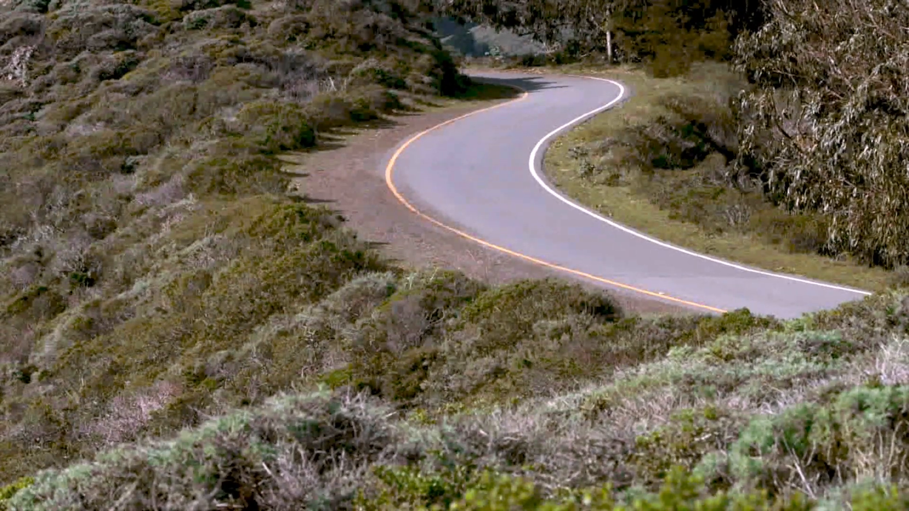
{"action": "mouse_move", "coordinate": [216, 182]}
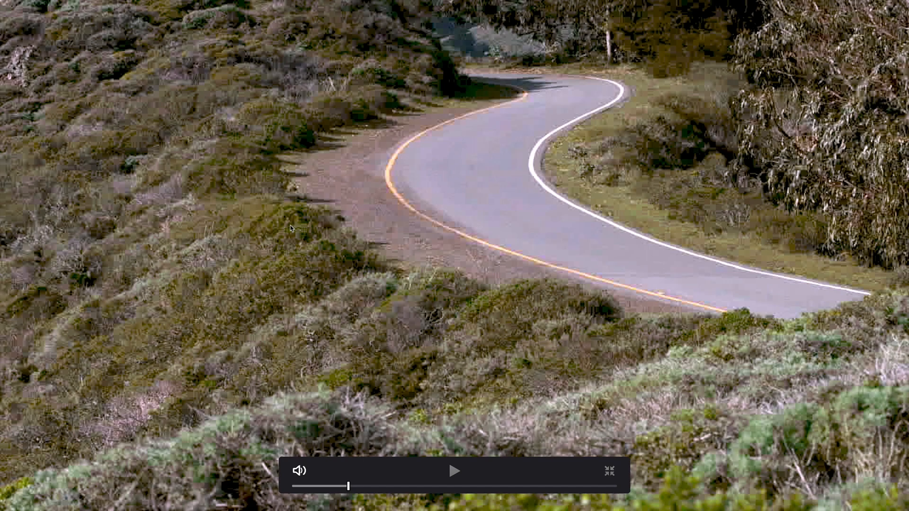
{"action": "key", "text": "Escape"}
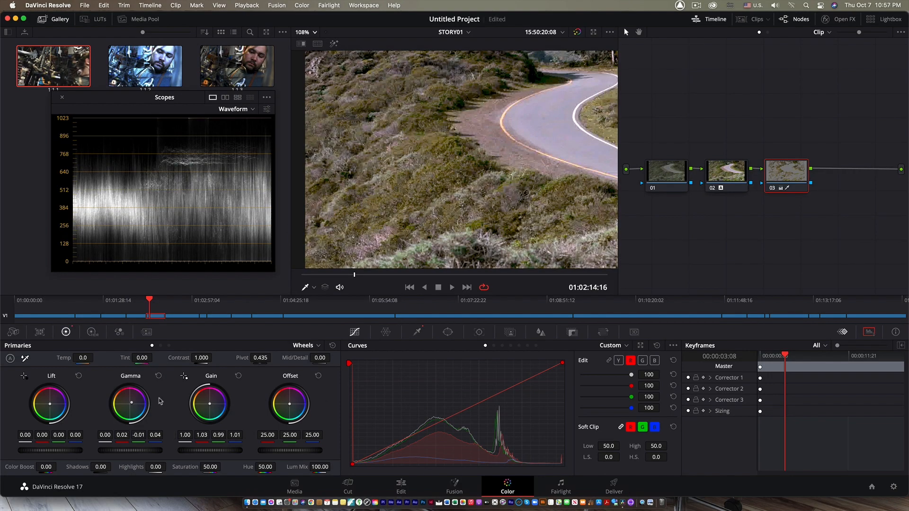
{"action": "left_click_drag", "start_coordinate": [209, 403], "coordinate": [211, 403]}
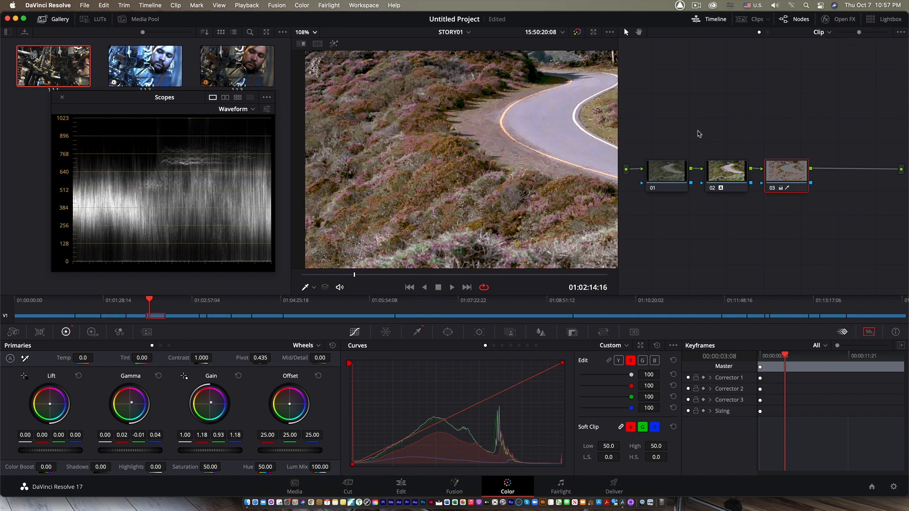
On the Edit page, clear away the Media Pool and floating scopes, and review the tinted road shot in full-screen playback.
{"action": "left_click", "coordinate": [402, 489]}
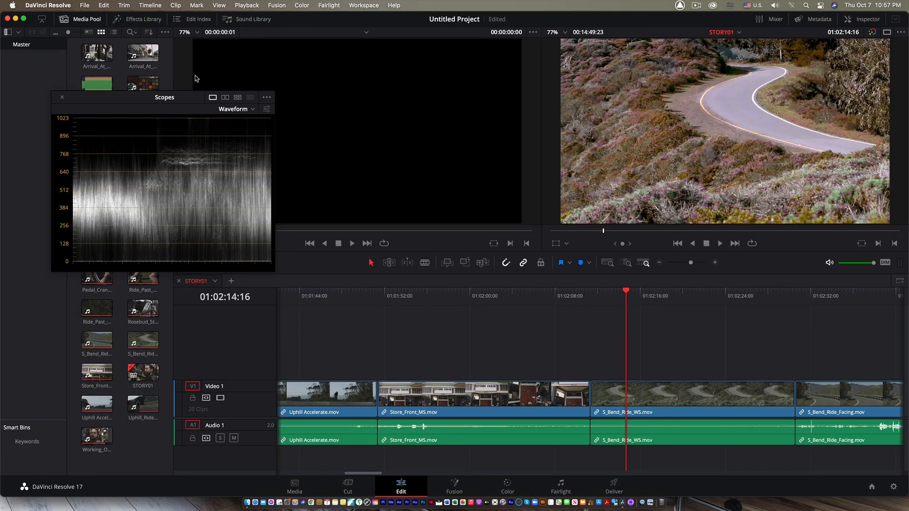
{"action": "left_click", "coordinate": [84, 23]}
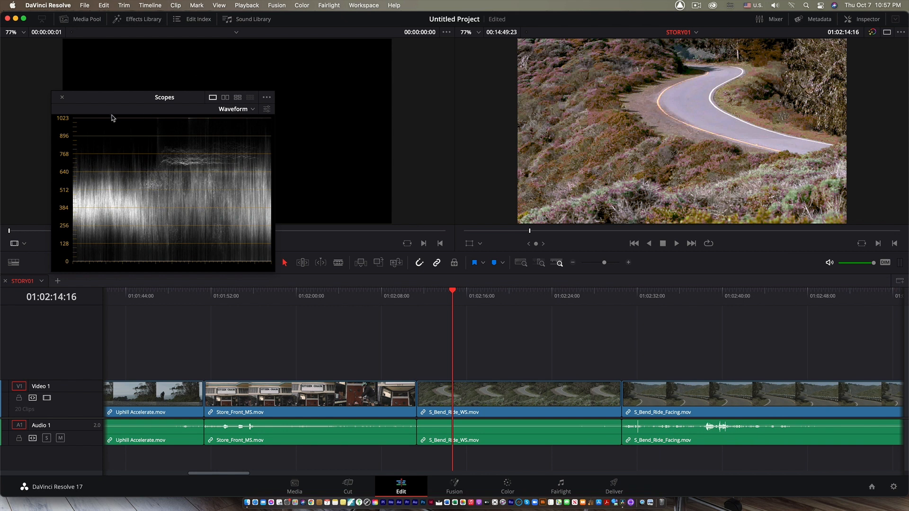
{"action": "left_click", "coordinate": [61, 97]}
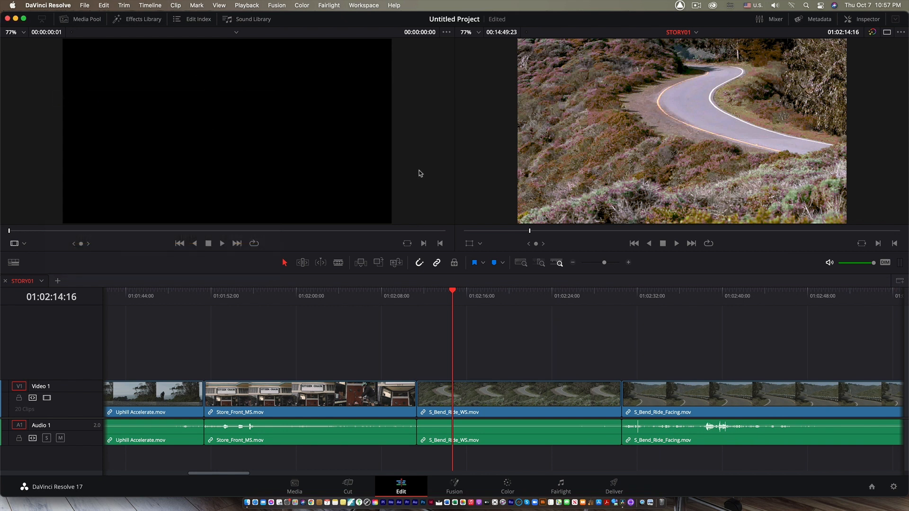
{"action": "key", "text": "super+f"}
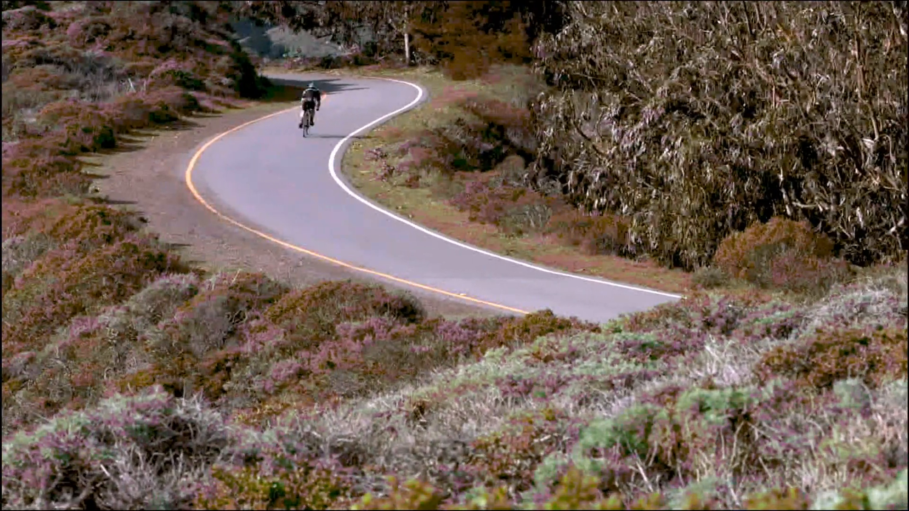
{"action": "mouse_move", "coordinate": [506, 262]}
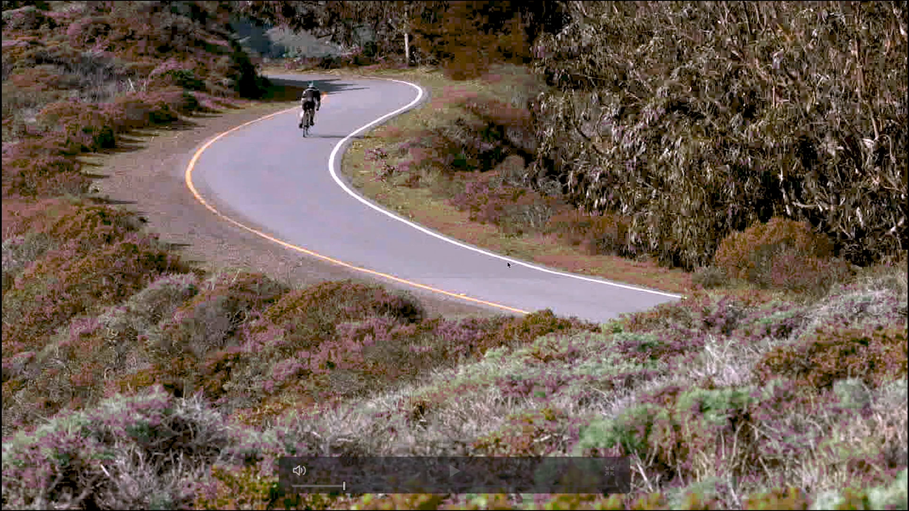
{"action": "key", "text": "Escape"}
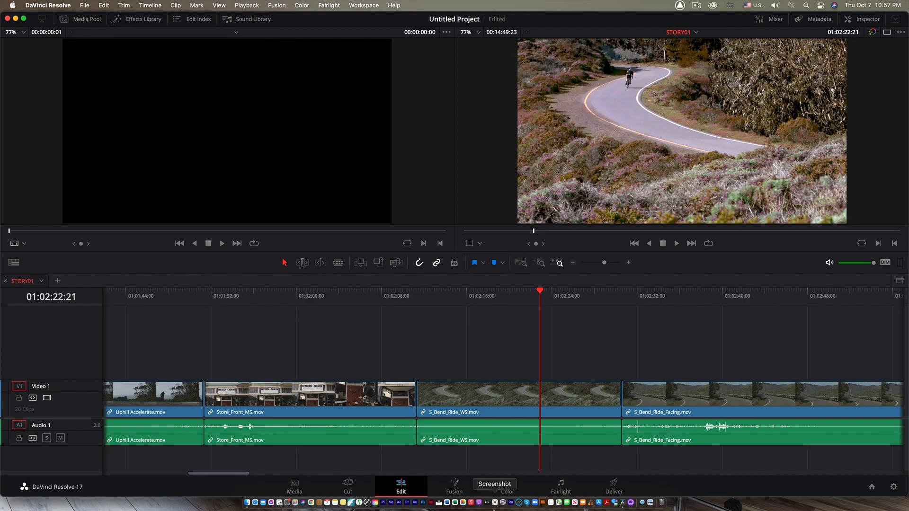
Return to the Color page and look over the Motion Effects settings, ending back on the Primaries wheels.
{"action": "left_click", "coordinate": [507, 487]}
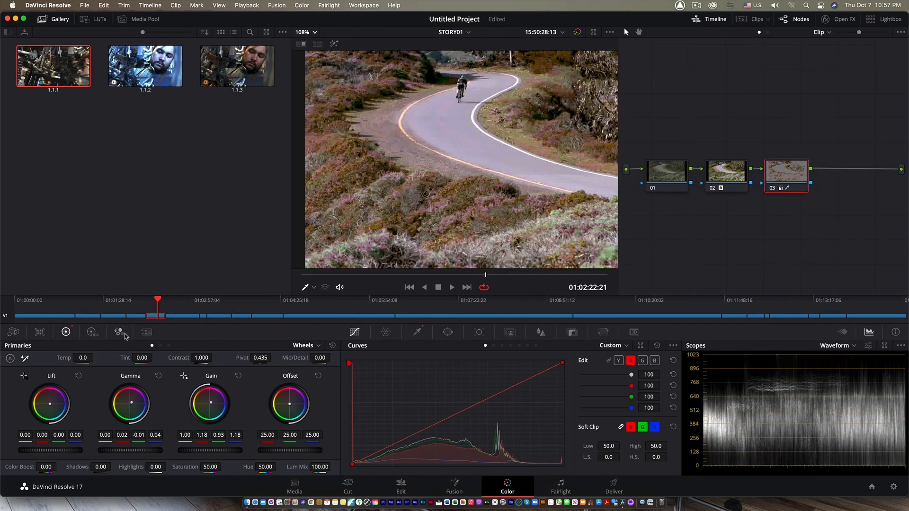
{"action": "left_click", "coordinate": [147, 332]}
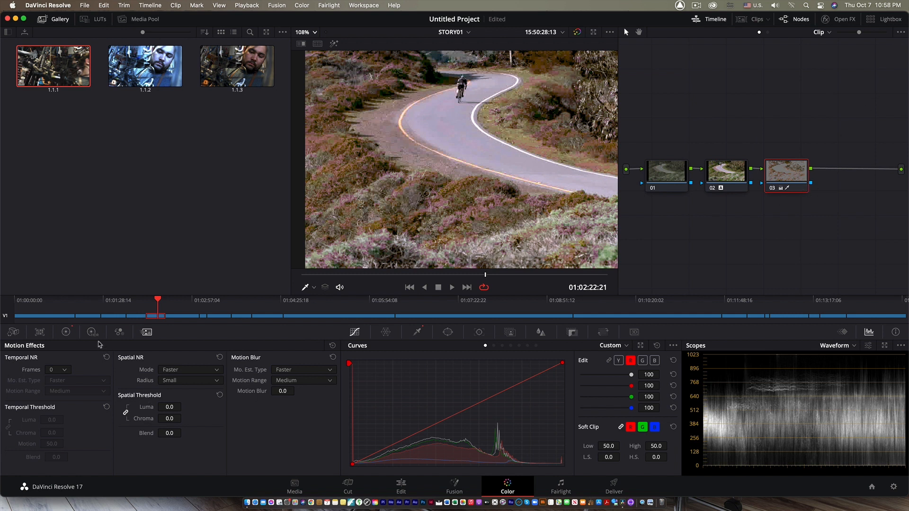
{"action": "left_click", "coordinate": [66, 333]}
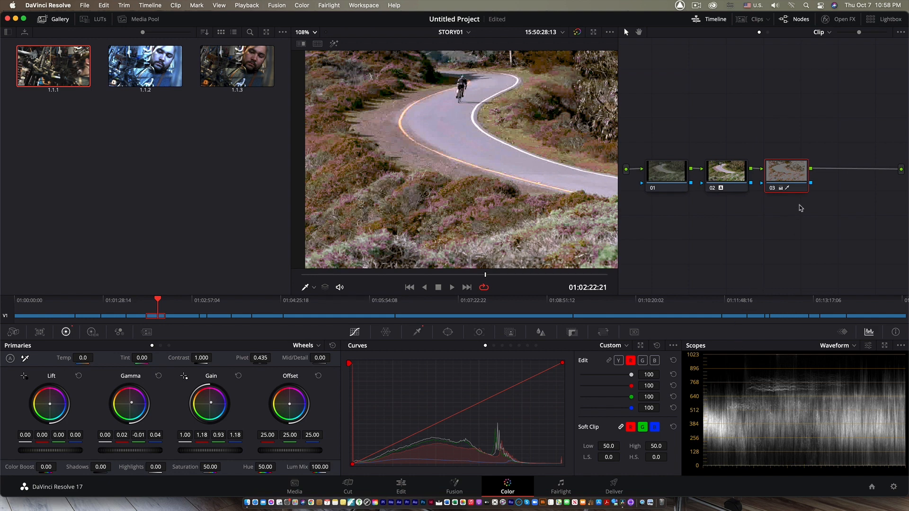
Delete nodes 02 and 03 from the winding road clip.
{"action": "left_click_drag", "start_coordinate": [821, 226], "coordinate": [700, 117]}
{"action": "key", "text": "Delete"}
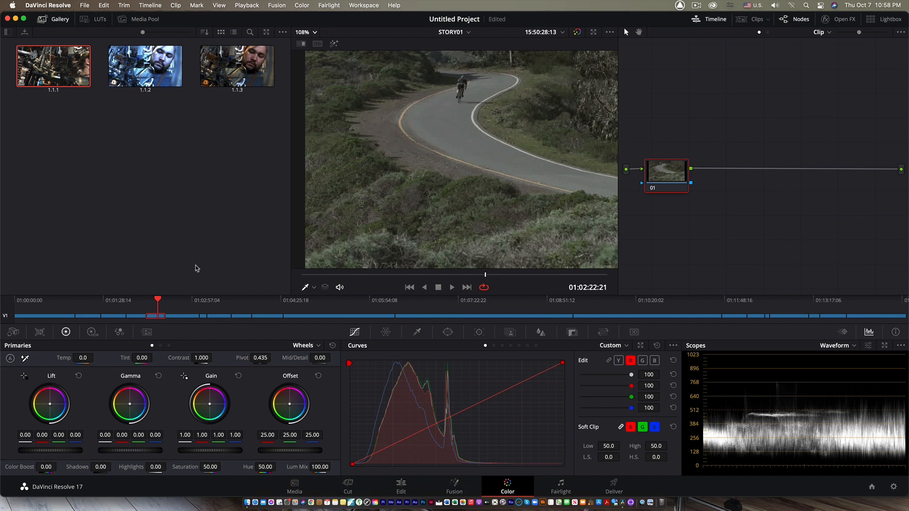
Go to the first clip on the timeline and show the clip thumbnails.
{"action": "left_click", "coordinate": [38, 316]}
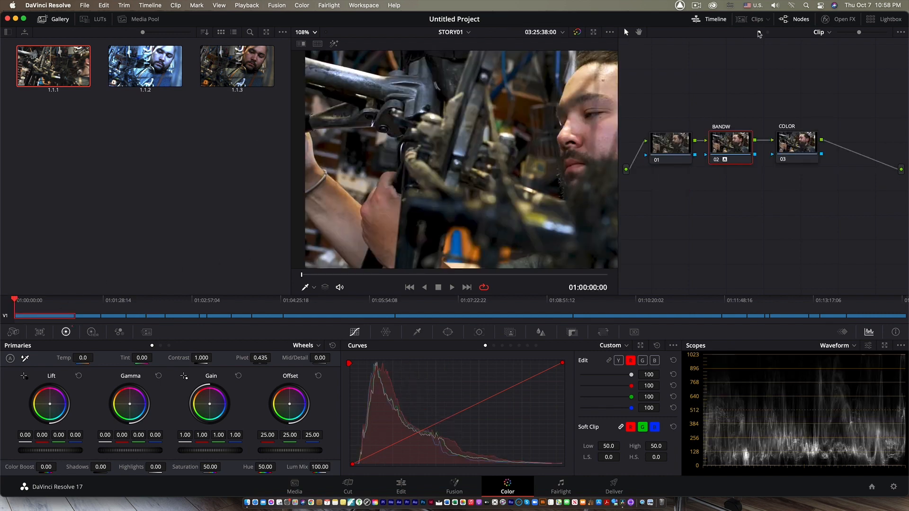
{"action": "left_click", "coordinate": [739, 20]}
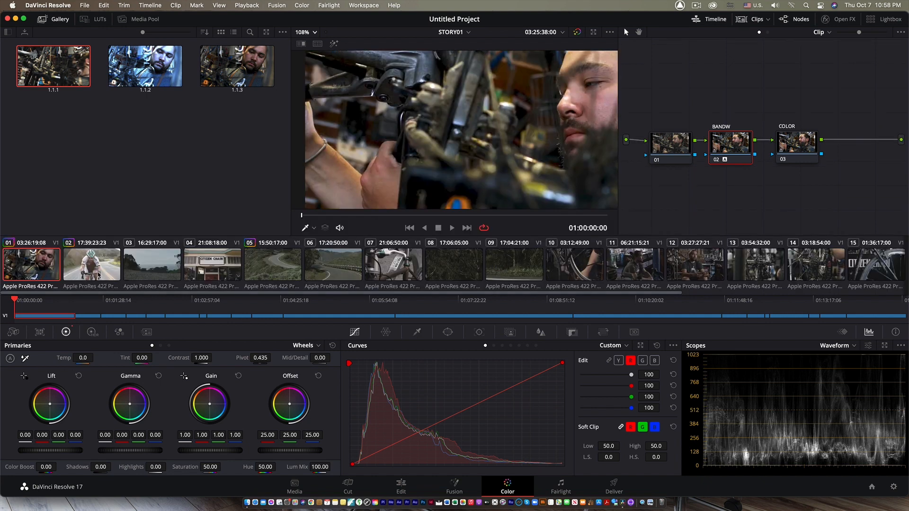
Reset all grades and nodes on clips 01 and 02, and place the remaining node between the graph's input and output.
{"action": "left_click", "coordinate": [99, 273], "text": "super"}
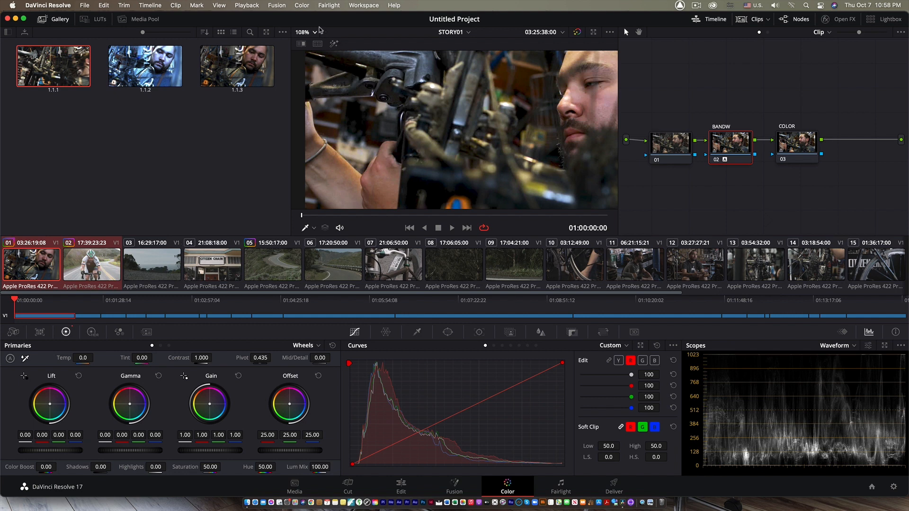
{"action": "left_click", "coordinate": [307, 6]}
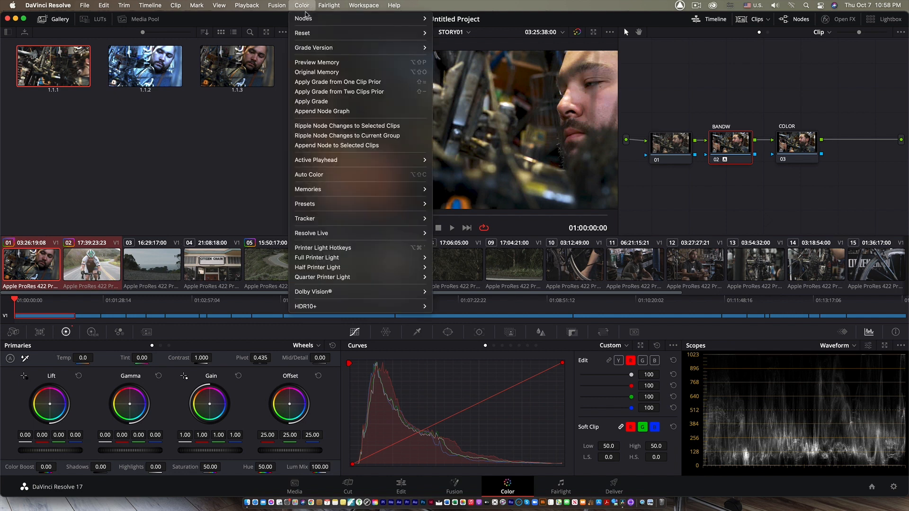
{"action": "mouse_move", "coordinate": [311, 33]}
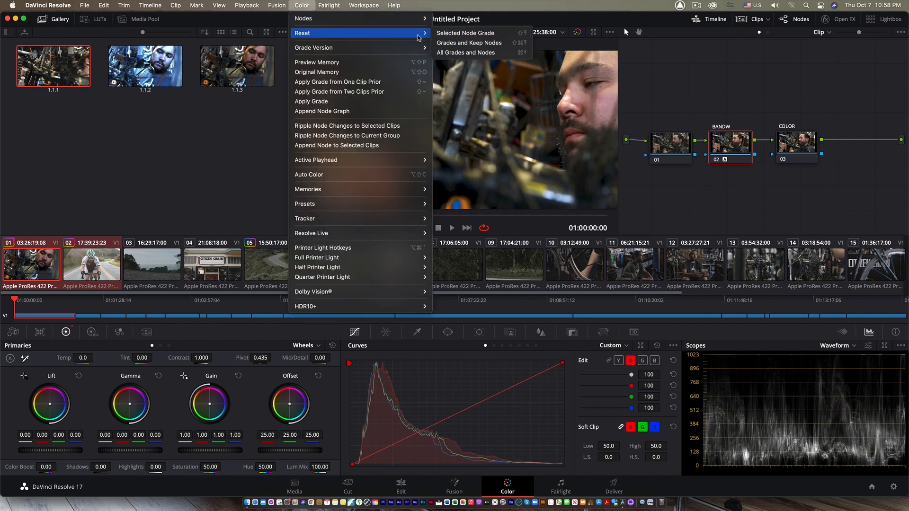
{"action": "left_click", "coordinate": [467, 52]}
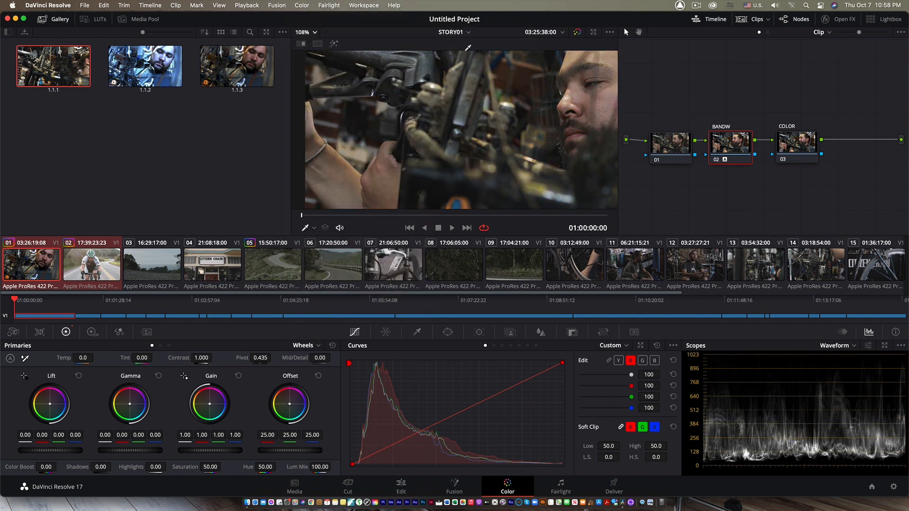
{"action": "left_click_drag", "start_coordinate": [682, 97], "coordinate": [680, 152]}
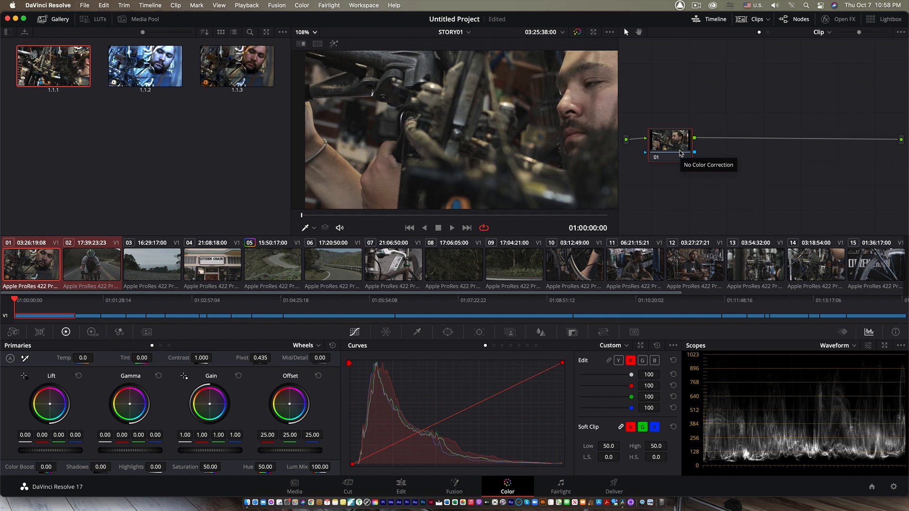
Look through clips 03 to 10 to check their node graphs and ungraded images.
{"action": "left_click", "coordinate": [182, 278]}
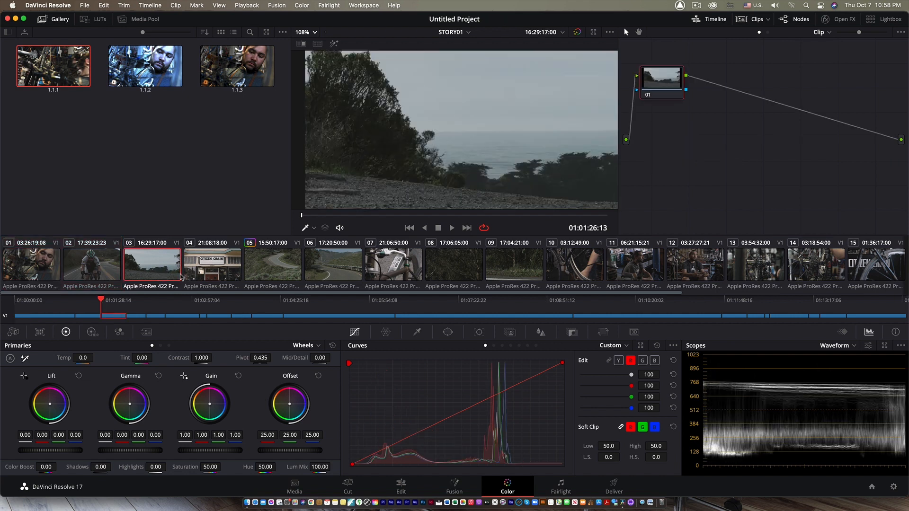
{"action": "left_click", "coordinate": [204, 276]}
{"action": "left_click", "coordinate": [337, 267]}
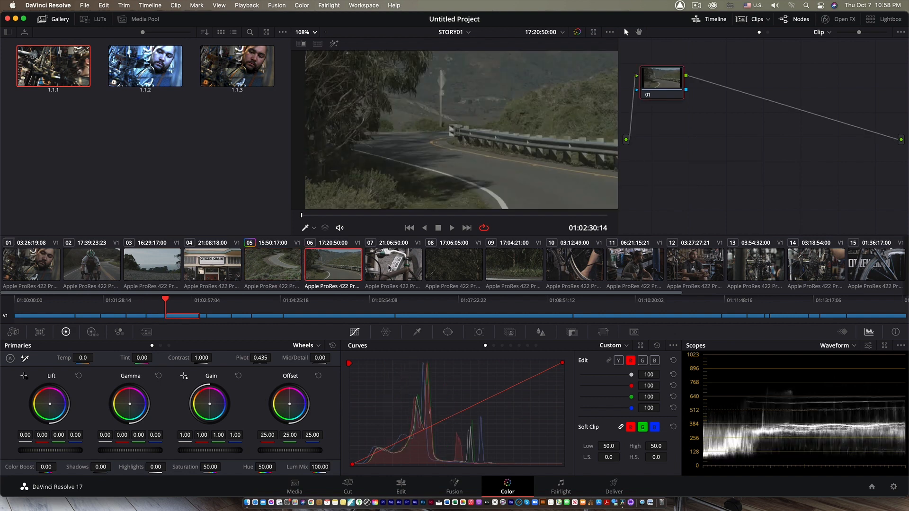
{"action": "left_click", "coordinate": [395, 267]}
{"action": "left_click", "coordinate": [466, 269]}
{"action": "left_click", "coordinate": [533, 268]}
{"action": "left_click", "coordinate": [588, 267]}
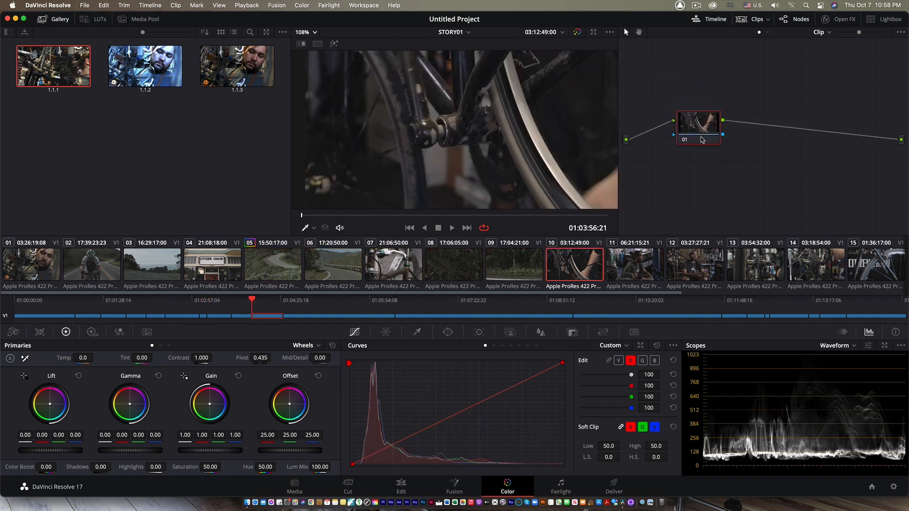
Switch the node graph from Clip to Timeline level and add a serial node placed between the input and output.
{"action": "left_click", "coordinate": [830, 33]}
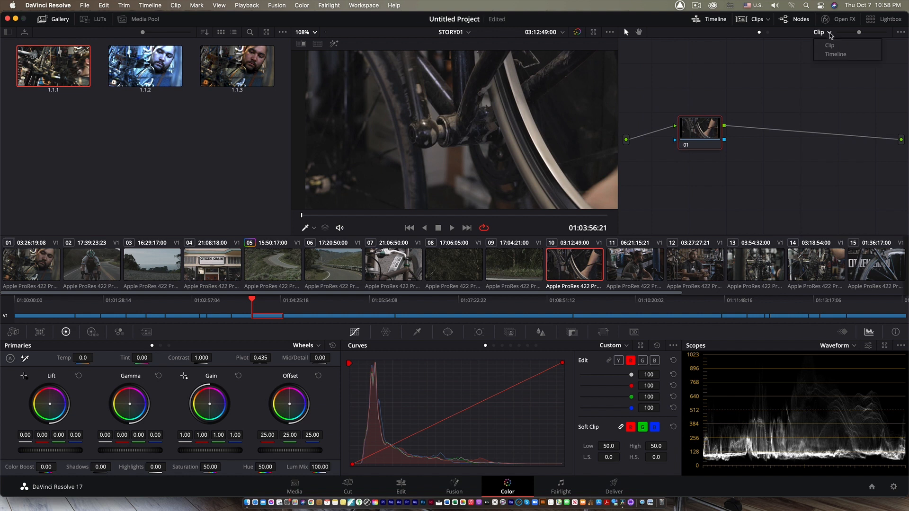
{"action": "left_click", "coordinate": [836, 54]}
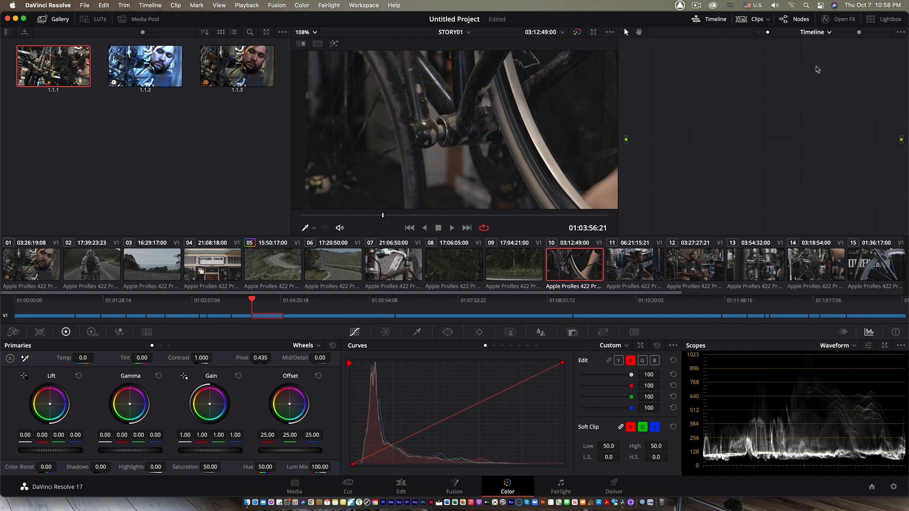
{"action": "key", "text": "alt+s"}
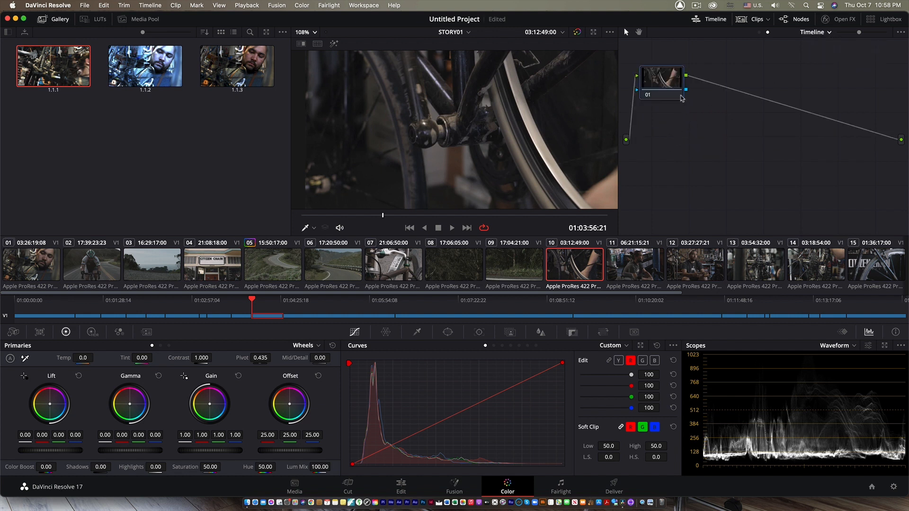
{"action": "left_click_drag", "start_coordinate": [674, 87], "coordinate": [714, 146]}
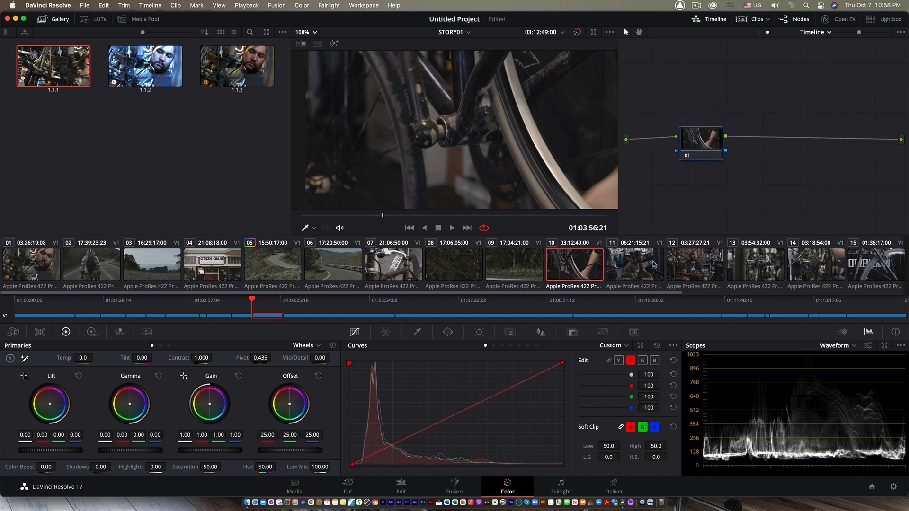
On the timeline node, shape the luminance curve into an S with raised highlights and lowered shadows, and set saturation to 100.
{"action": "left_click", "coordinate": [619, 360]}
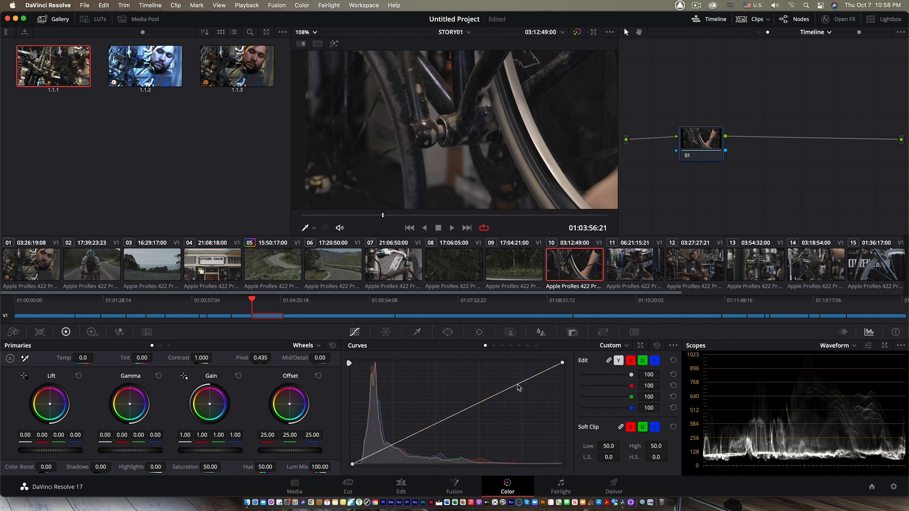
{"action": "left_click_drag", "start_coordinate": [520, 383], "coordinate": [495, 373]}
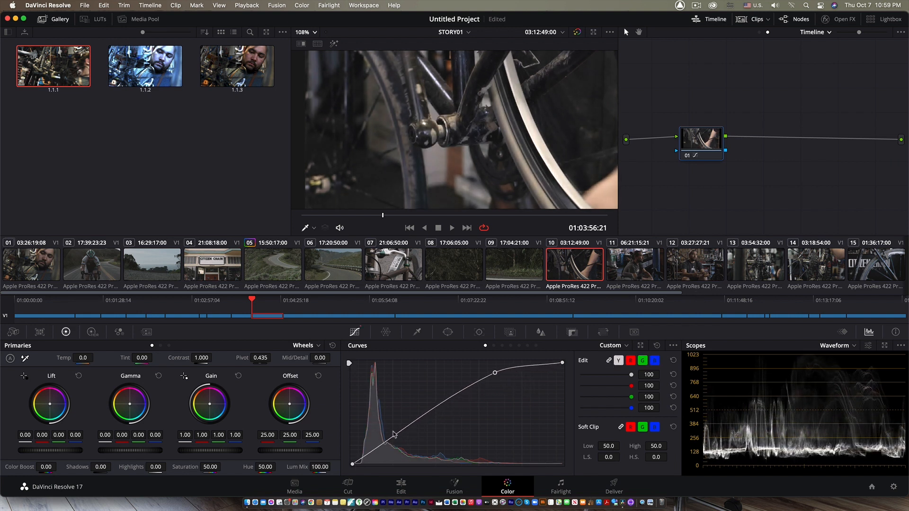
{"action": "left_click_drag", "start_coordinate": [397, 437], "coordinate": [405, 438]}
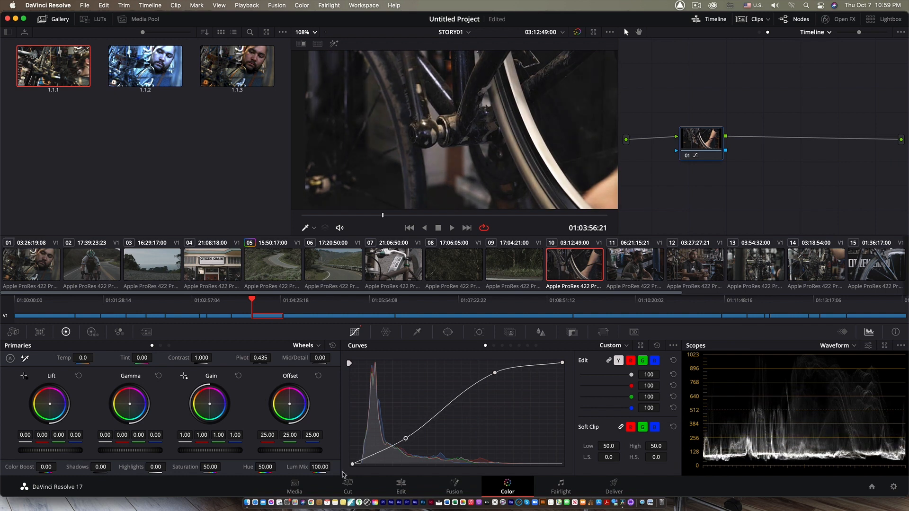
{"action": "left_click_drag", "start_coordinate": [213, 467], "coordinate": [270, 467]}
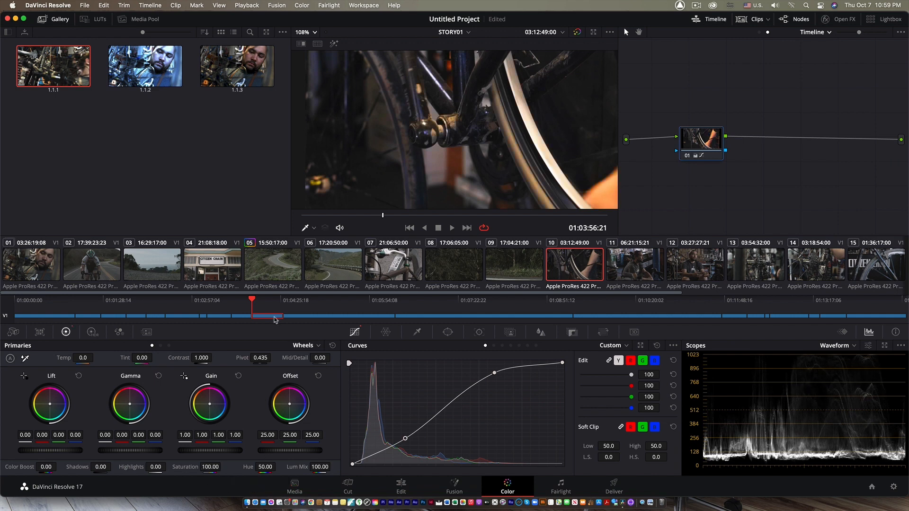
Check how the timeline-level grade affects clips 03 to 06.
{"action": "left_click", "coordinate": [146, 271]}
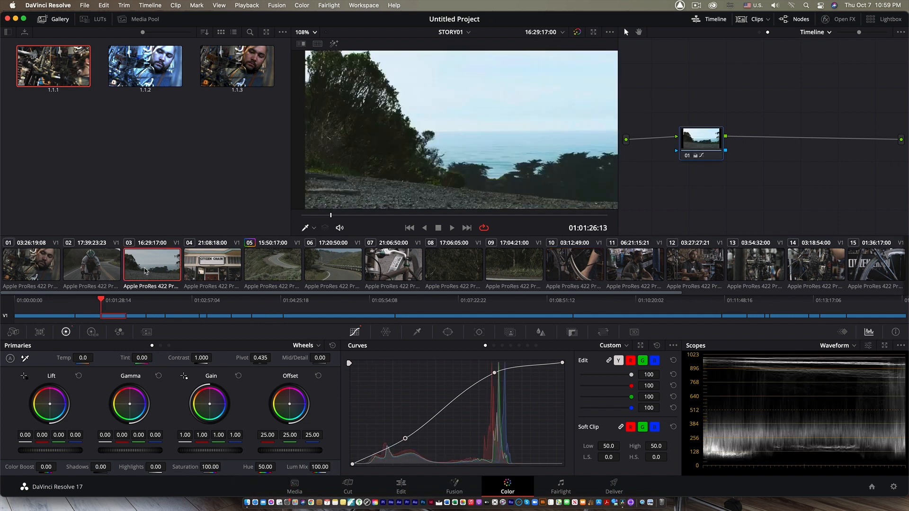
{"action": "left_click", "coordinate": [217, 271]}
{"action": "left_click", "coordinate": [275, 260]}
{"action": "left_click", "coordinate": [323, 265]}
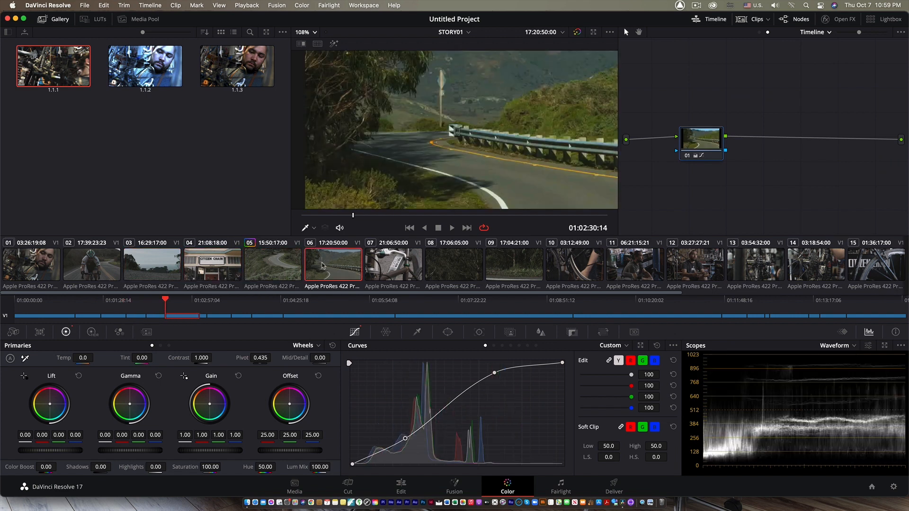
{"action": "left_click", "coordinate": [288, 270]}
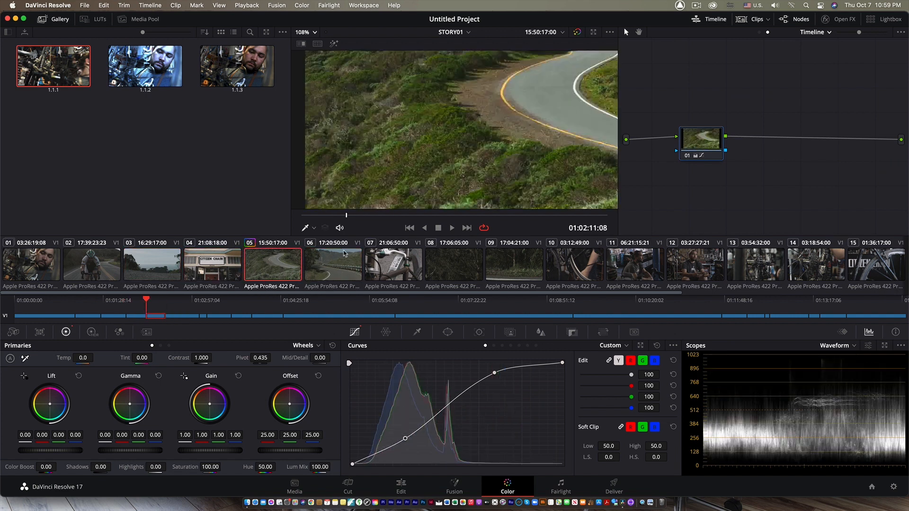
{"action": "left_click", "coordinate": [341, 259]}
{"action": "key", "text": "Up"}
Review the timeline-level grade clip by clip, from the first clip through clip 11.
{"action": "left_click", "coordinate": [27, 271]}
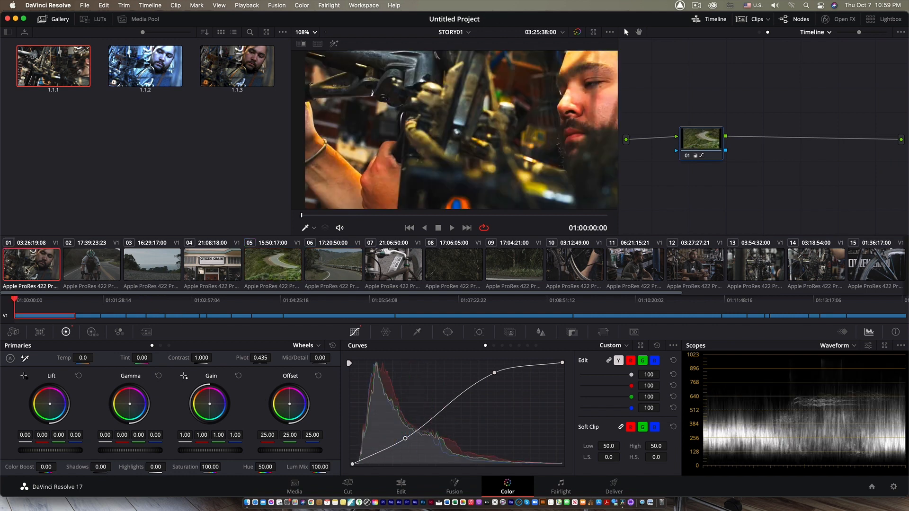
{"action": "left_click", "coordinate": [80, 265]}
{"action": "left_click", "coordinate": [166, 270]}
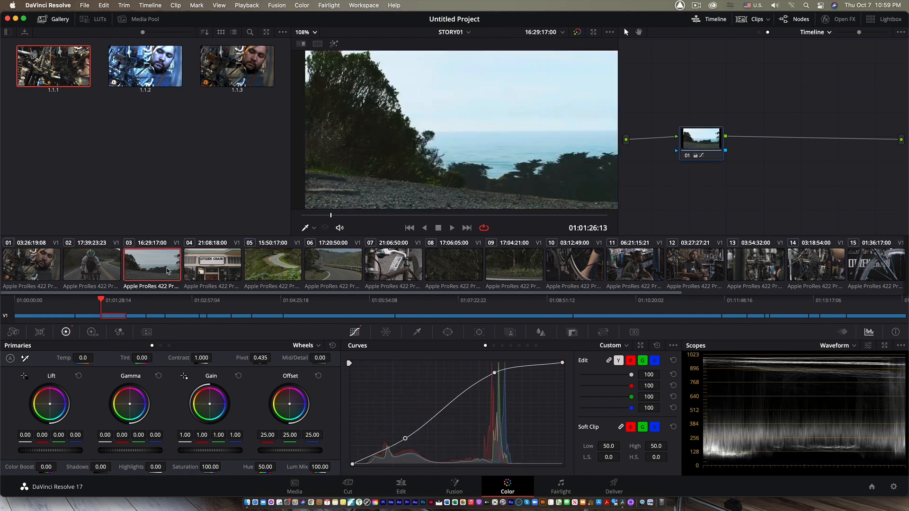
{"action": "left_click", "coordinate": [211, 270]}
{"action": "left_click", "coordinate": [256, 269]}
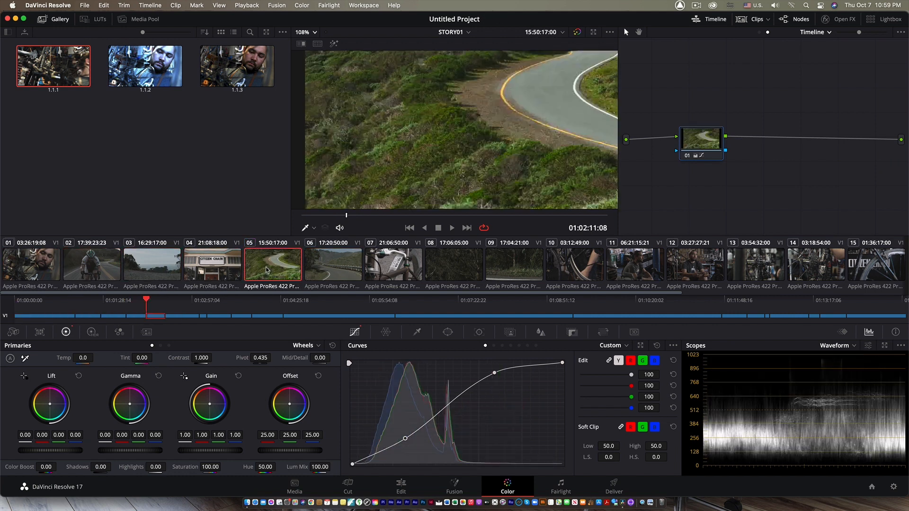
{"action": "left_click", "coordinate": [350, 270]}
{"action": "left_click", "coordinate": [417, 263]}
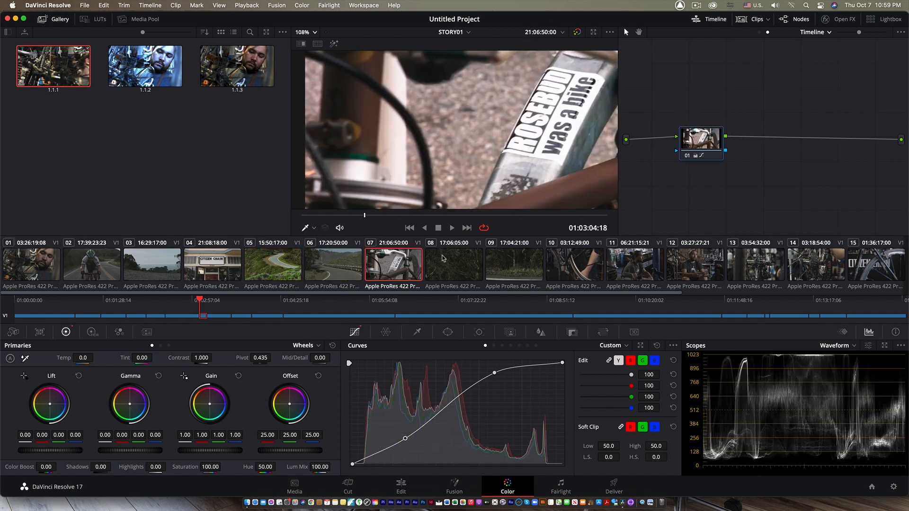
{"action": "left_click", "coordinate": [453, 260]}
{"action": "left_click", "coordinate": [505, 262]}
{"action": "left_click", "coordinate": [587, 268]}
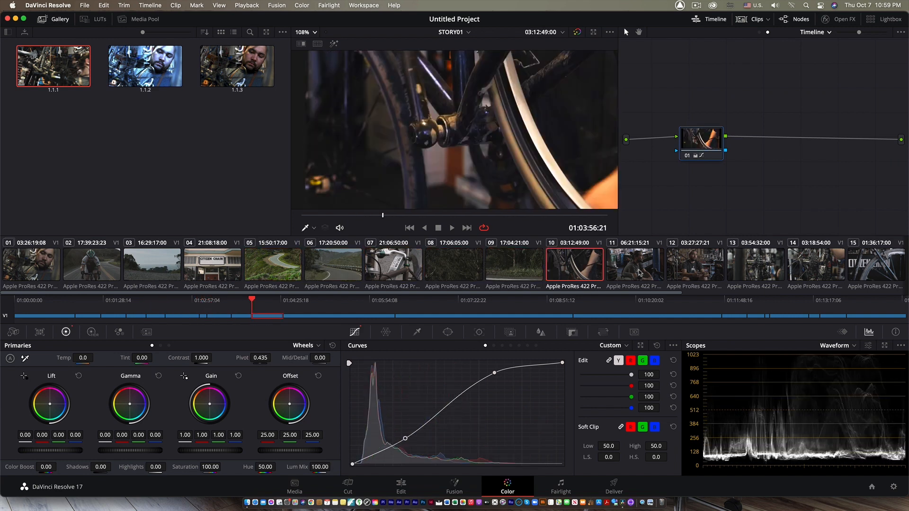
{"action": "left_click", "coordinate": [636, 270]}
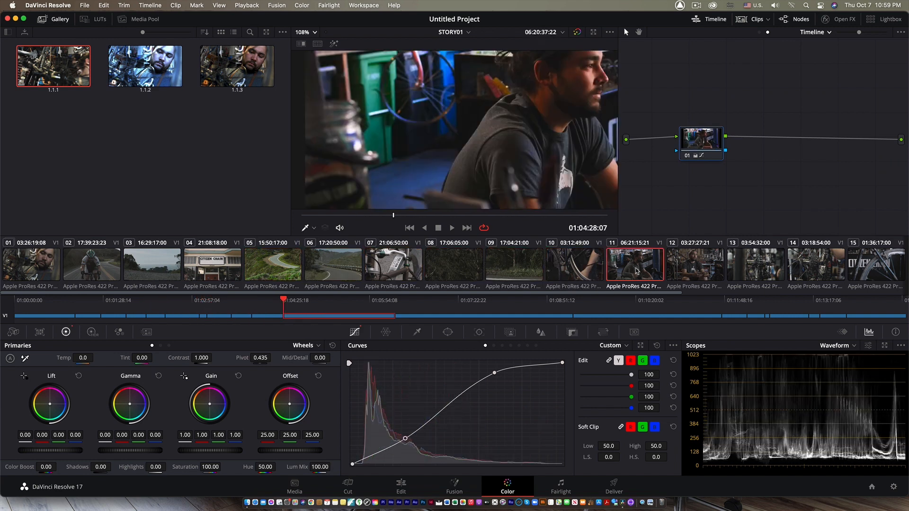
From clip 05, set the timeline node's saturation to 4.80 and check the near-monochrome look on clips 01 to 08.
{"action": "left_click", "coordinate": [272, 264]}
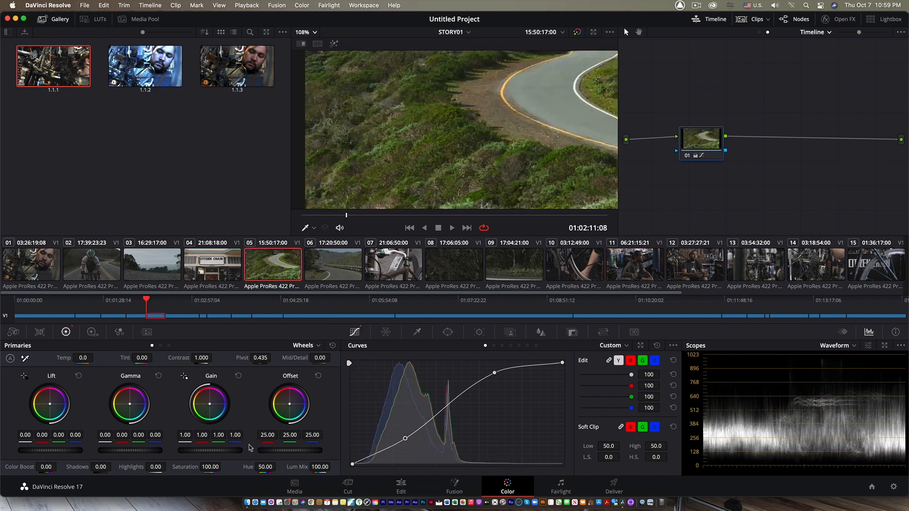
{"action": "left_click_drag", "start_coordinate": [211, 466], "coordinate": [163, 467]}
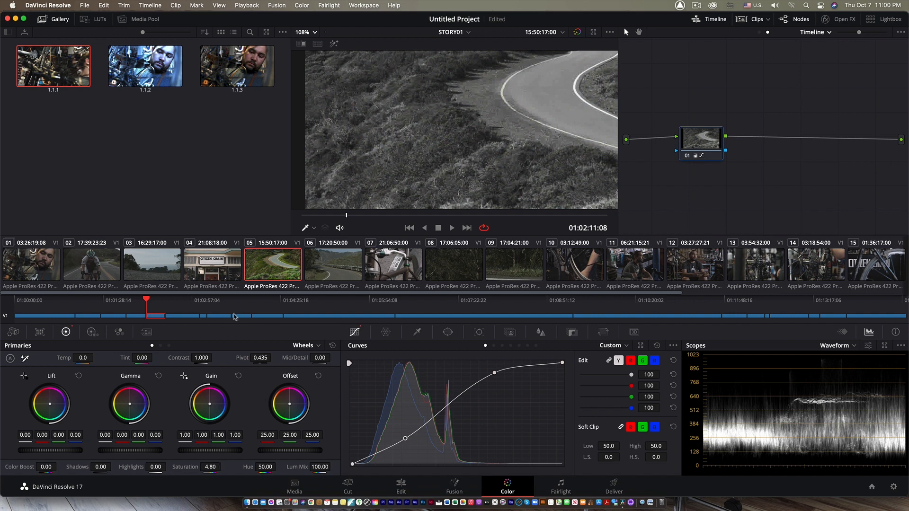
{"action": "left_click", "coordinate": [214, 264]}
{"action": "left_click", "coordinate": [150, 267]}
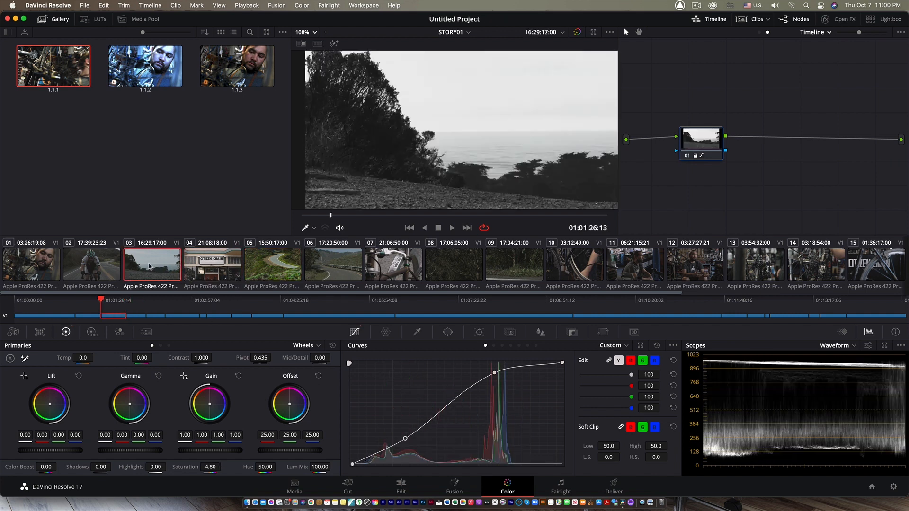
{"action": "left_click", "coordinate": [93, 264]}
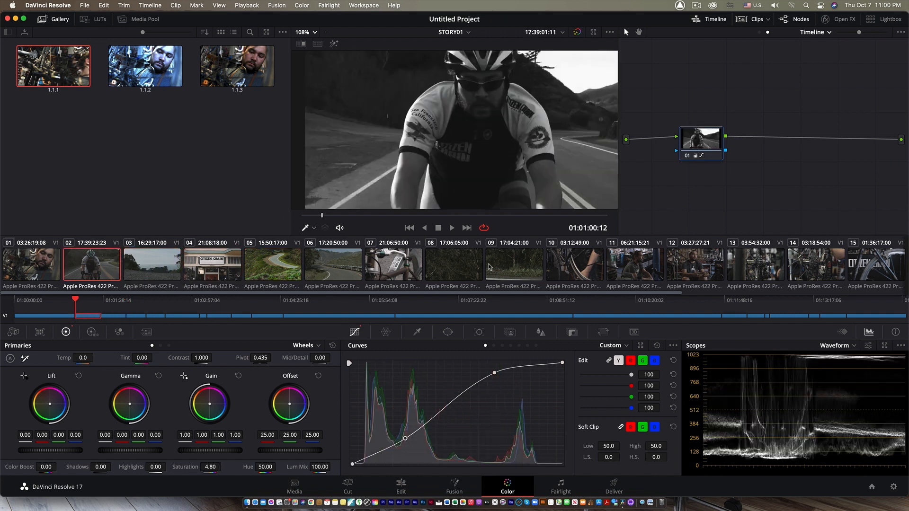
{"action": "left_click", "coordinate": [449, 273]}
{"action": "left_click", "coordinate": [387, 274]}
{"action": "left_click", "coordinate": [337, 272]}
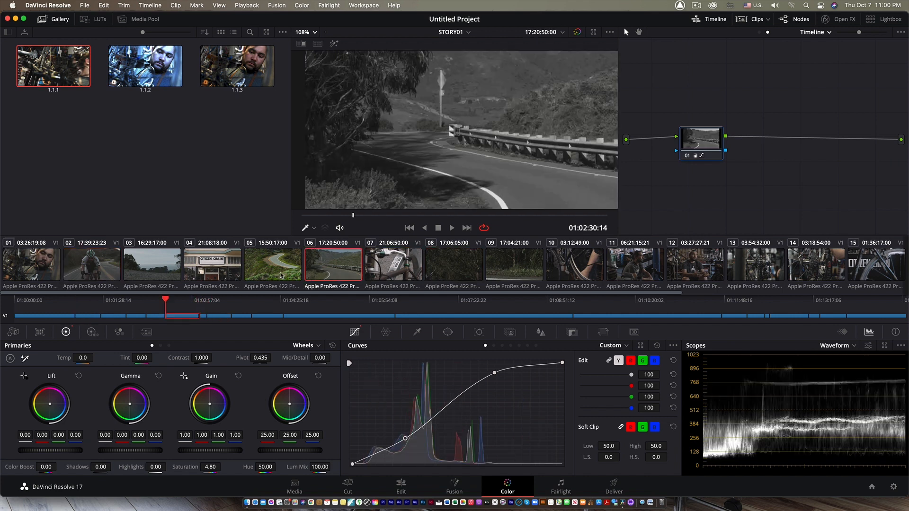
{"action": "left_click", "coordinate": [249, 267]}
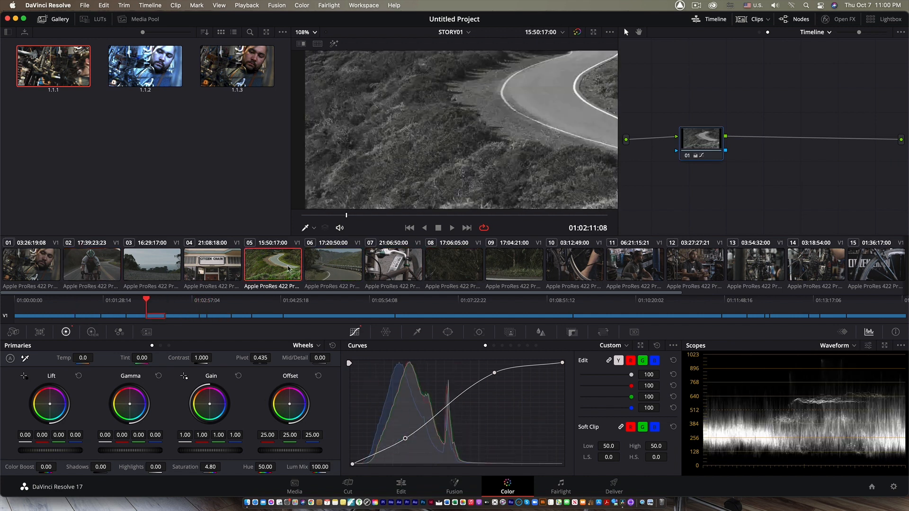
{"action": "left_click", "coordinate": [38, 267]}
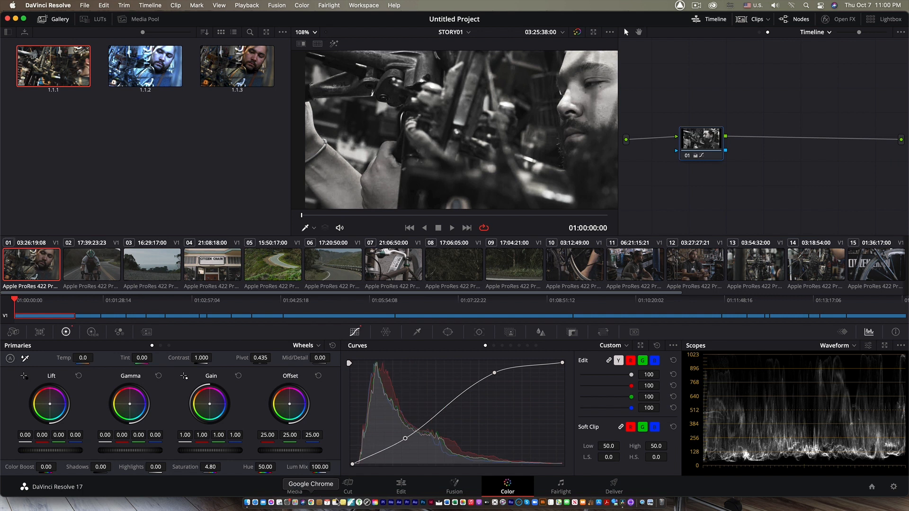
On the Edit page, move the playhead to 01:00:20:17 and increase the height of the Video 1 track.
{"action": "left_click", "coordinate": [402, 488]}
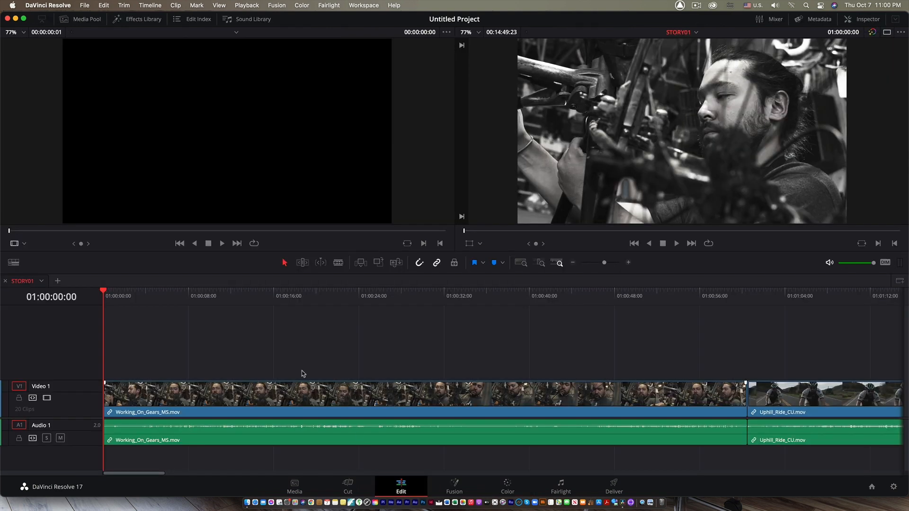
{"action": "left_click_drag", "start_coordinate": [272, 293], "coordinate": [324, 310]}
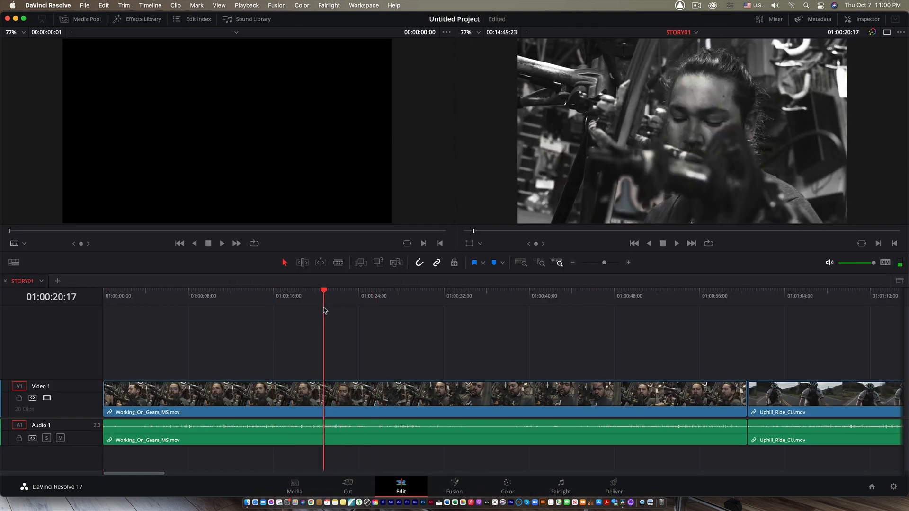
{"action": "left_click_drag", "start_coordinate": [71, 381], "coordinate": [71, 306]}
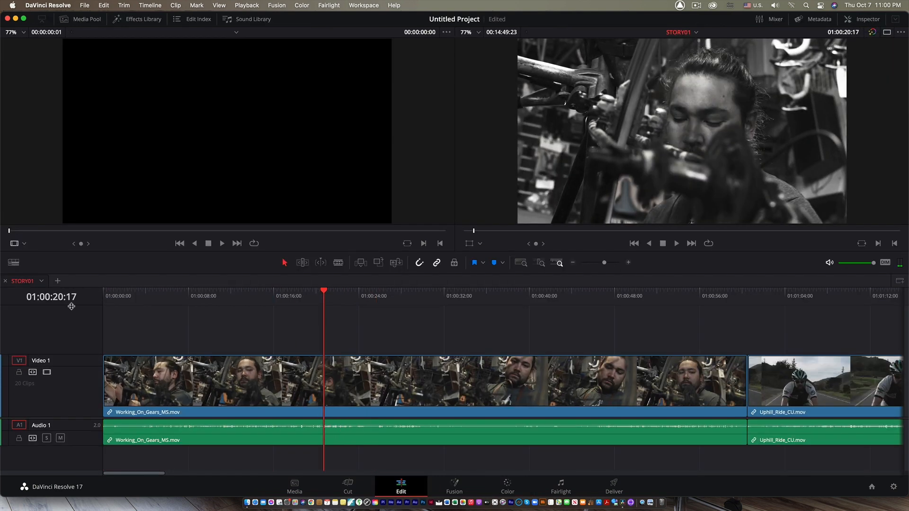
Fit the whole timeline in view and check the timeline grade at 01:00:33:07 and 01:07:31:23.
{"action": "left_click_drag", "start_coordinate": [338, 295], "coordinate": [458, 313]}
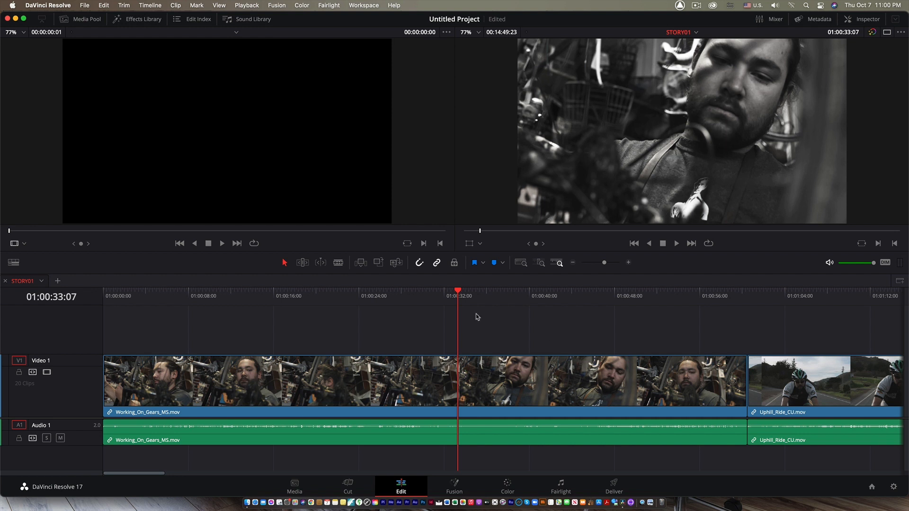
{"action": "key", "text": "shift+z"}
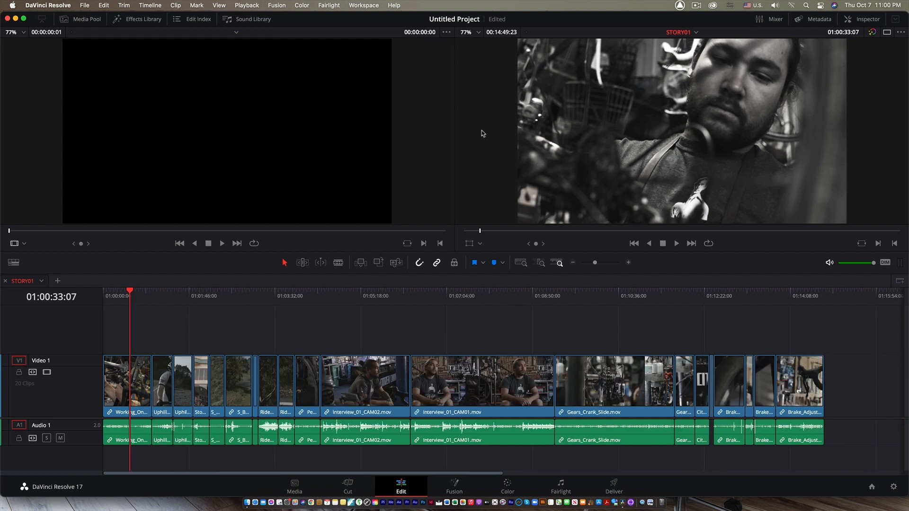
{"action": "left_click", "coordinate": [441, 291]}
{"action": "left_click_drag", "start_coordinate": [446, 294], "coordinate": [470, 294]}
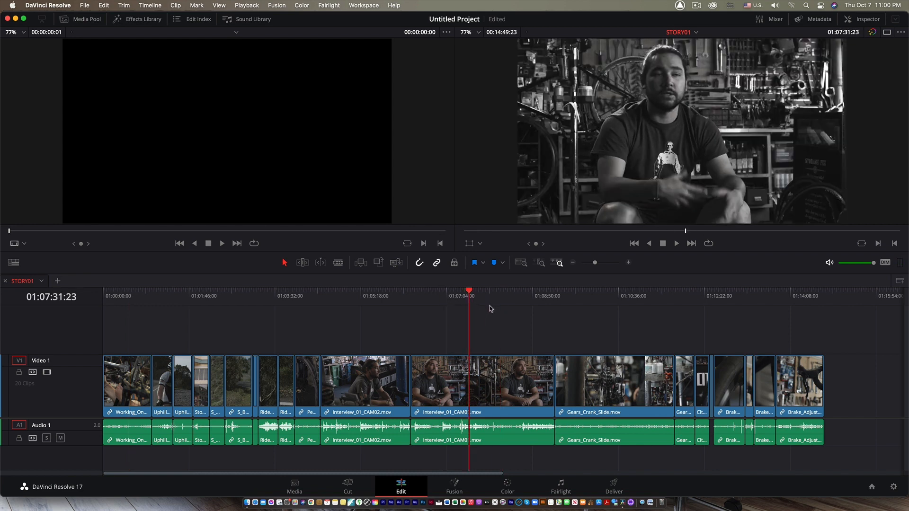
On the Color page, delete node 01 from the timeline-level node graph and return to the clip-level graph.
{"action": "left_click", "coordinate": [507, 489]}
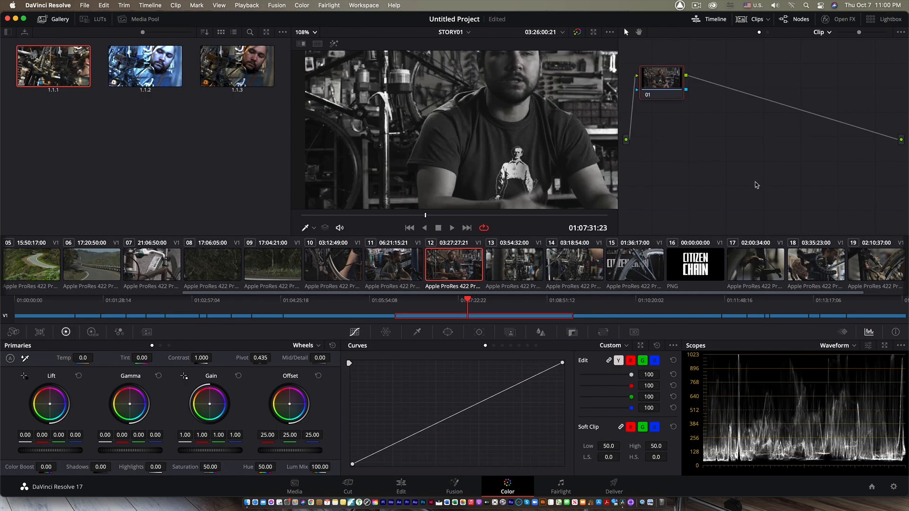
{"action": "left_click", "coordinate": [829, 33]}
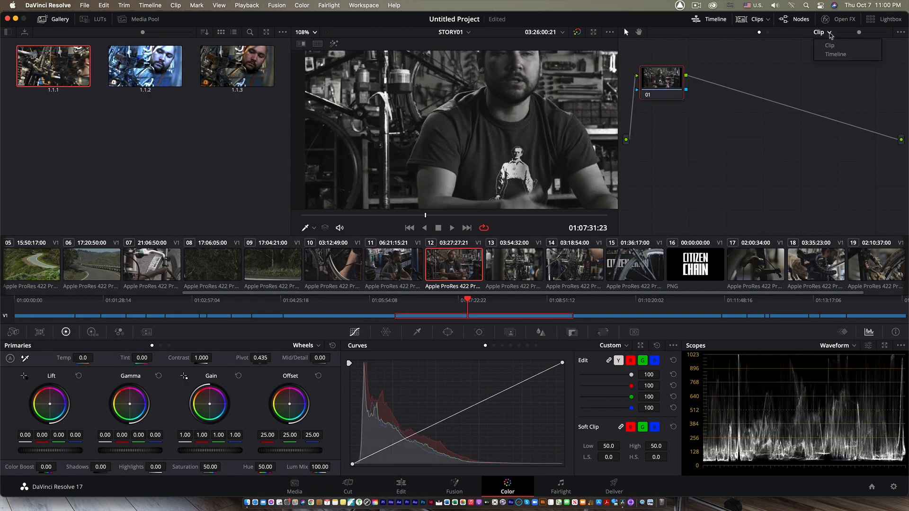
{"action": "left_click", "coordinate": [834, 55]}
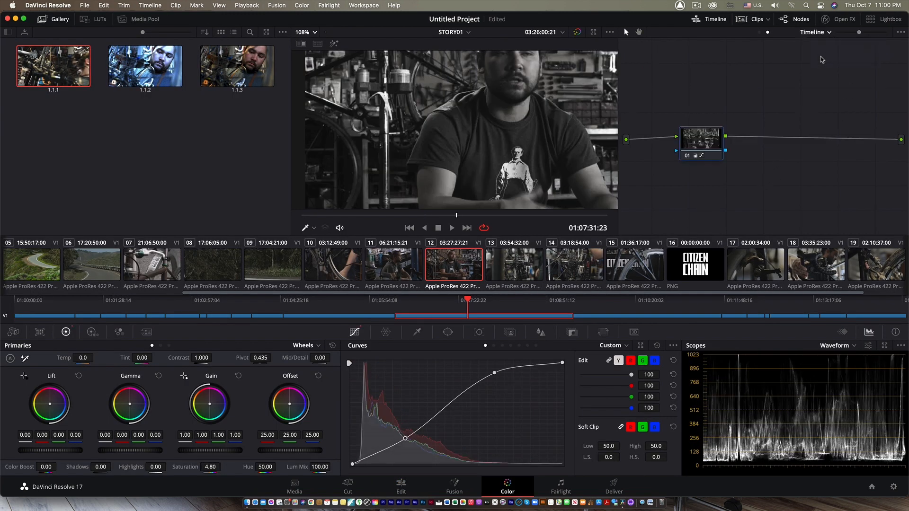
{"action": "left_click", "coordinate": [687, 156]}
{"action": "left_click", "coordinate": [689, 157]}
{"action": "key", "text": "Delete"}
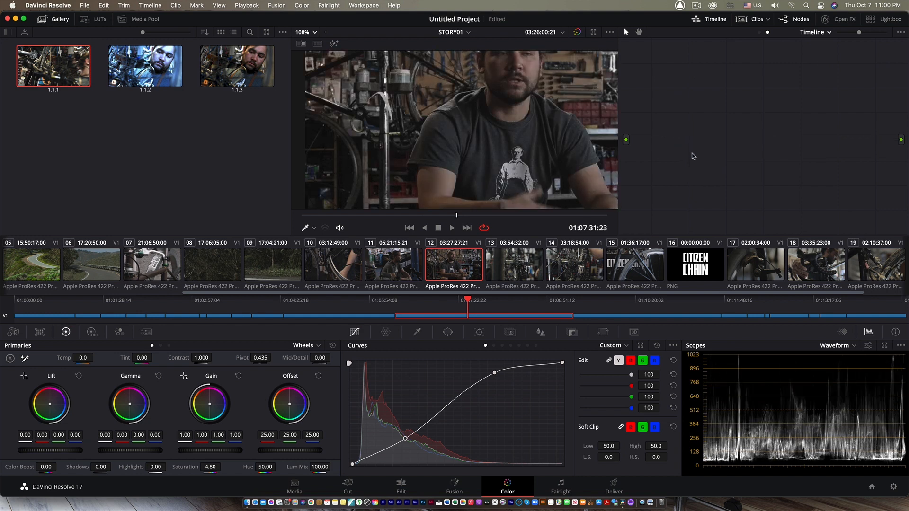
{"action": "left_click", "coordinate": [829, 33]}
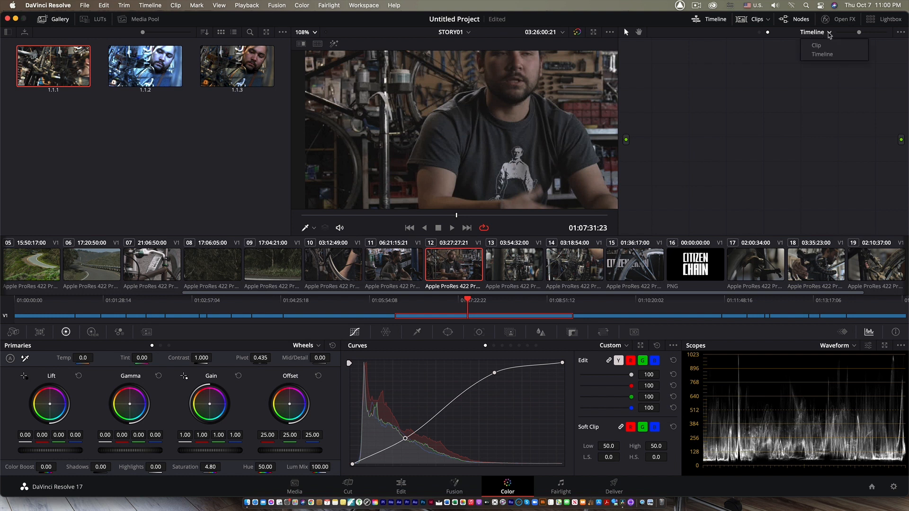
{"action": "left_click", "coordinate": [816, 46]}
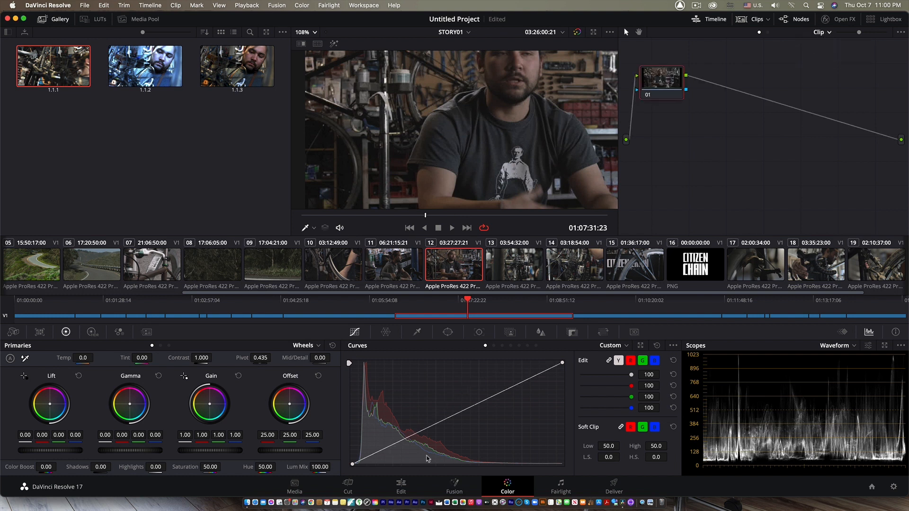
On the Edit page, search the effects library for "Adju" and place an Adjustment Clip on a new Video 2 track above the first clip.
{"action": "left_click", "coordinate": [402, 488]}
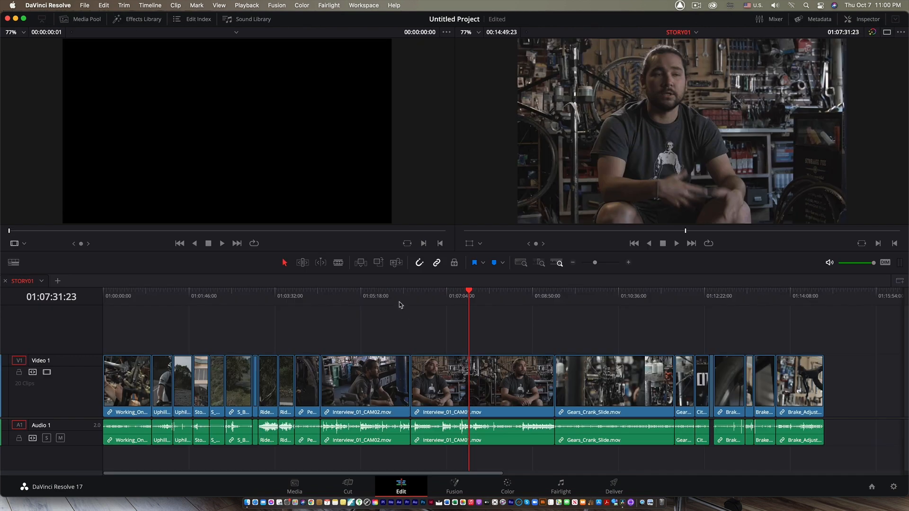
{"action": "left_click", "coordinate": [136, 20]}
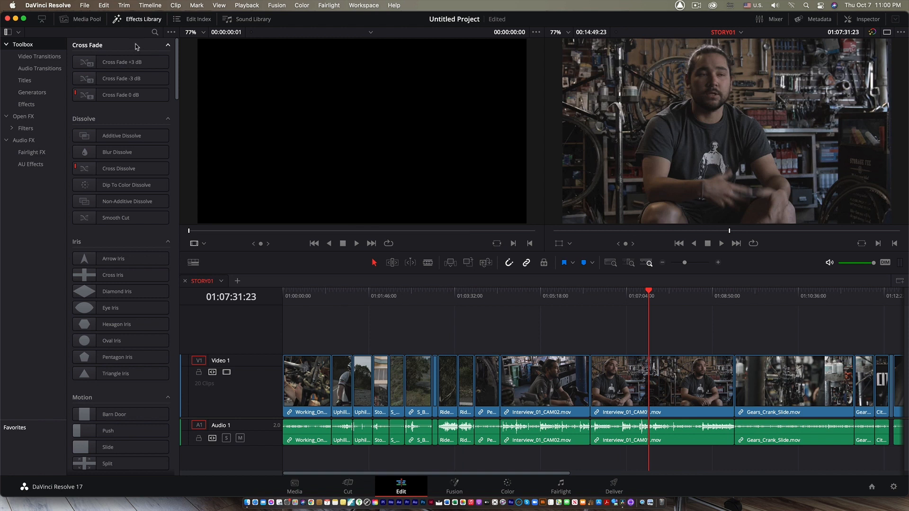
{"action": "left_click", "coordinate": [155, 32]}
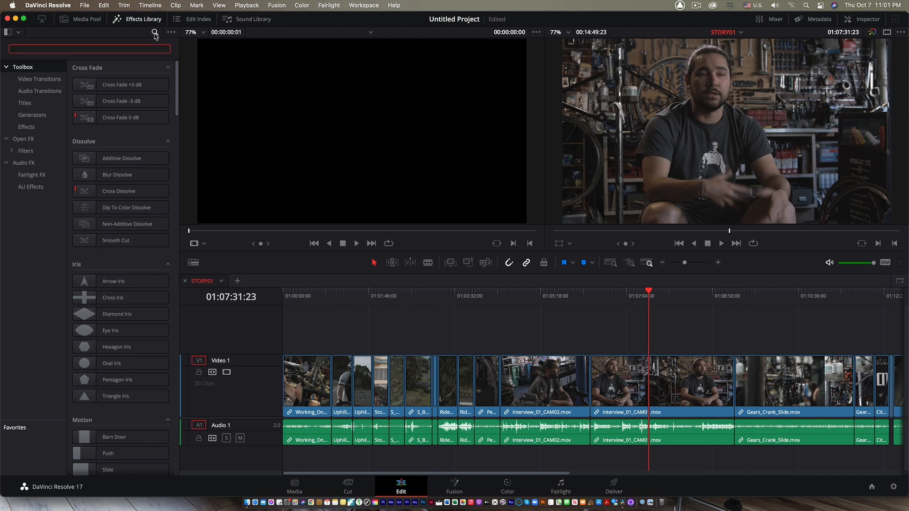
{"action": "type", "text": "ASD"}
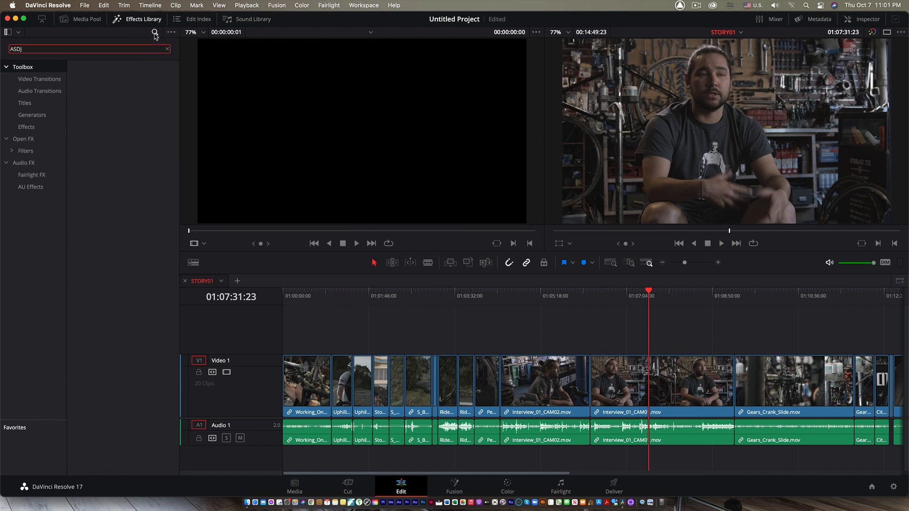
{"action": "type", "text": "J"}
{"action": "key", "text": "BackSpace"}
{"action": "key", "text": "BackSpace"}
{"action": "key", "text": "BackSpace"}
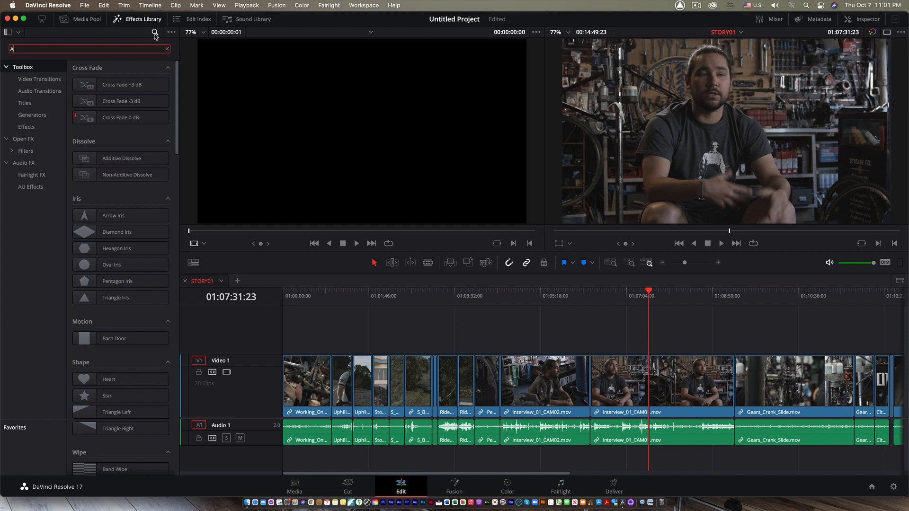
{"action": "type", "text": "dju"}
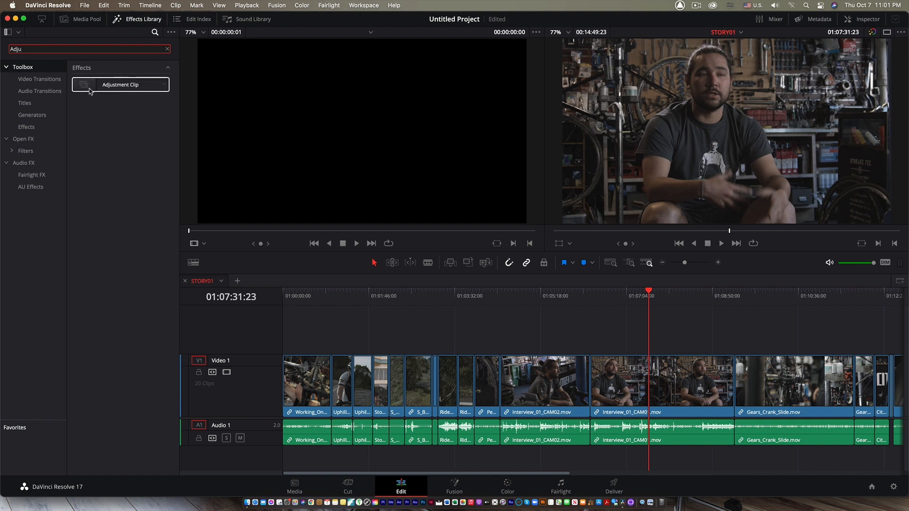
{"action": "left_click_drag", "start_coordinate": [85, 88], "coordinate": [296, 354]}
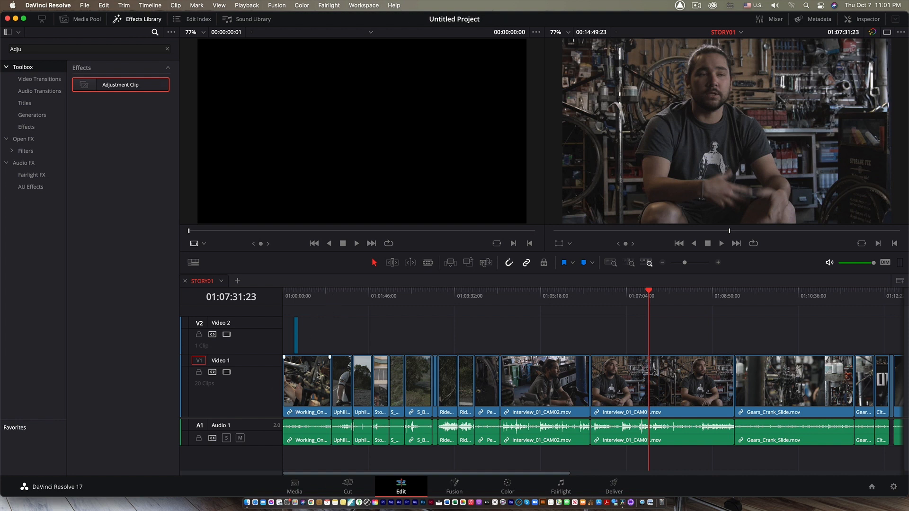
Stretch the adjustment clip on Video 2 from 01:00:00:00 to the end of the last clip so it spans the whole timeline.
{"action": "key", "text": "super+equal"}
{"action": "key", "text": "super+equal"}
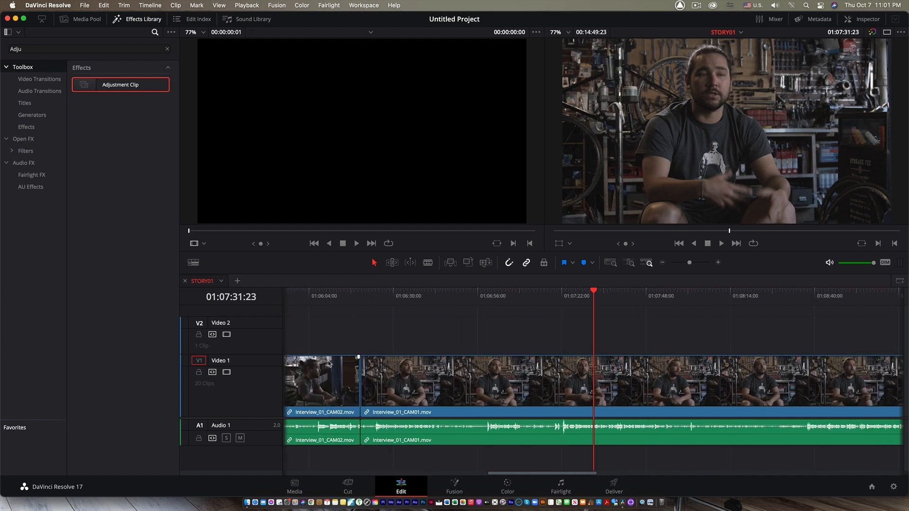
{"action": "key", "text": "Home"}
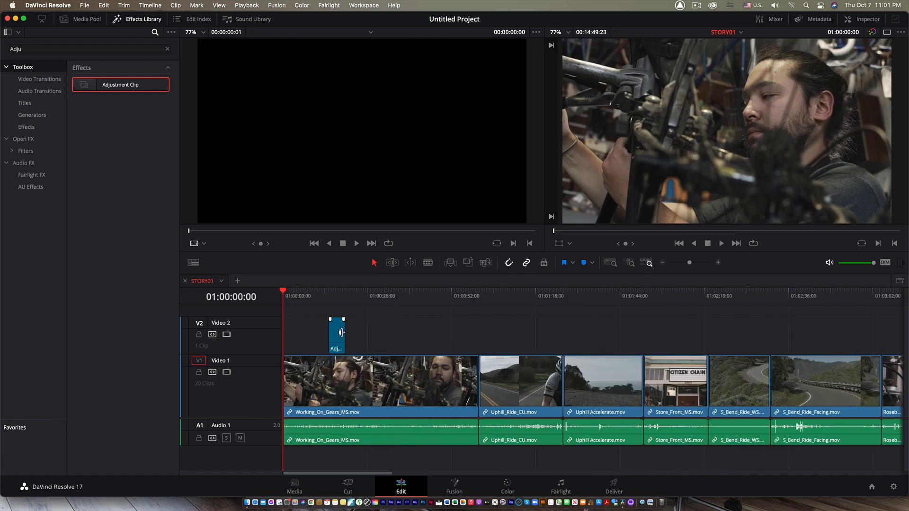
{"action": "left_click_drag", "start_coordinate": [342, 333], "coordinate": [845, 333]}
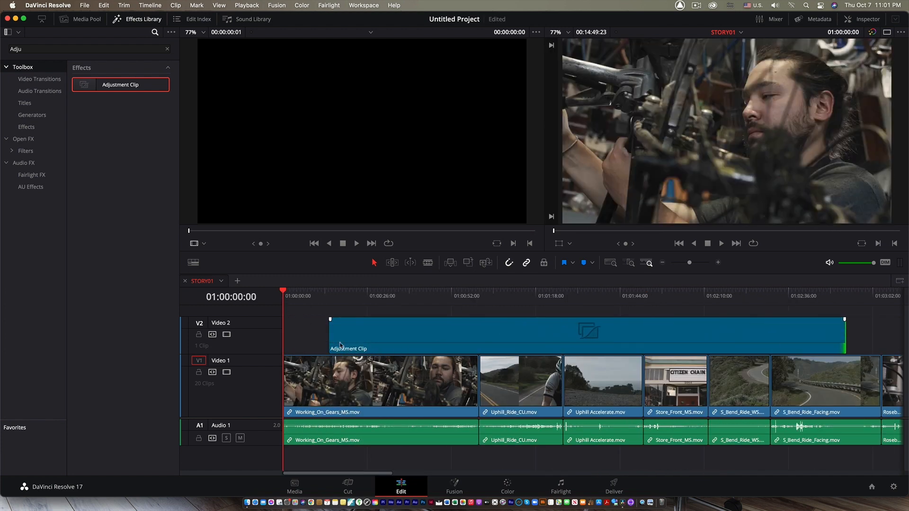
{"action": "left_click_drag", "start_coordinate": [332, 337], "coordinate": [265, 338]}
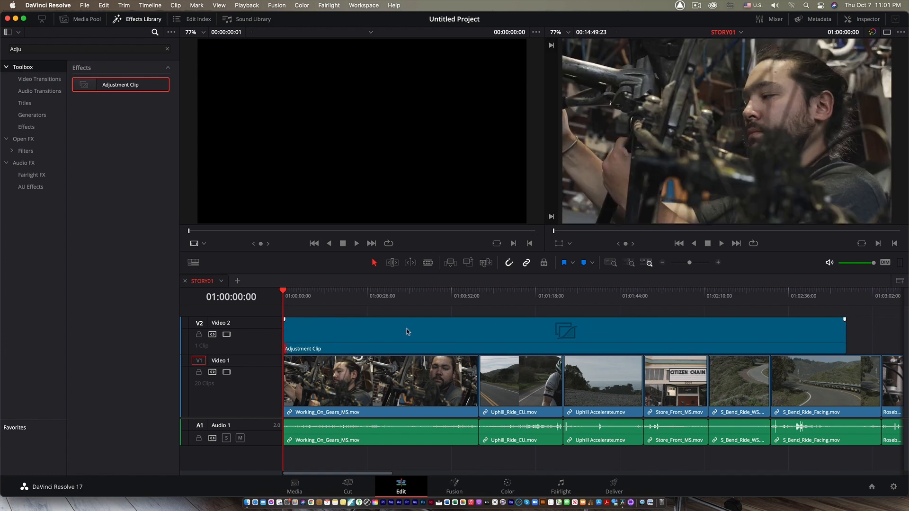
{"action": "scroll", "coordinate": [408, 332], "scroll_direction": "down", "scroll_amount": 5}
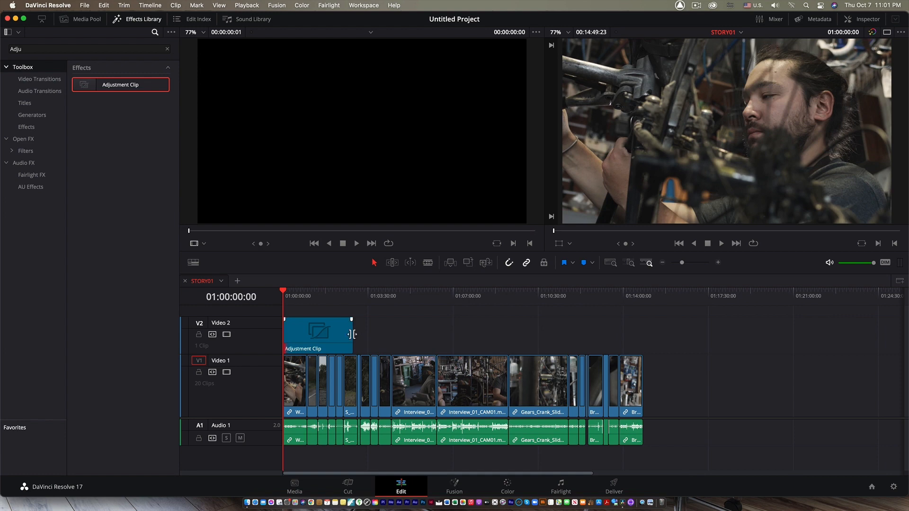
{"action": "left_click_drag", "start_coordinate": [354, 335], "coordinate": [647, 349]}
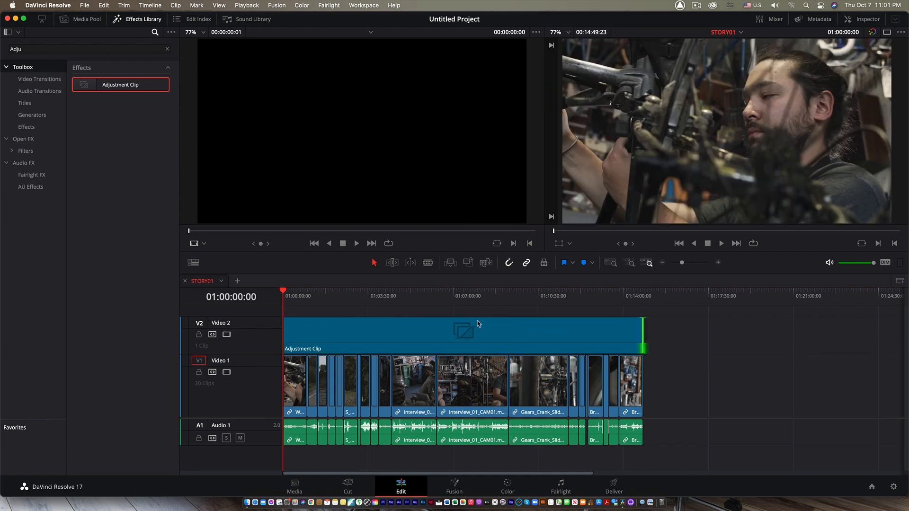
Open the adjustment clip on the Color page at the start of the timeline and move its node 01 between the graph's input and output.
{"action": "left_click", "coordinate": [436, 293]}
{"action": "left_click", "coordinate": [438, 338]}
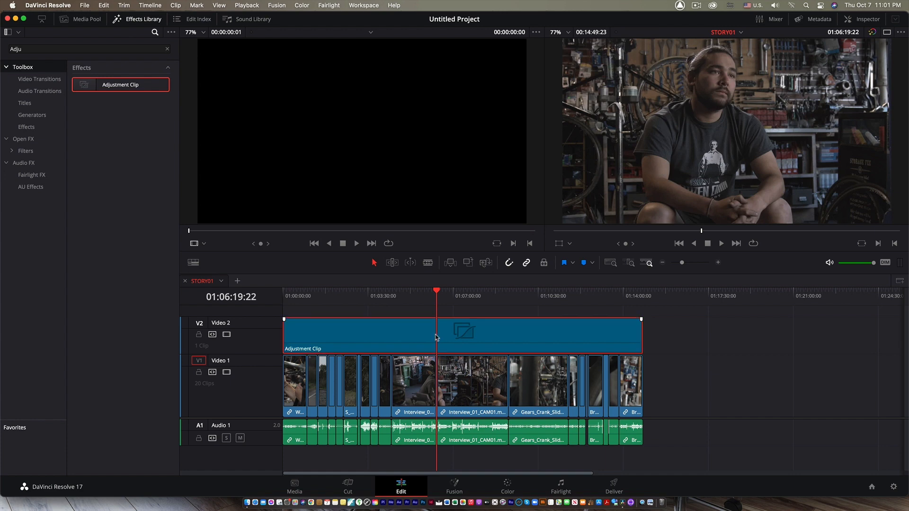
{"action": "left_click", "coordinate": [508, 486]}
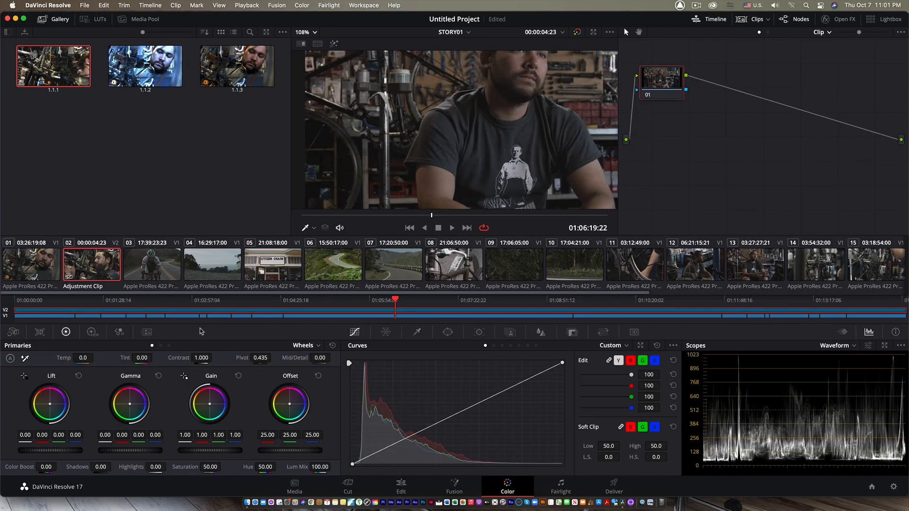
{"action": "left_click", "coordinate": [174, 316]}
{"action": "key", "text": "Home"}
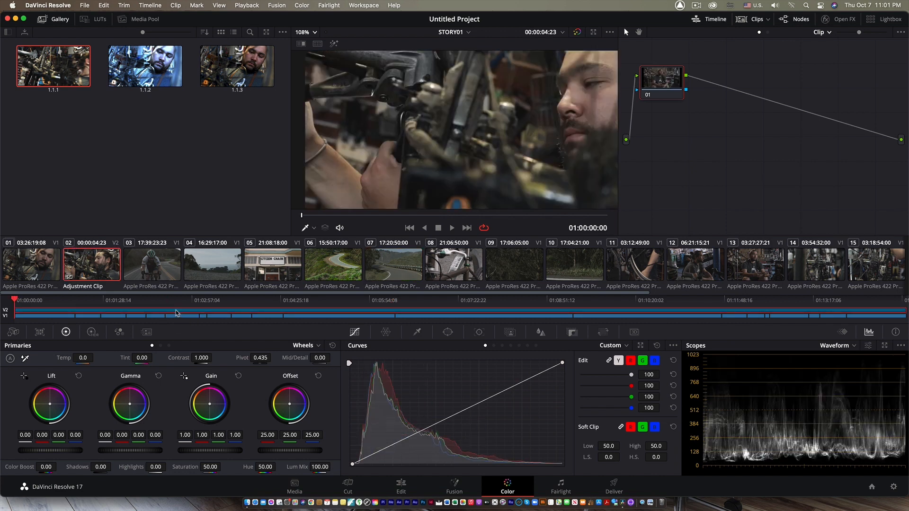
{"action": "left_click_drag", "start_coordinate": [657, 87], "coordinate": [688, 142]}
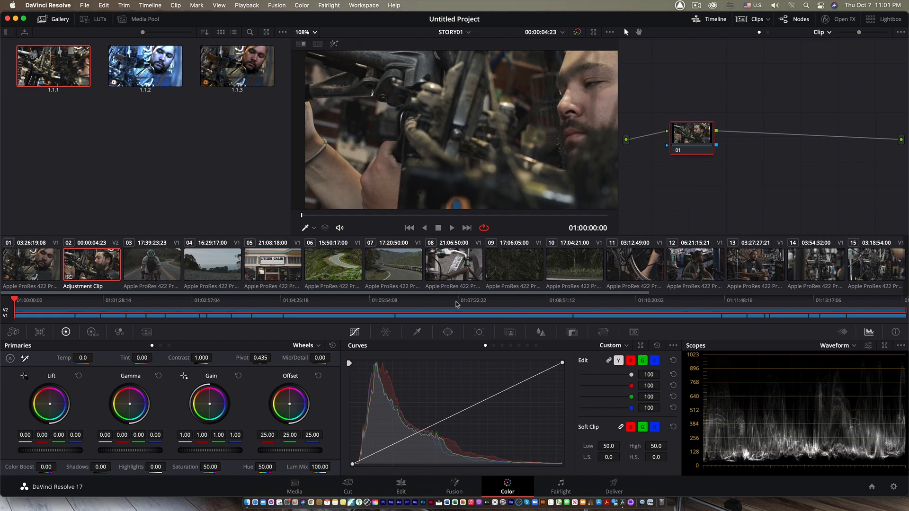
On the adjustment clip's node, raise the highlights of the linked custom curve and pull the blue curve far down for a strong yellow tint.
{"action": "left_click_drag", "start_coordinate": [517, 384], "coordinate": [472, 375]}
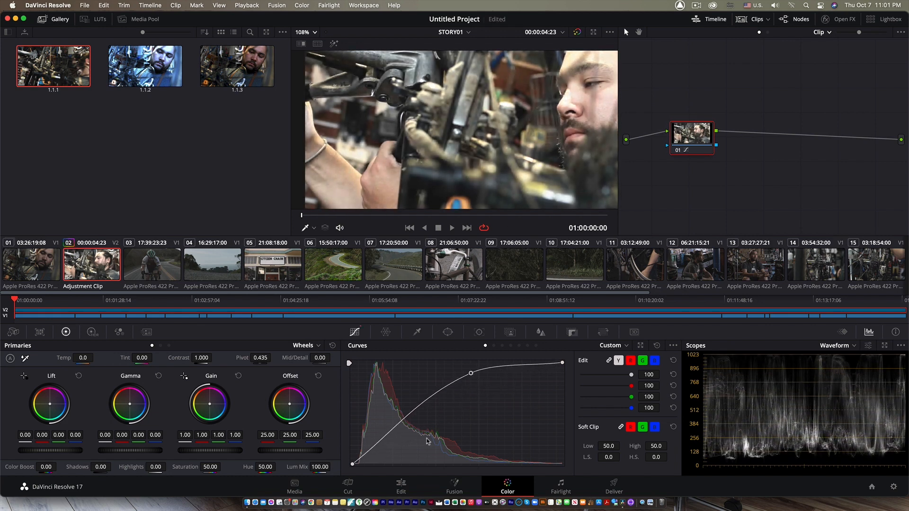
{"action": "left_click", "coordinate": [631, 362]}
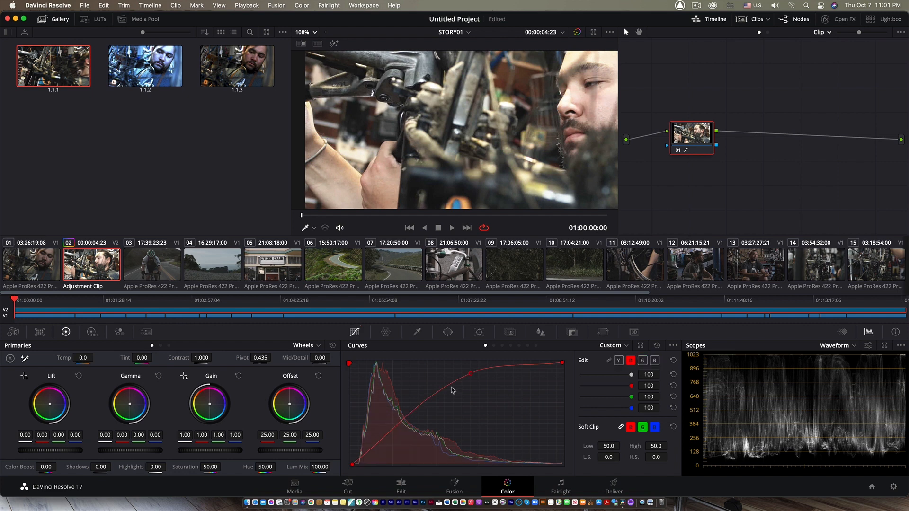
{"action": "left_click", "coordinate": [655, 361]}
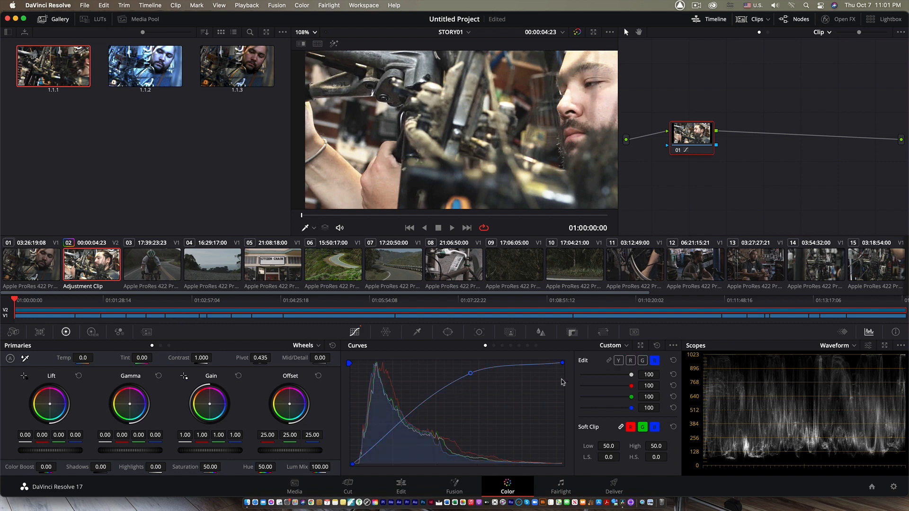
{"action": "left_click_drag", "start_coordinate": [473, 378], "coordinate": [513, 436]}
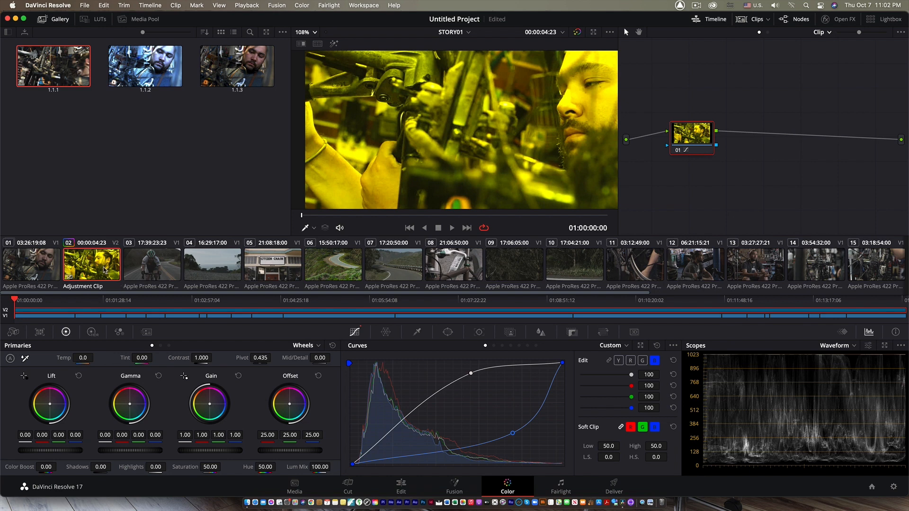
On the Edit page at 01:04:28:07, toggle the Video 2 track to compare the footage with and without the adjustment clip, leaving the track disabled.
{"action": "left_click", "coordinate": [401, 487]}
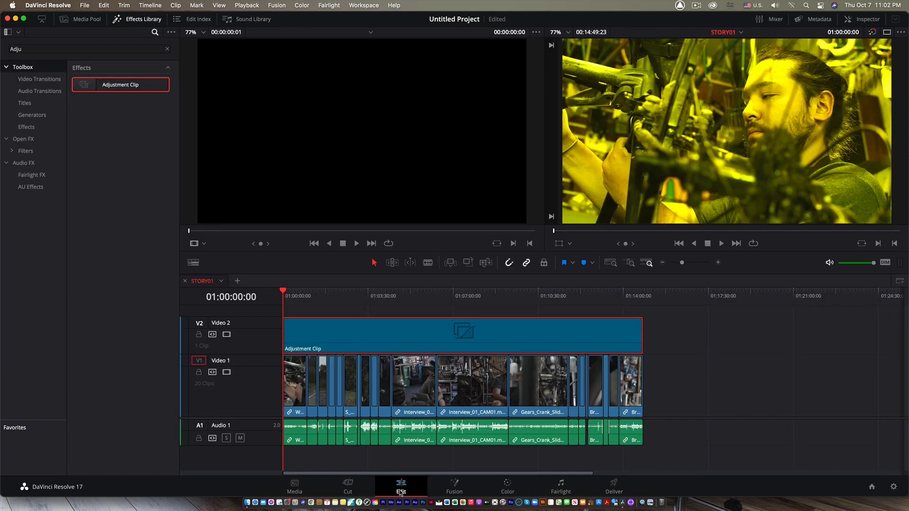
{"action": "left_click_drag", "start_coordinate": [381, 292], "coordinate": [391, 341]}
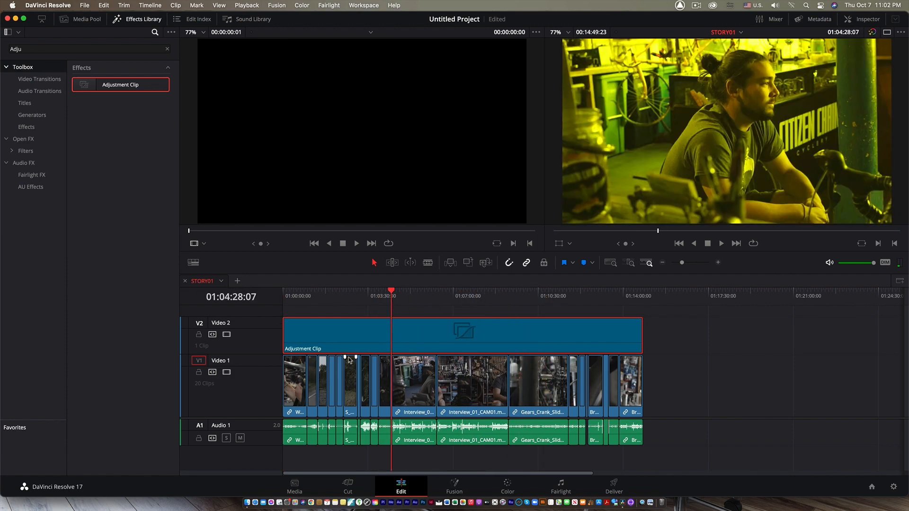
{"action": "left_click", "coordinate": [226, 334]}
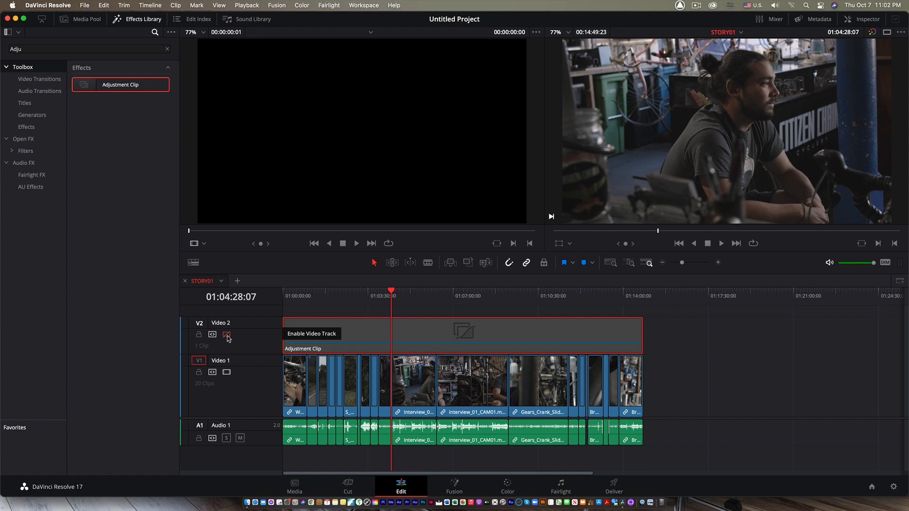
{"action": "left_click", "coordinate": [227, 337]}
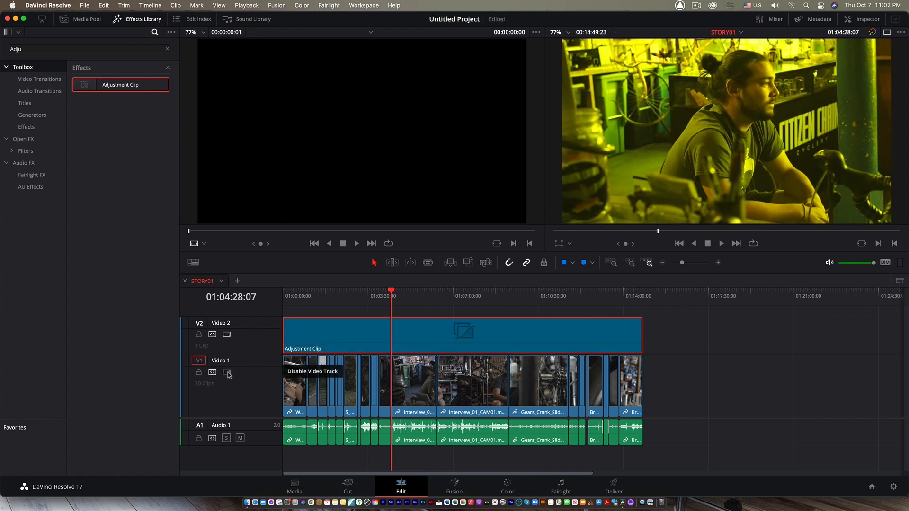
{"action": "left_click", "coordinate": [227, 334]}
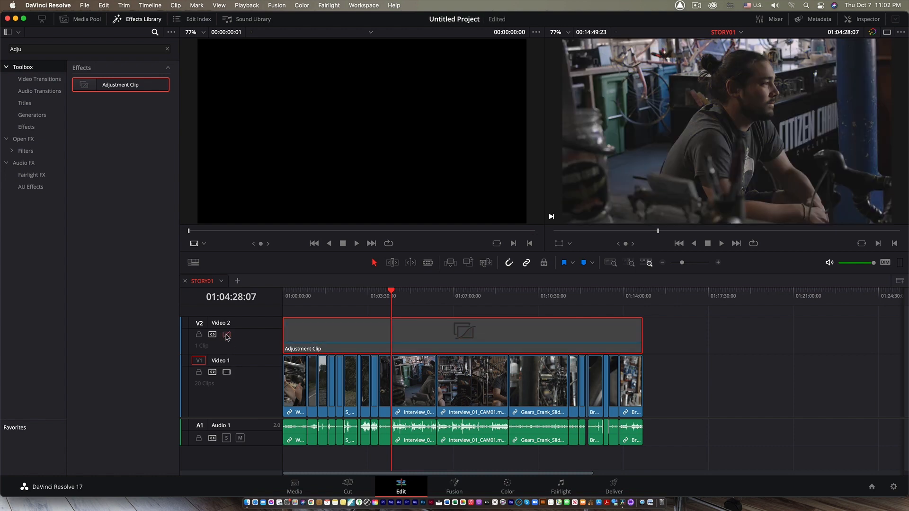
Re-enable Video 2, remove its adjustment clip, and add a serial node to the timeline-level graph on the Color page.
{"action": "left_click", "coordinate": [227, 336]}
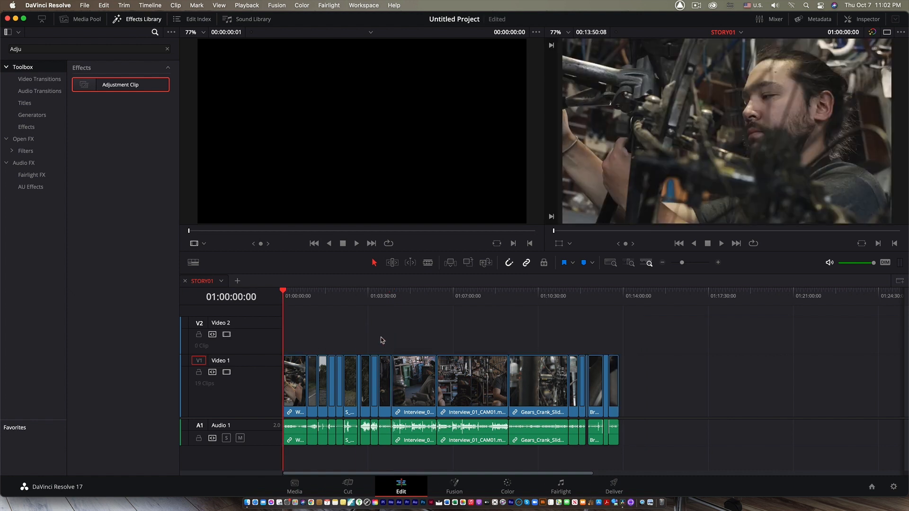
{"action": "left_click", "coordinate": [508, 486]}
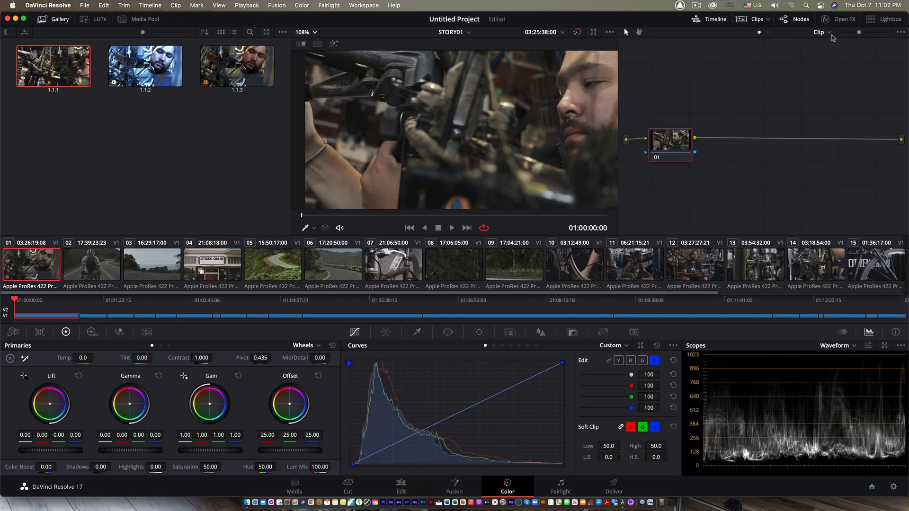
{"action": "left_click", "coordinate": [828, 33]}
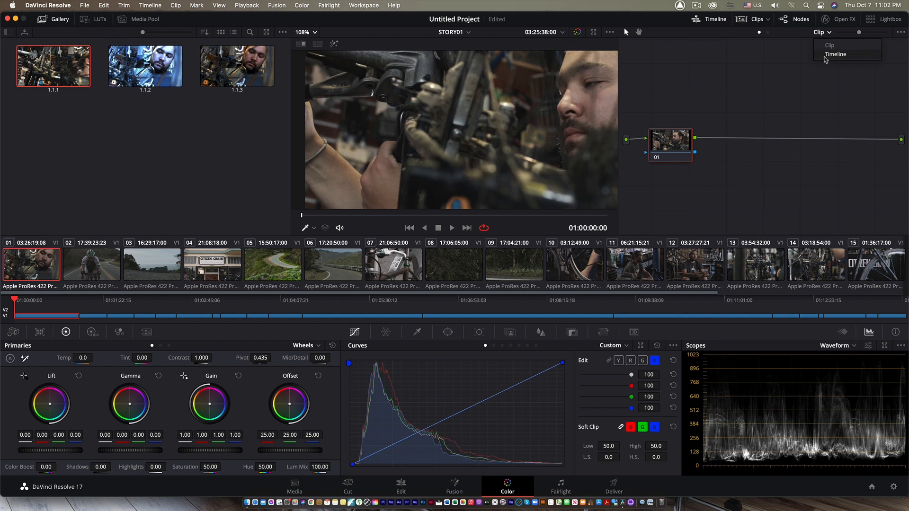
{"action": "left_click", "coordinate": [825, 55]}
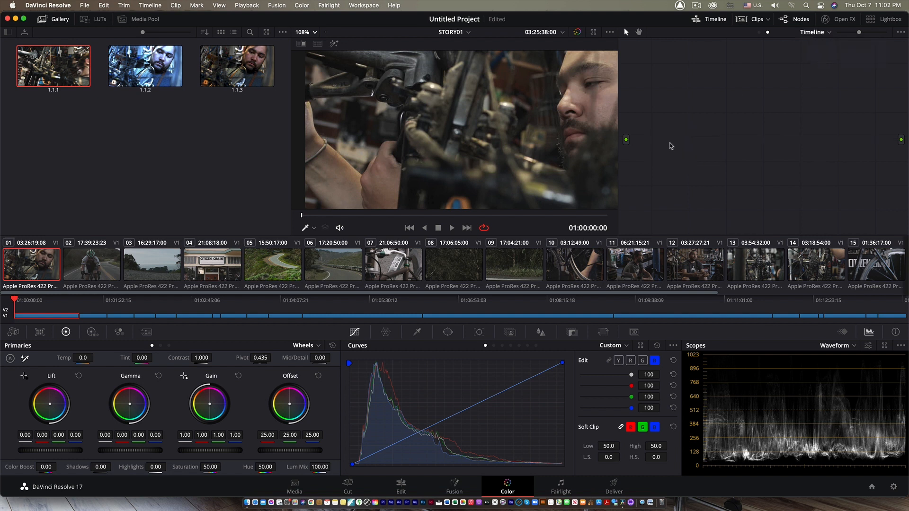
{"action": "key", "text": "alt+s"}
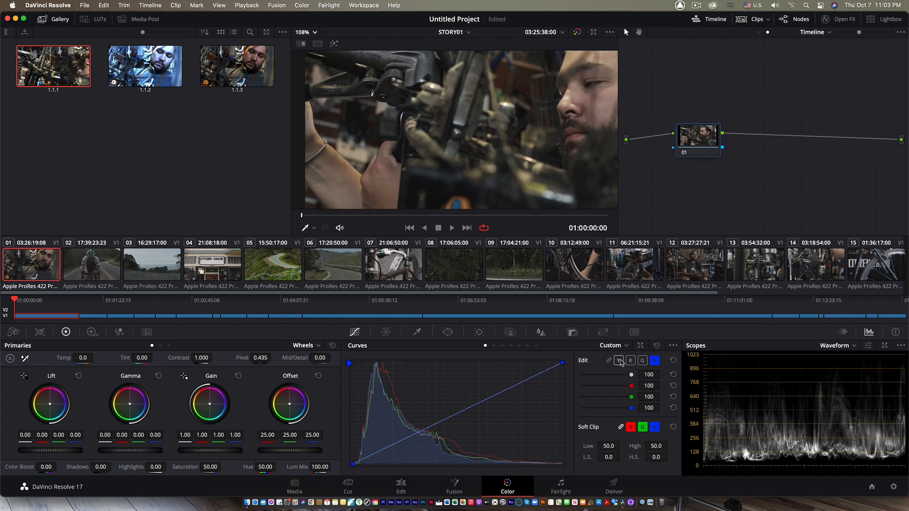
Link the custom curve channels on the timeline-level node and shape an S-curve with raised highlights and lowered shadows.
{"action": "left_click", "coordinate": [619, 361]}
{"action": "left_click", "coordinate": [609, 361]}
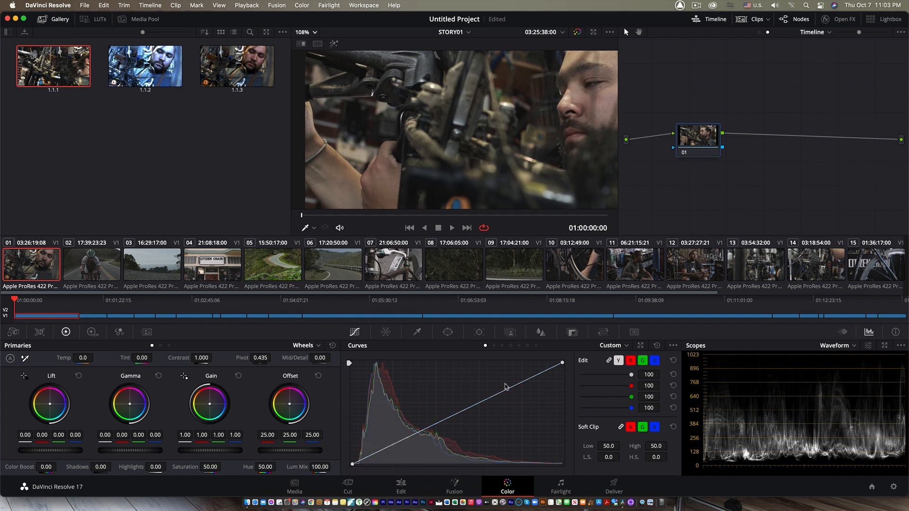
{"action": "left_click_drag", "start_coordinate": [505, 393], "coordinate": [483, 377]}
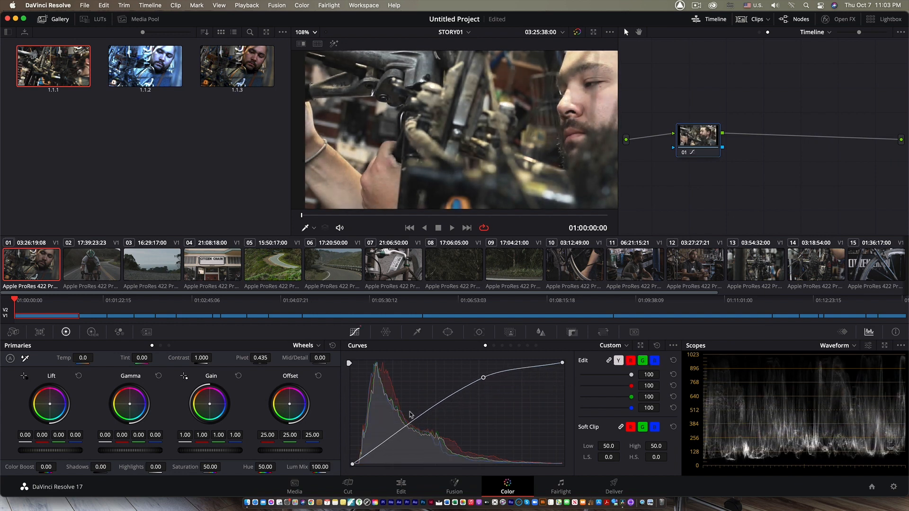
{"action": "left_click_drag", "start_coordinate": [400, 432], "coordinate": [411, 436]}
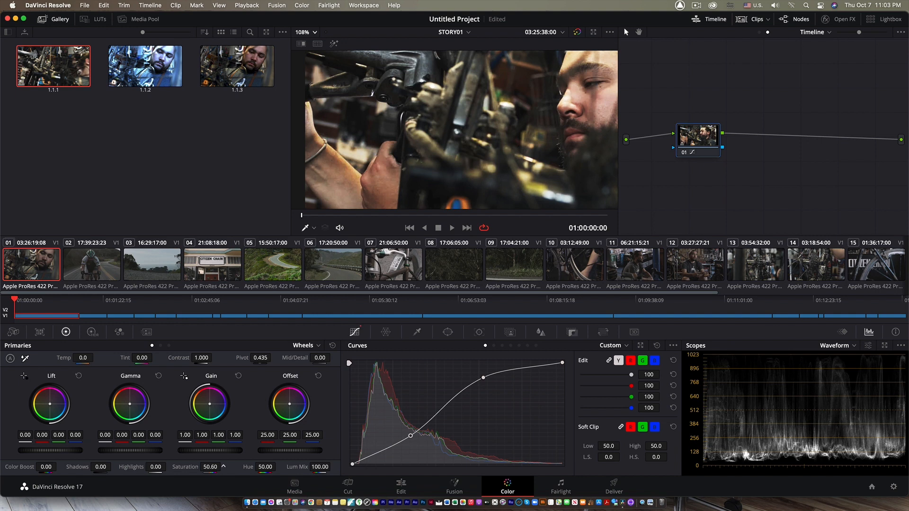
Try higher and lower saturation on the timeline-level node and set it to 25 for a desaturated look.
{"action": "left_click_drag", "start_coordinate": [221, 467], "coordinate": [265, 467]}
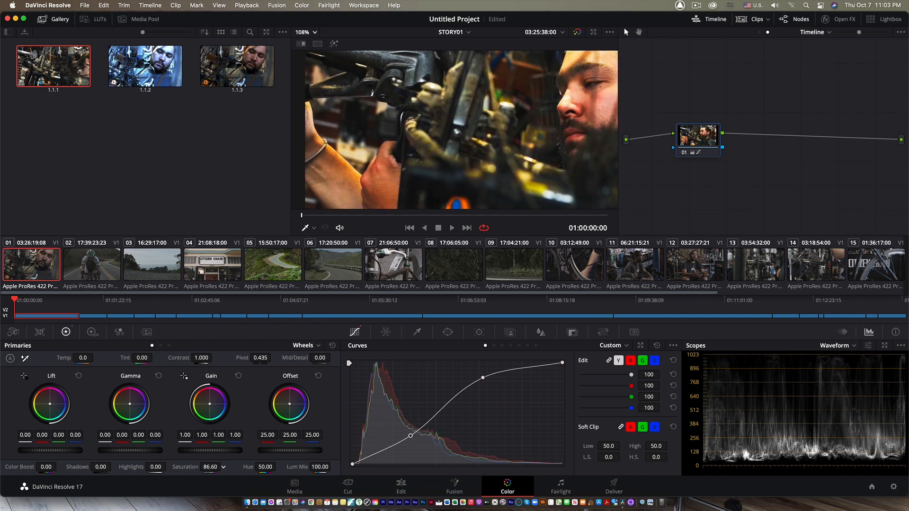
{"action": "left_click_drag", "start_coordinate": [210, 467], "coordinate": [93, 499]}
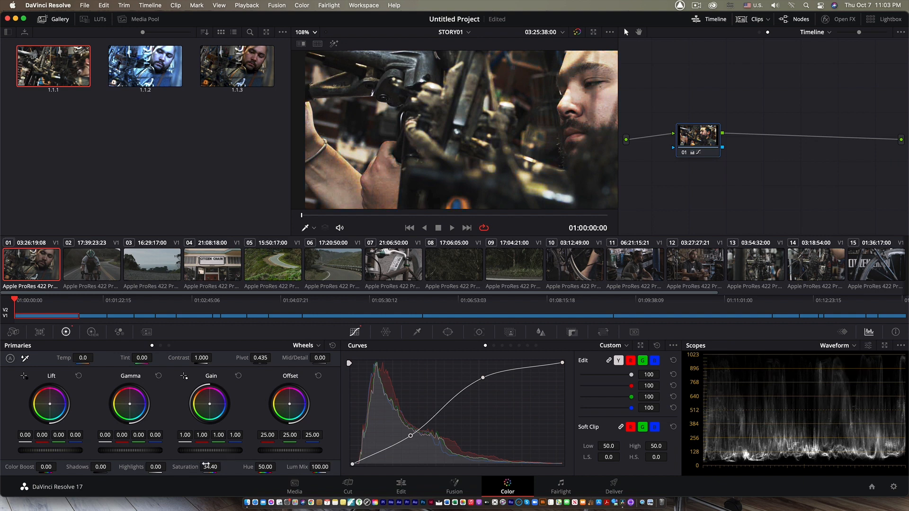
{"action": "left_click", "coordinate": [210, 466]}
{"action": "type", "text": "25"}
{"action": "key", "text": "Return"}
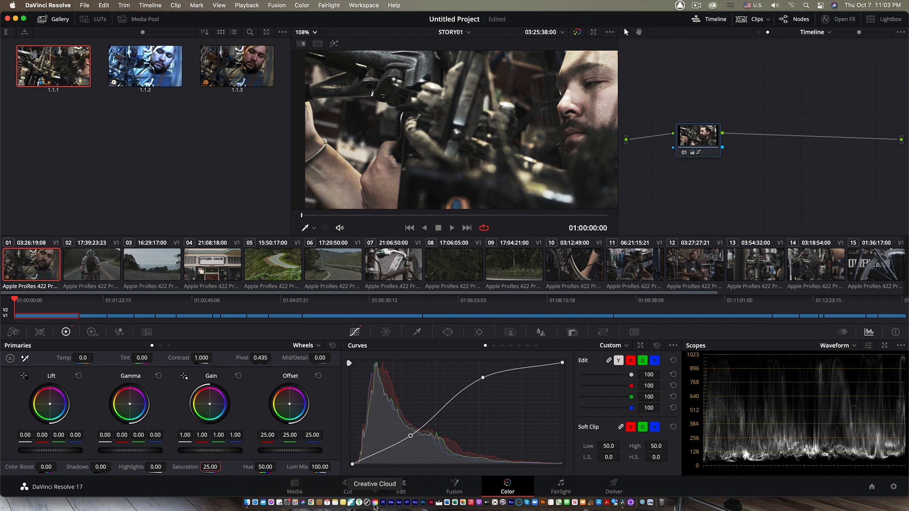
Review the timeline-level grade full screen and on the Edit page, moving the playhead to 01:00:32:20.
{"action": "key", "text": "super+f"}
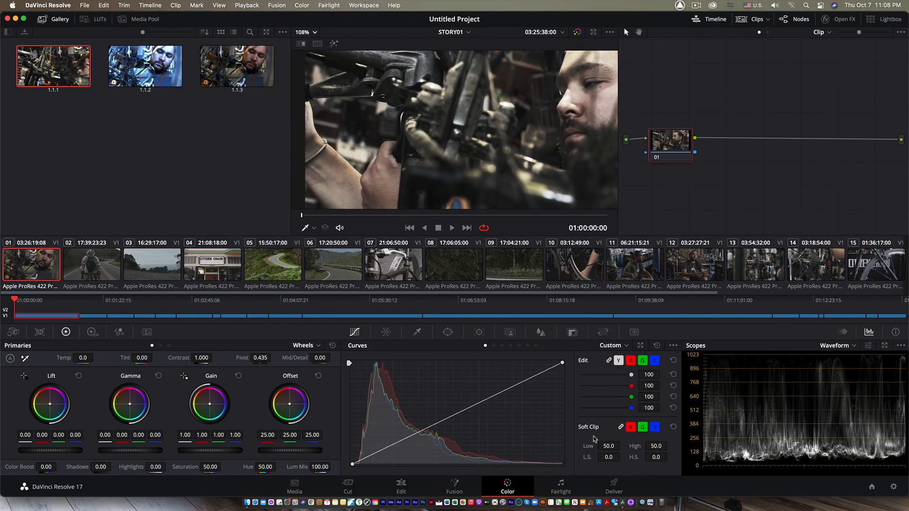
{"action": "left_click", "coordinate": [402, 487]}
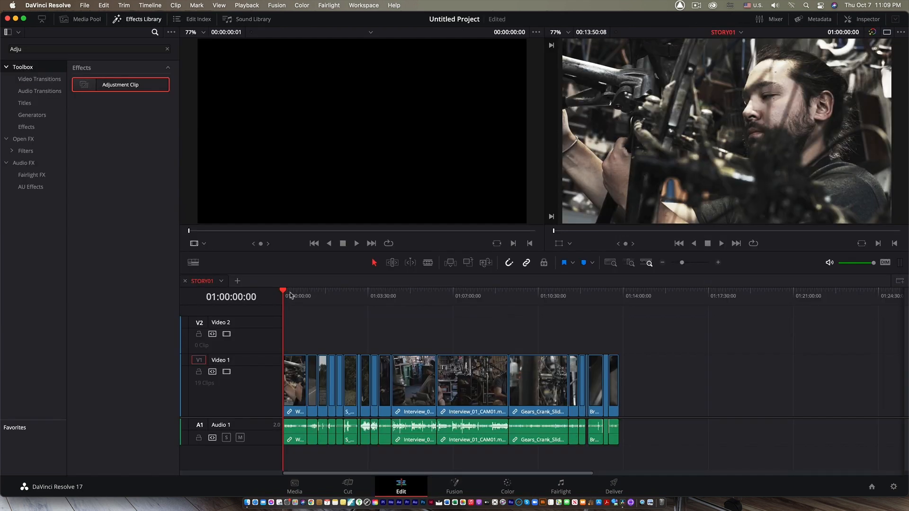
{"action": "mouse_move", "coordinate": [289, 295]}
{"action": "left_mouse_down"}
{"action": "mouse_move", "coordinate": [308, 296]}
{"action": "mouse_move", "coordinate": [295, 299]}
{"action": "left_mouse_up"}
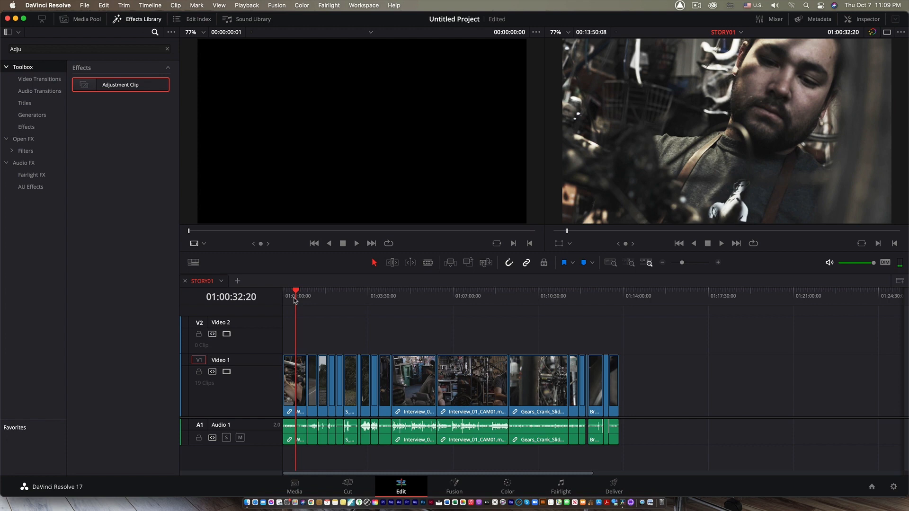
Play the timeline from the beginning and ripple-trim the end of each early clip to the playhead to shorten the riding and storefront shots.
{"action": "key", "text": "super+equal"}
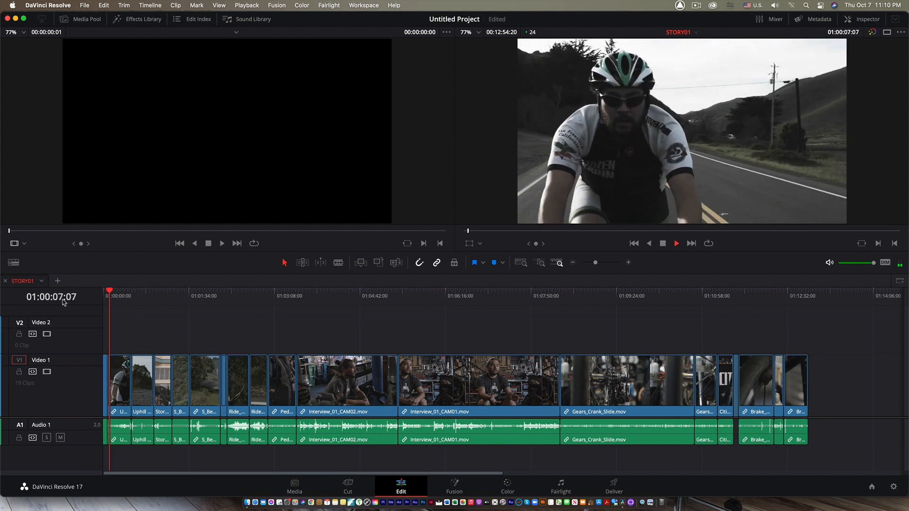
{"action": "key", "text": "shift+super+]"}
{"action": "key", "text": "shift+super+]"}
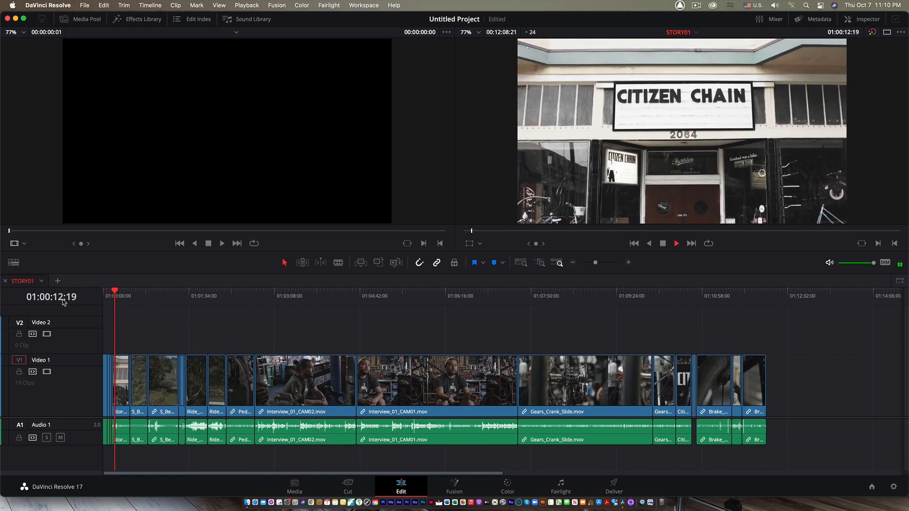
{"action": "key", "text": "shift+super+]"}
{"action": "key", "text": "shift+super+]"}
{"action": "key", "text": "shift+super+]"}
{"action": "key", "text": "shift+super+]"}
{"action": "key", "text": "shift+super+]"}
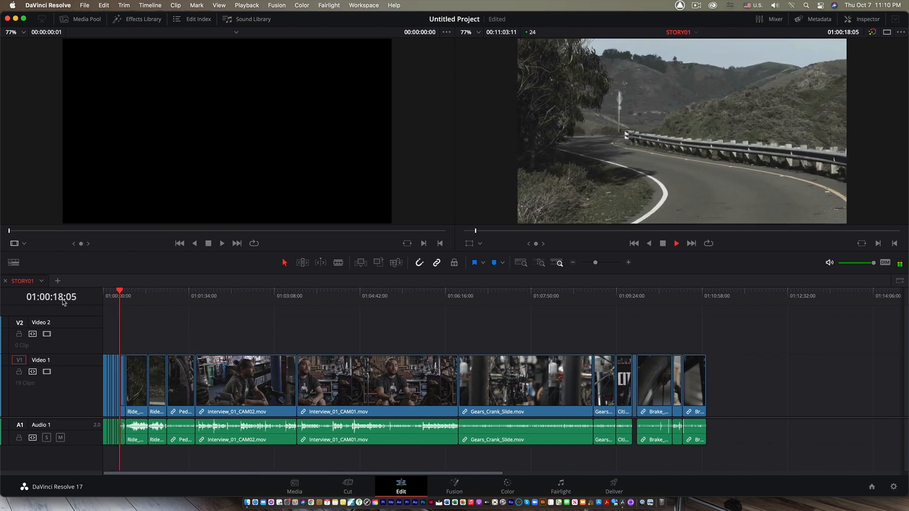
{"action": "key", "text": "shift+super+]"}
{"action": "key", "text": "shift+super+]"}
{"action": "key", "text": "shift+super+]"}
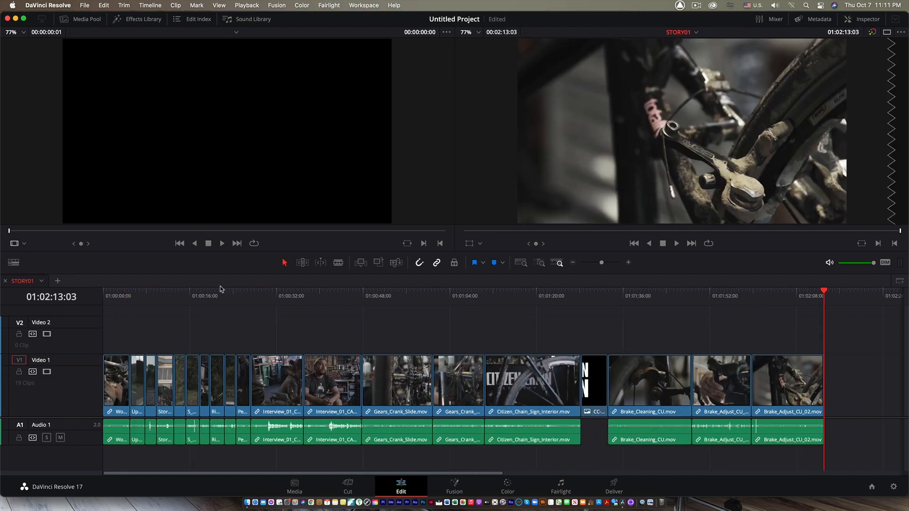
Ripple-trim the ends of both interview clips and both gear crank clips, including cuts at 01:00:32:08, 01:00:36:11 and 01:00:46:15.
{"action": "left_click", "coordinate": [278, 295]}
{"action": "left_click_drag", "start_coordinate": [279, 296], "coordinate": [277, 295]}
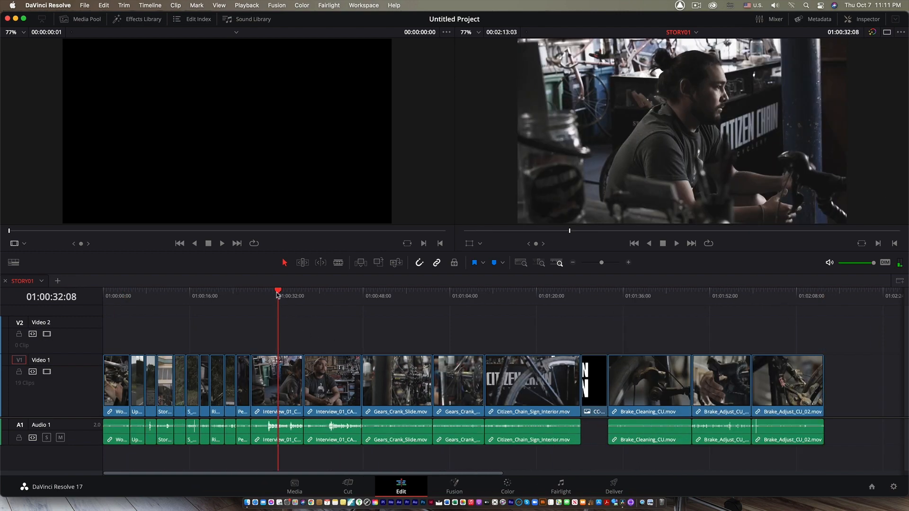
{"action": "key", "text": "shift+super+]"}
{"action": "left_click", "coordinate": [300, 295]}
{"action": "key", "text": "shift+super+]"}
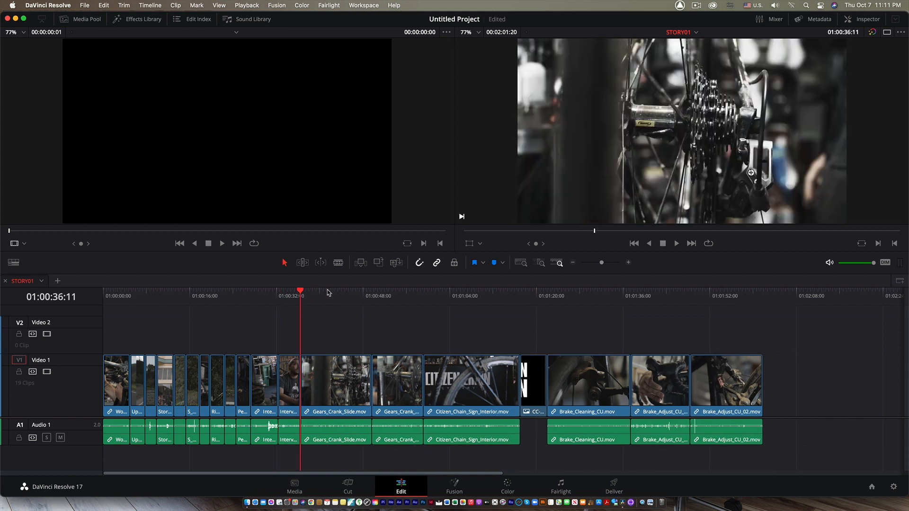
{"action": "left_click", "coordinate": [336, 294]}
{"action": "key", "text": "shift+super+]"}
{"action": "left_click", "coordinate": [356, 295]}
{"action": "key", "text": "shift+super+]"}
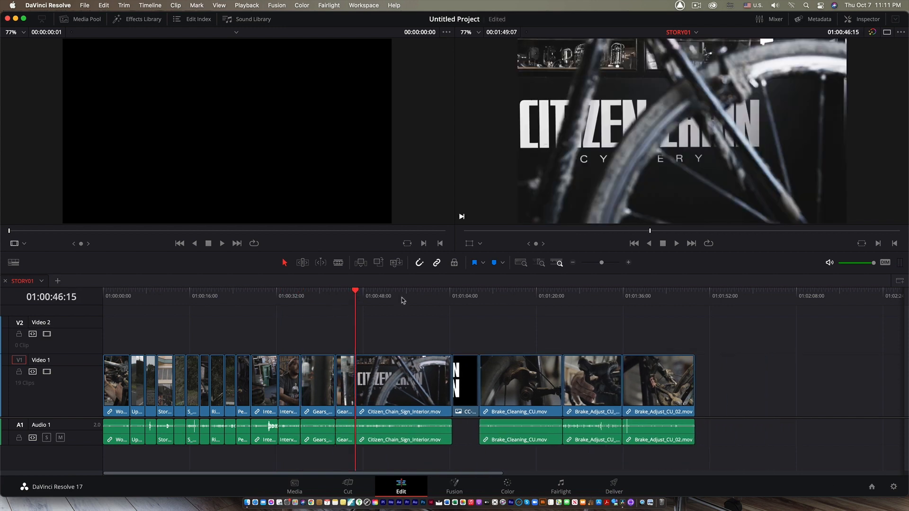
Ripple-trim the ends of the Citizen Chain sign, brake cleaning and two brake adjustment clips, ending the timeline at 01:01:11:23.
{"action": "left_click", "coordinate": [384, 294]}
{"action": "key", "text": "shift+super+]"}
{"action": "left_click", "coordinate": [440, 295]}
{"action": "key", "text": "shift+super+]"}
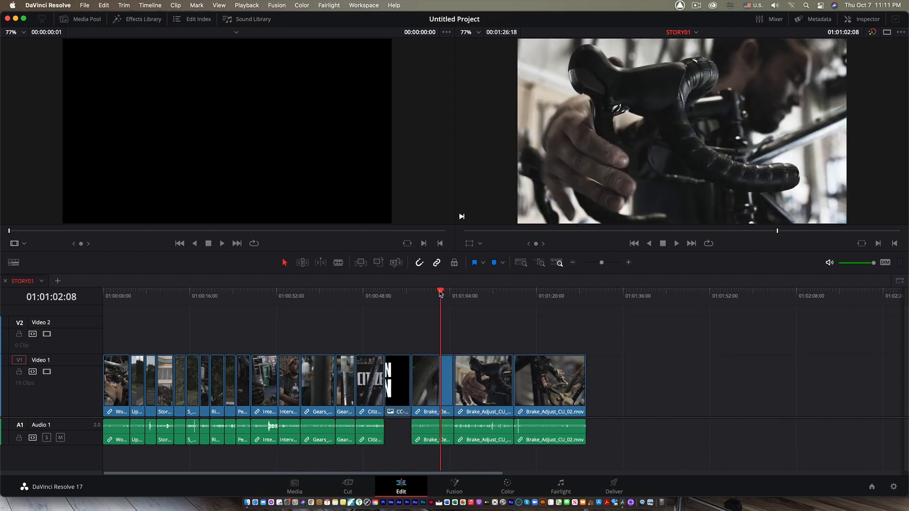
{"action": "left_click", "coordinate": [468, 295]}
{"action": "key", "text": "shift+super+]"}
{"action": "left_click", "coordinate": [493, 295]}
{"action": "key", "text": "shift+super+]"}
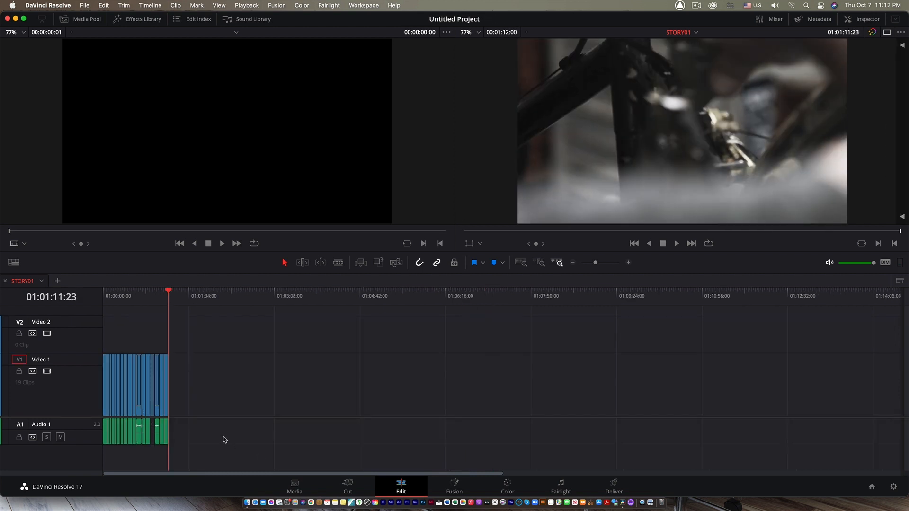
{"action": "key", "text": "shift+z"}
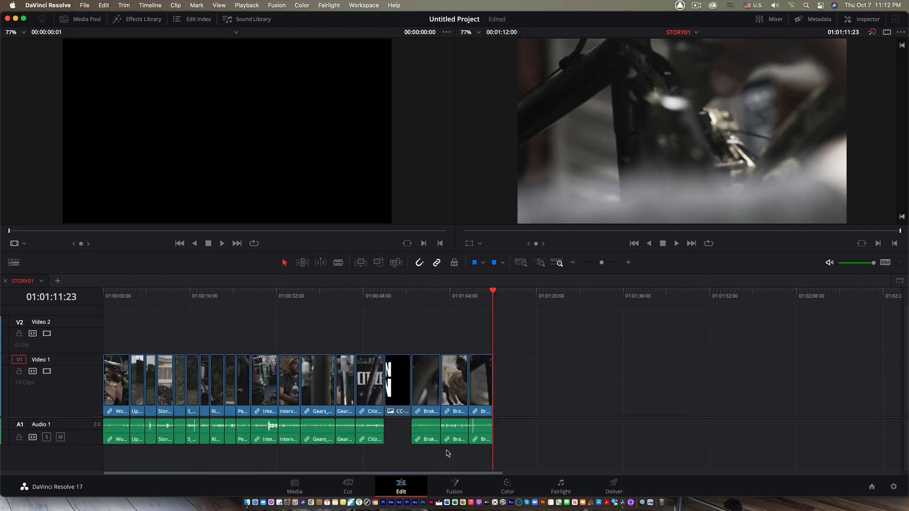
In the Color page's timeline-level graph, reposition node 01 slightly and add a second serial node after it.
{"action": "left_click", "coordinate": [504, 486]}
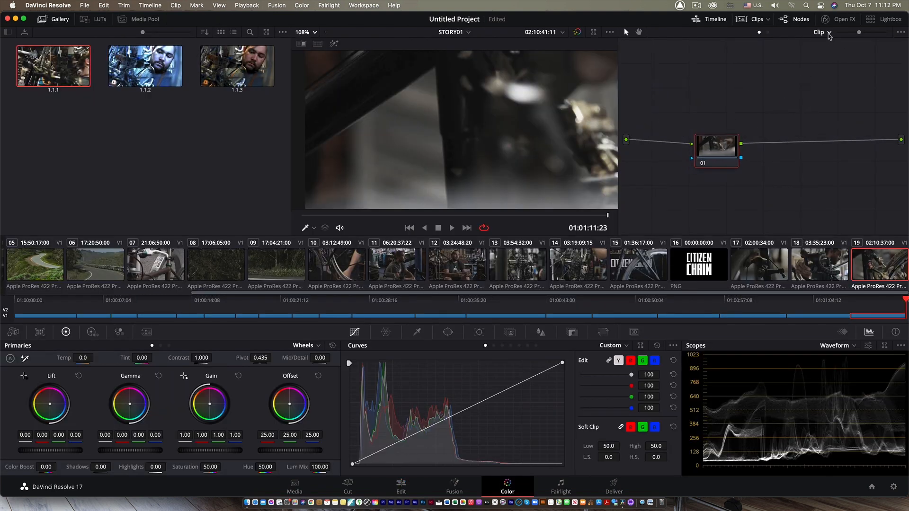
{"action": "left_click", "coordinate": [828, 34]}
{"action": "left_click", "coordinate": [833, 54]}
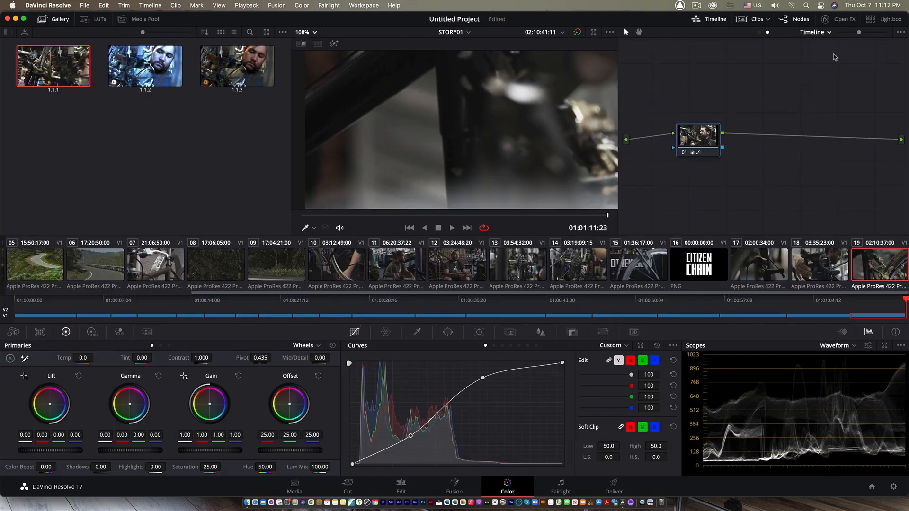
{"action": "left_click_drag", "start_coordinate": [715, 152], "coordinate": [717, 146]}
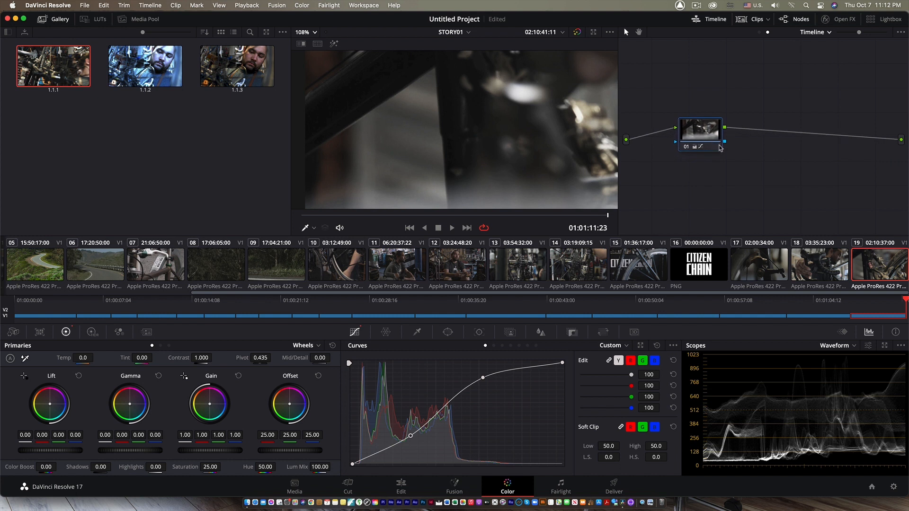
{"action": "key", "text": "alt+s"}
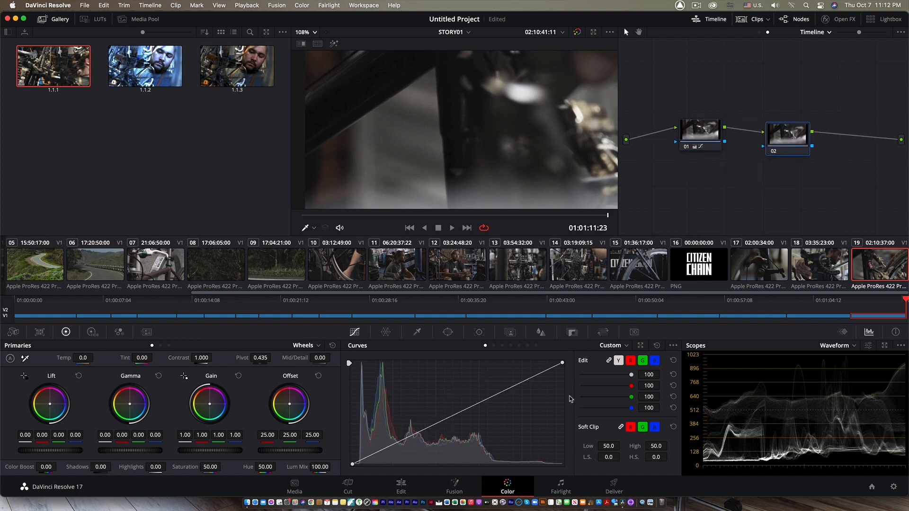
On node 02, raise the red curve, pull the blue curve down and set the saturation to 16 for a sepia look.
{"action": "left_click", "coordinate": [630, 362]}
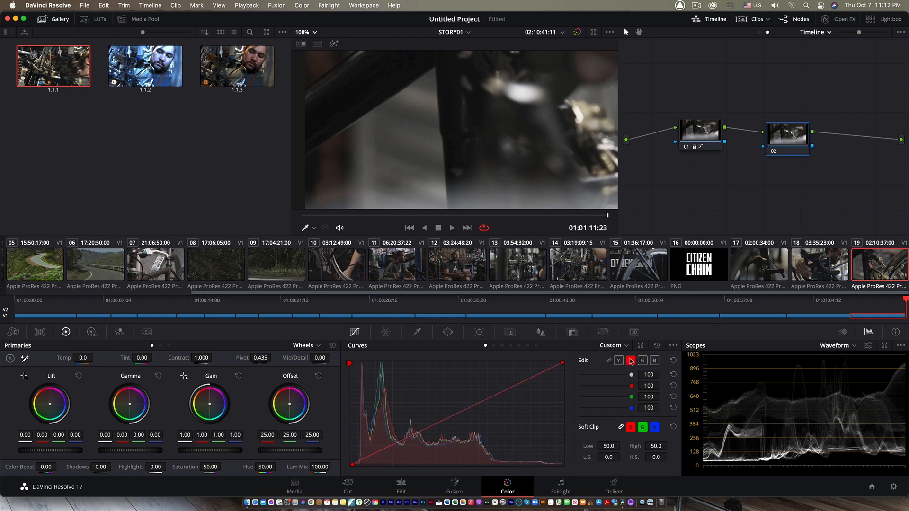
{"action": "left_click_drag", "start_coordinate": [472, 411], "coordinate": [496, 421]}
{"action": "left_click", "coordinate": [655, 361]}
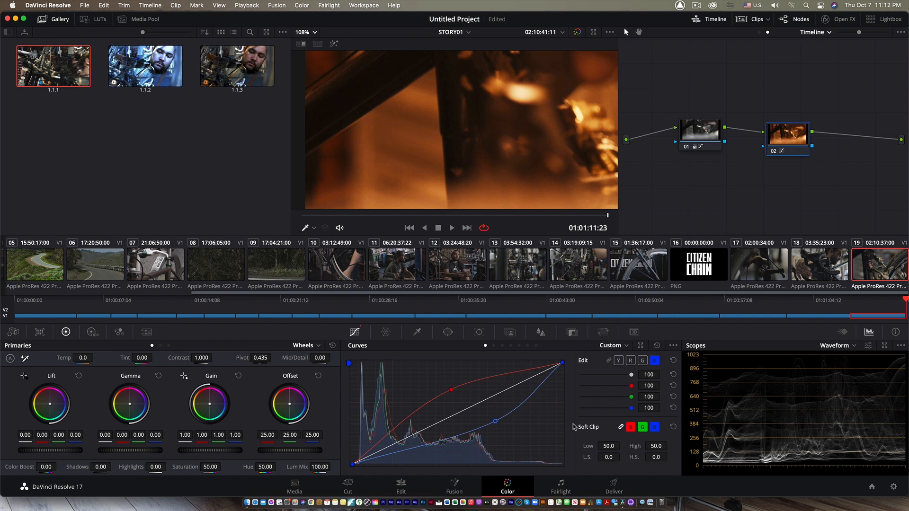
{"action": "left_click_drag", "start_coordinate": [210, 467], "coordinate": [194, 467]}
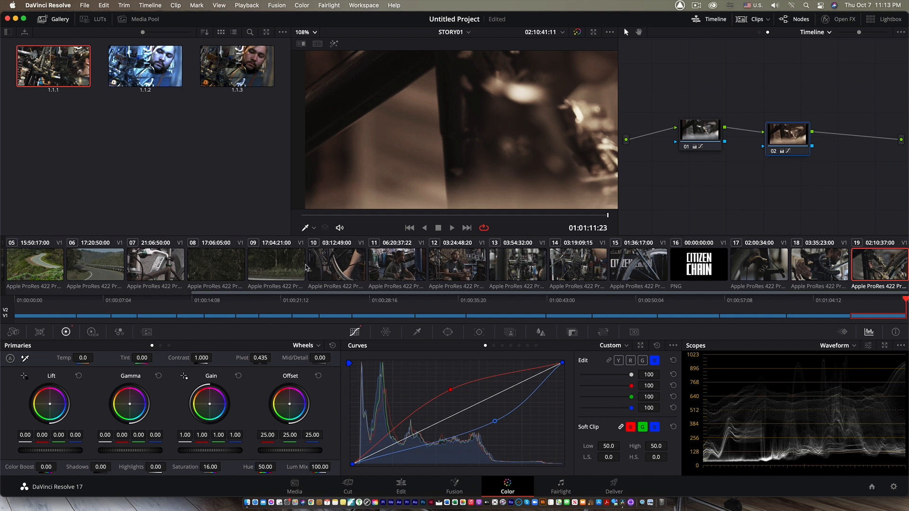
{"action": "left_click_drag", "start_coordinate": [787, 141], "coordinate": [785, 140]}
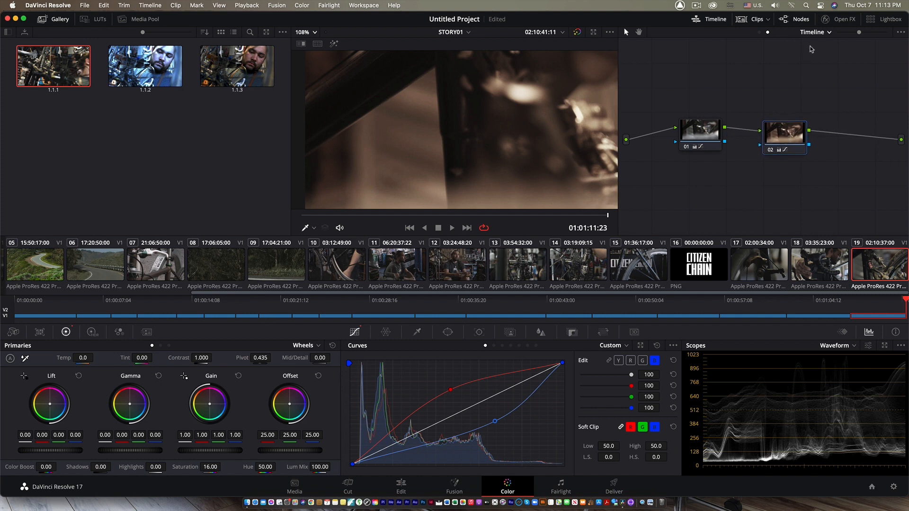
Check the sepia grade across the whole timeline on the Edit page, scrubbing back to 01:00:09:22, and return to the Color page.
{"action": "key", "text": "shift+4"}
{"action": "key", "text": "shift+z"}
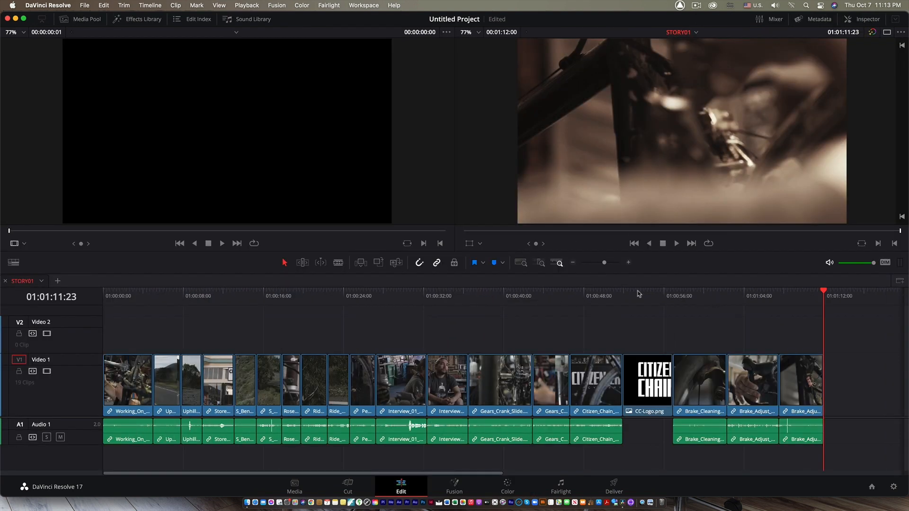
{"action": "left_click_drag", "start_coordinate": [822, 293], "coordinate": [210, 308]}
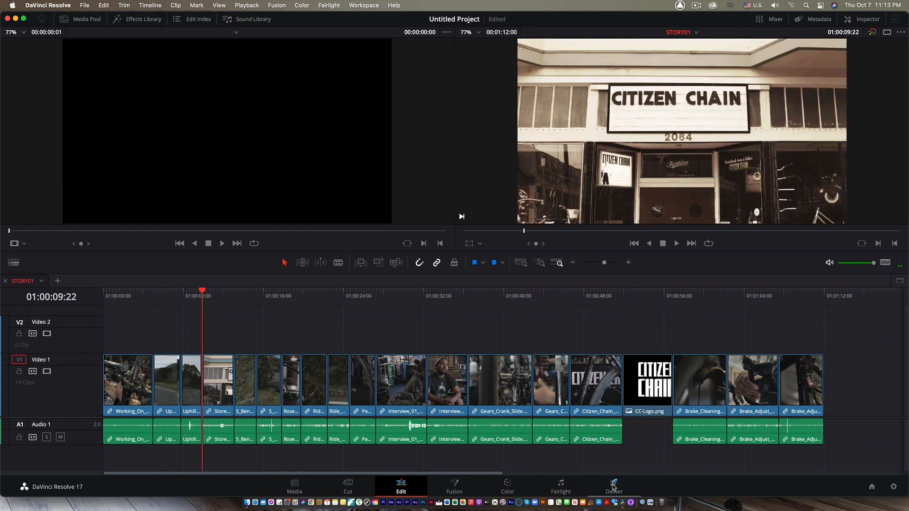
{"action": "left_click", "coordinate": [503, 485]}
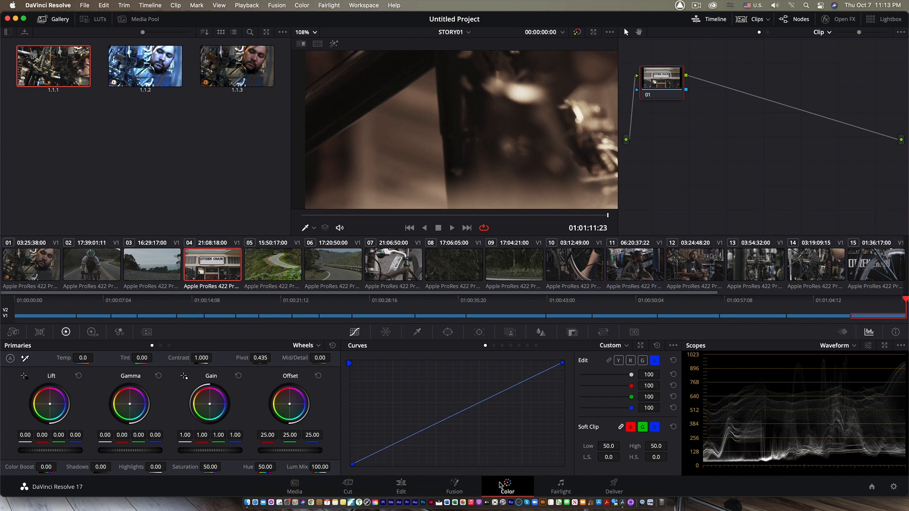
On the Deliver page, return the playhead to the timeline start, queue the entire timeline as a single H.264 MP4 and render it.
{"action": "key", "text": "shift+8"}
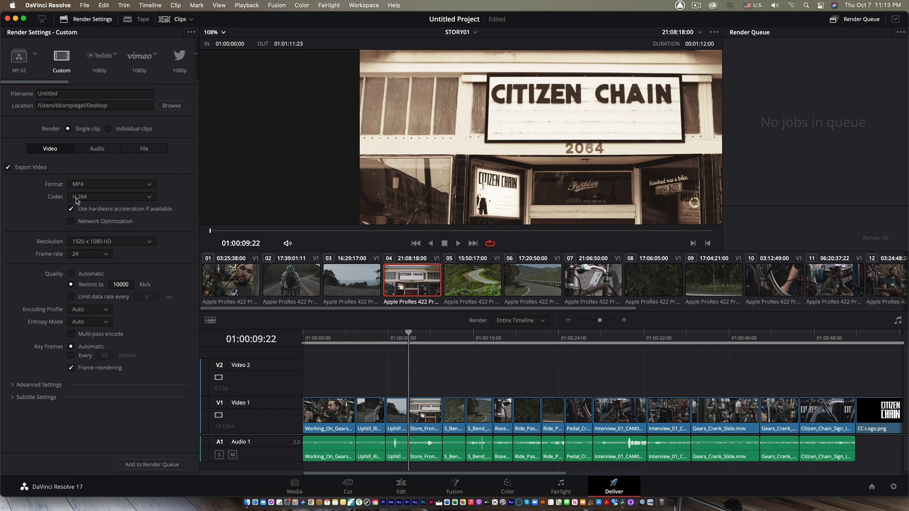
{"action": "left_click_drag", "start_coordinate": [409, 334], "coordinate": [214, 344]}
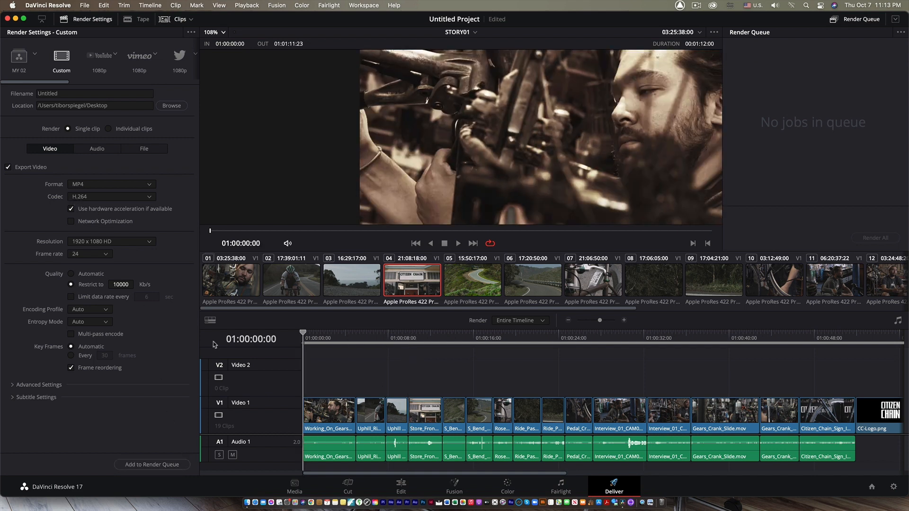
{"action": "left_click", "coordinate": [152, 465]}
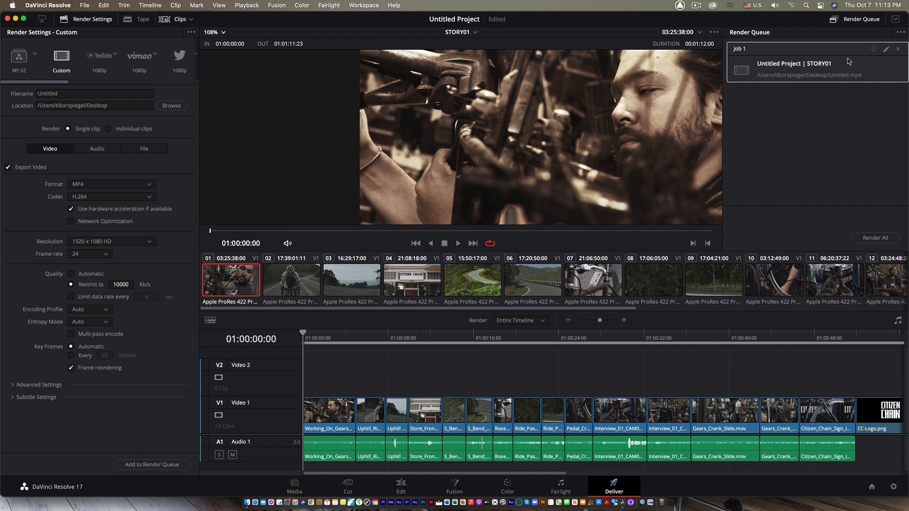
{"action": "left_click", "coordinate": [883, 241]}
Open the rendered Untitled.mp4 from the desktop in QuickTime Player, check the sepia look at several points of the video, and close it.
{"action": "key", "text": "super+h"}
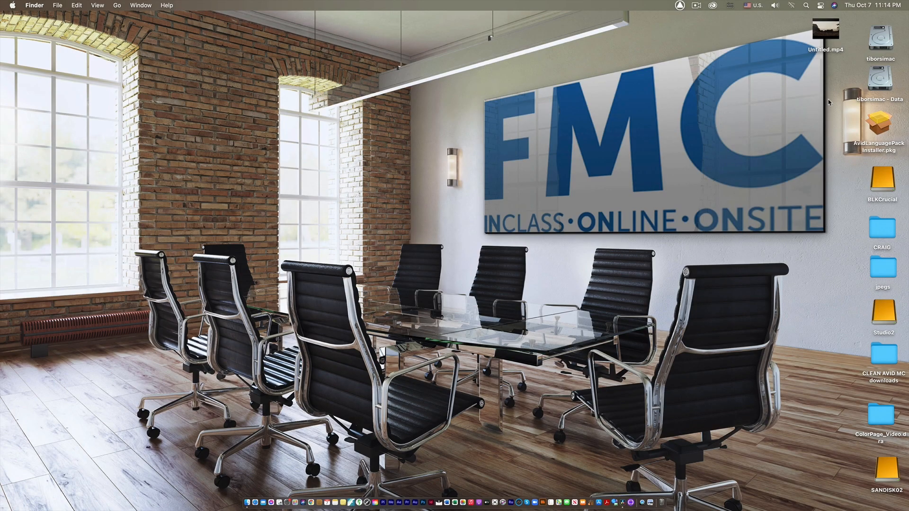
{"action": "double_click", "coordinate": [826, 29]}
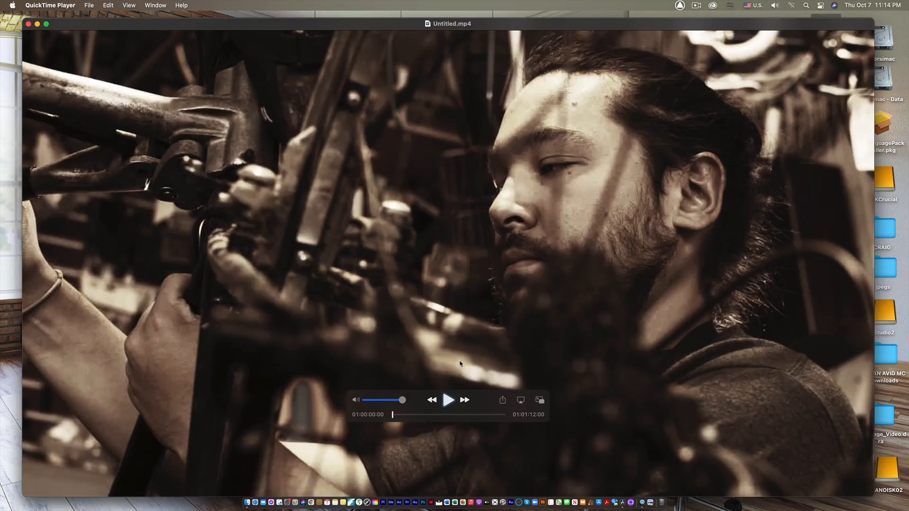
{"action": "left_click_drag", "start_coordinate": [405, 417], "coordinate": [442, 413]}
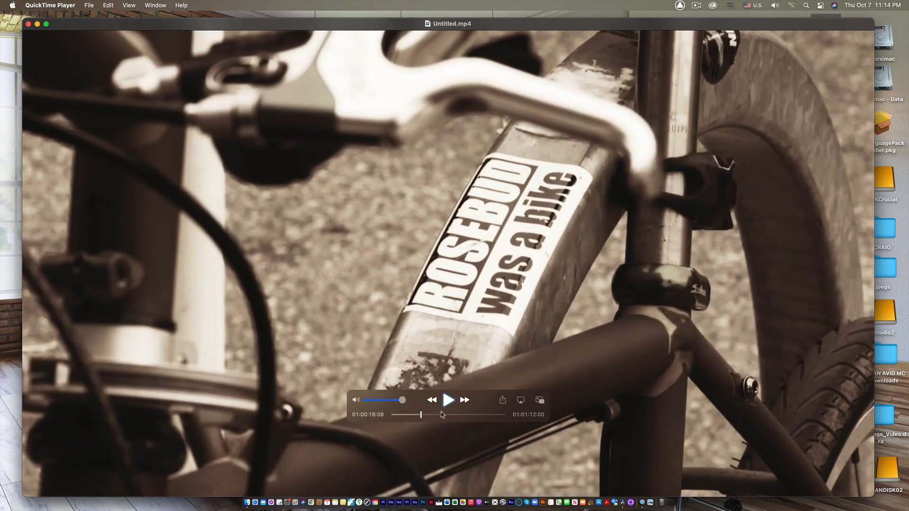
{"action": "left_click", "coordinate": [448, 400]}
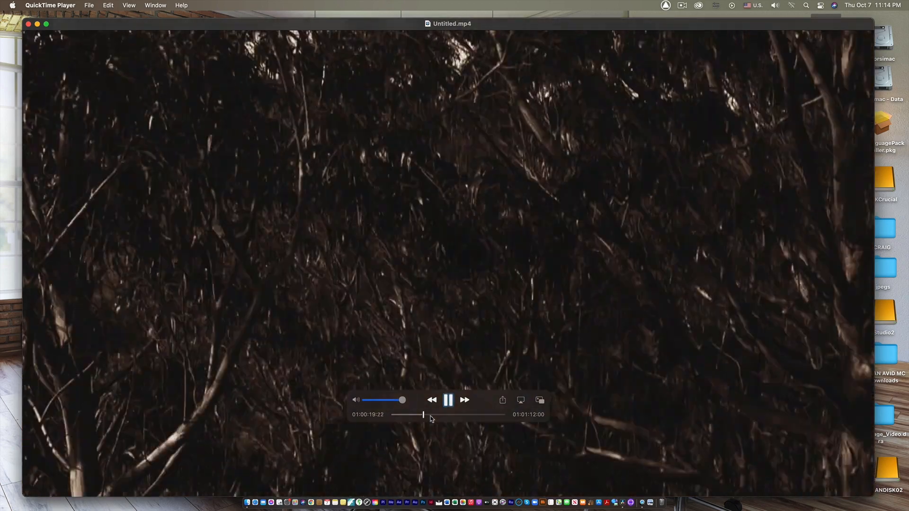
{"action": "left_click", "coordinate": [448, 414]}
{"action": "left_click_drag", "start_coordinate": [449, 417], "coordinate": [470, 416]}
{"action": "left_click", "coordinate": [448, 401]}
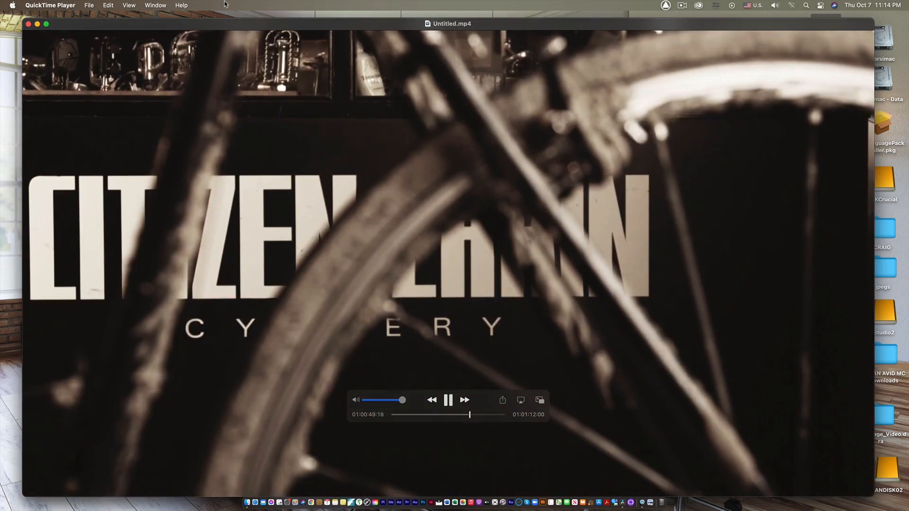
{"action": "key", "text": "space"}
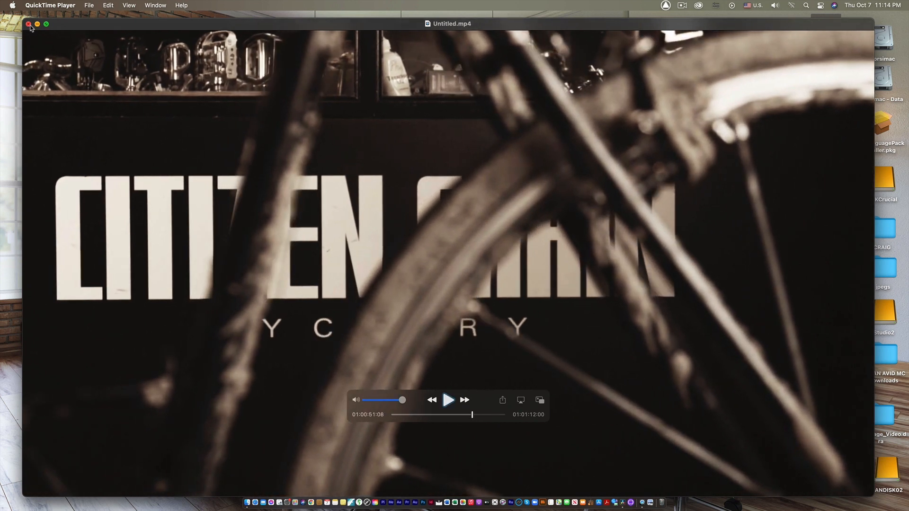
{"action": "left_click", "coordinate": [28, 24]}
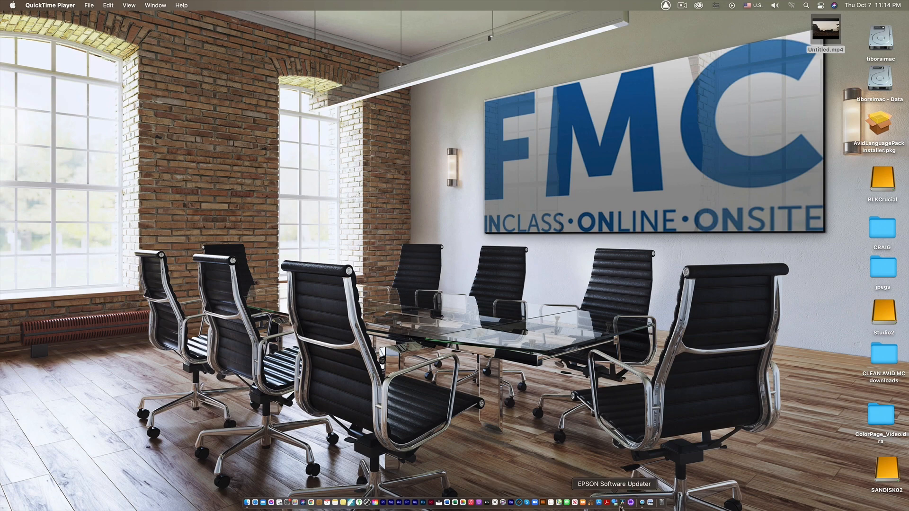
Switch back to DaVinci Resolve, look at the first clip on the Color page, and return to the Deliver page.
{"action": "left_click", "coordinate": [623, 504]}
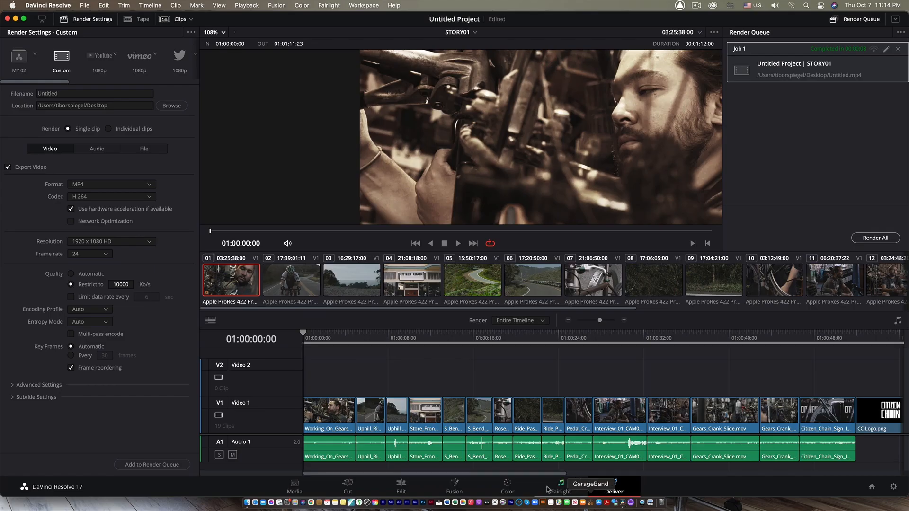
{"action": "left_click", "coordinate": [508, 487]}
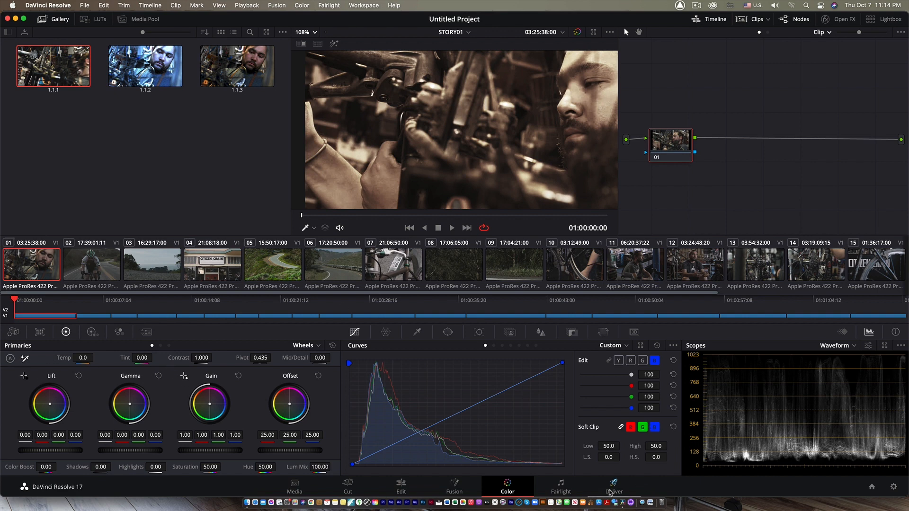
{"action": "left_click", "coordinate": [613, 493]}
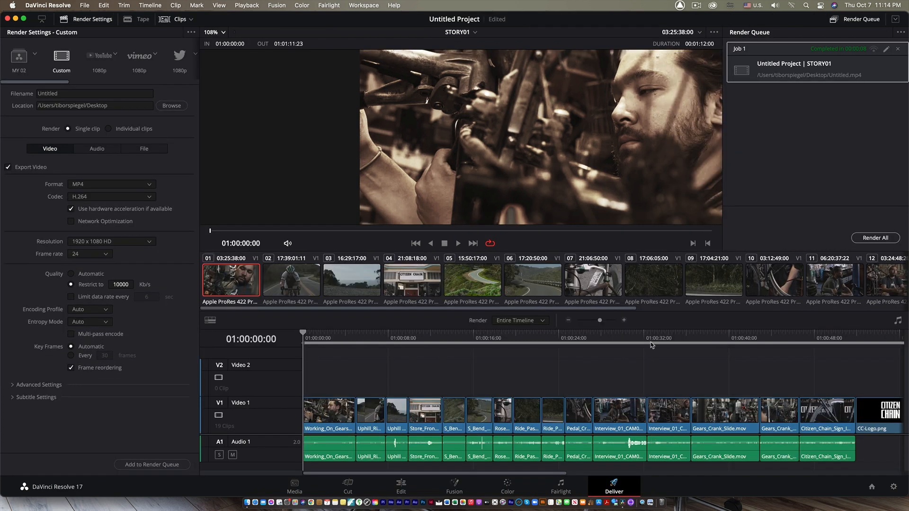